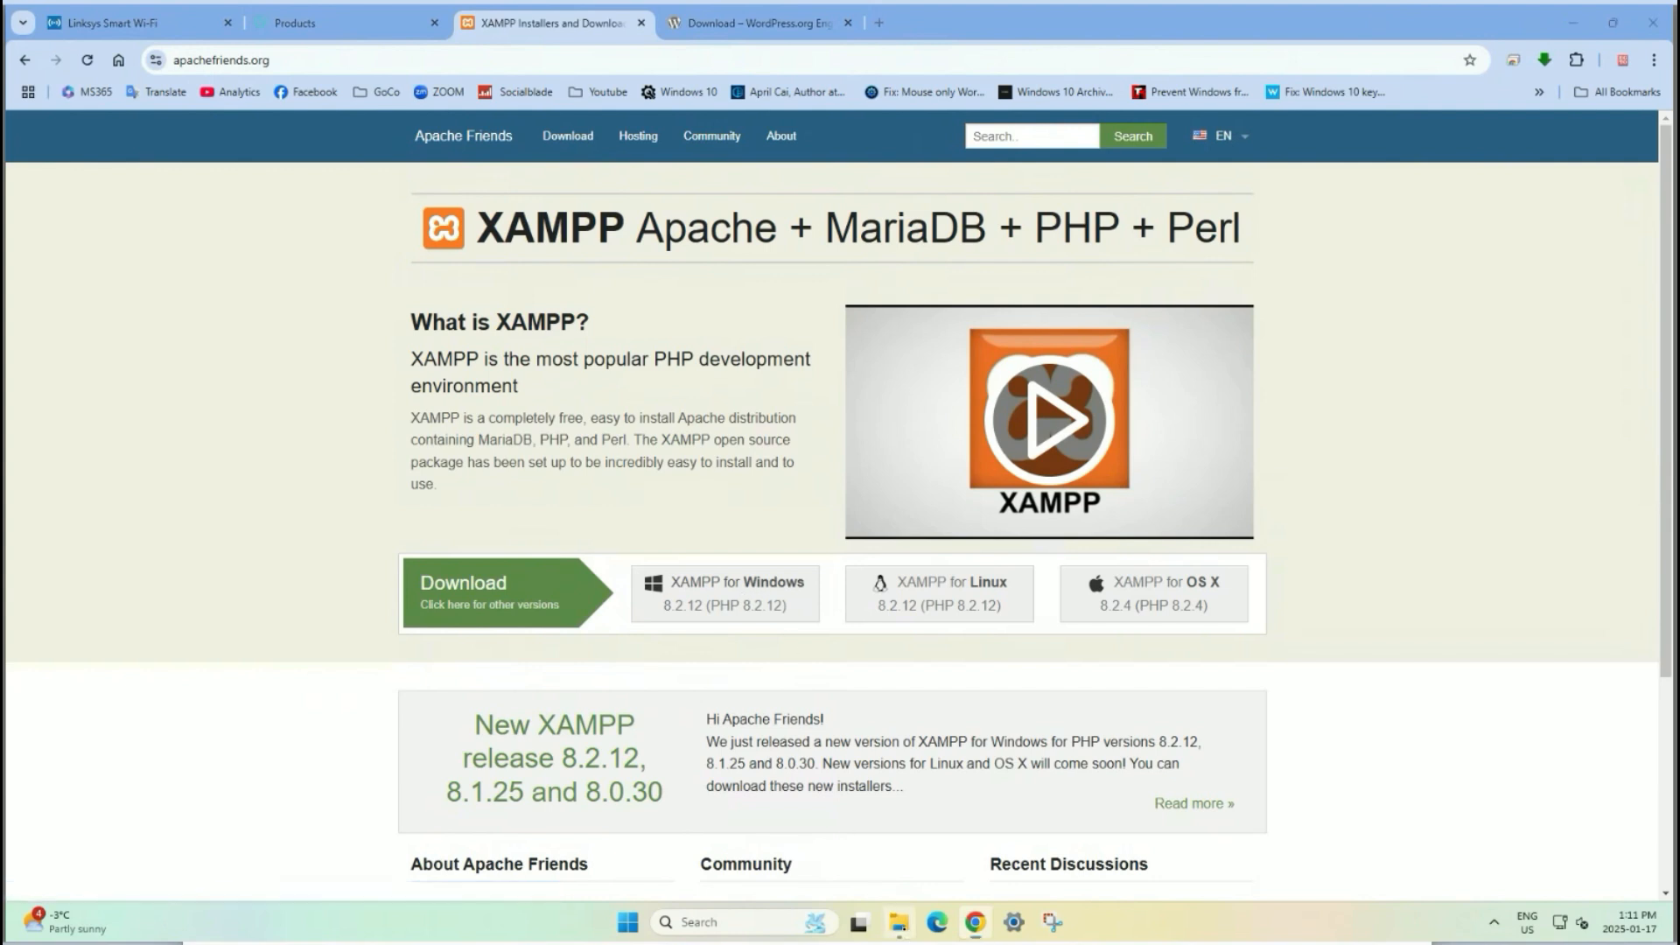
Open the Downloads folder in File Explorer over the XAMPP page in Chrome.
left_click(898, 922)
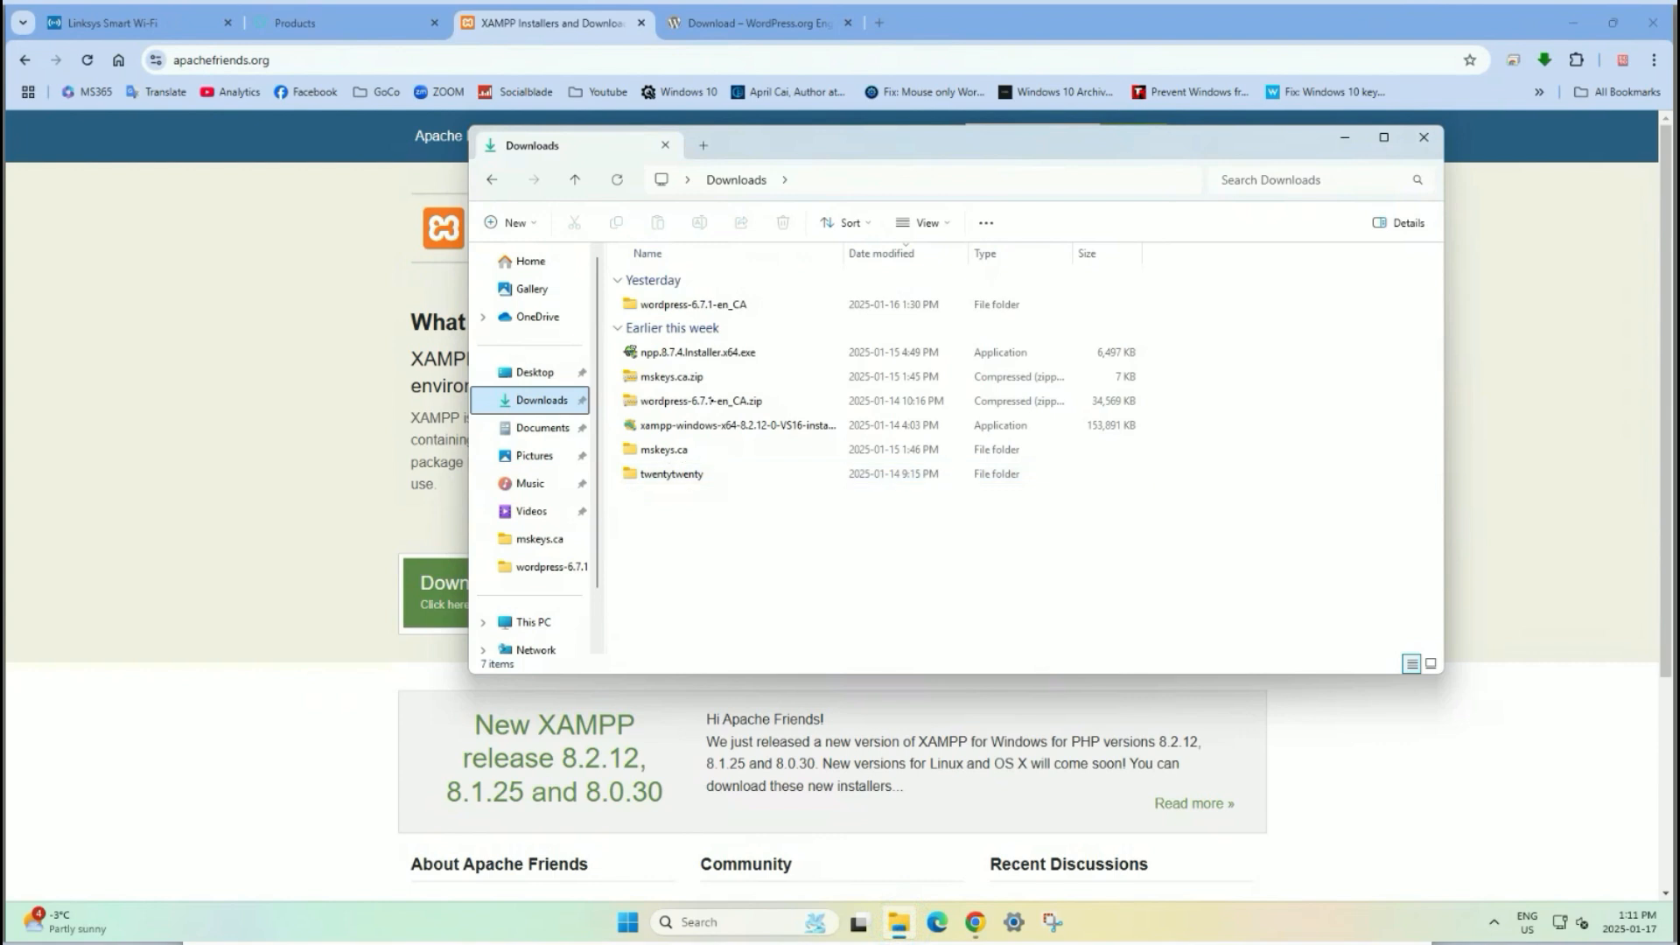
Launch the downloaded xampp-windows-x64 installer and approve it at the UAC prompt.
double_click(730, 426)
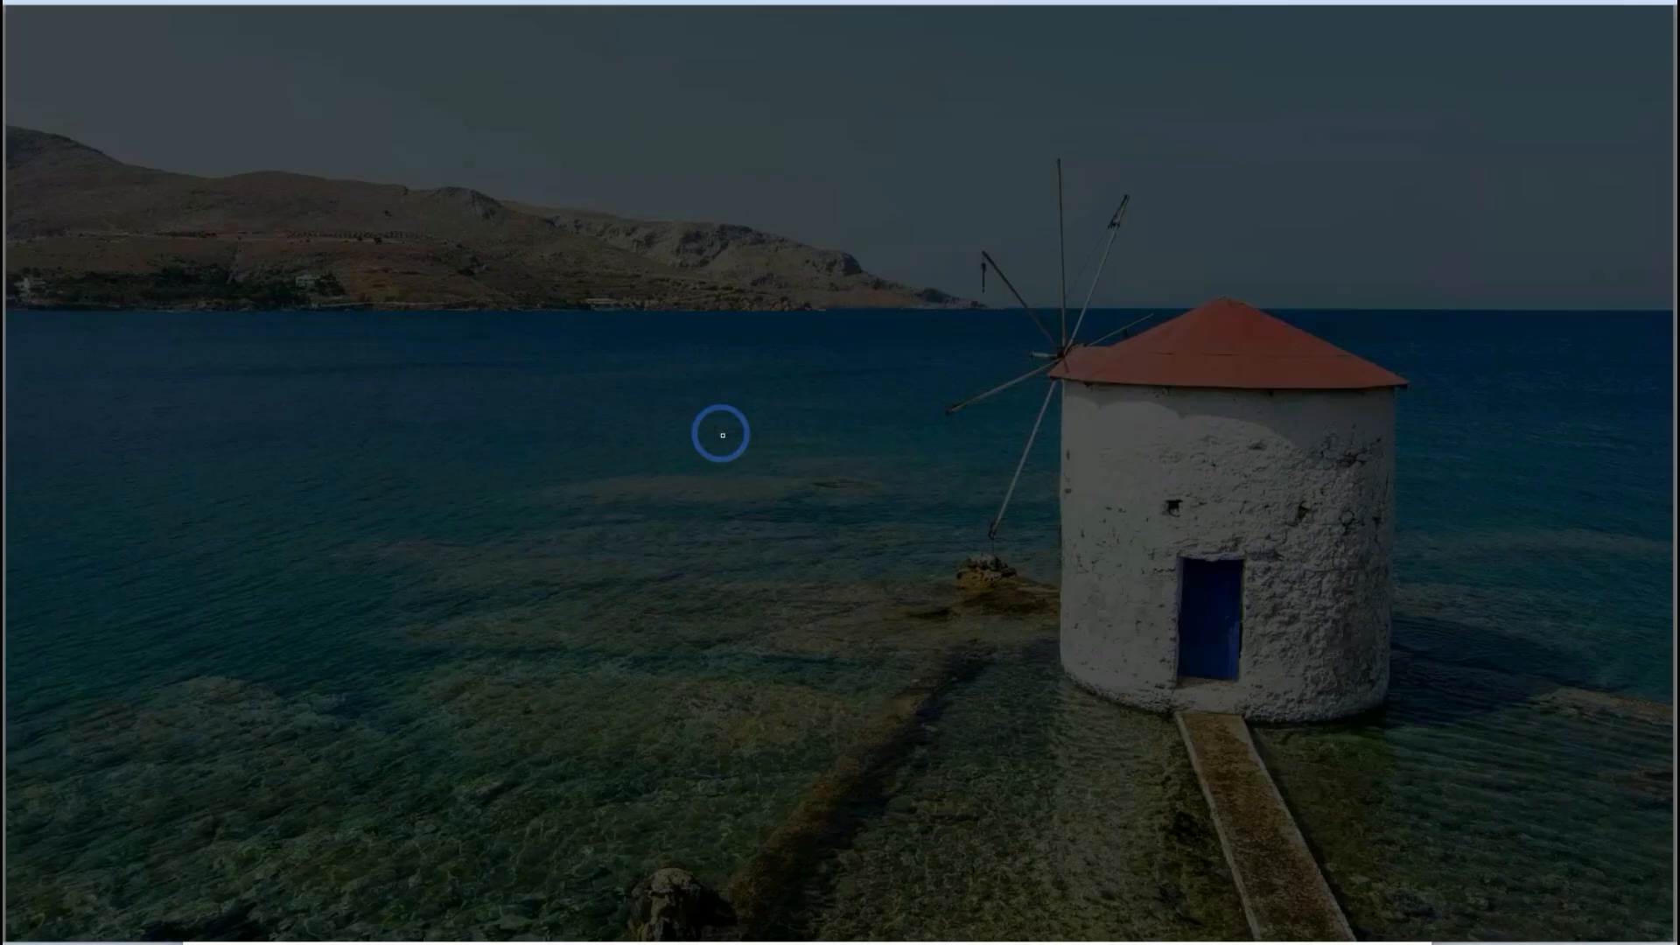
left_click(752, 613)
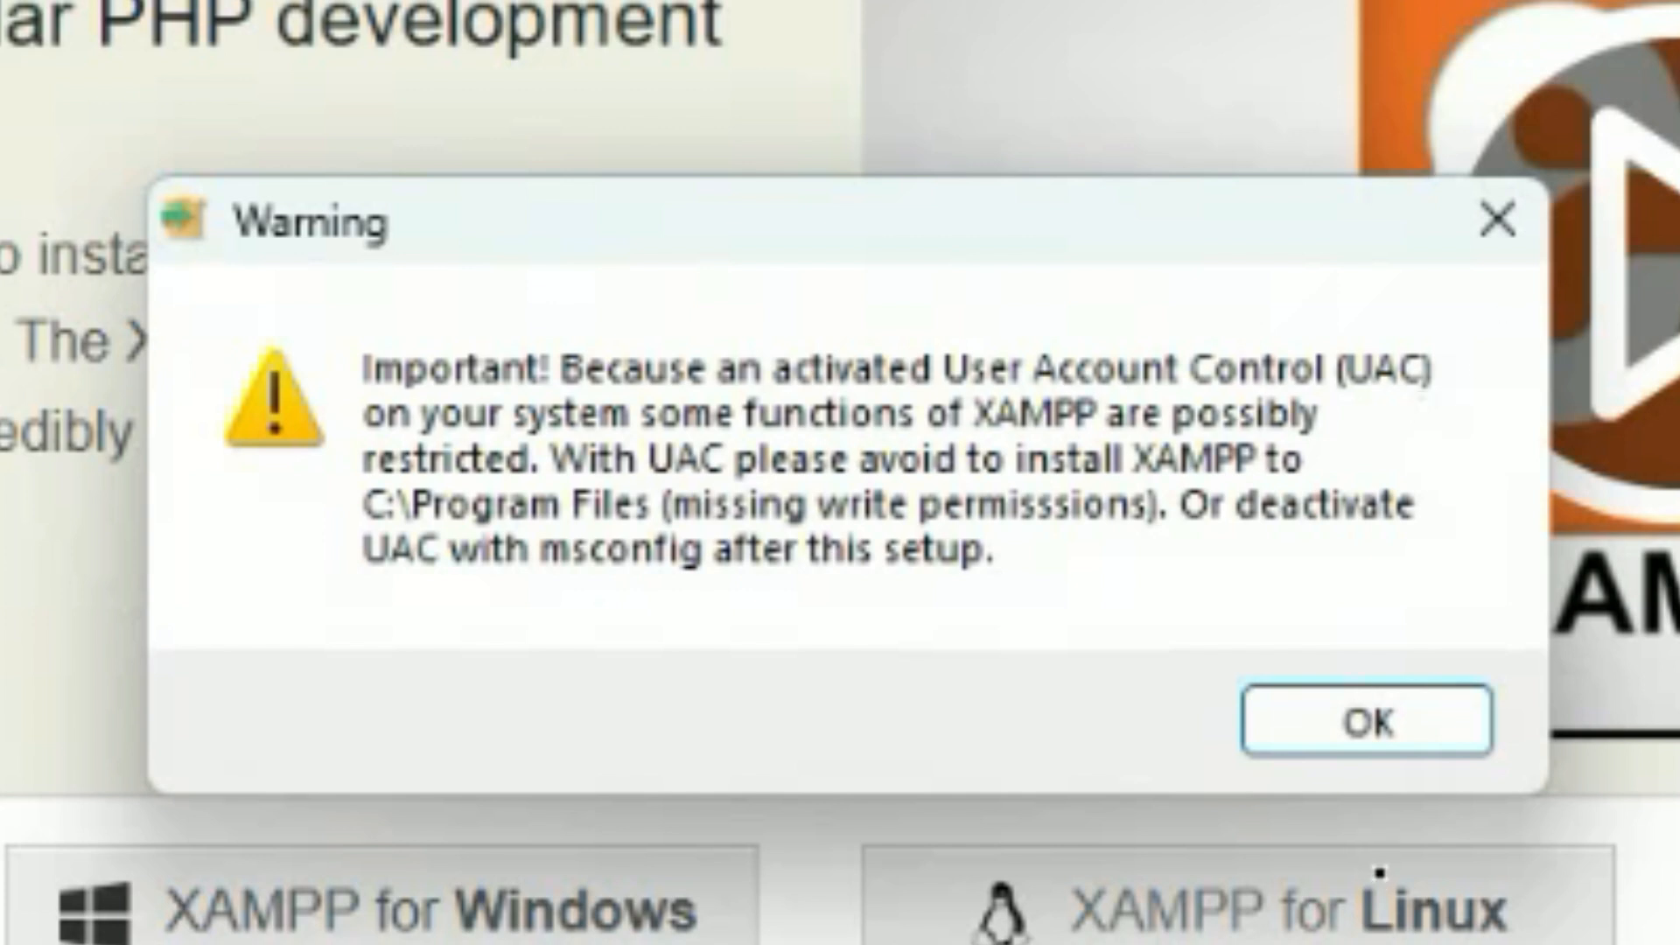
Dismiss the UAC warning and deselect Tomcat, Mercury Mail Server and FileZilla FTP Server.
left_click(1336, 729)
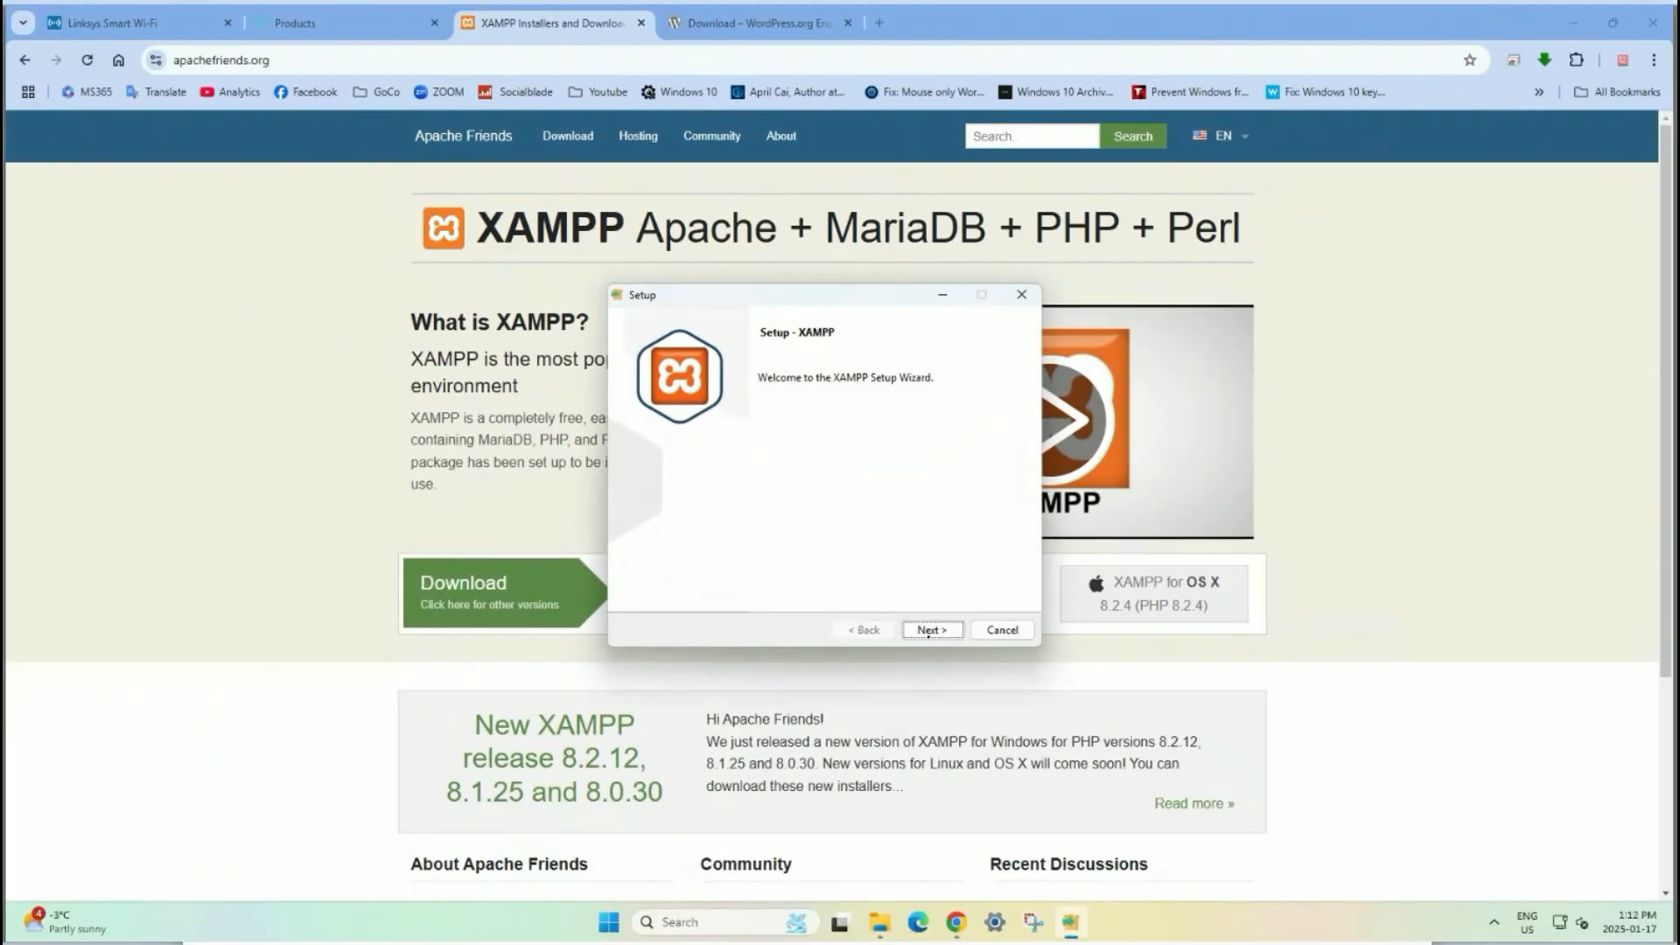
left_click(1043, 830)
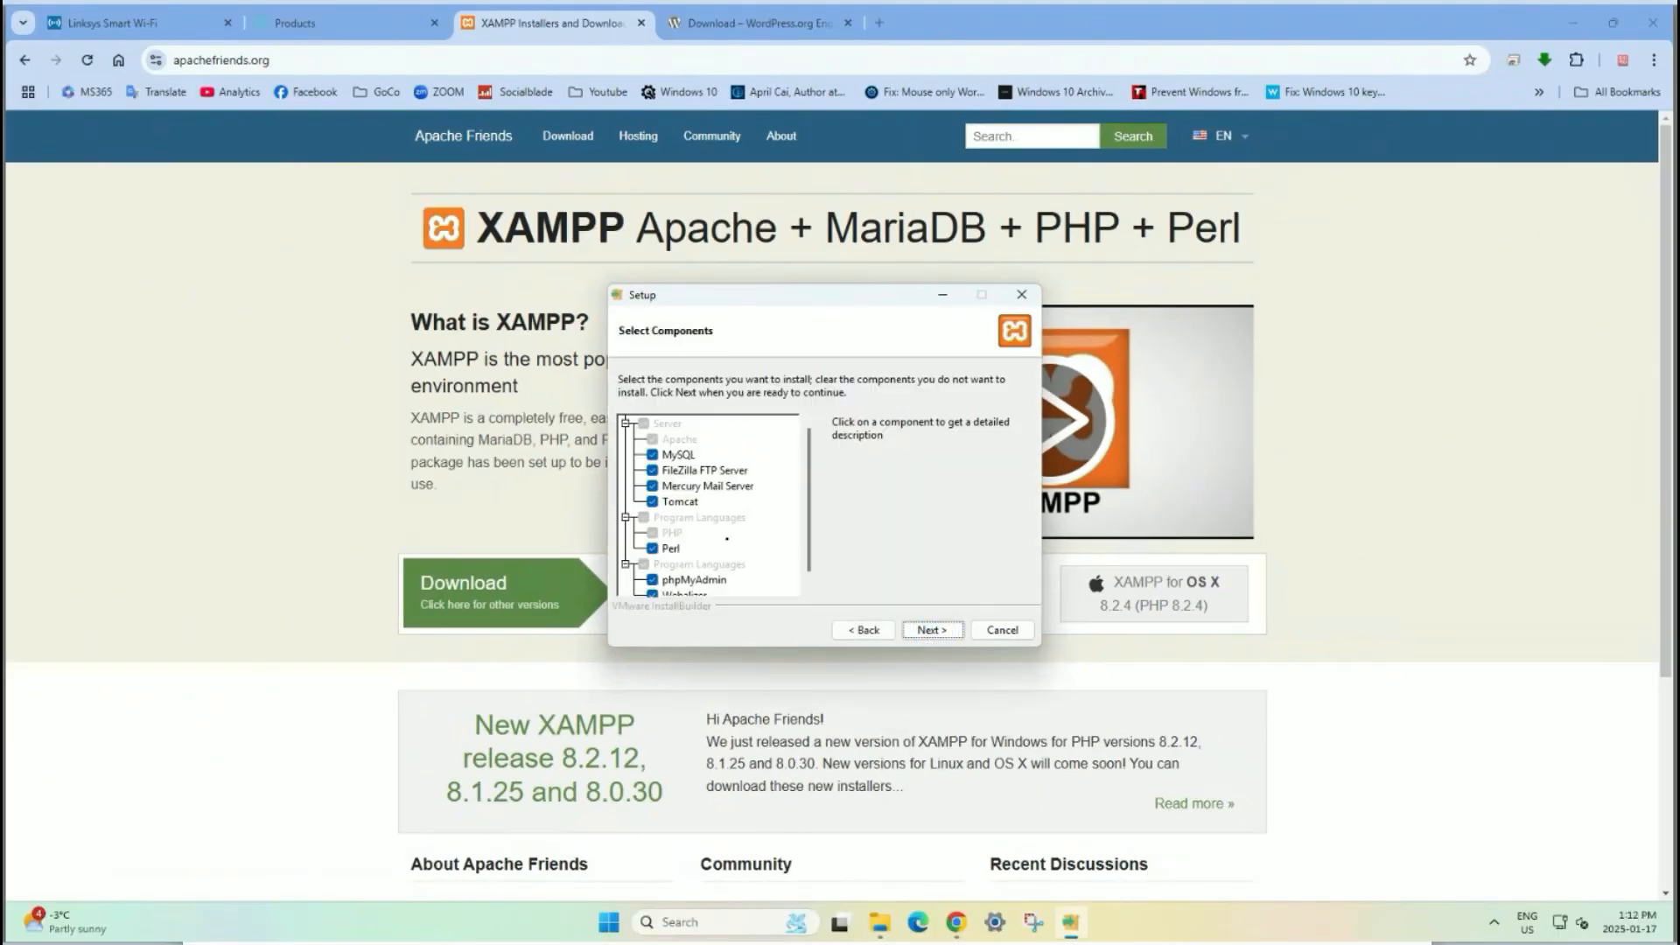
left_click(652, 502)
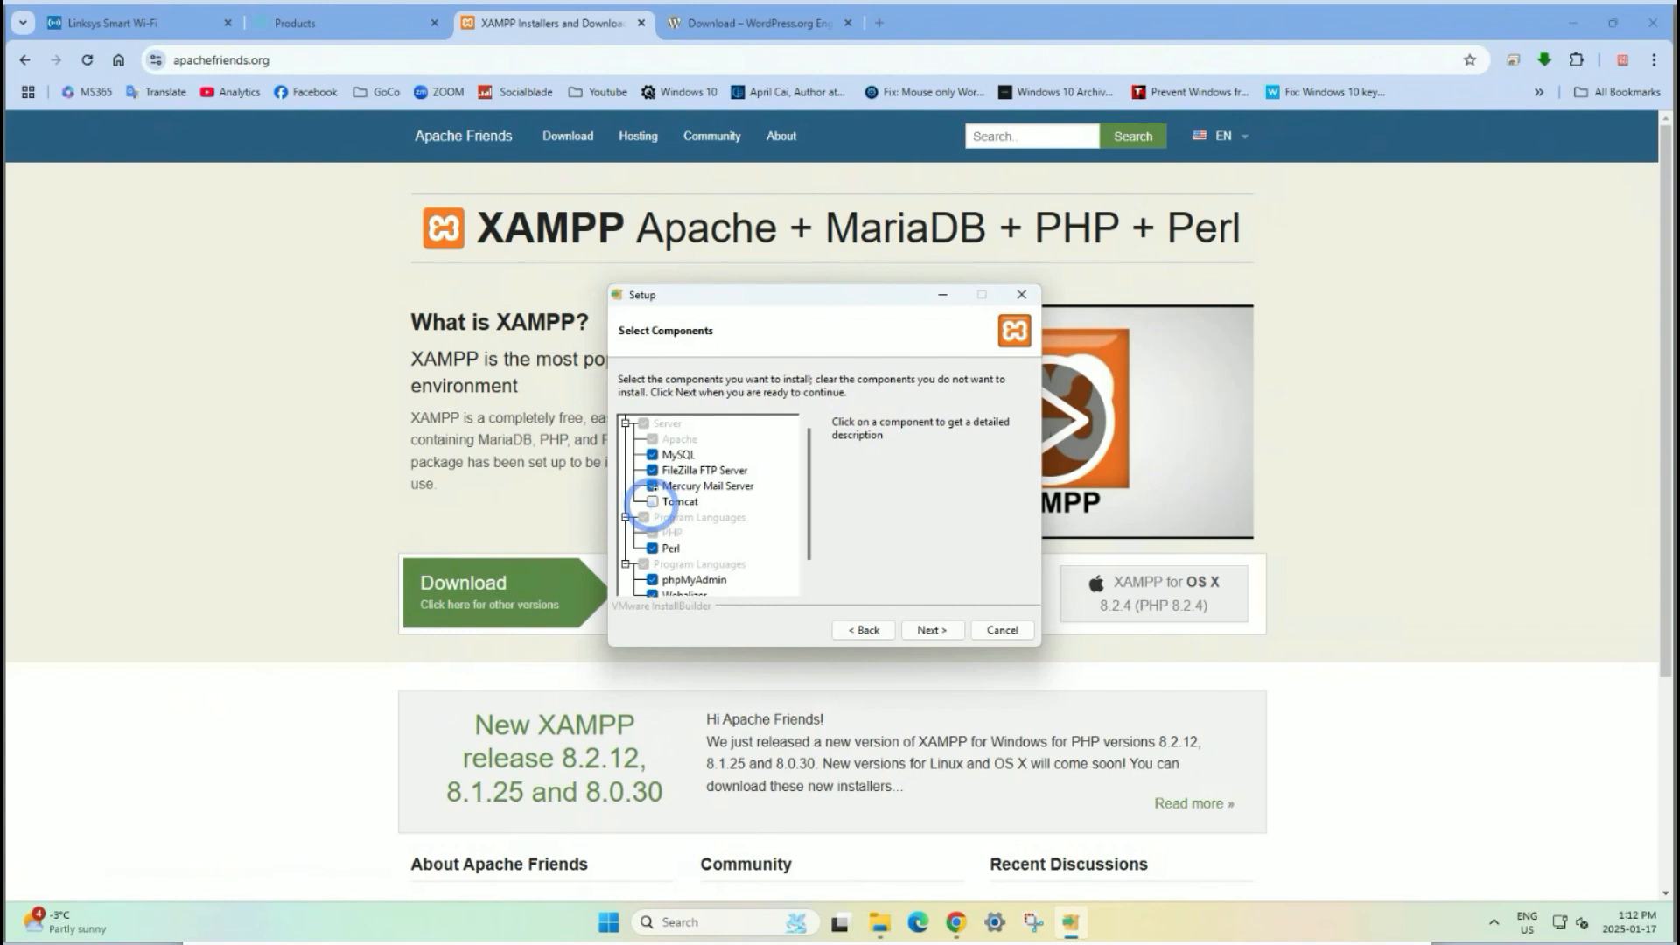
left_click(652, 487)
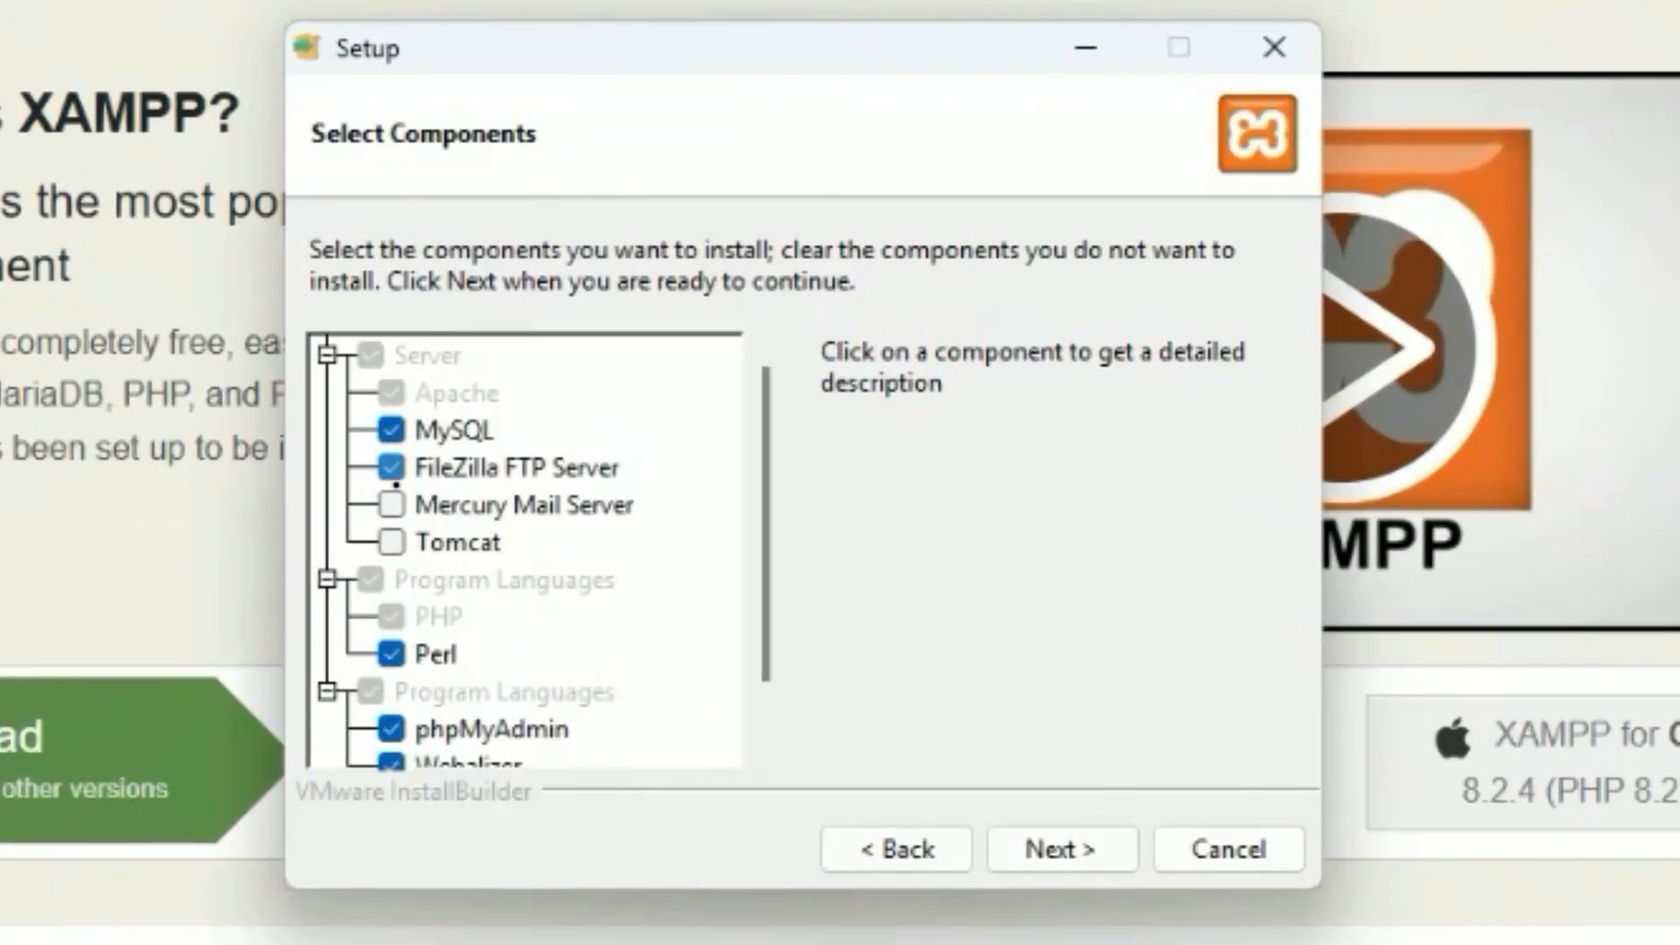
left_click(651, 470)
left_click(1041, 850)
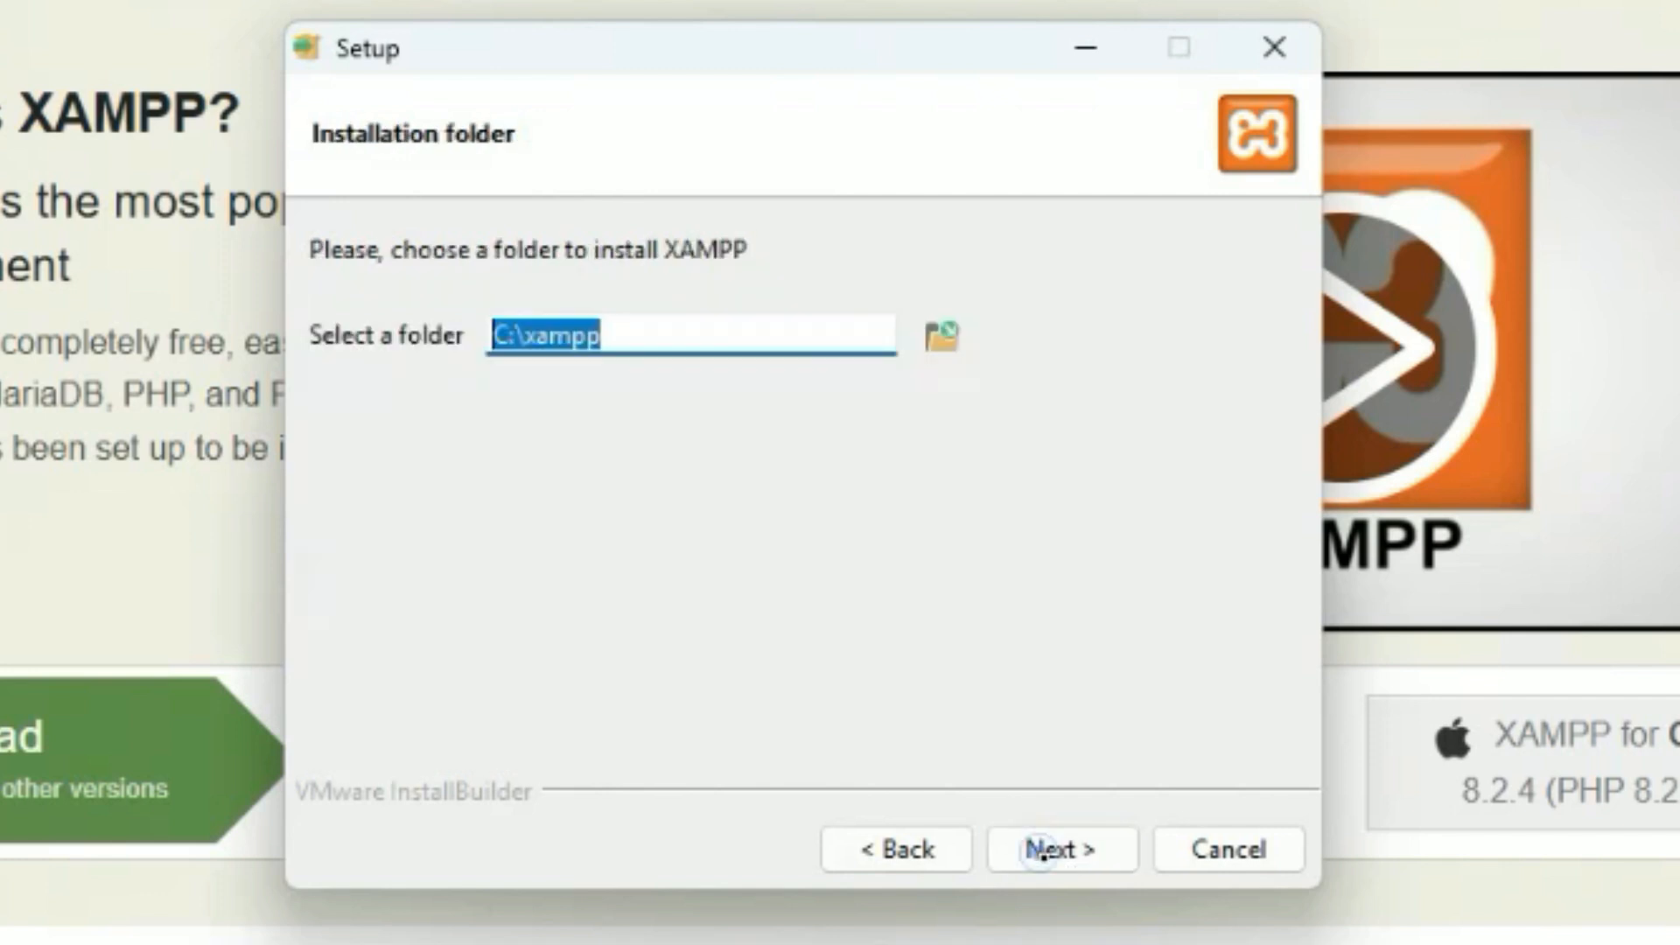
Keep the C:\xampp install folder and English language, and start the installation.
left_click(598, 408)
left_click(663, 342)
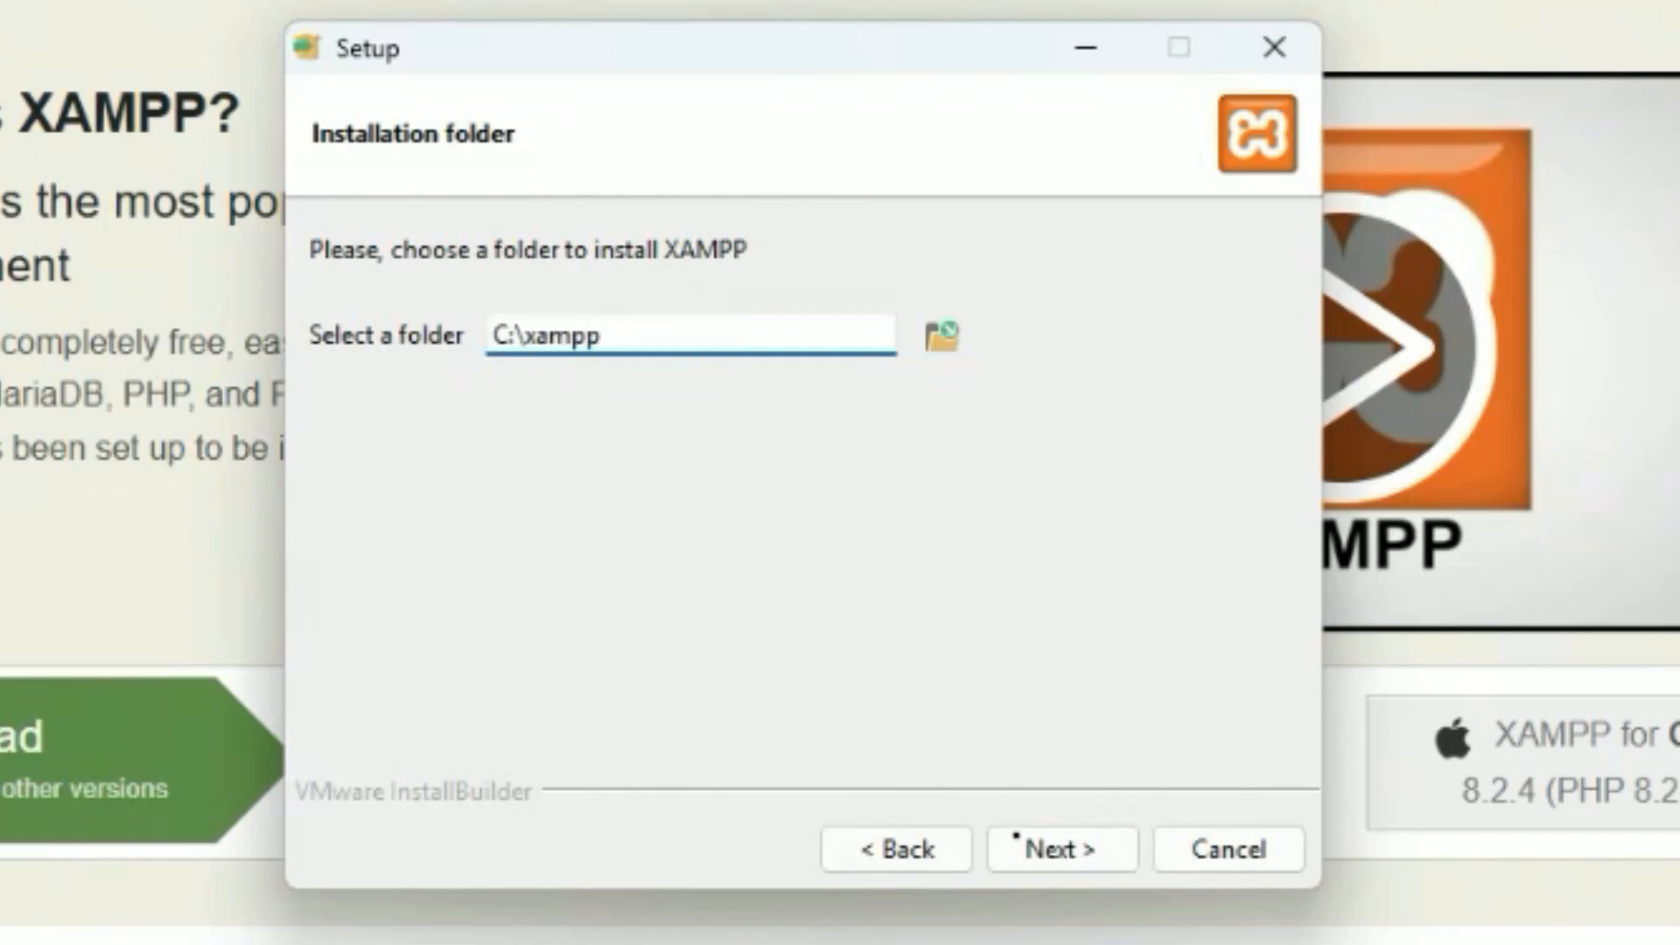
left_click(1052, 850)
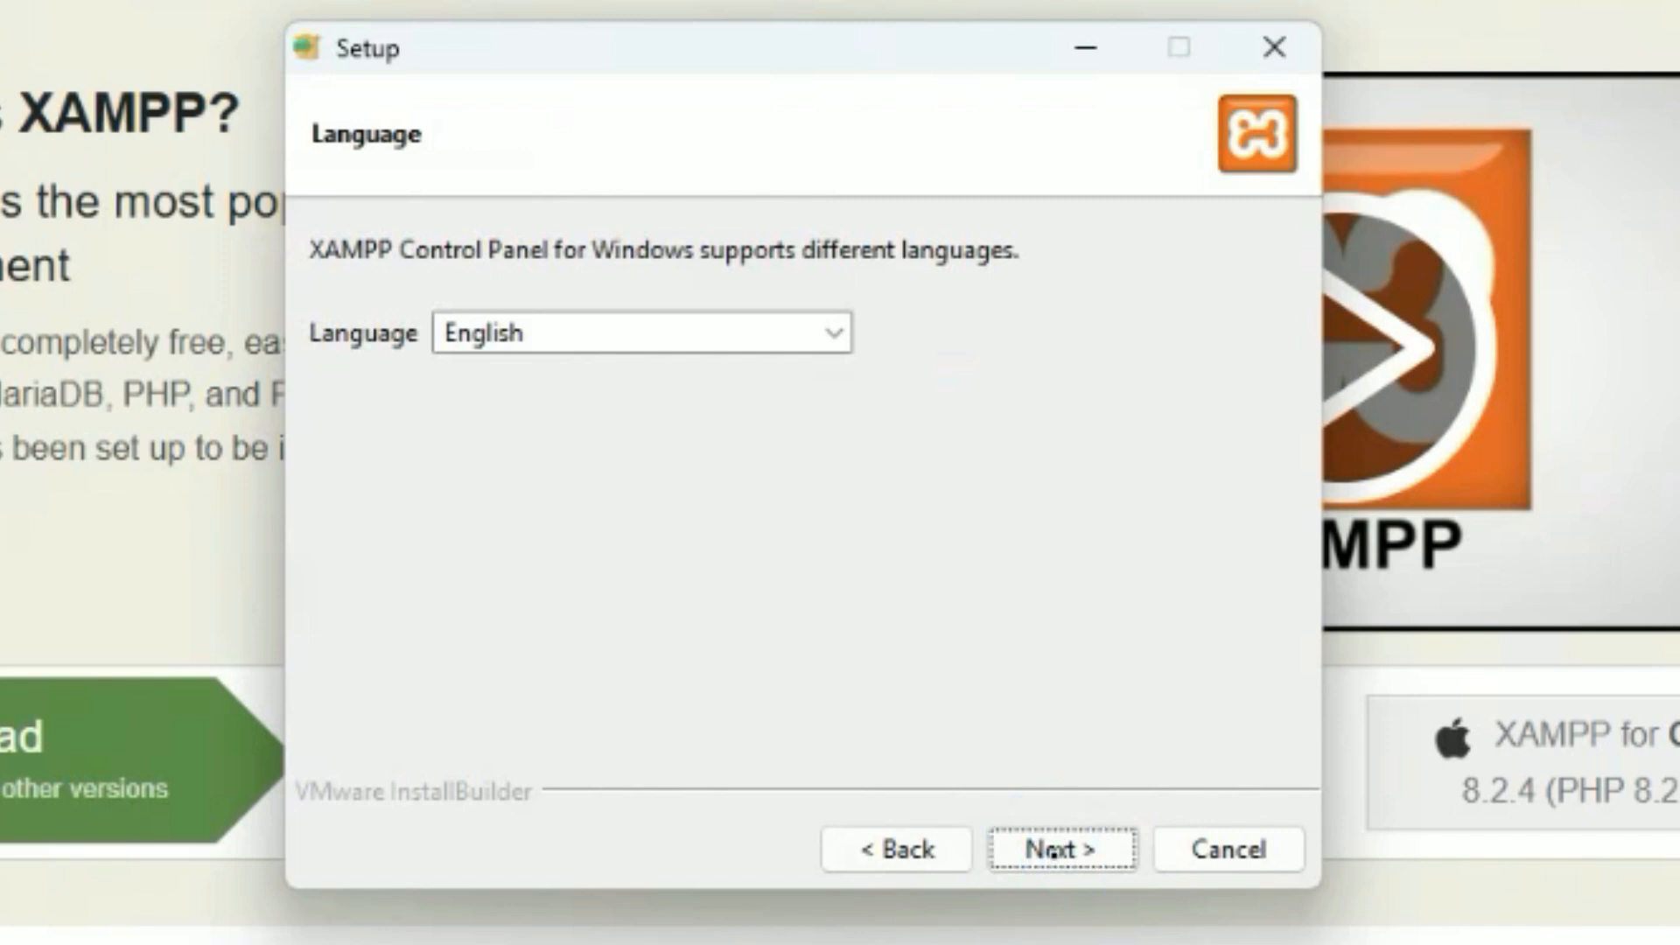
left_click(1053, 850)
left_click(1053, 850)
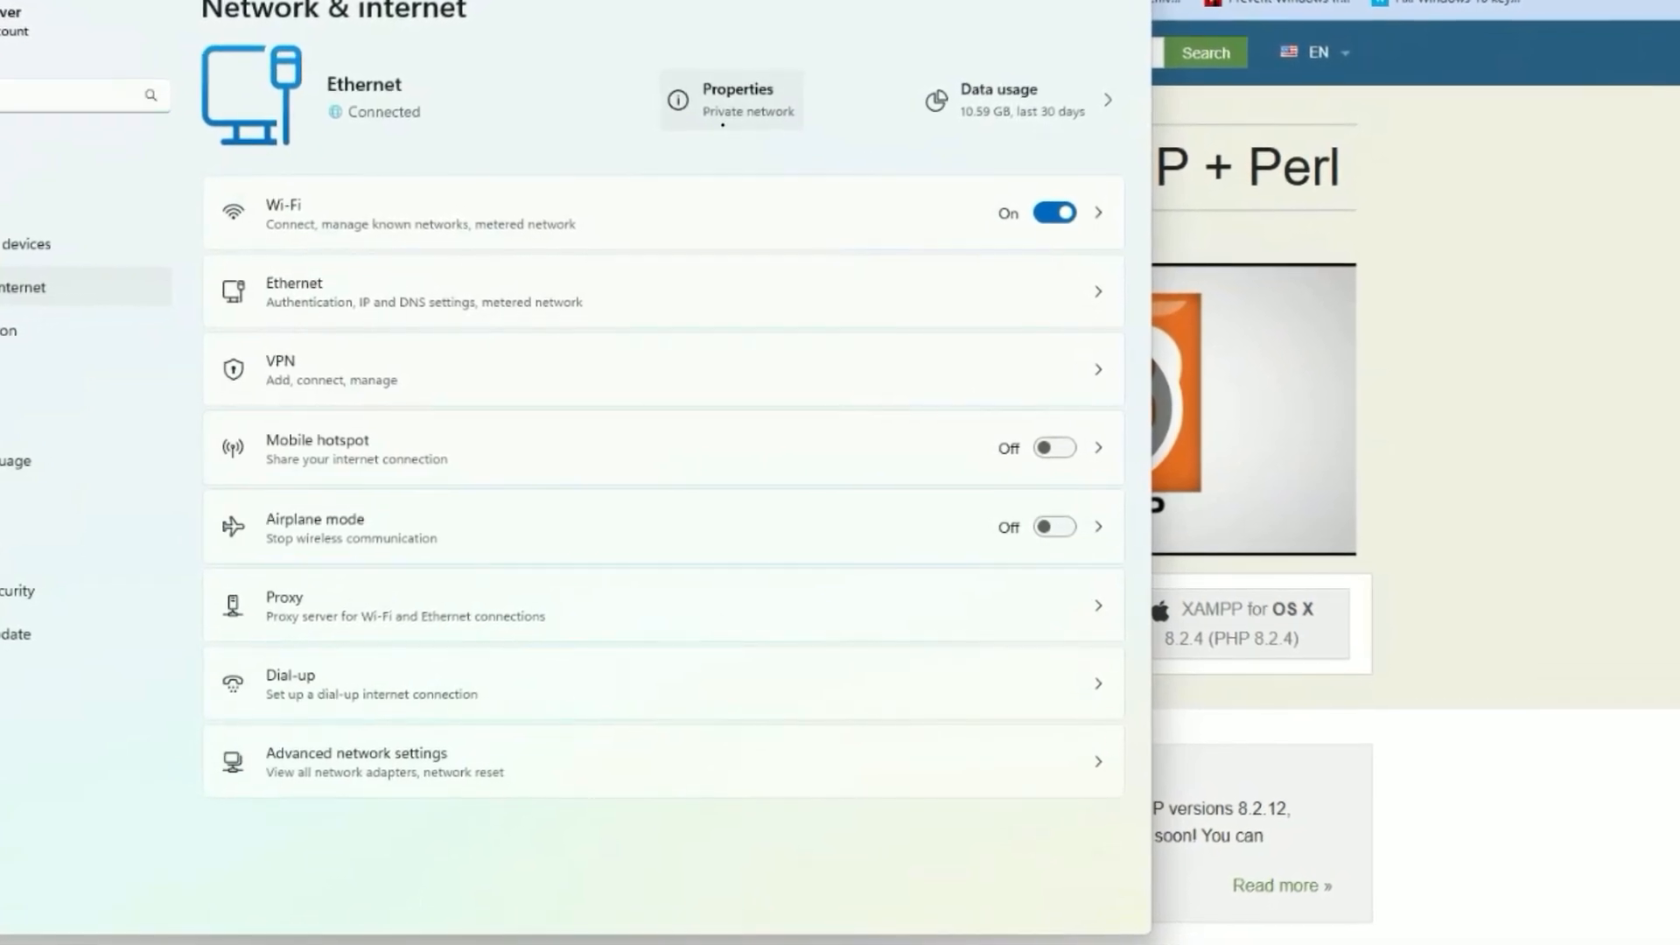
In the Ethernet properties, switch IP assignment to Manual and turn IPv4 on.
left_click(723, 124)
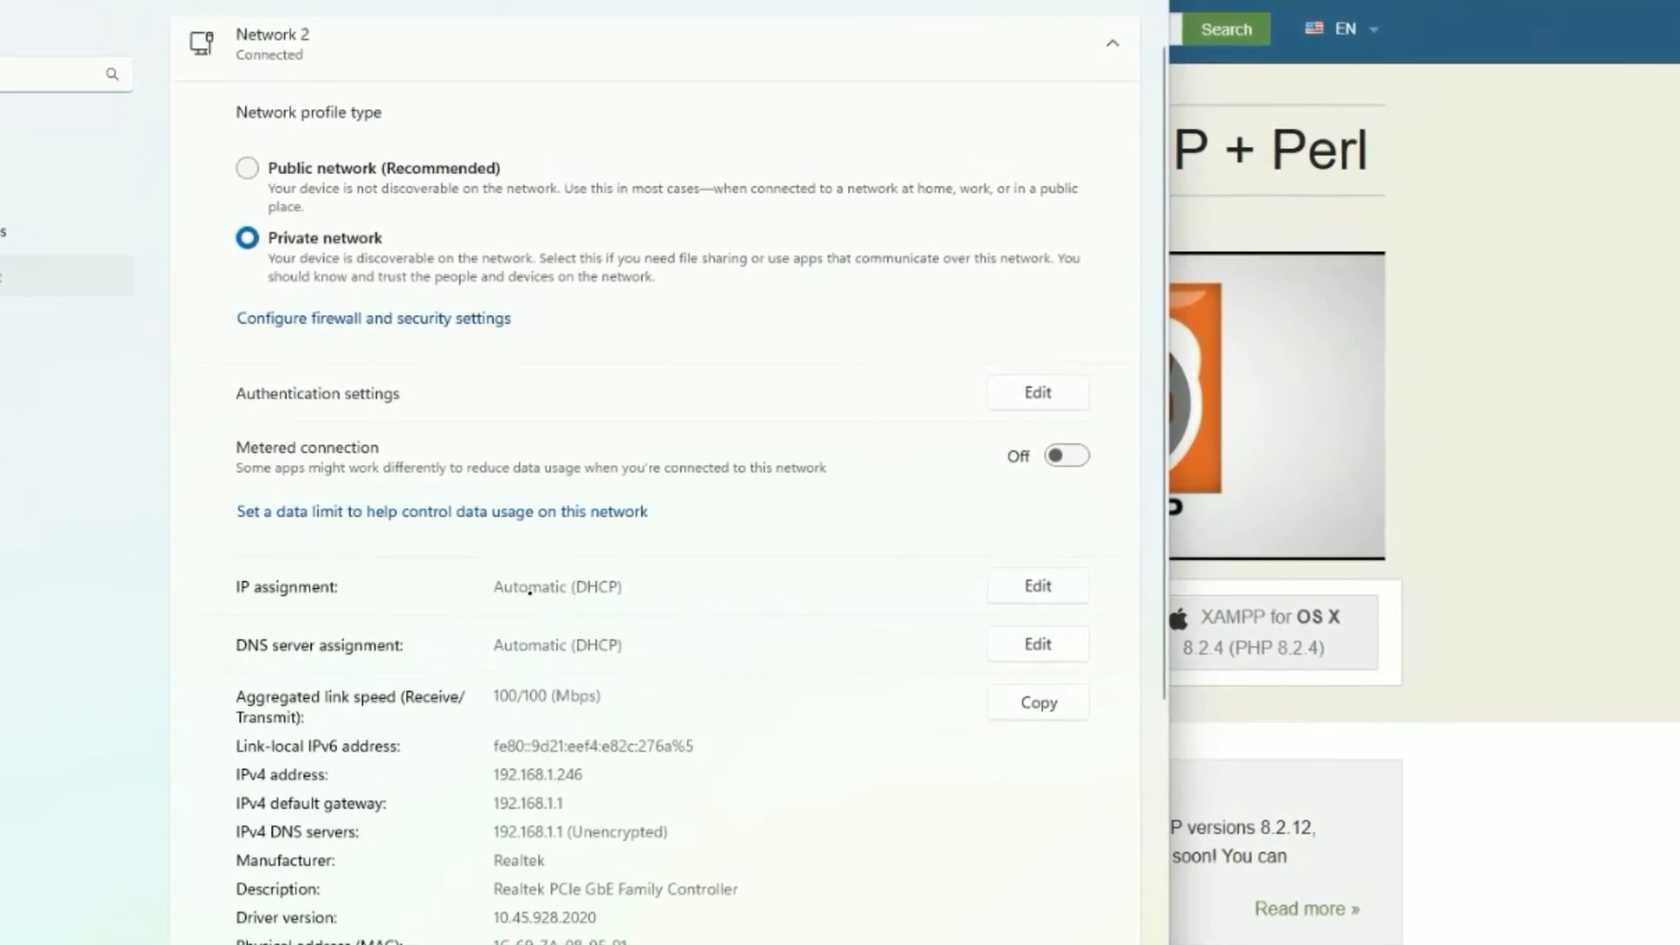
left_click(1017, 587)
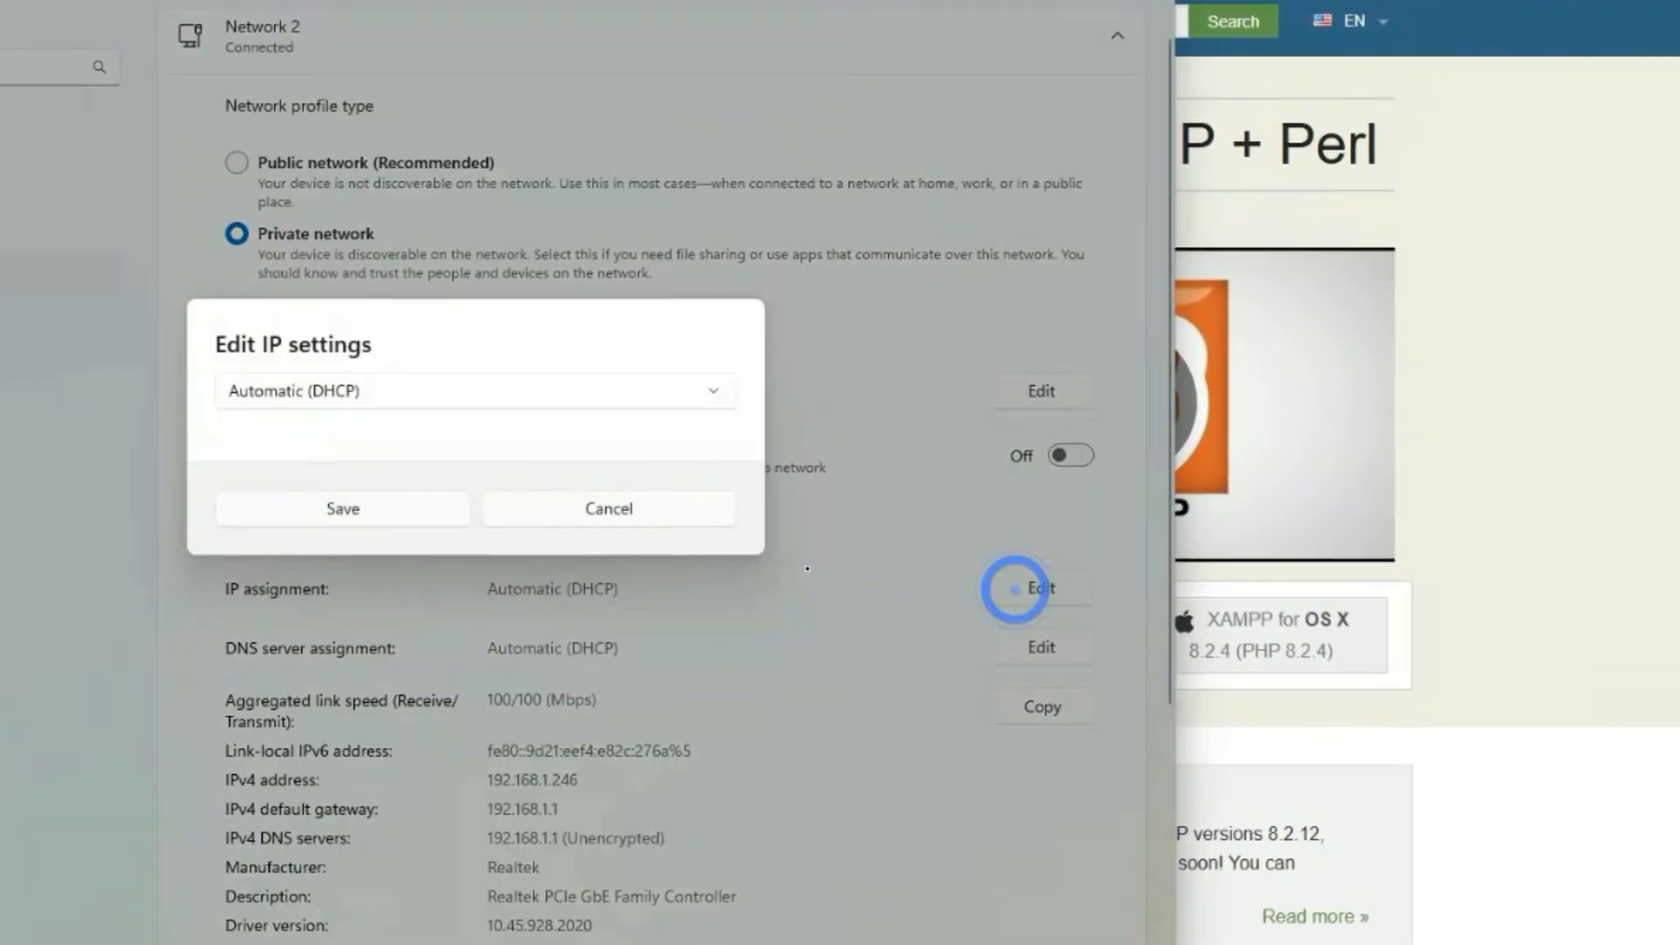
left_click(658, 390)
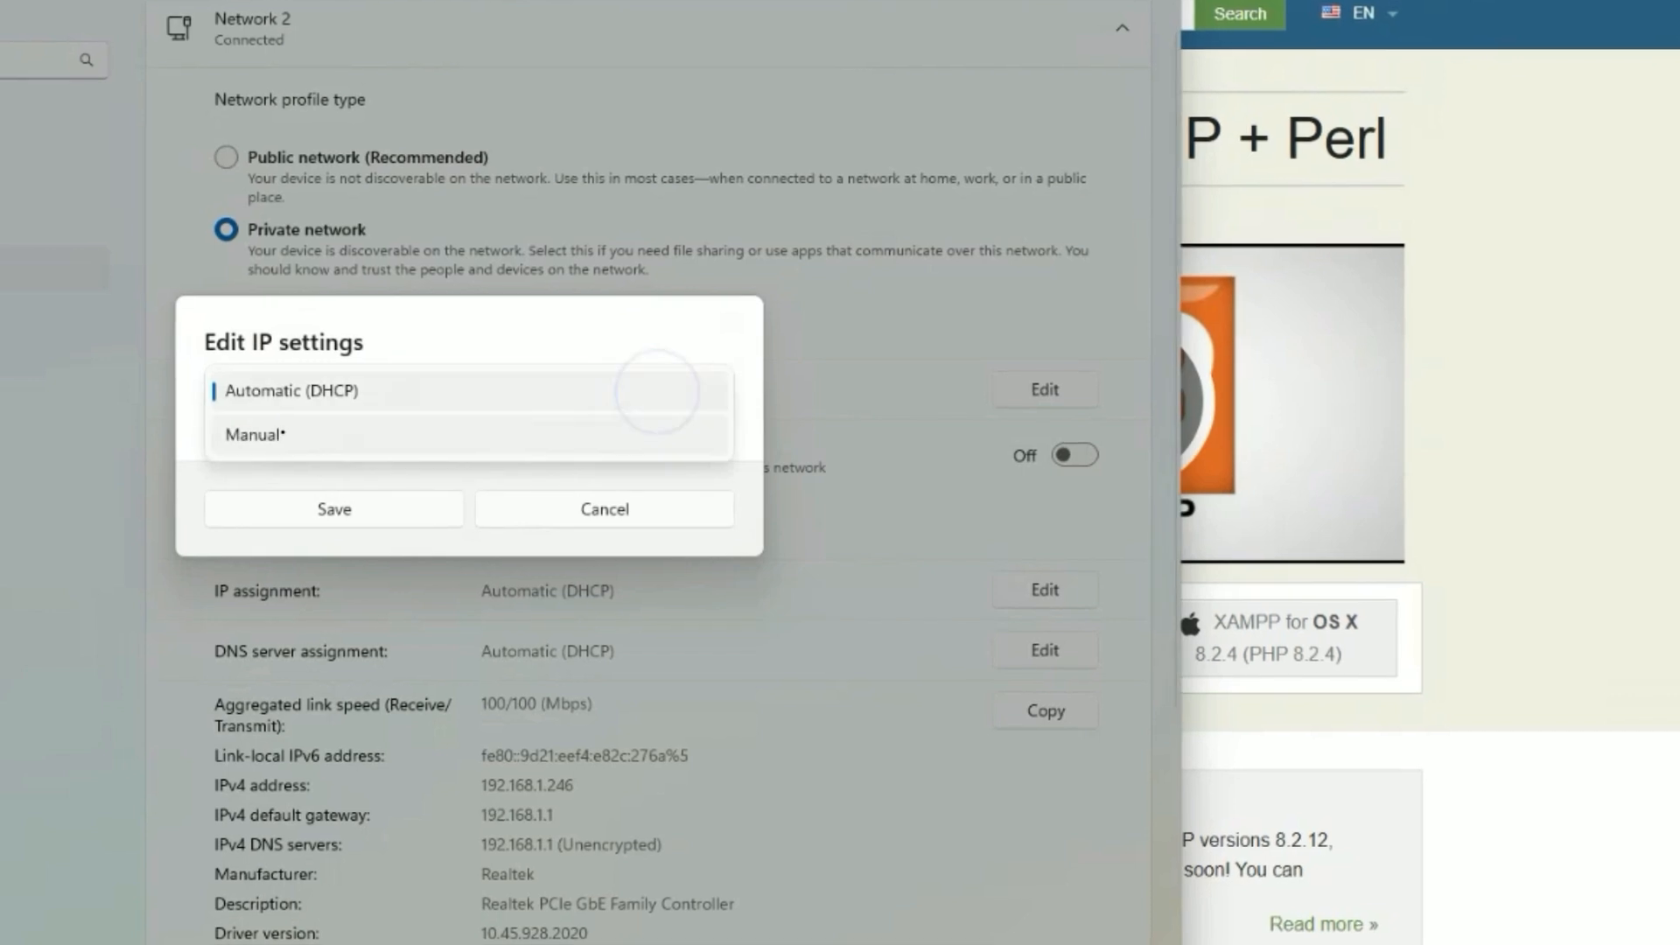
left_click(260, 435)
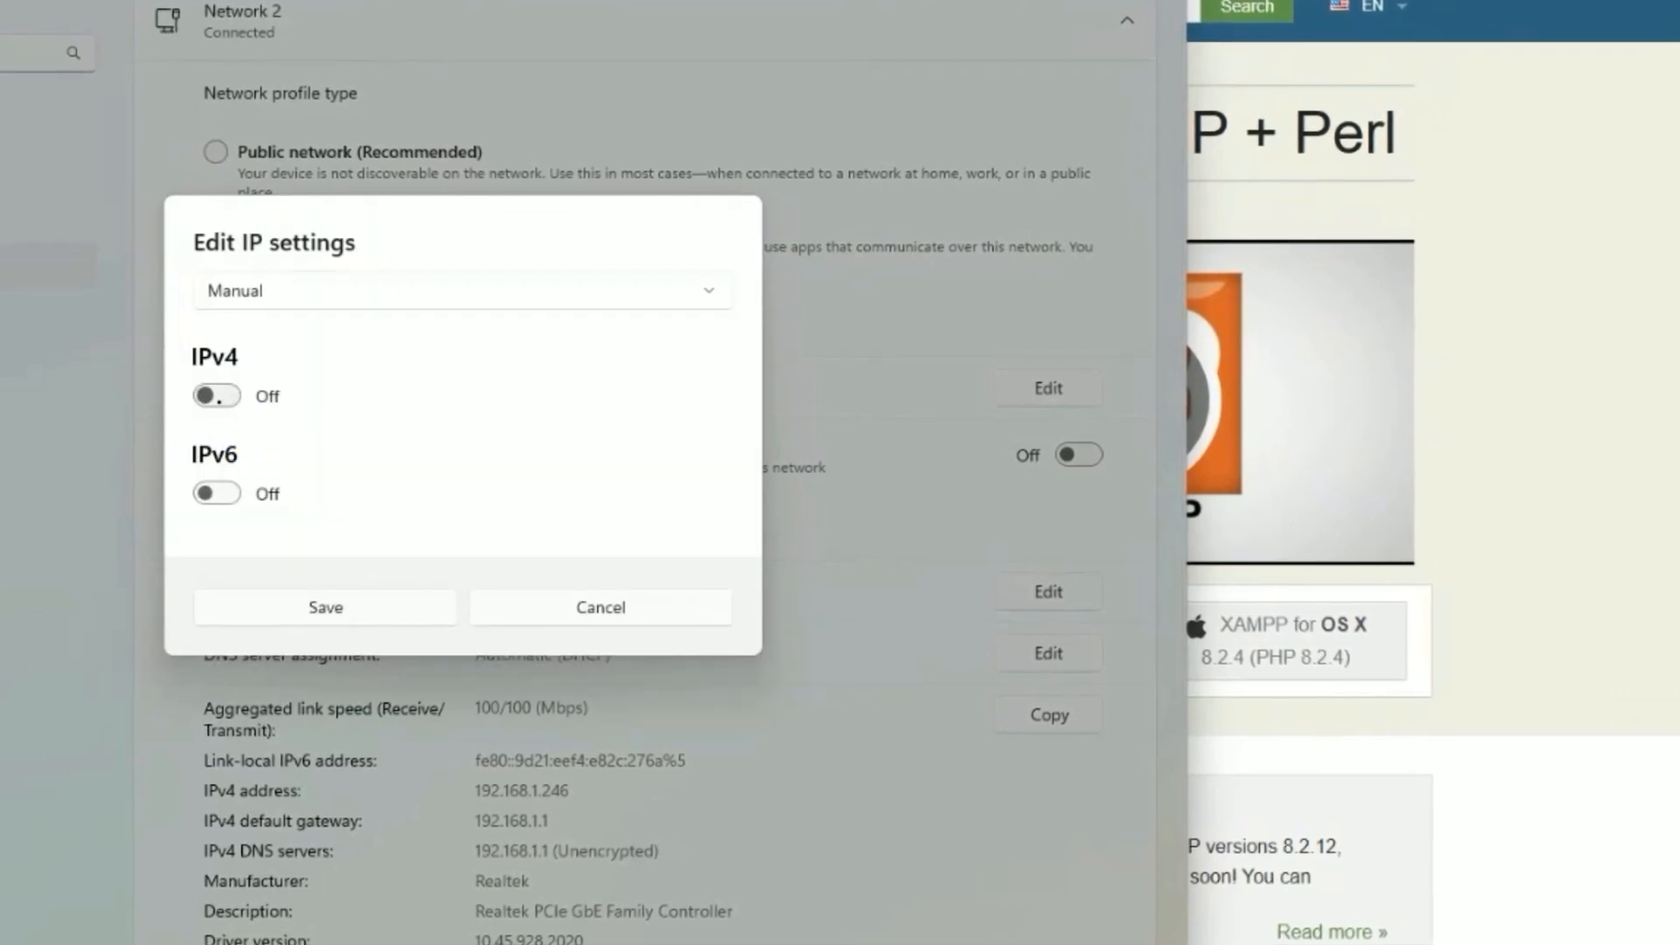
left_click(216, 398)
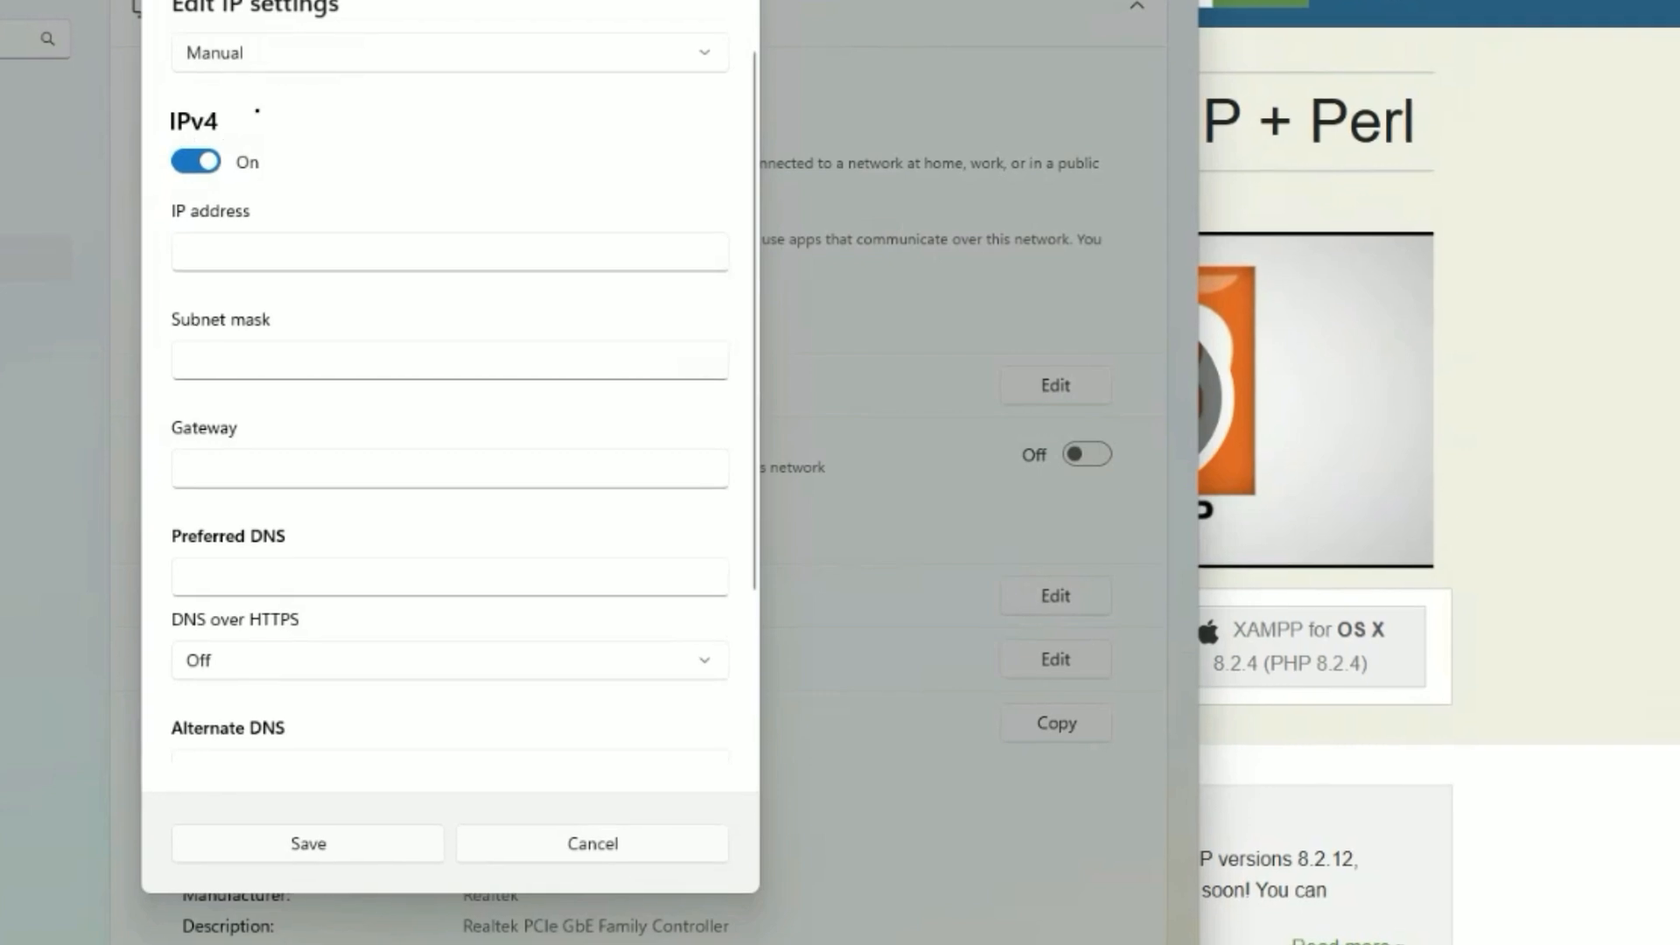
left_click(275, 244)
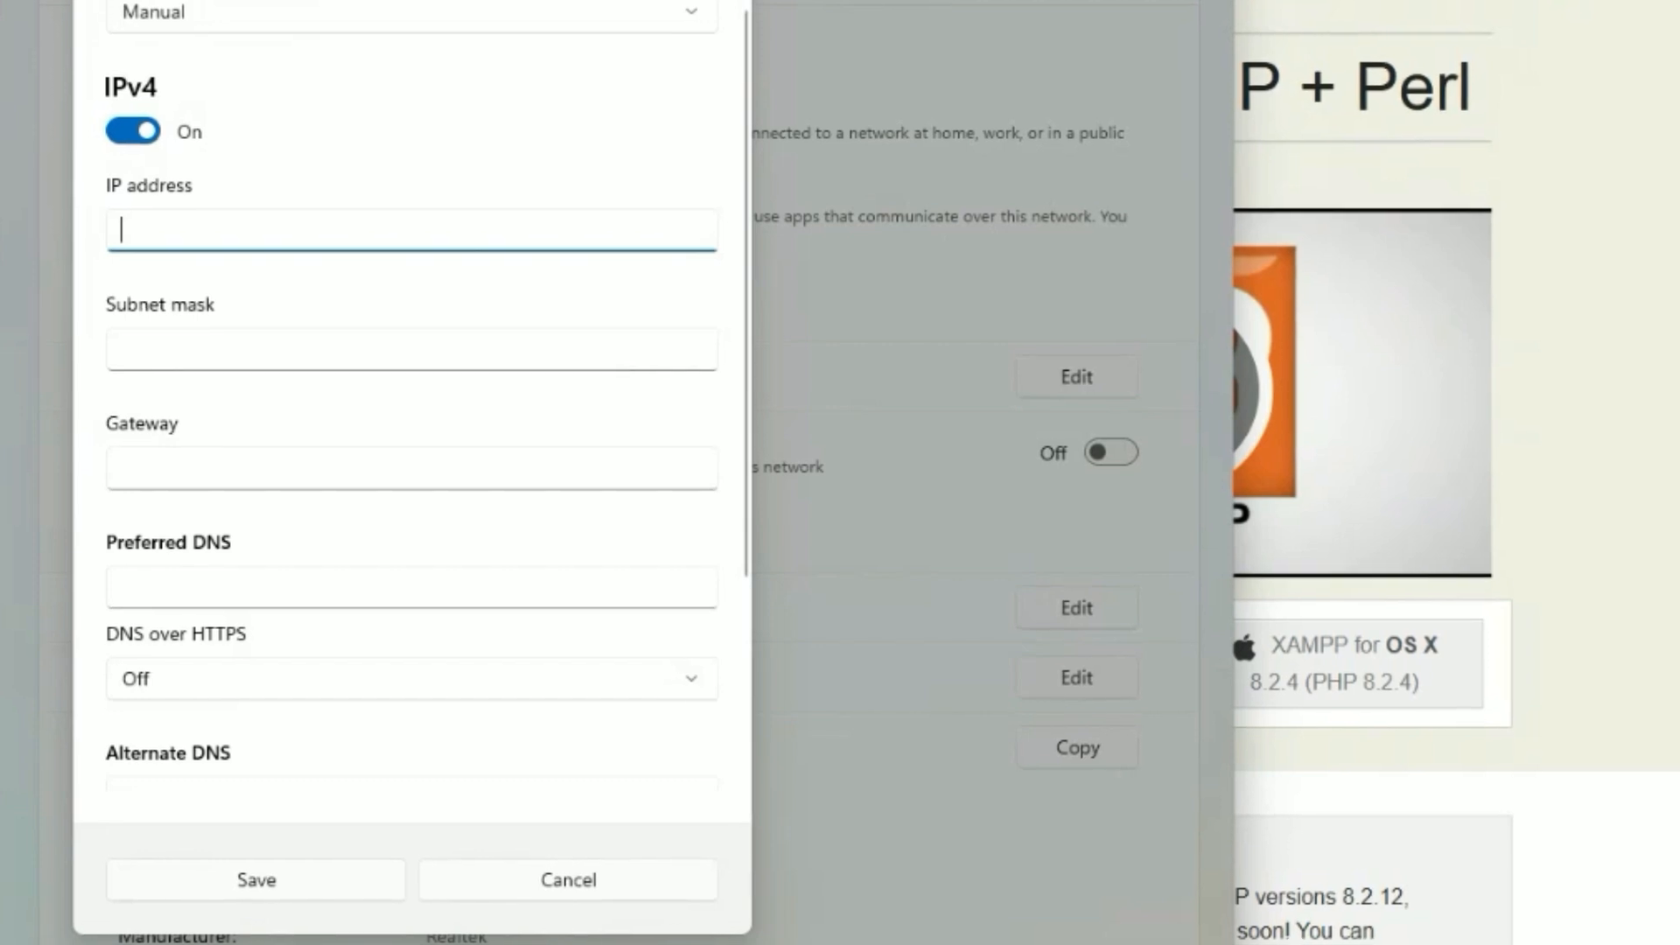
key("super")
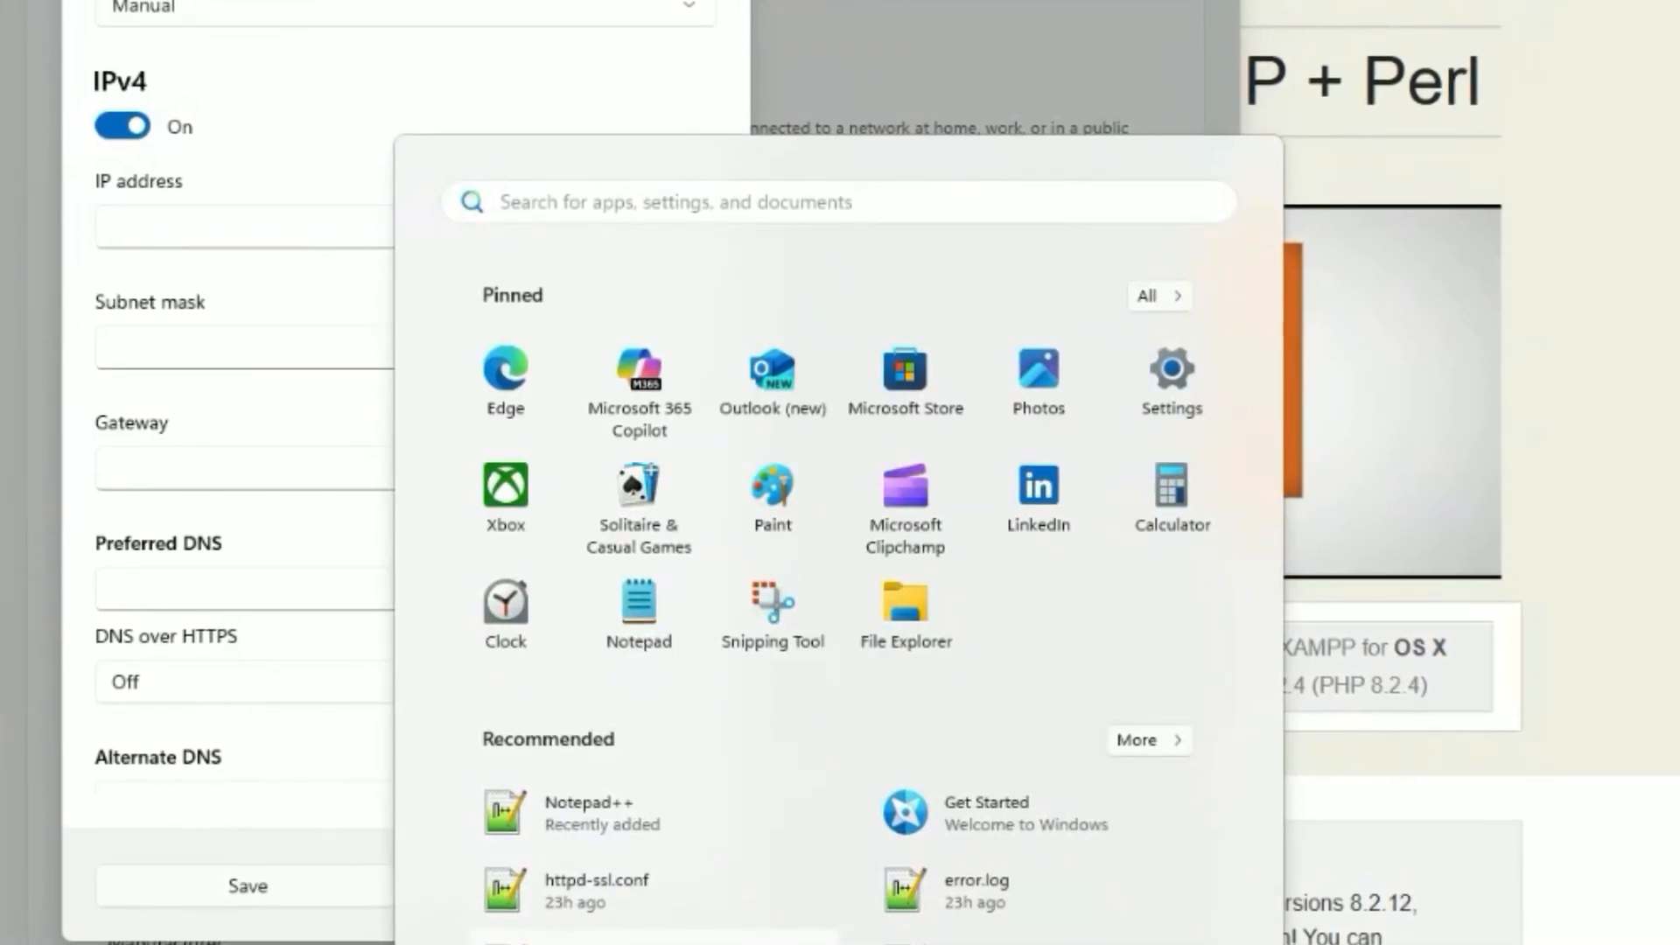
Open Command Prompt via cmd and run ipconfig/all to read the Ethernet network details.
type("c")
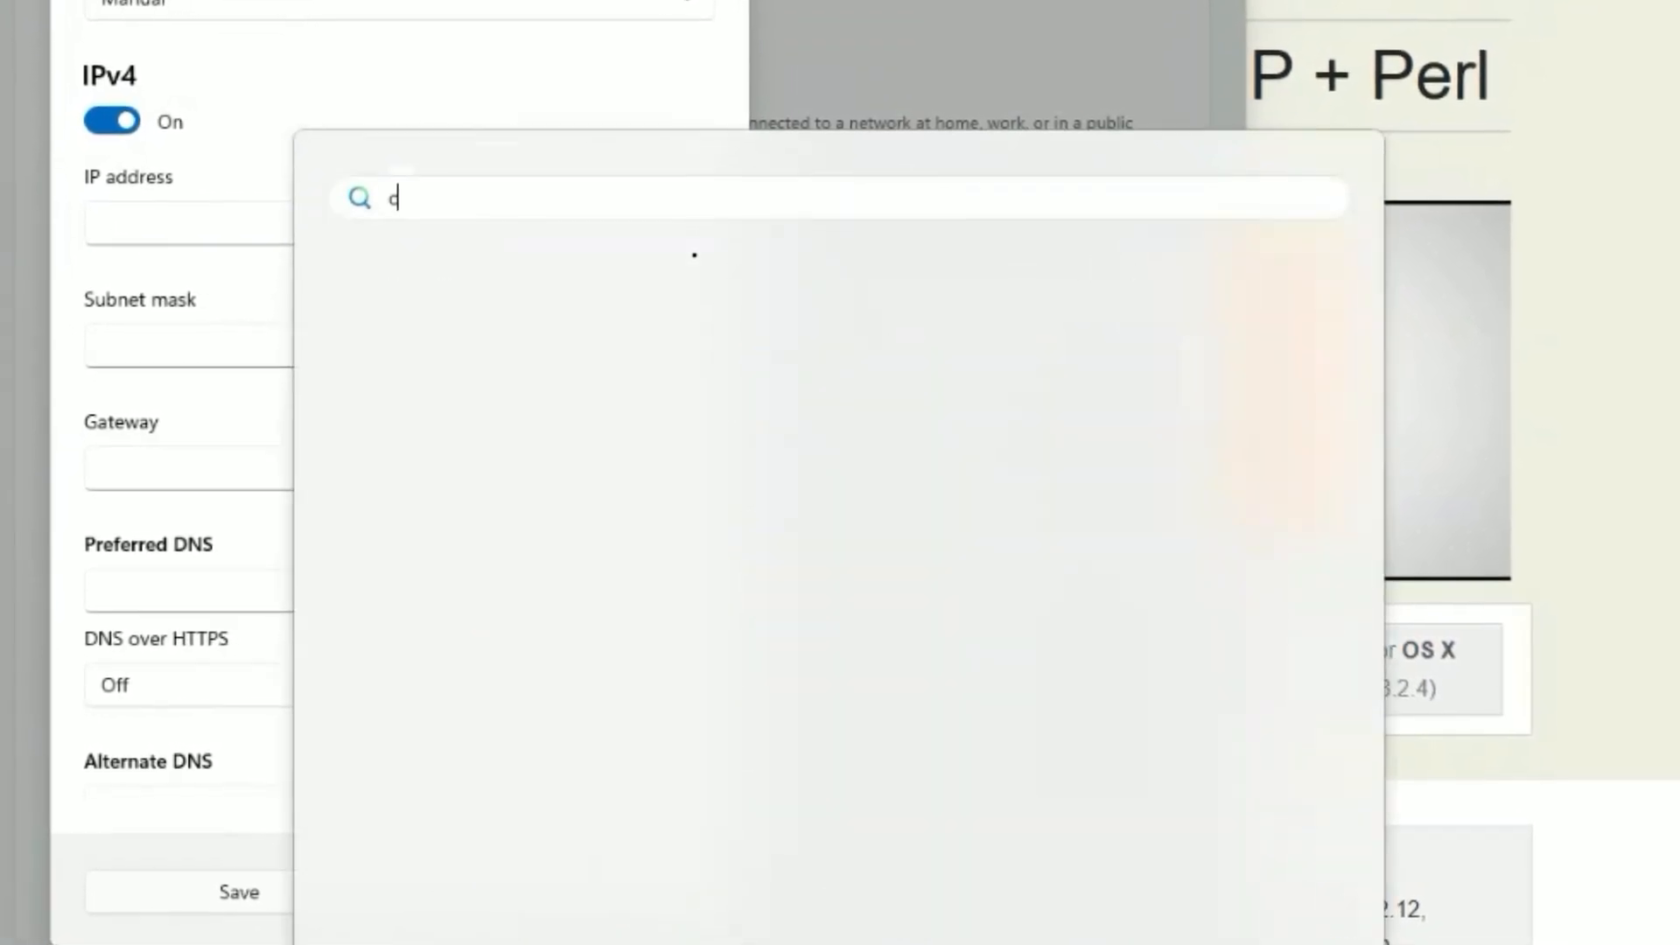
type("md")
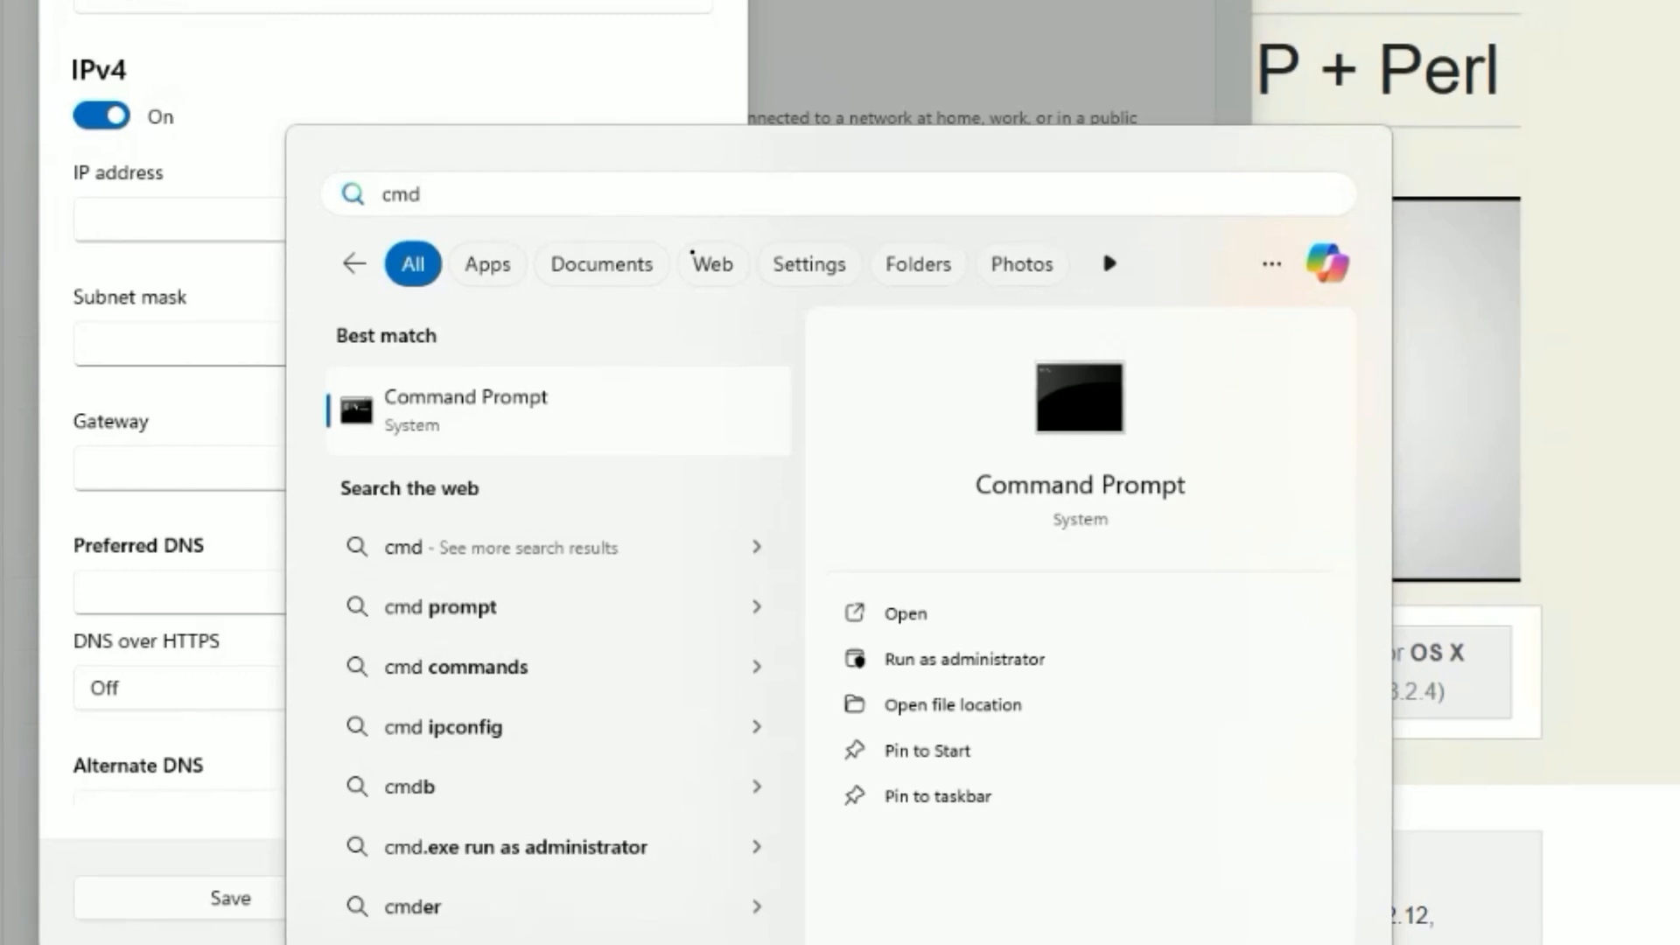
key("Return")
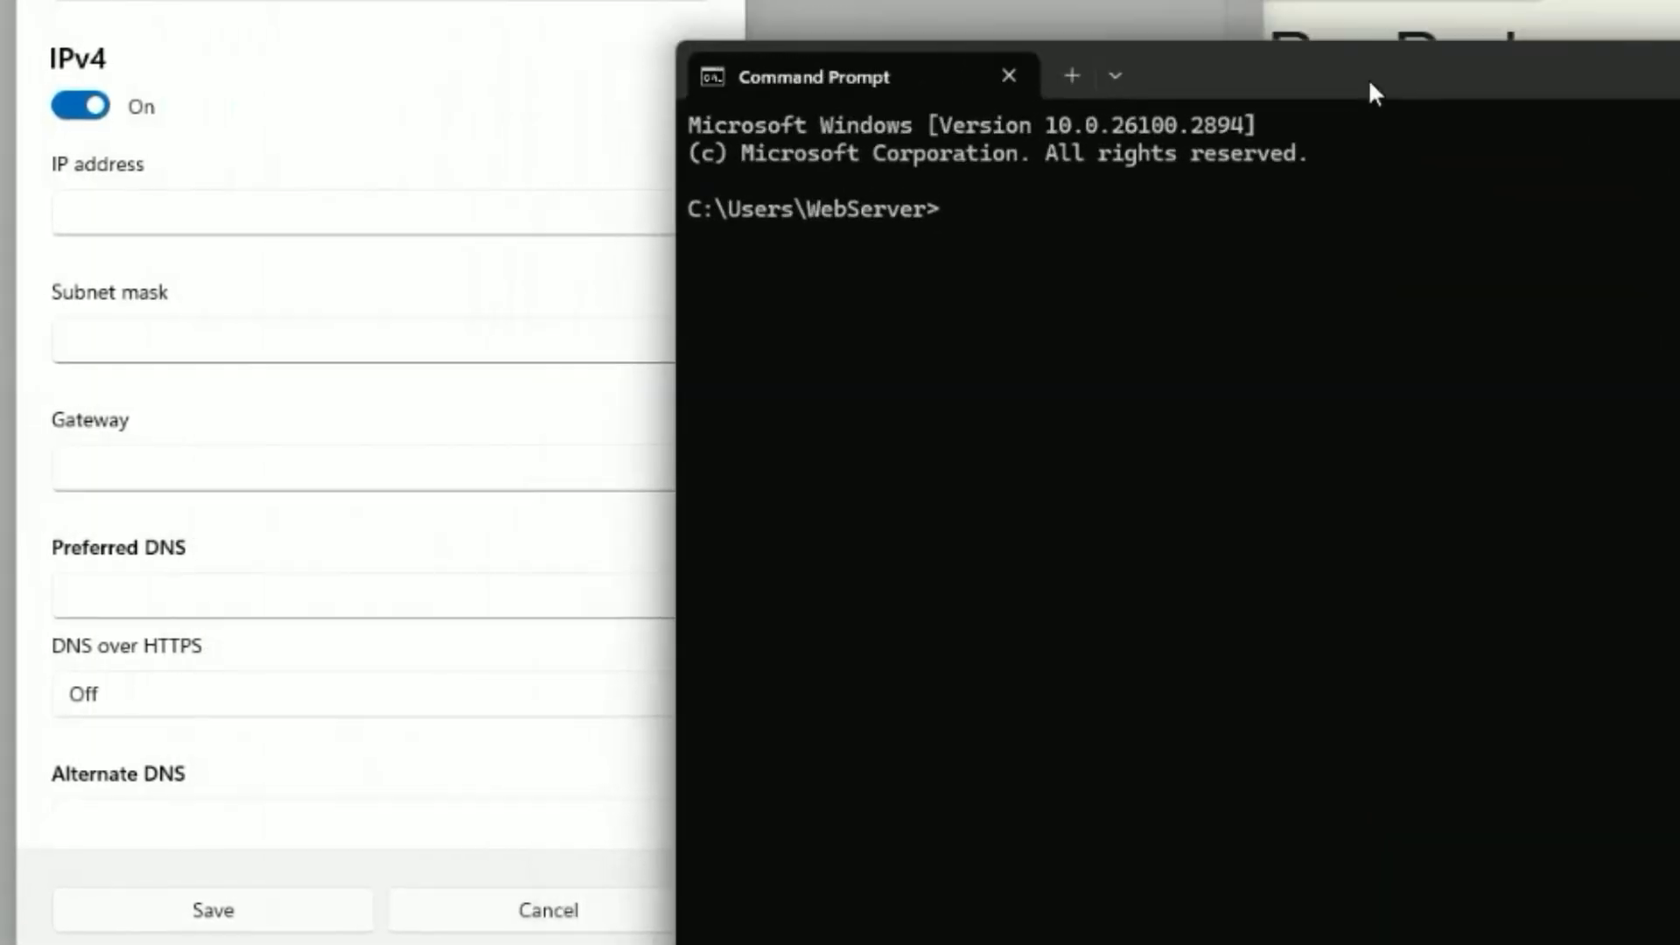
left_click_drag(1370, 82, 1465, 90)
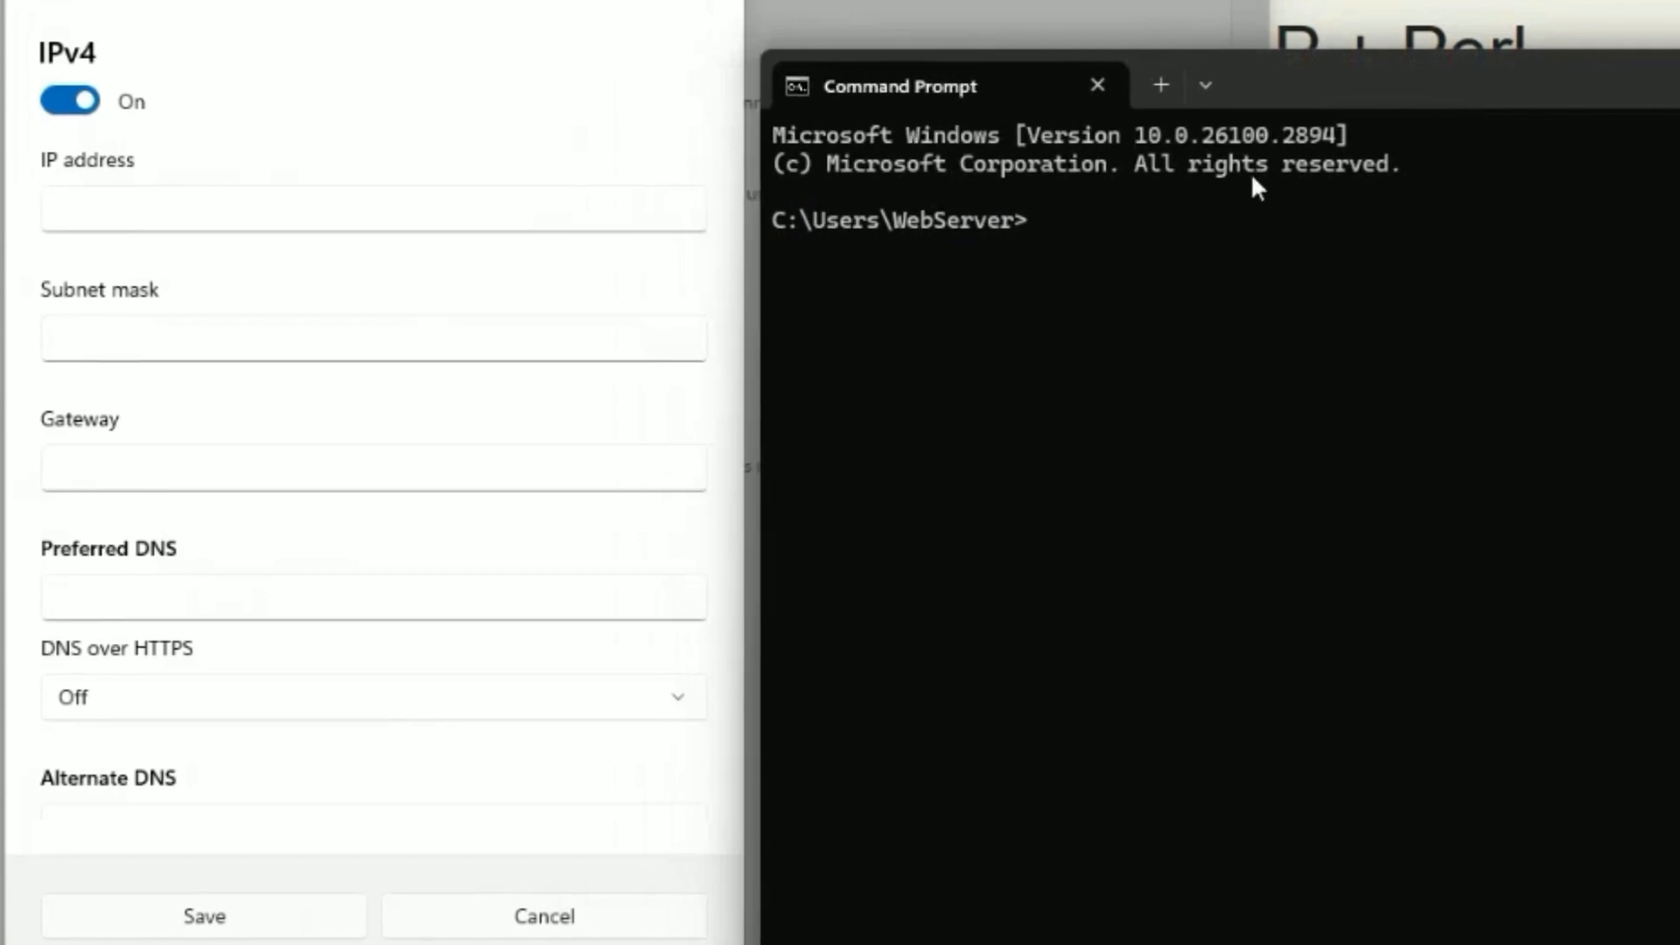
left_click(1153, 215)
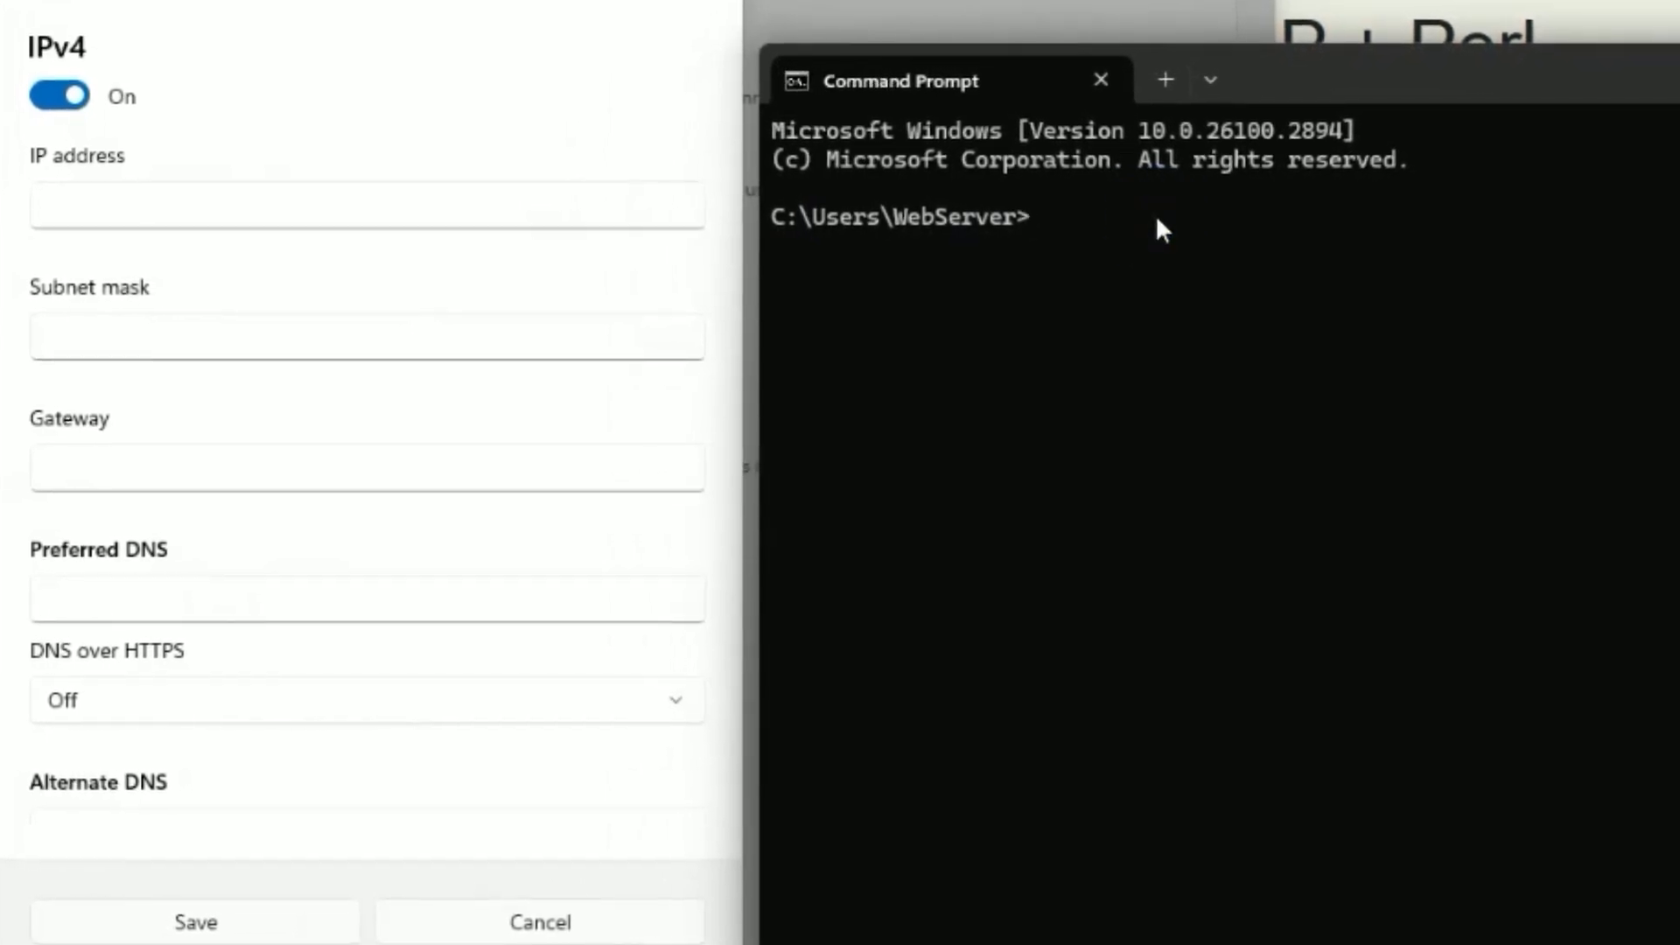
type("ip")
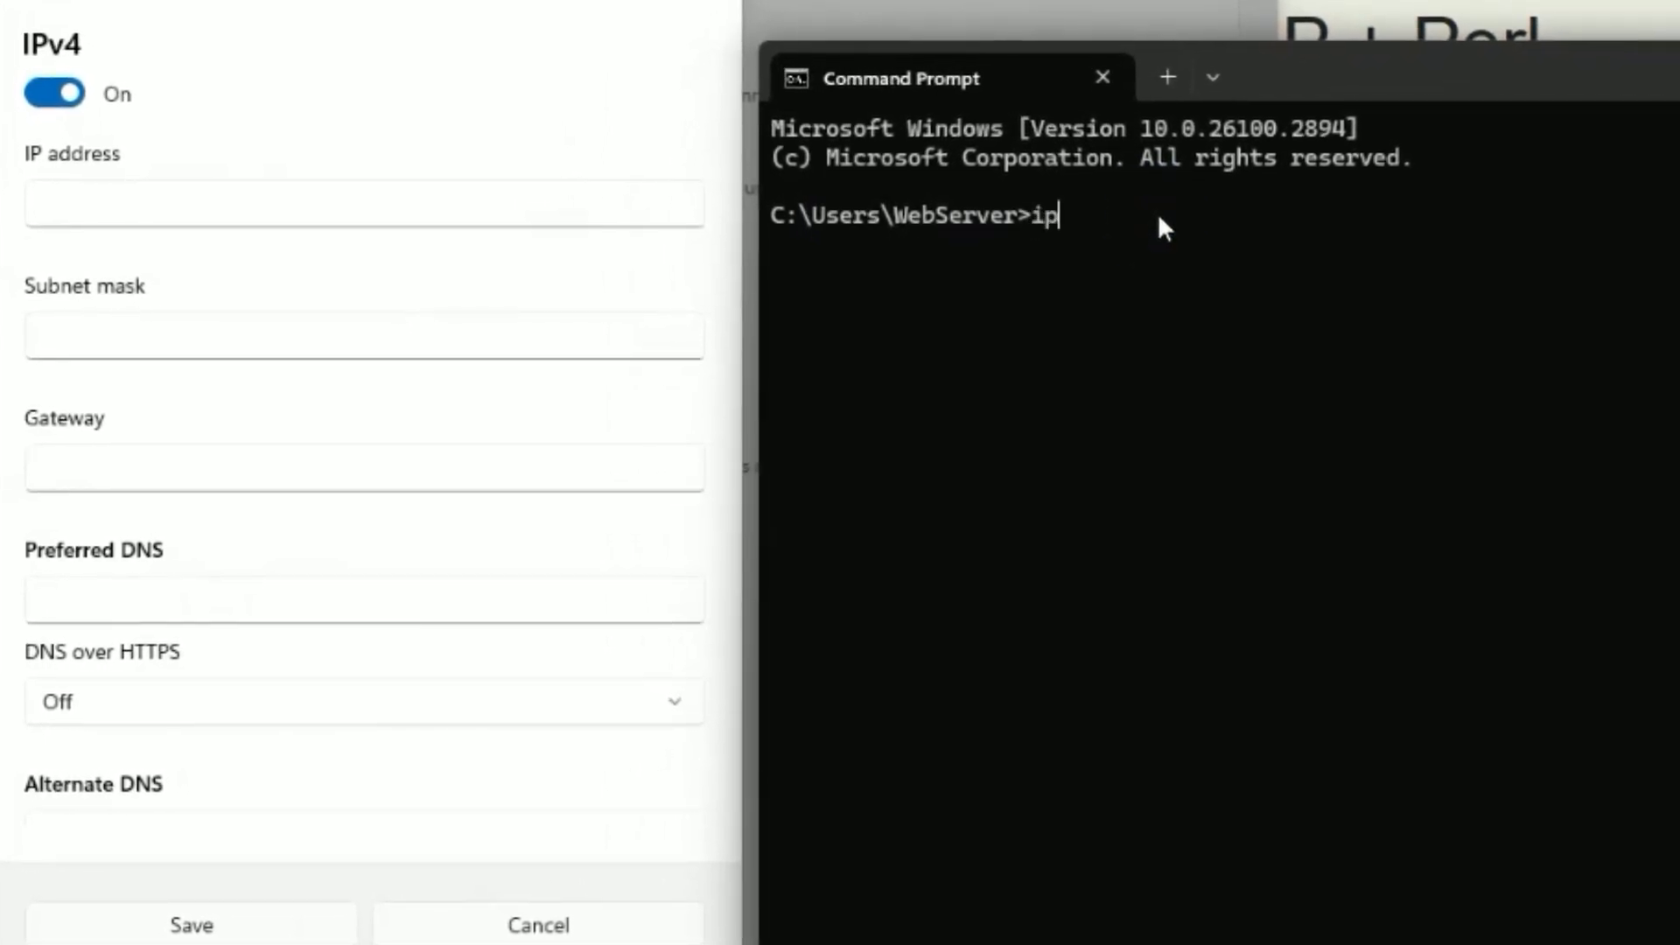
type("config/all")
key("Return")
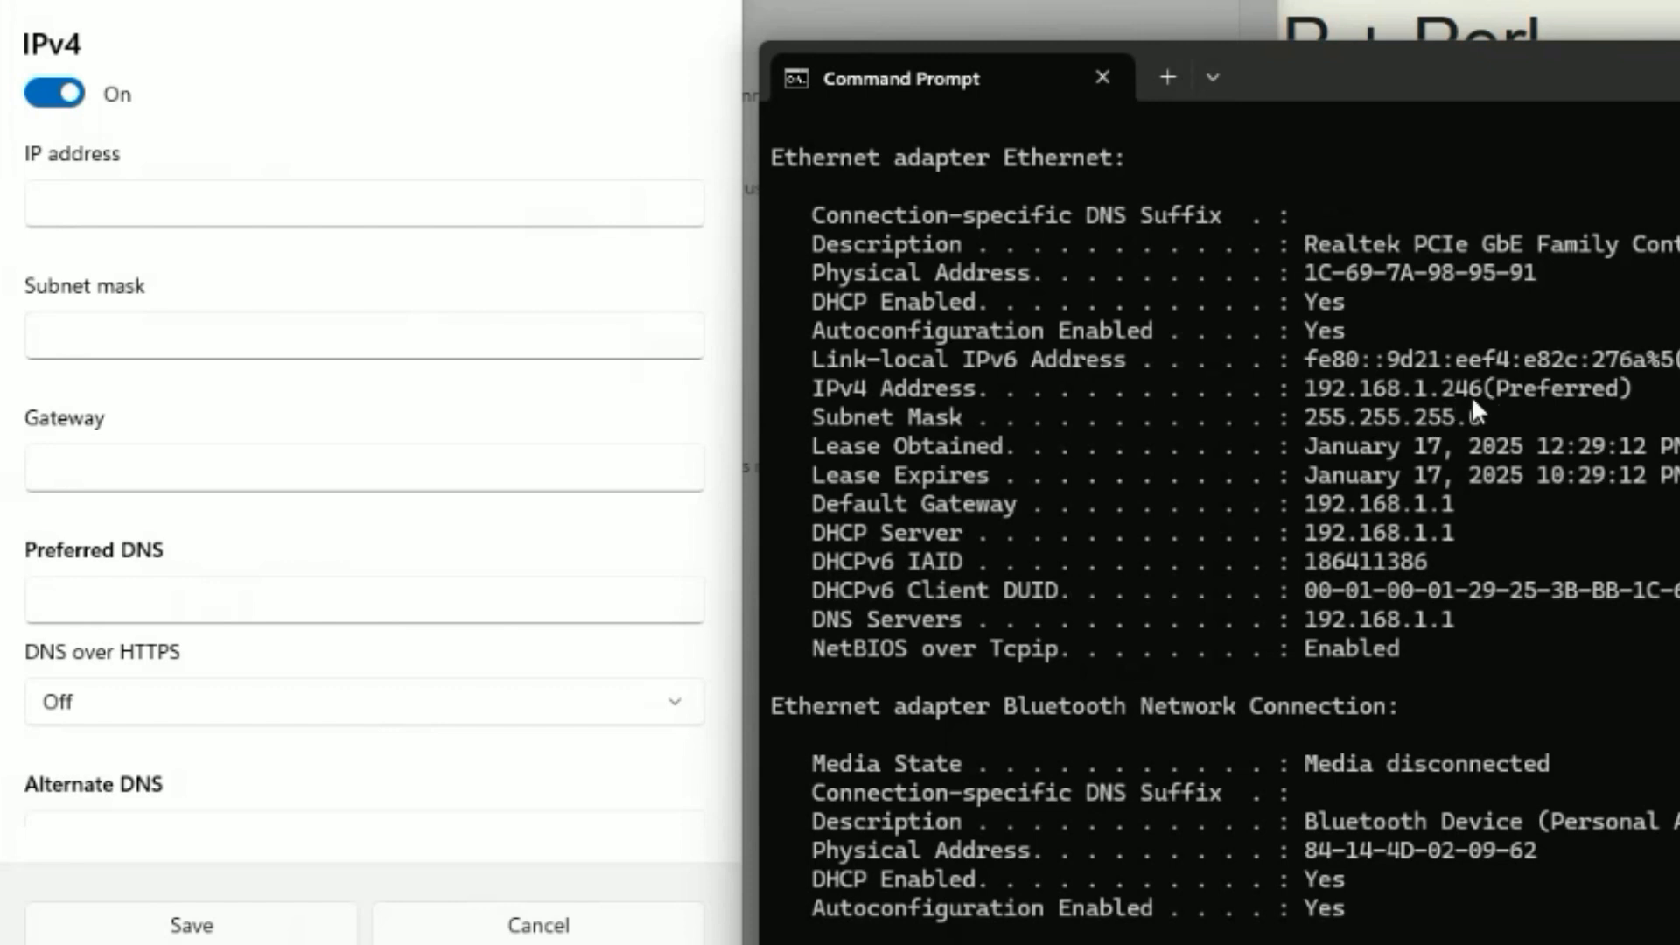
Enter IP address 192.168.1.8 and subnet mask 255.255.255.0.
left_click(176, 200)
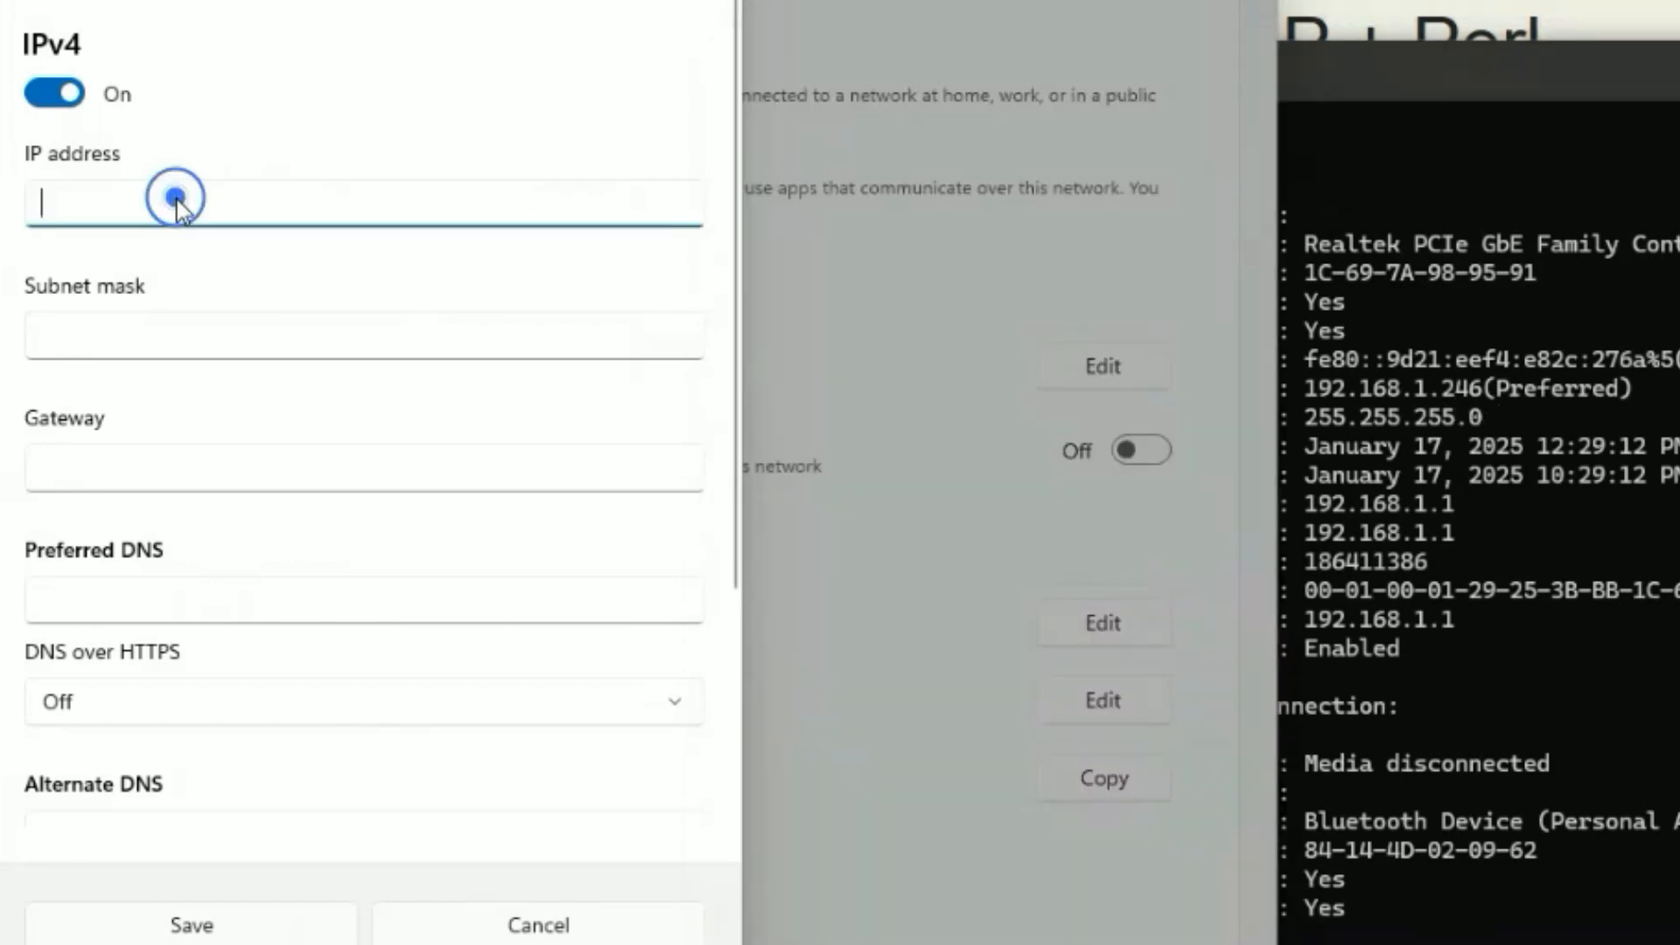
type("192.1")
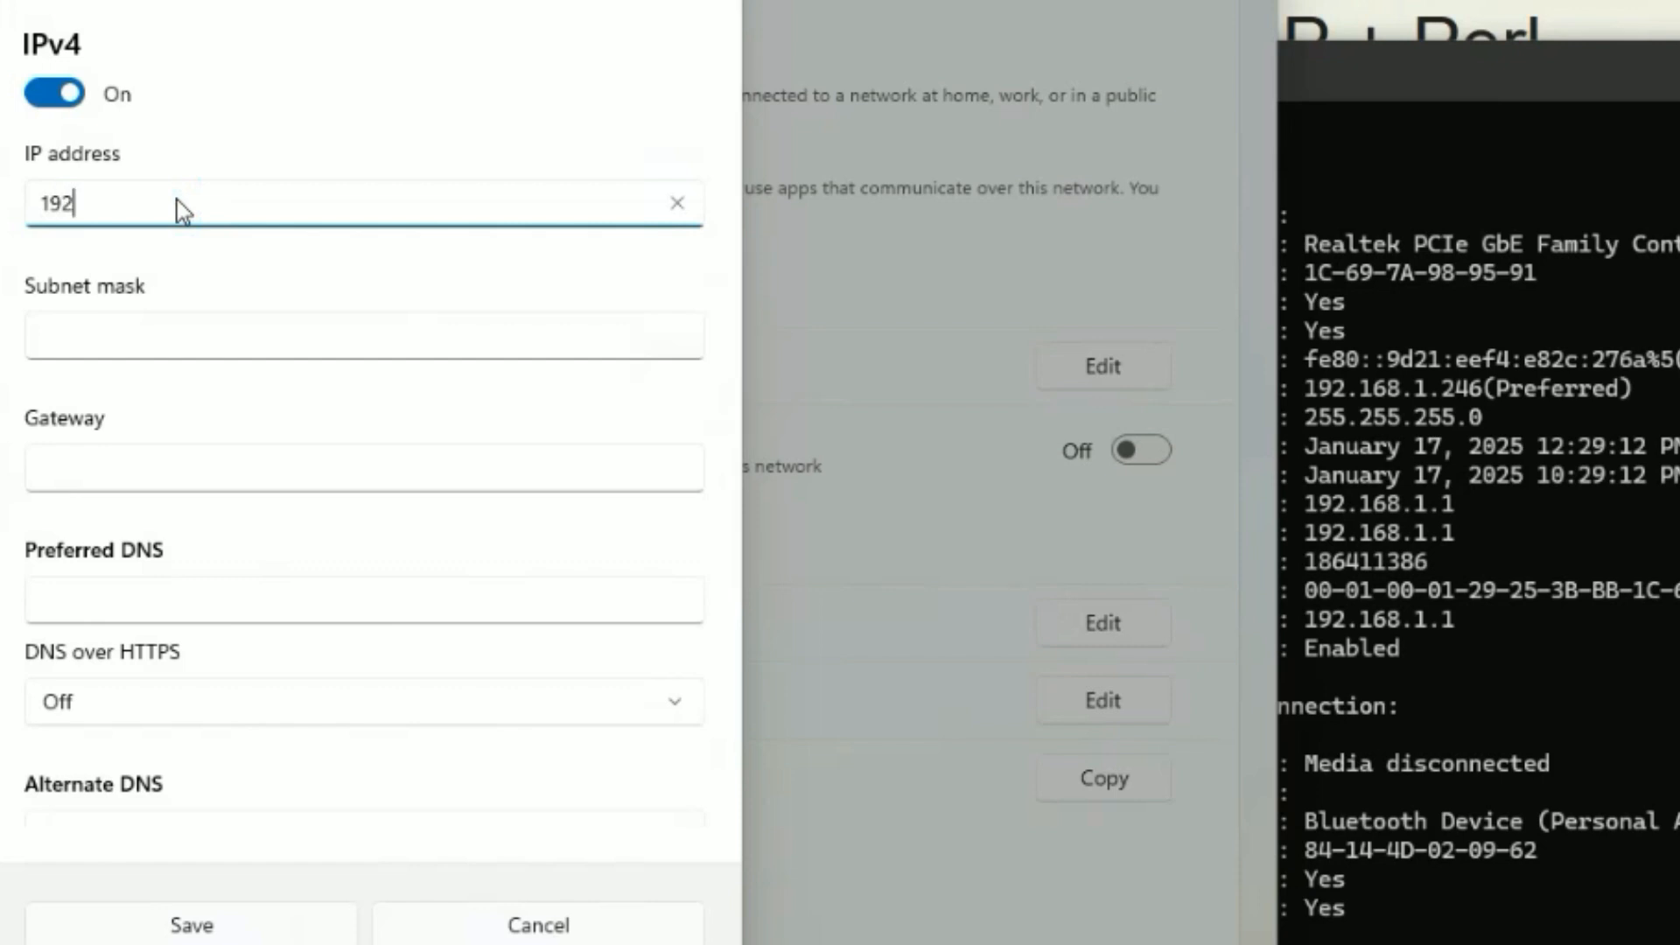
type(".1.8")
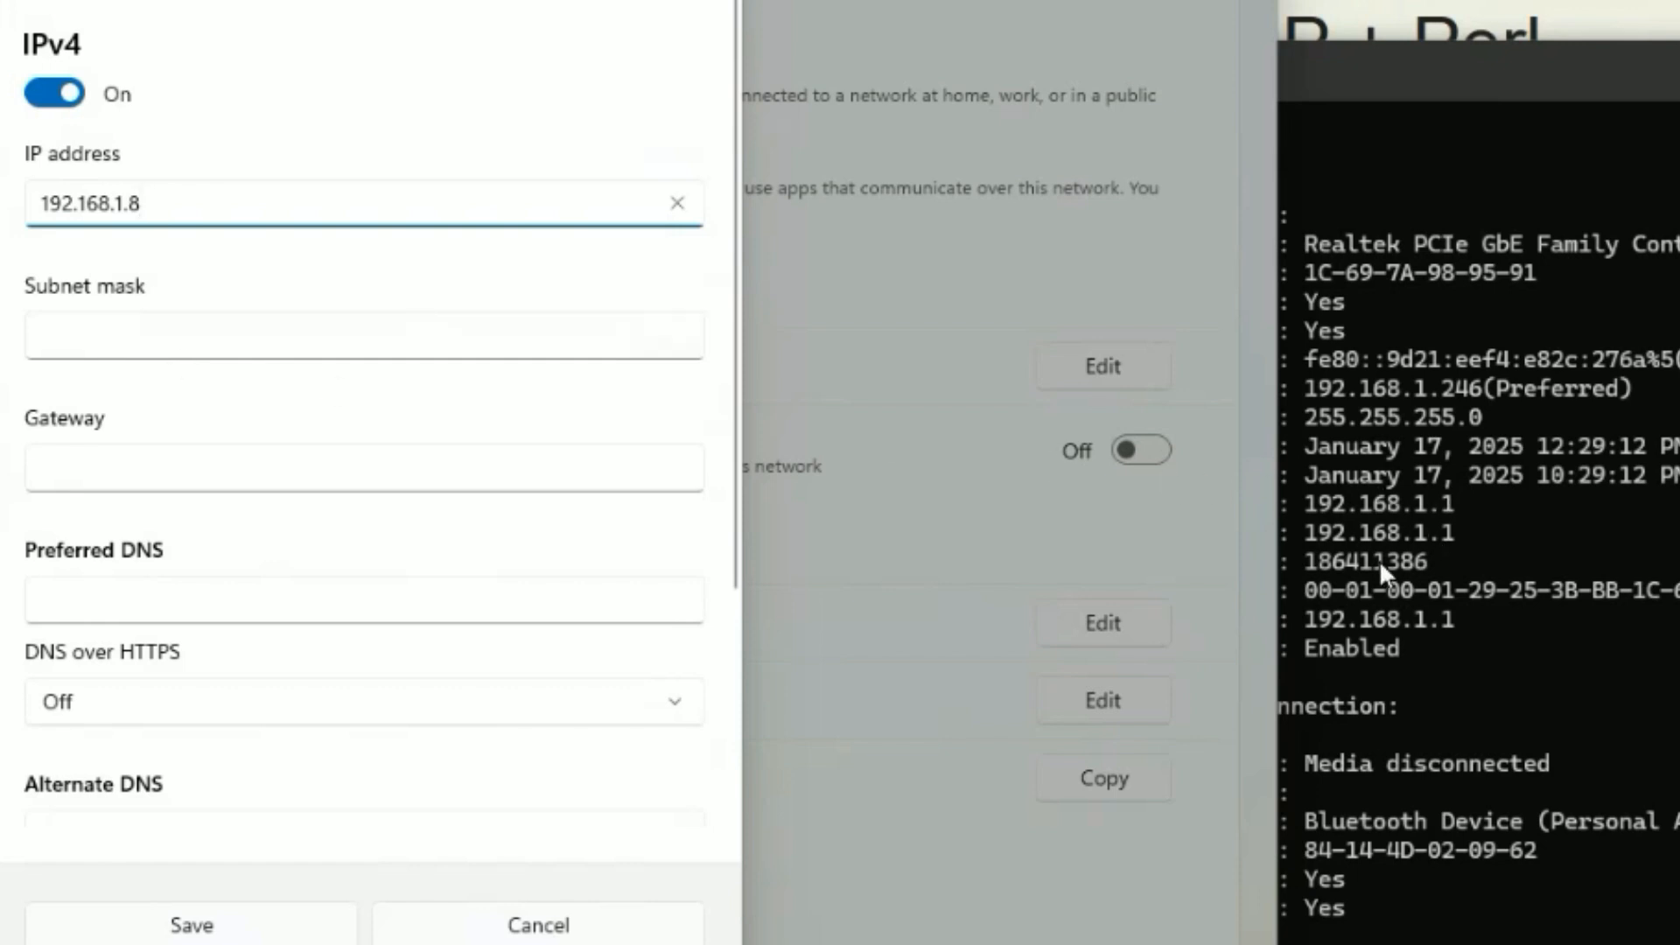
left_click(1363, 493)
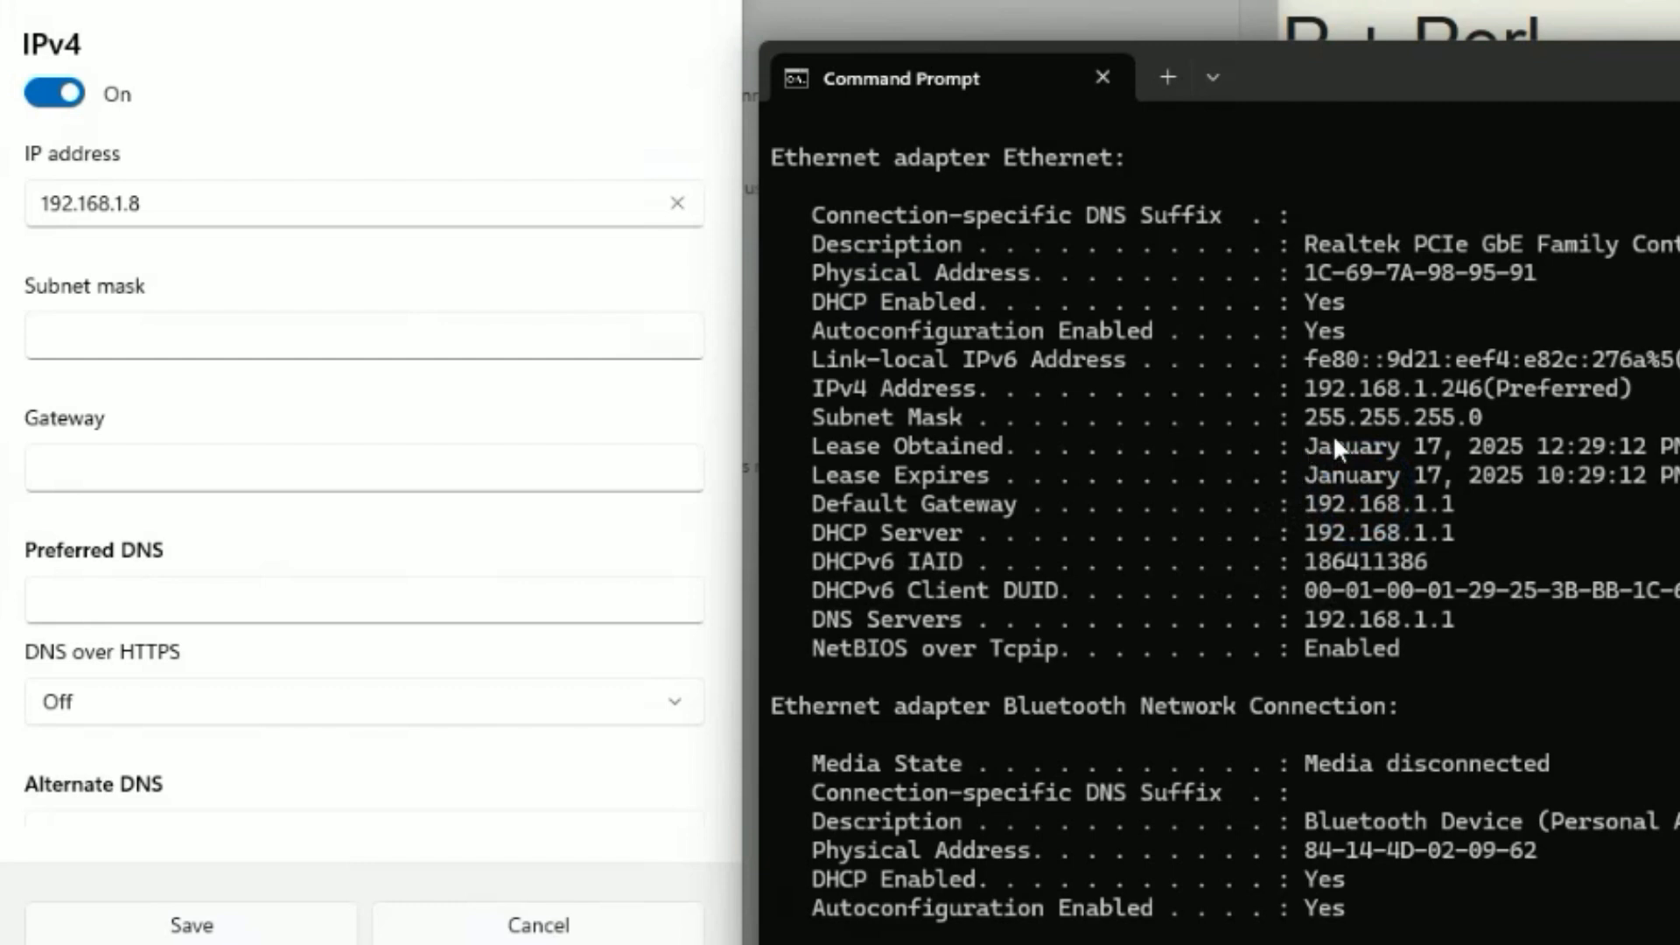
left_click(180, 322)
type("25")
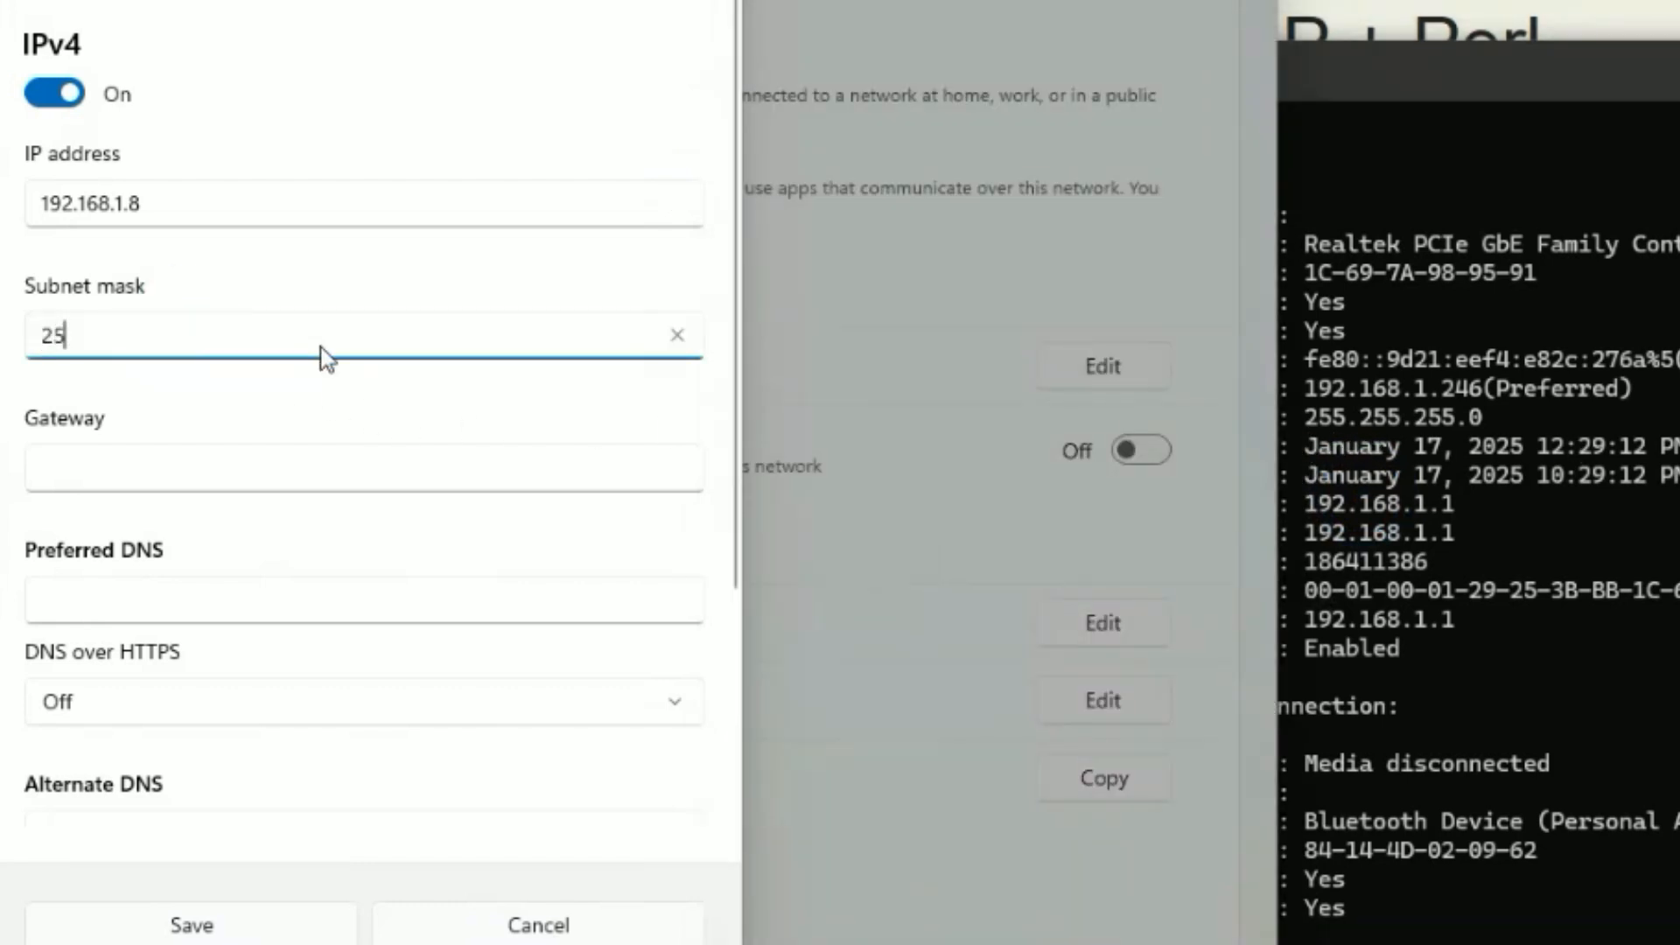
type("5.2")
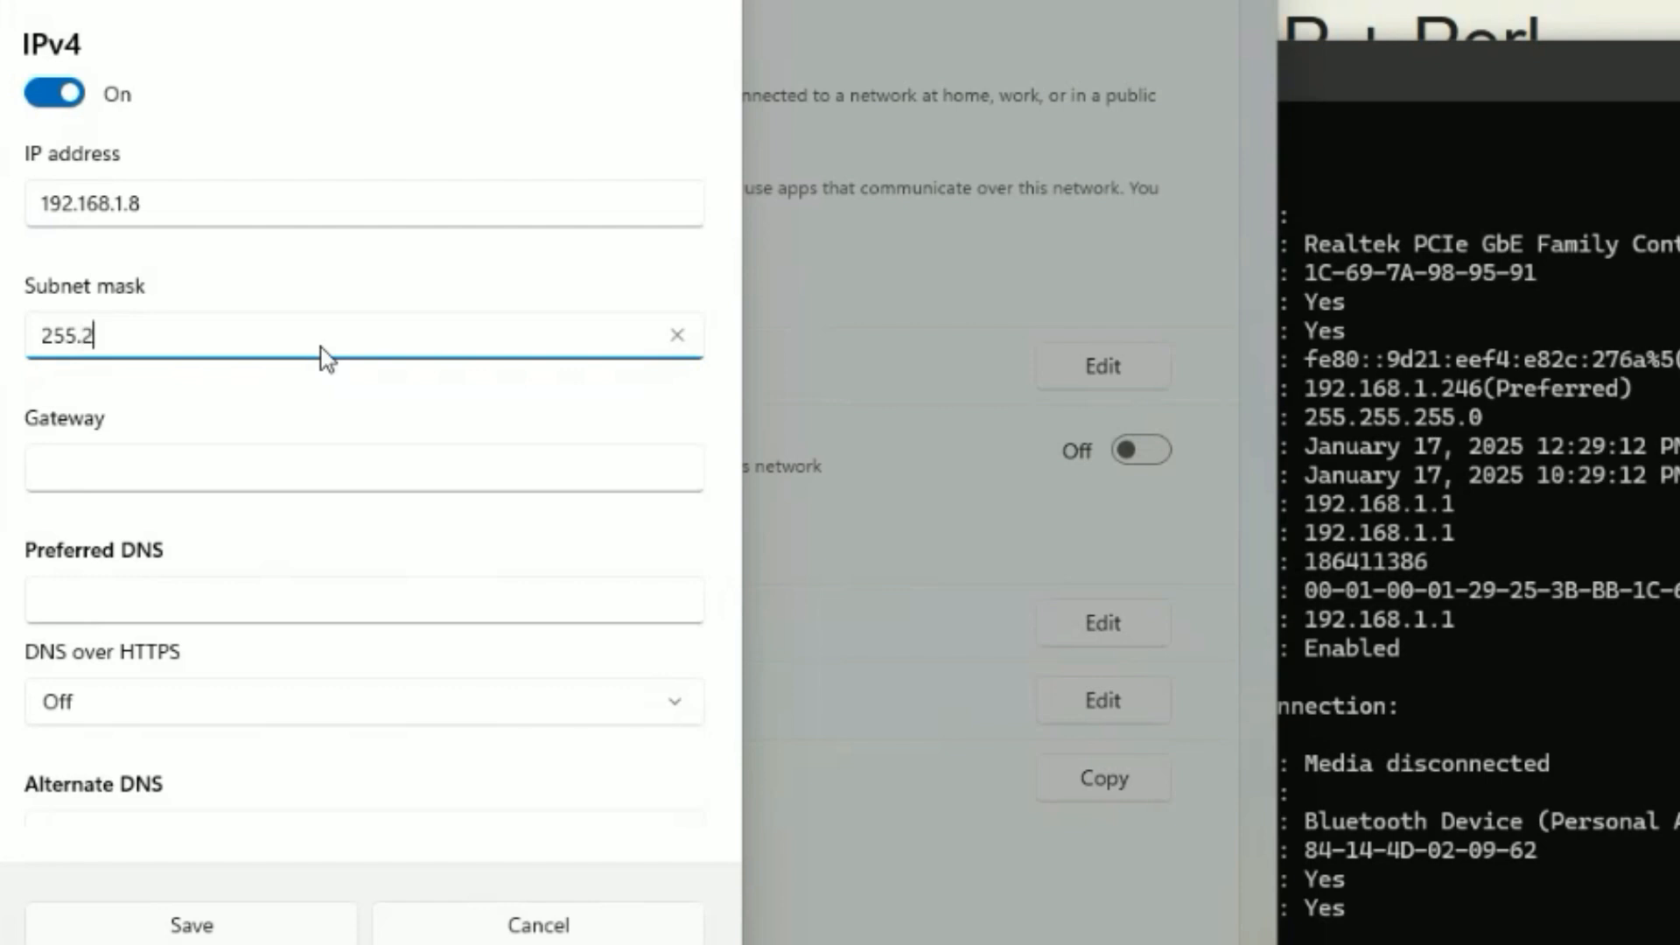
type("55.255.0")
Enter gateway 192.168.1.1 and preferred DNS 192.168.1.1.
left_click(243, 464)
left_click(1342, 649)
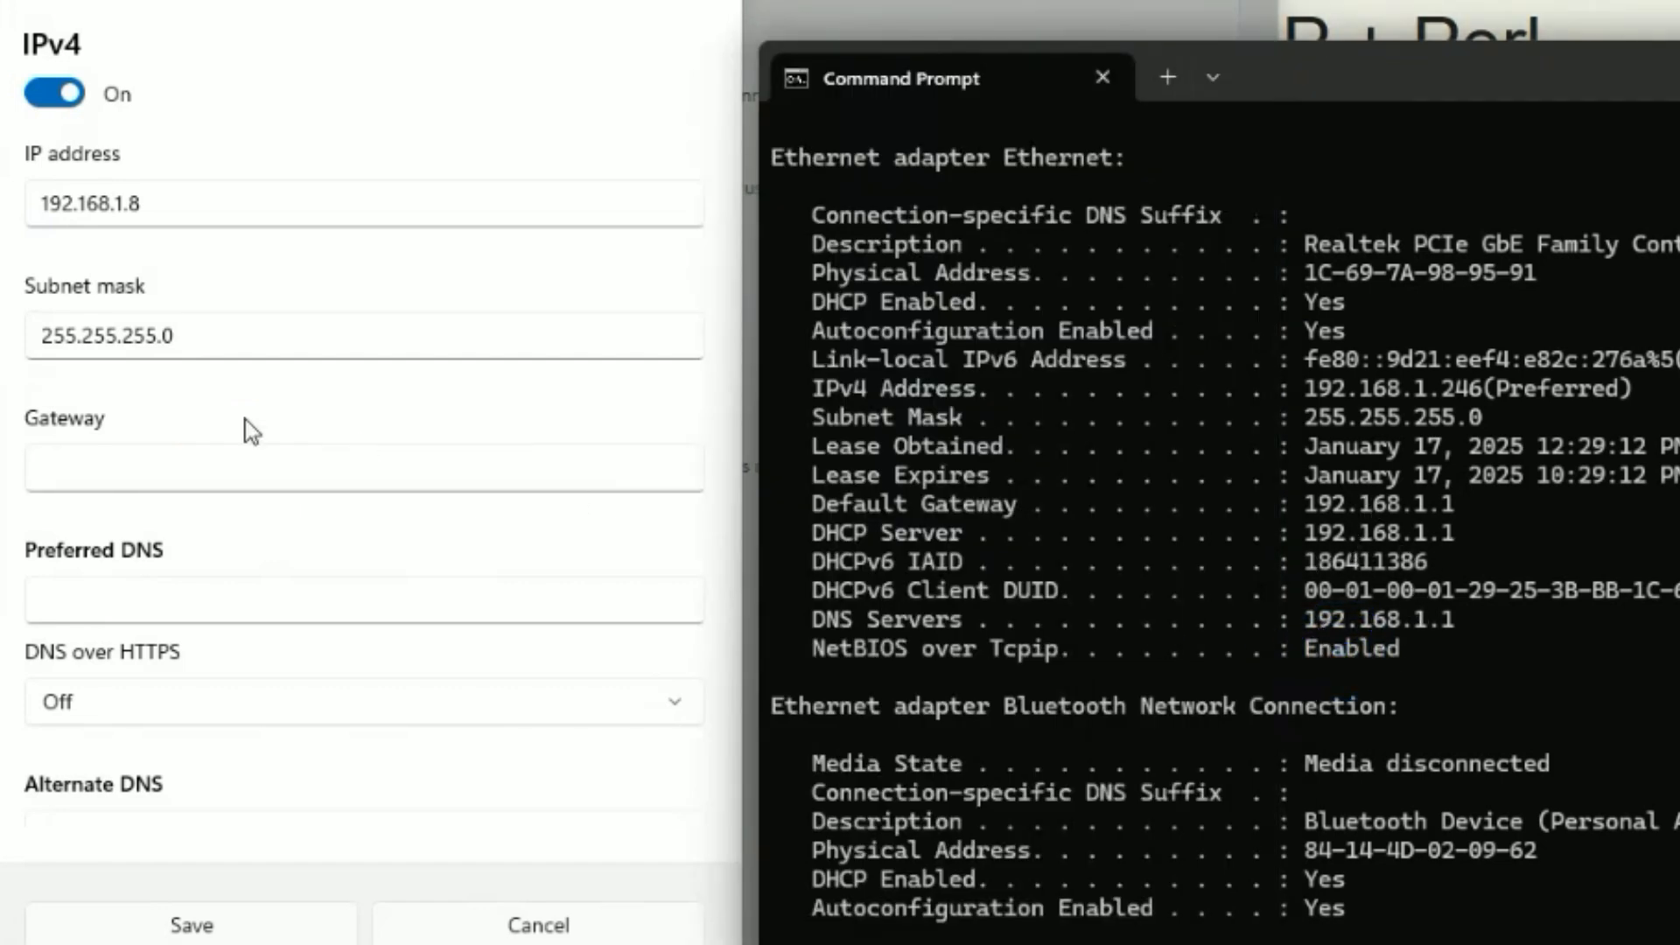
left_click(161, 456)
left_click(161, 455)
type("192.168")
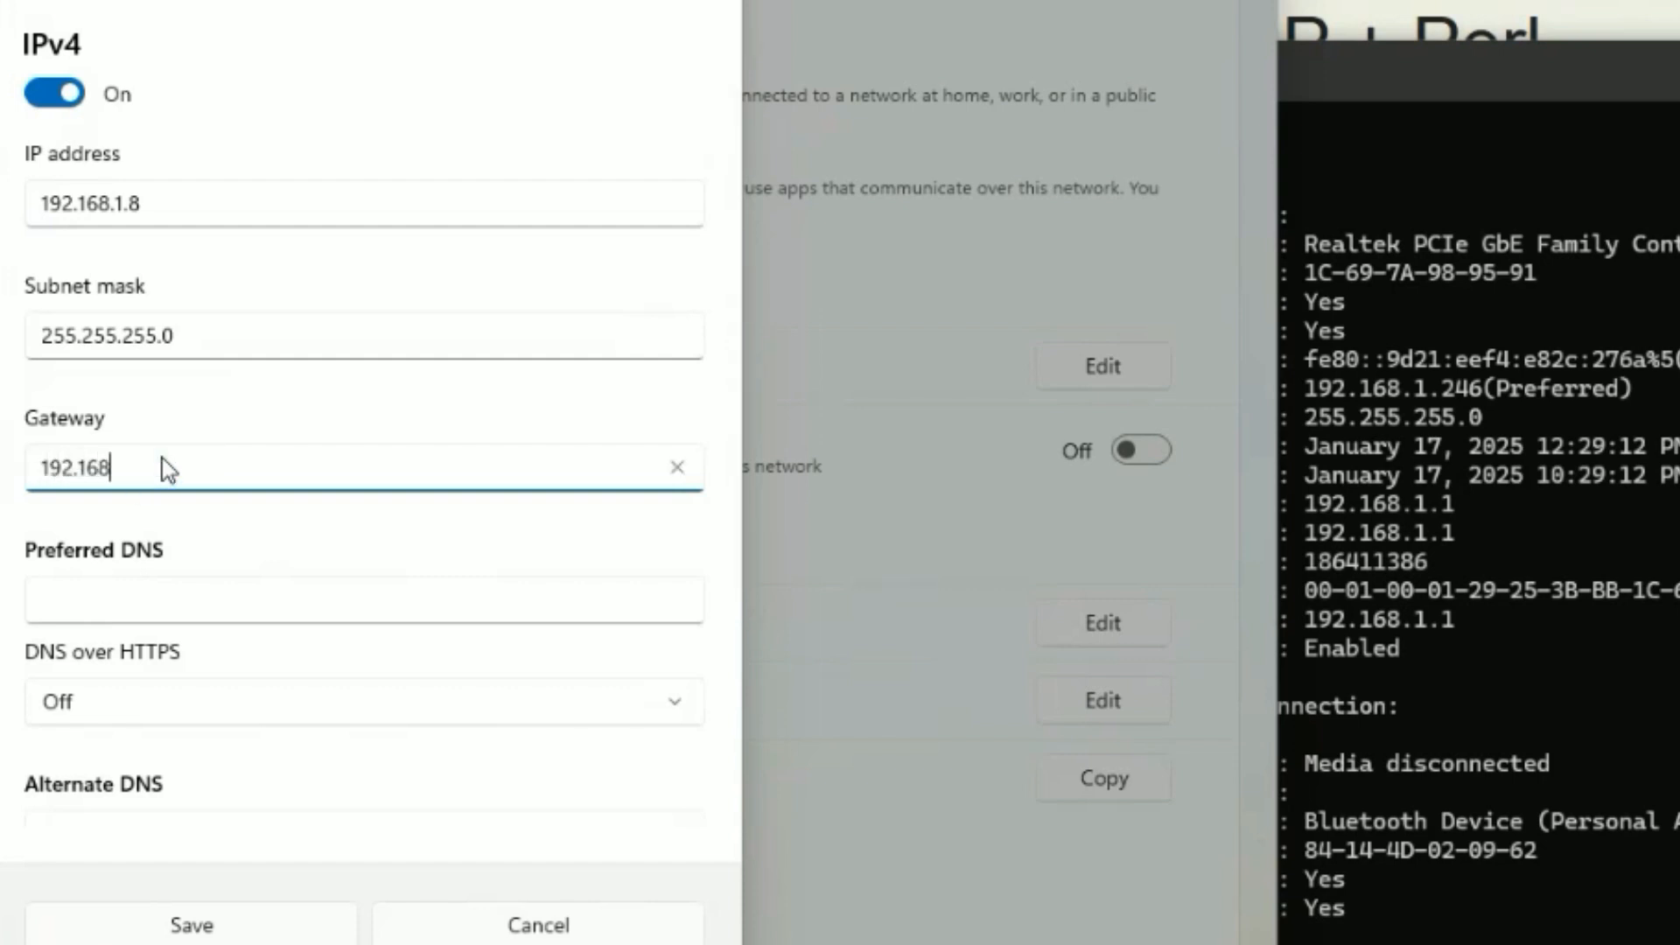
type(".1.1")
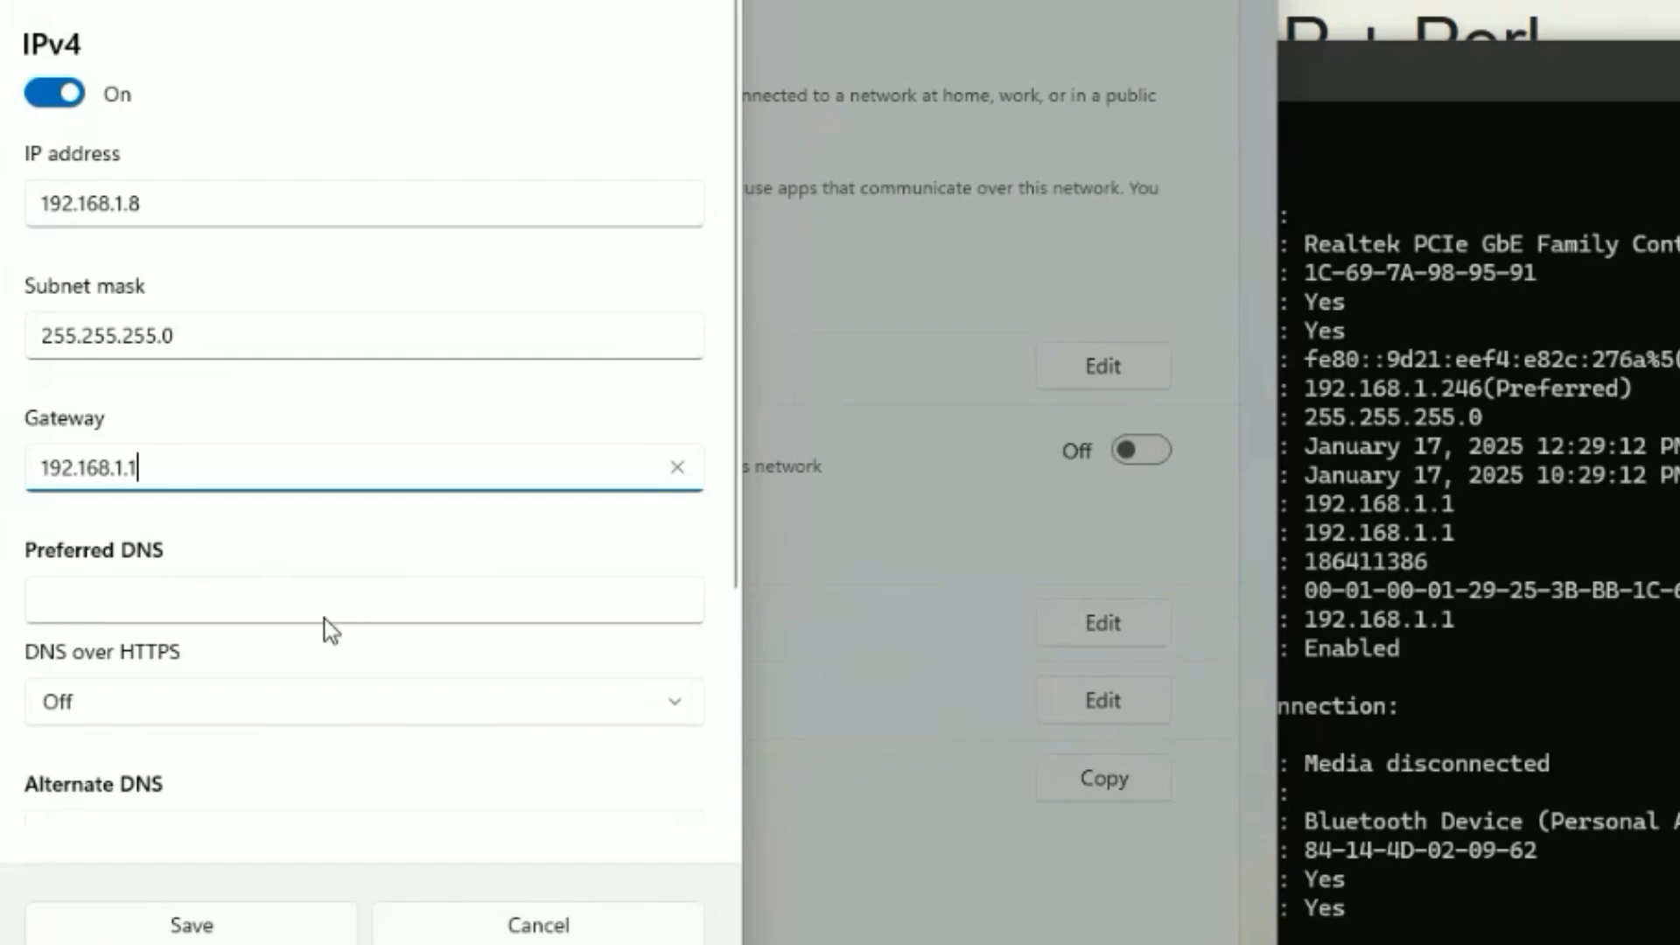
left_click(182, 606)
type("1")
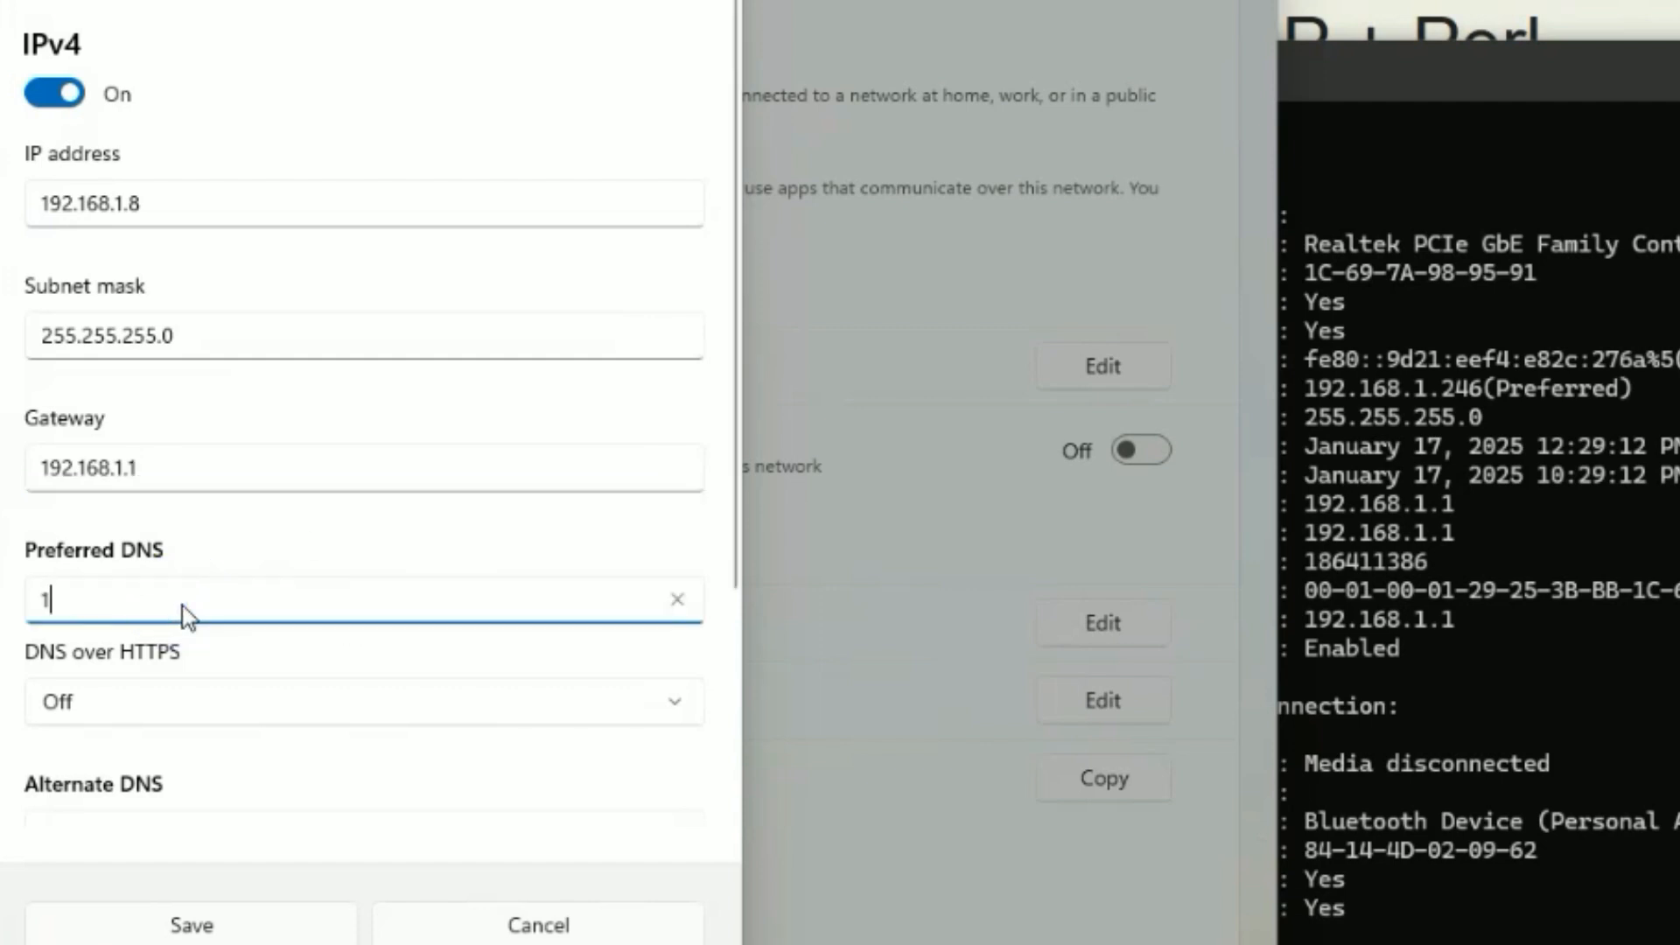
type("92.1")
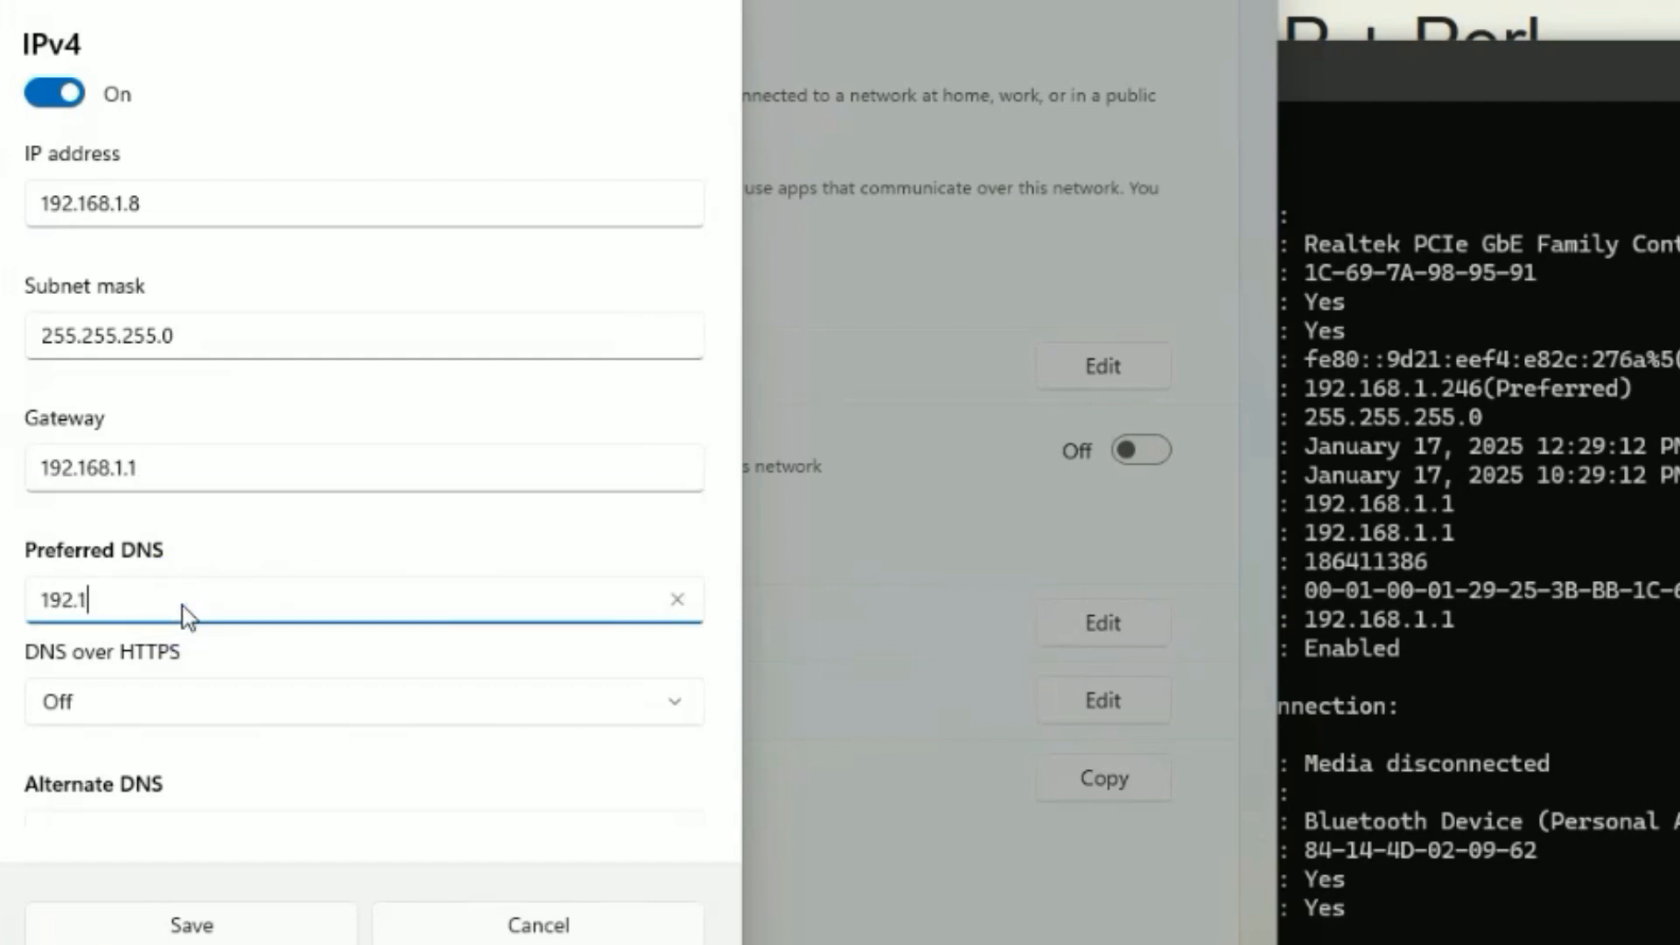
type("68.1.1")
Save the manual IPv4 settings and close the Edit IP settings dialog.
scroll(434, 508, "down", 3)
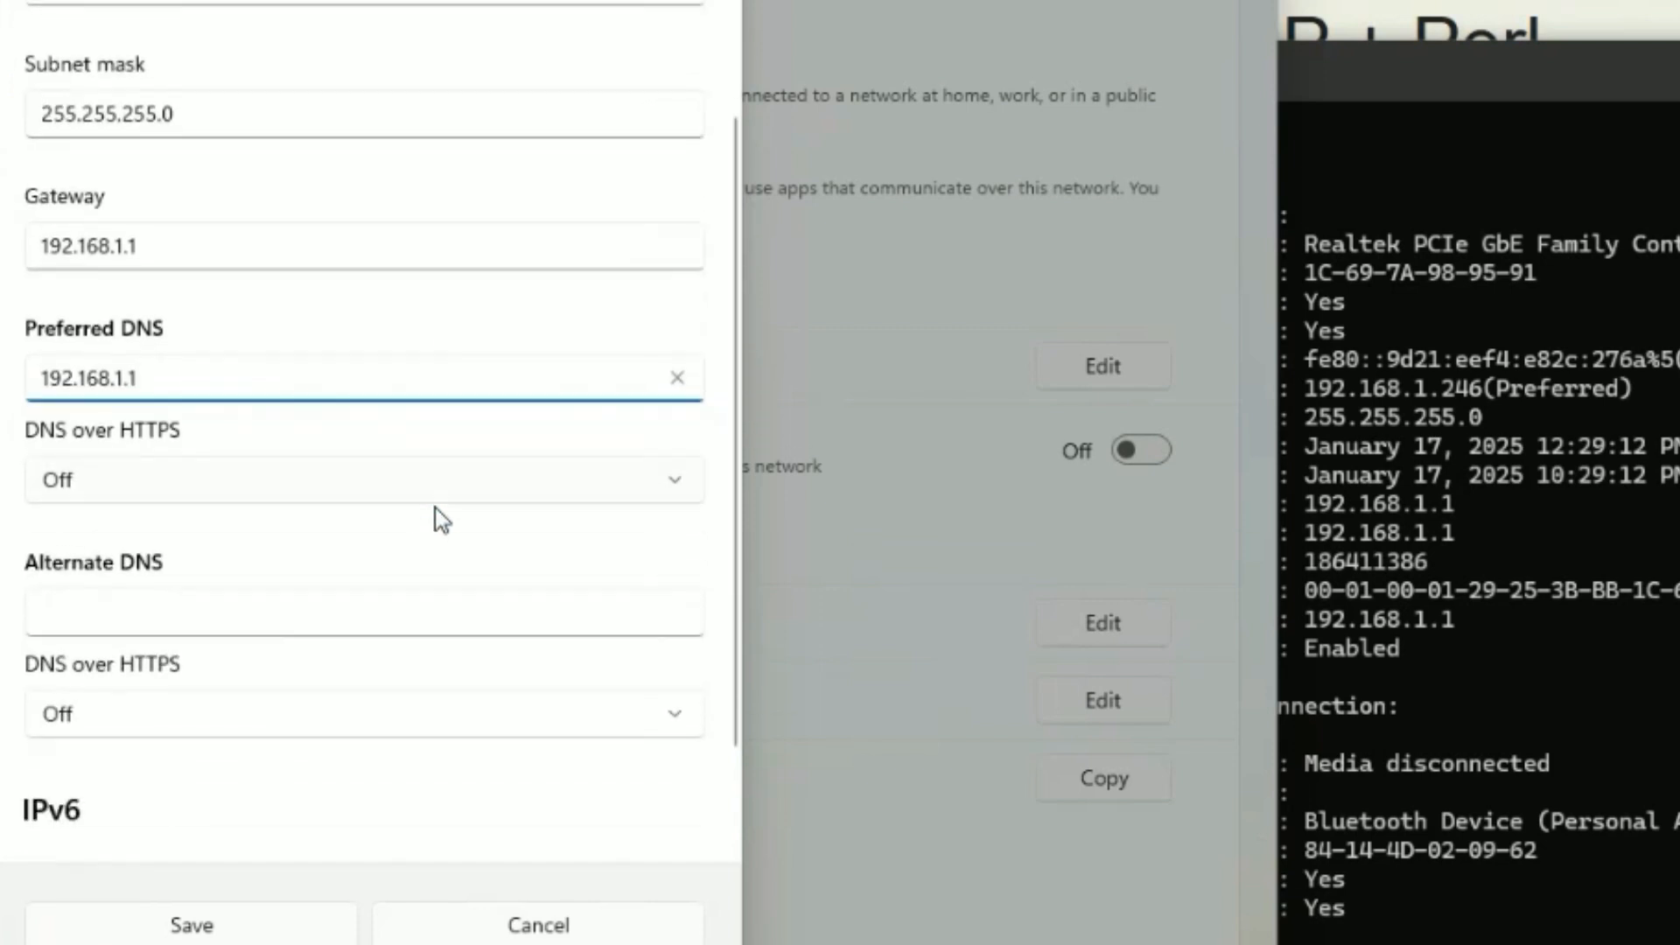
scroll(434, 507, "down", 1)
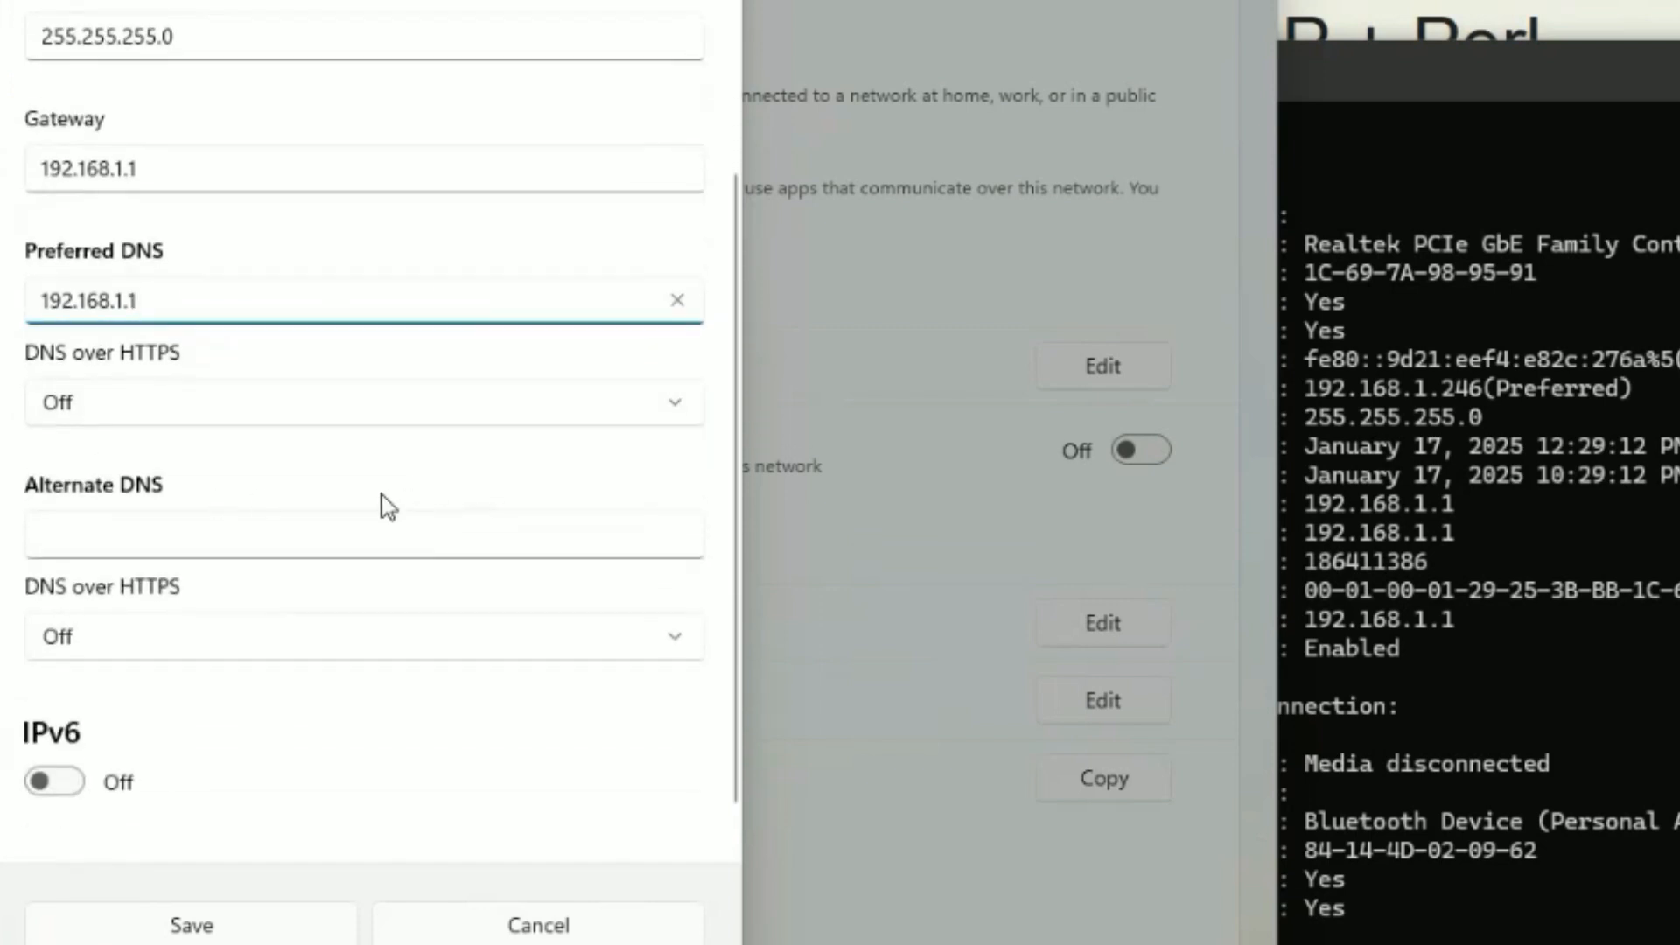
scroll(382, 496, "up", 2)
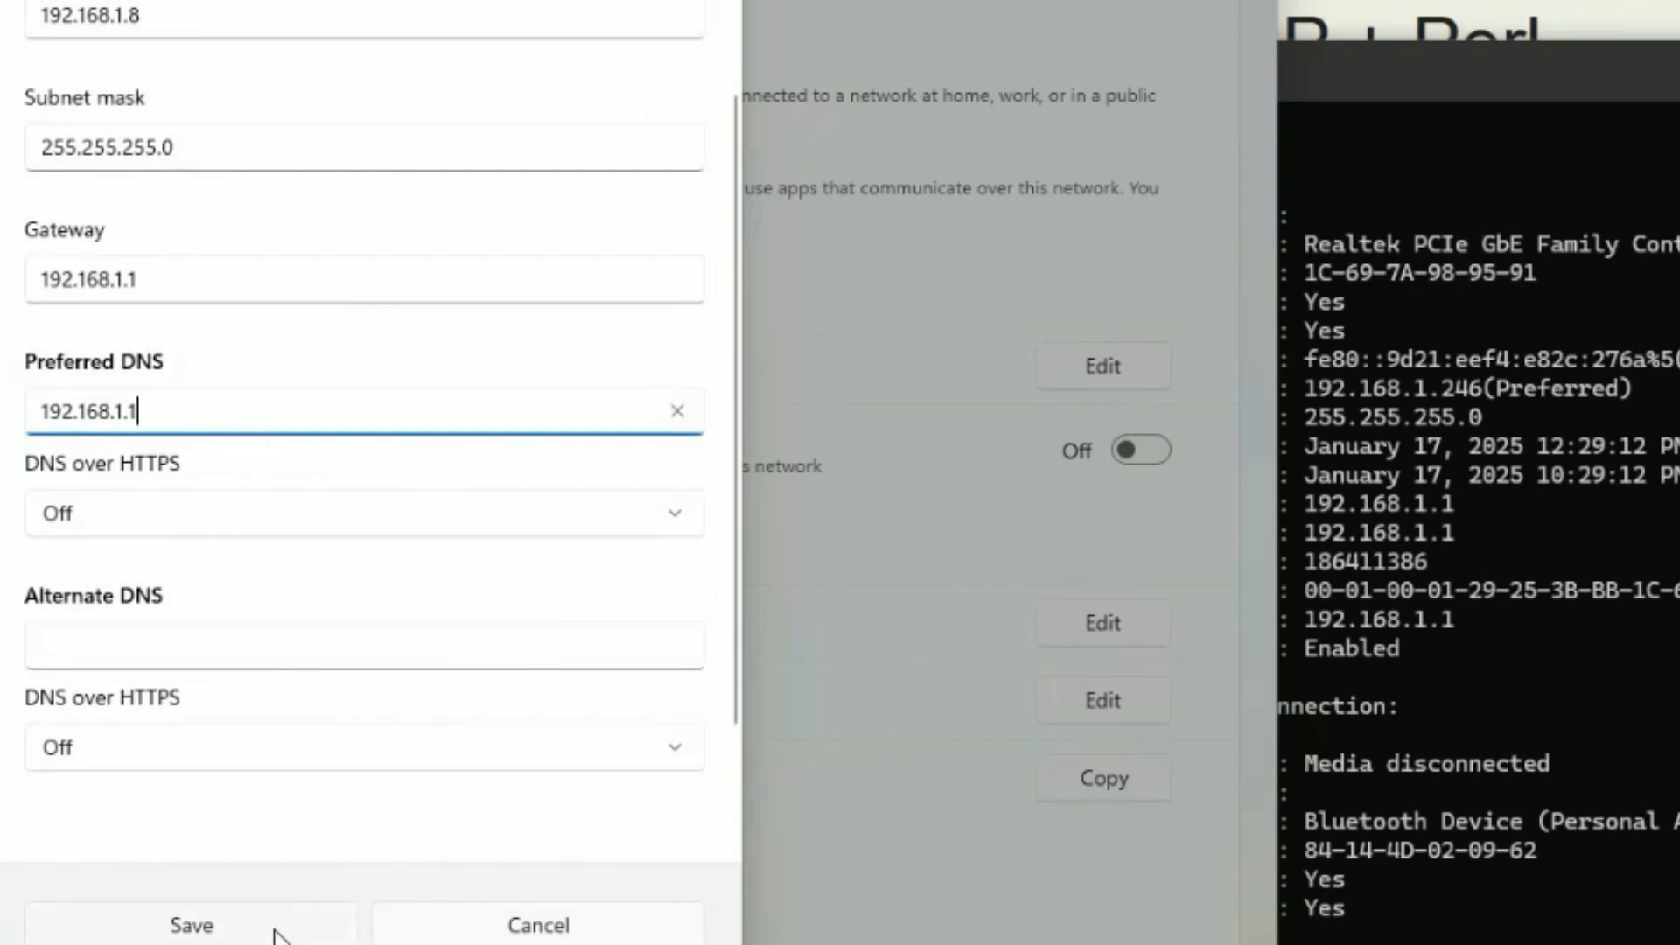
scroll(451, 623, "up", 1)
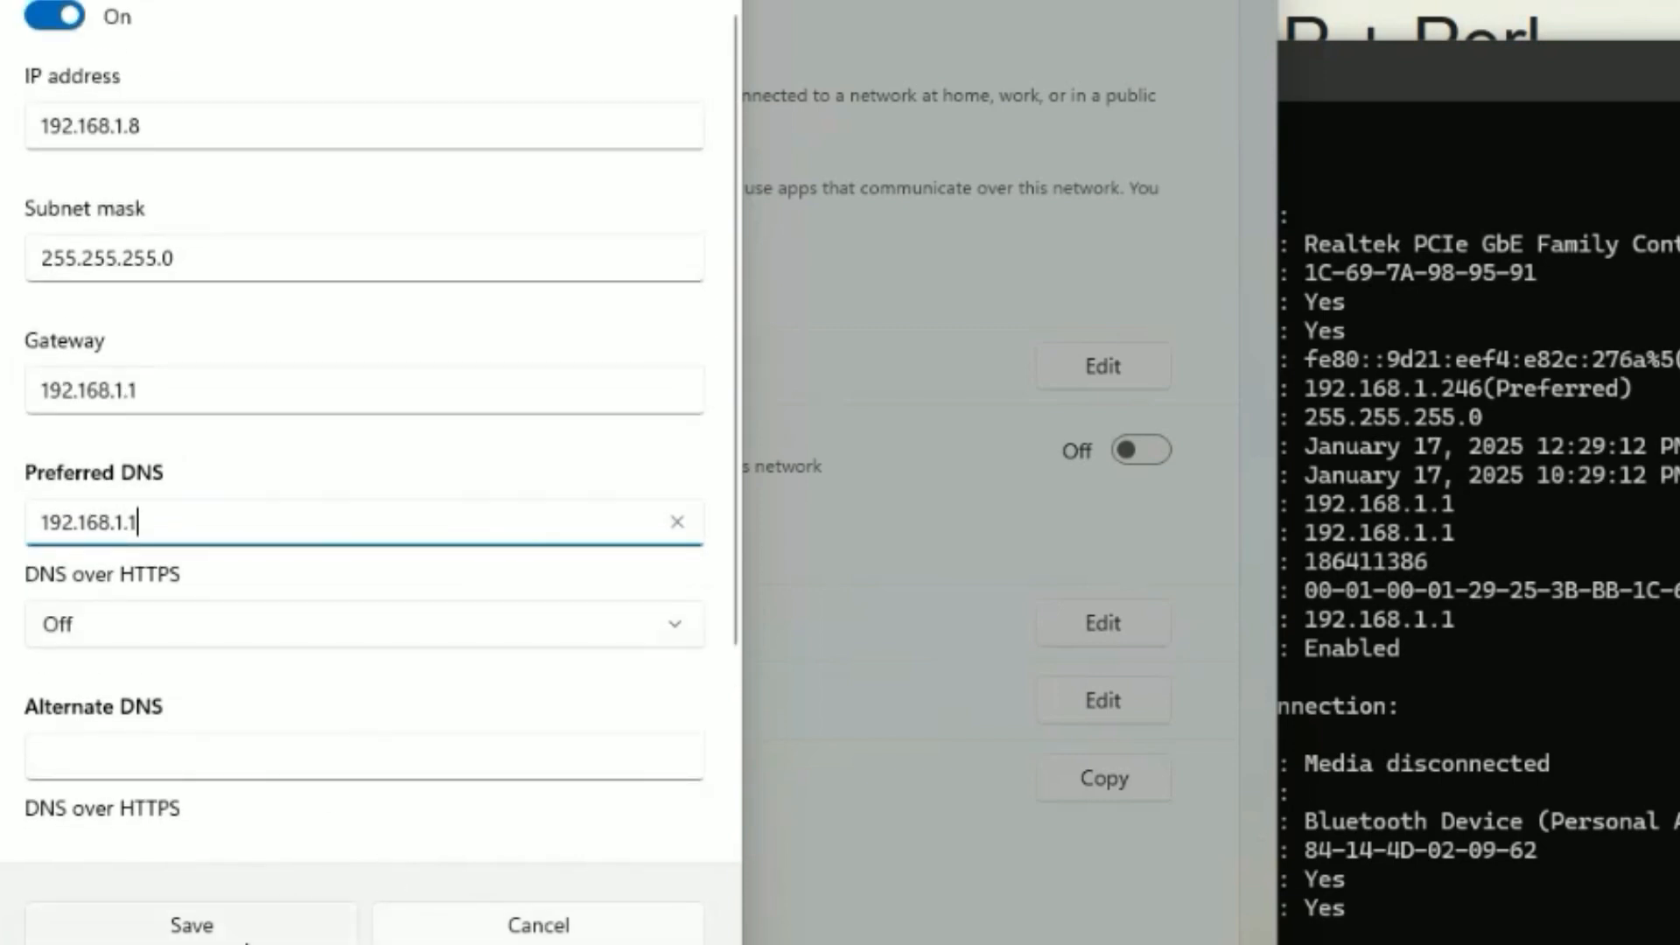
left_click(246, 936)
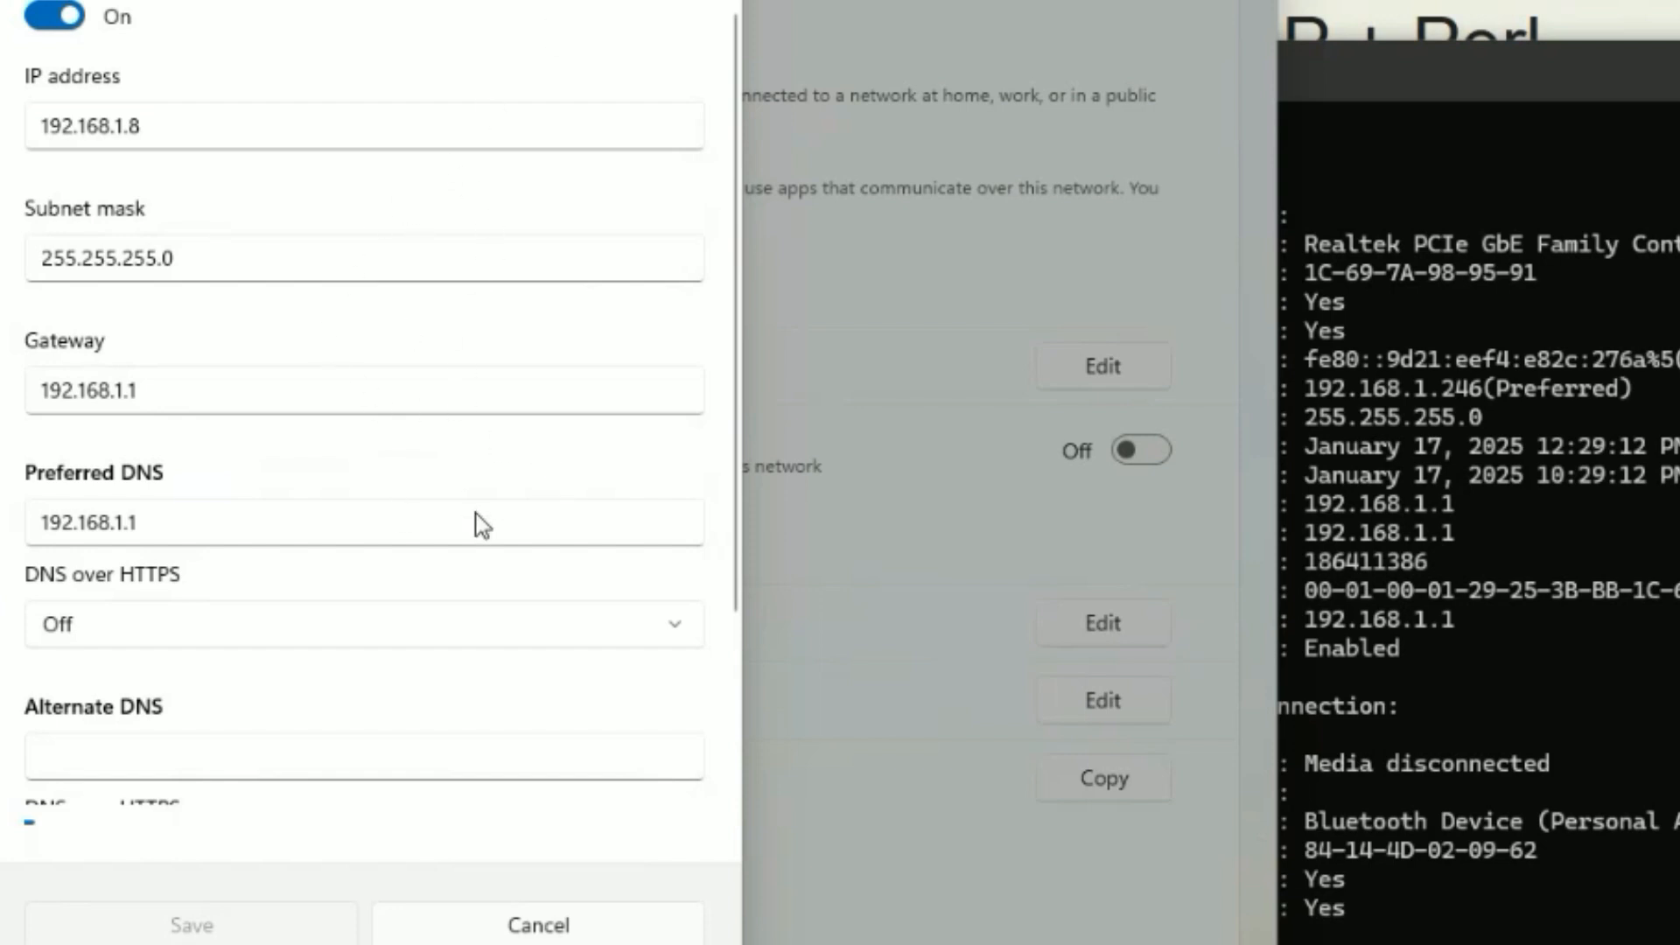
key("Escape")
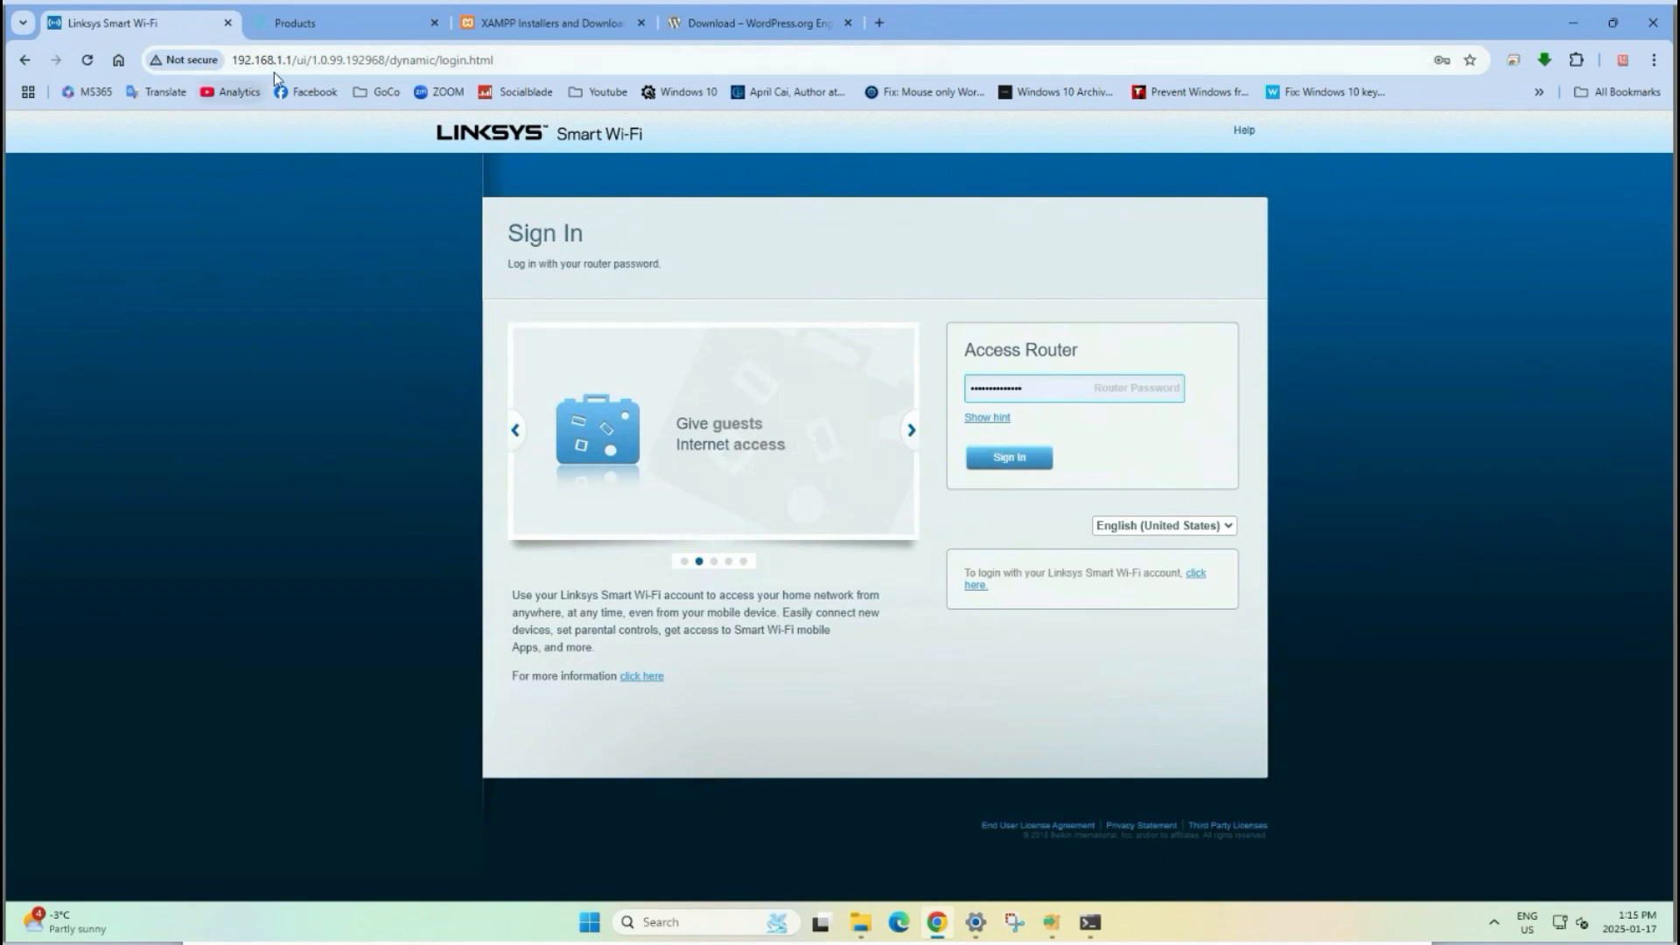
Sign in to the Linksys router and open its Security settings.
left_click(1003, 450)
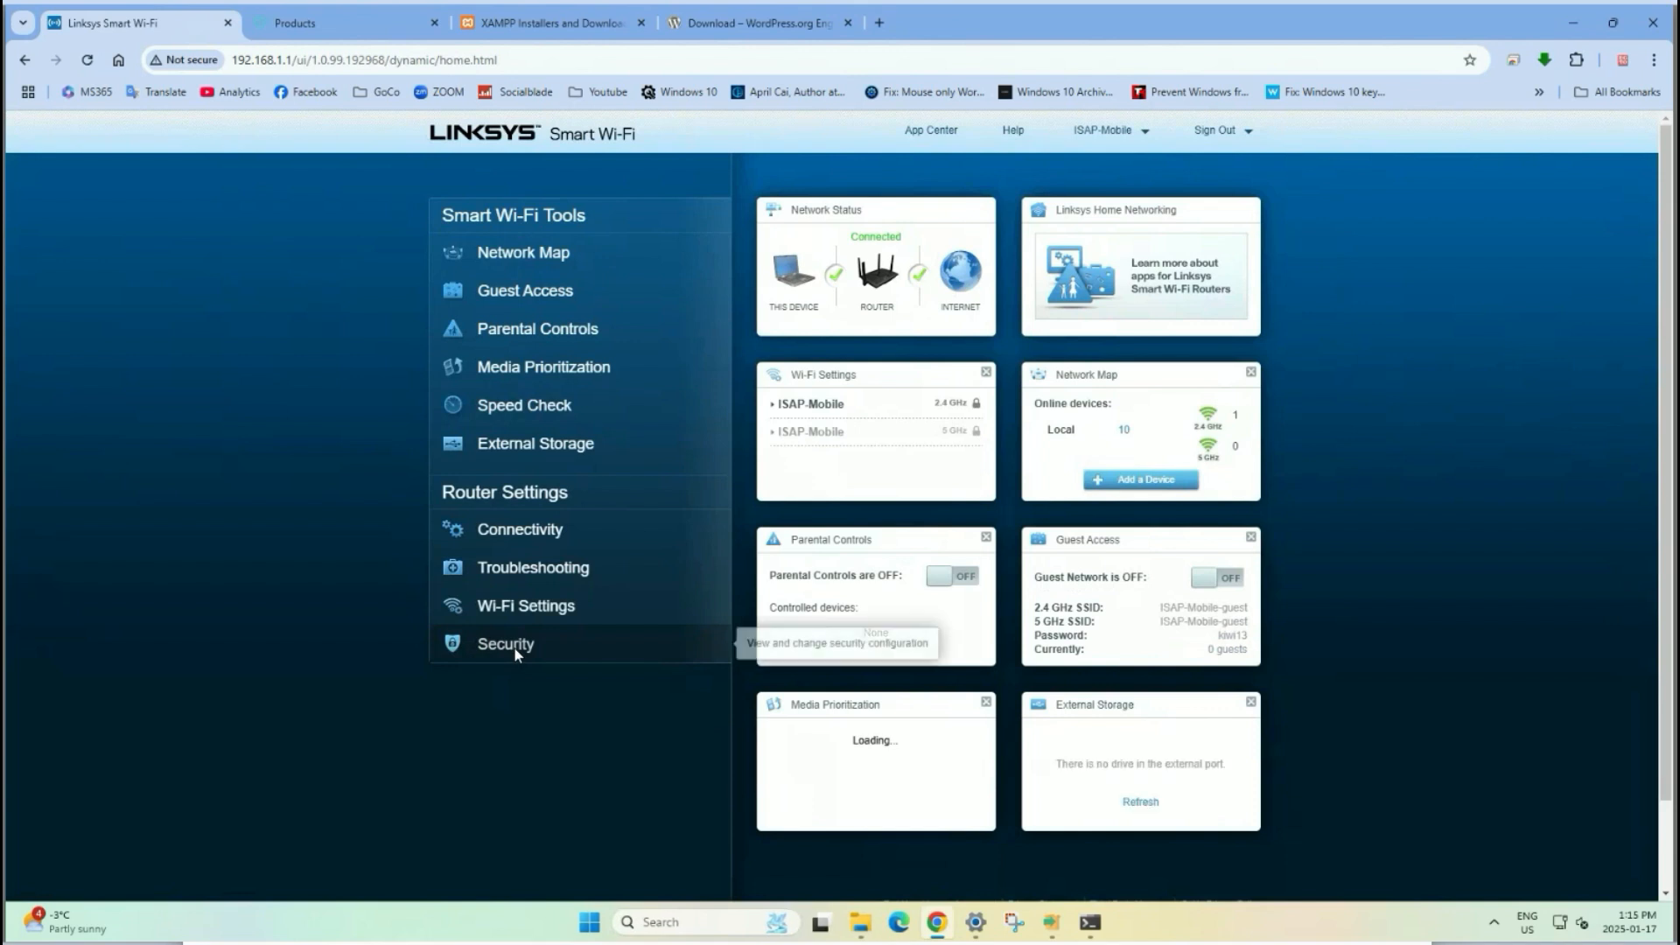
left_click(514, 648)
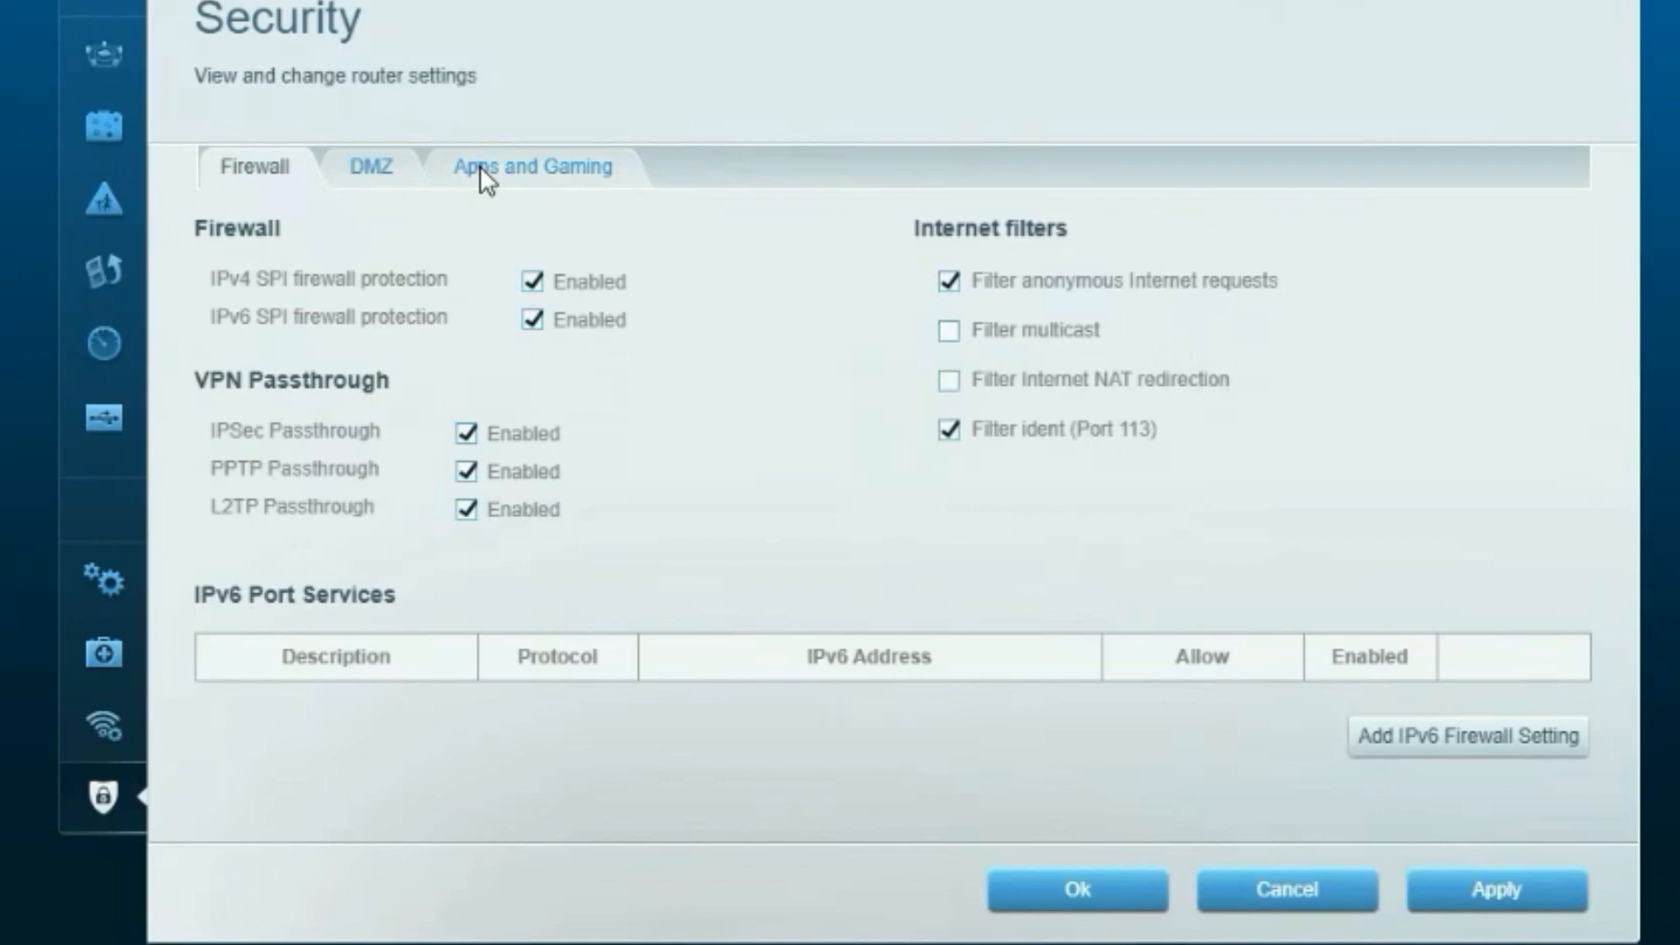
Add a new Single Port Forwarding rule with external and internal port 80.
left_click(479, 166)
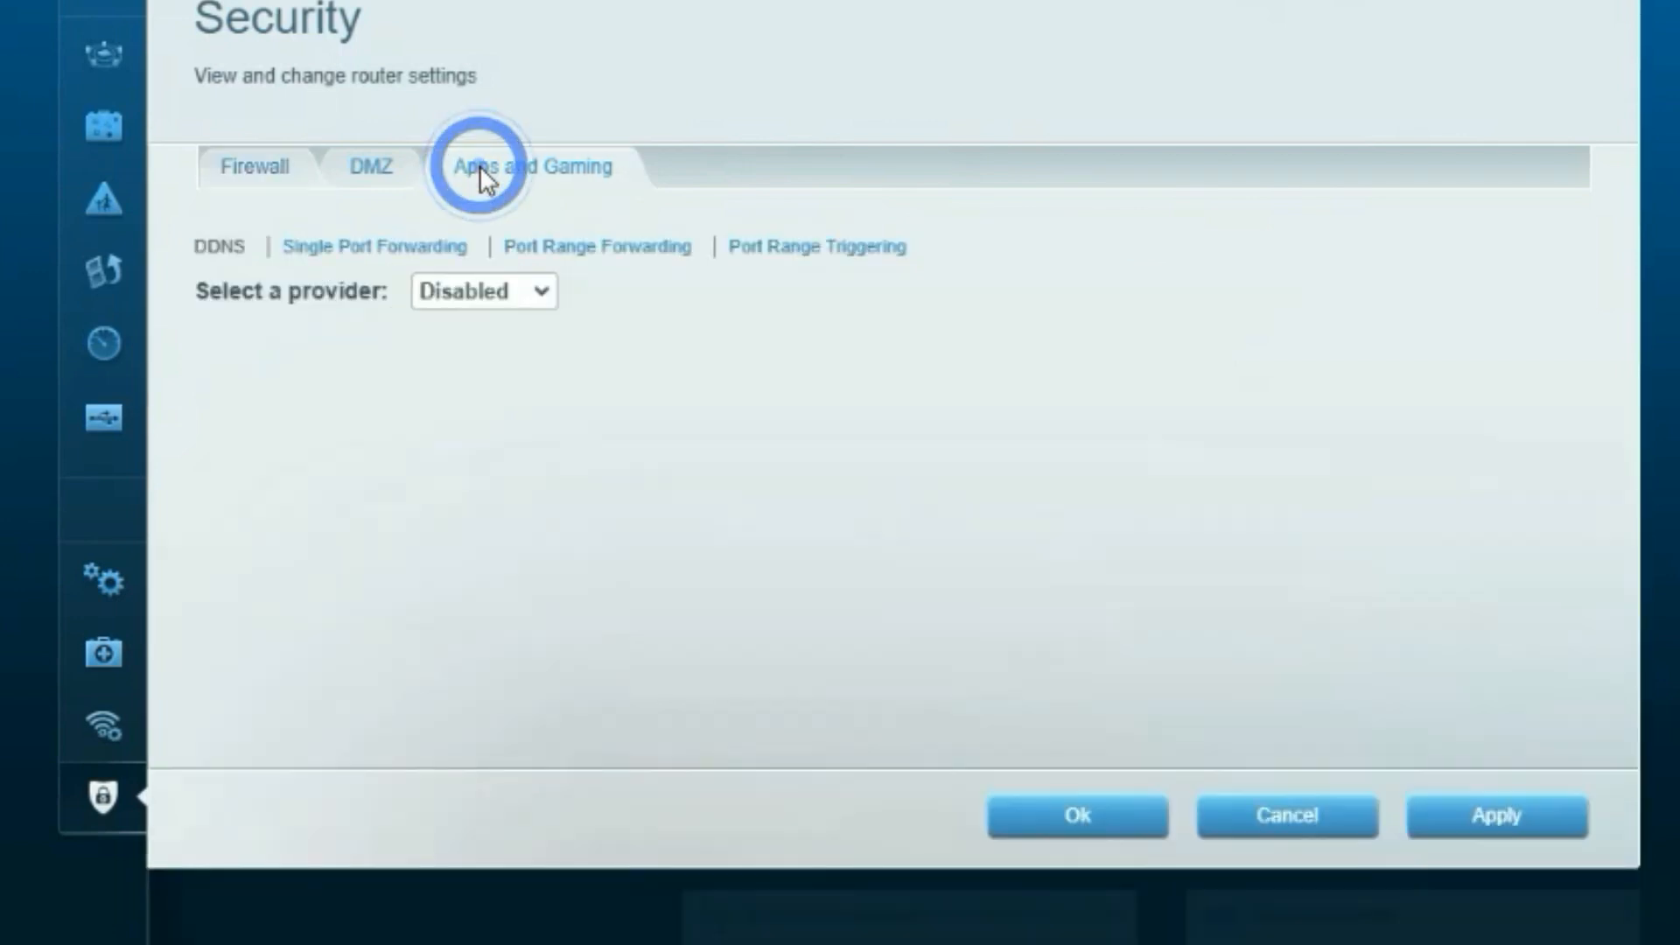
left_click(422, 250)
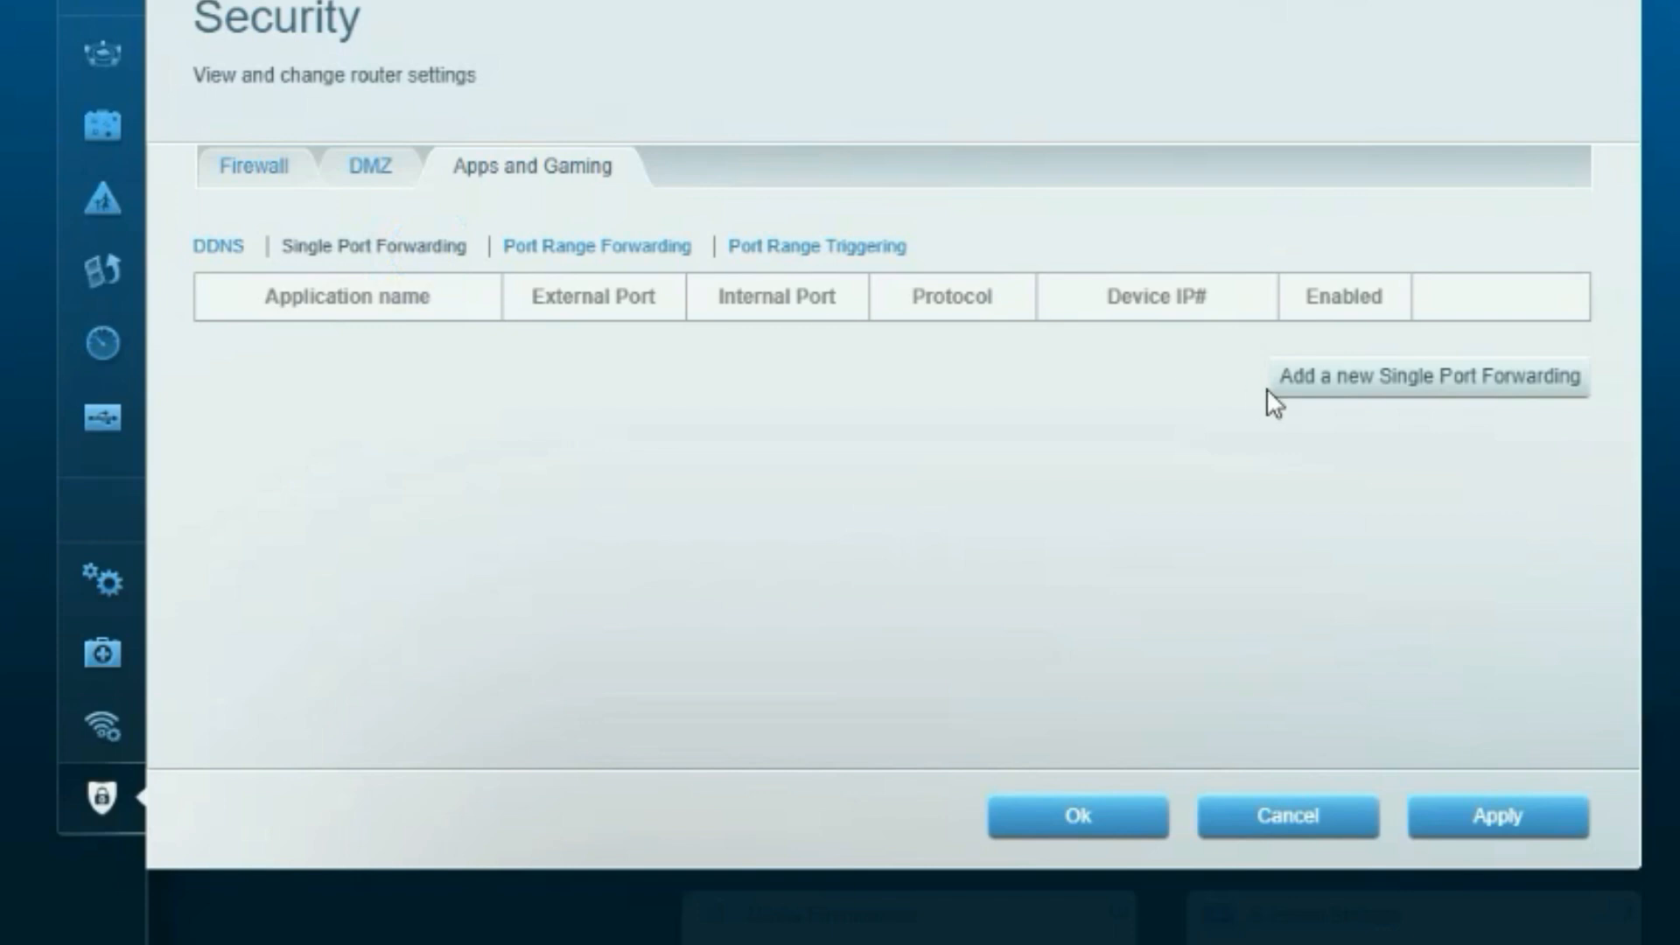
left_click(1304, 387)
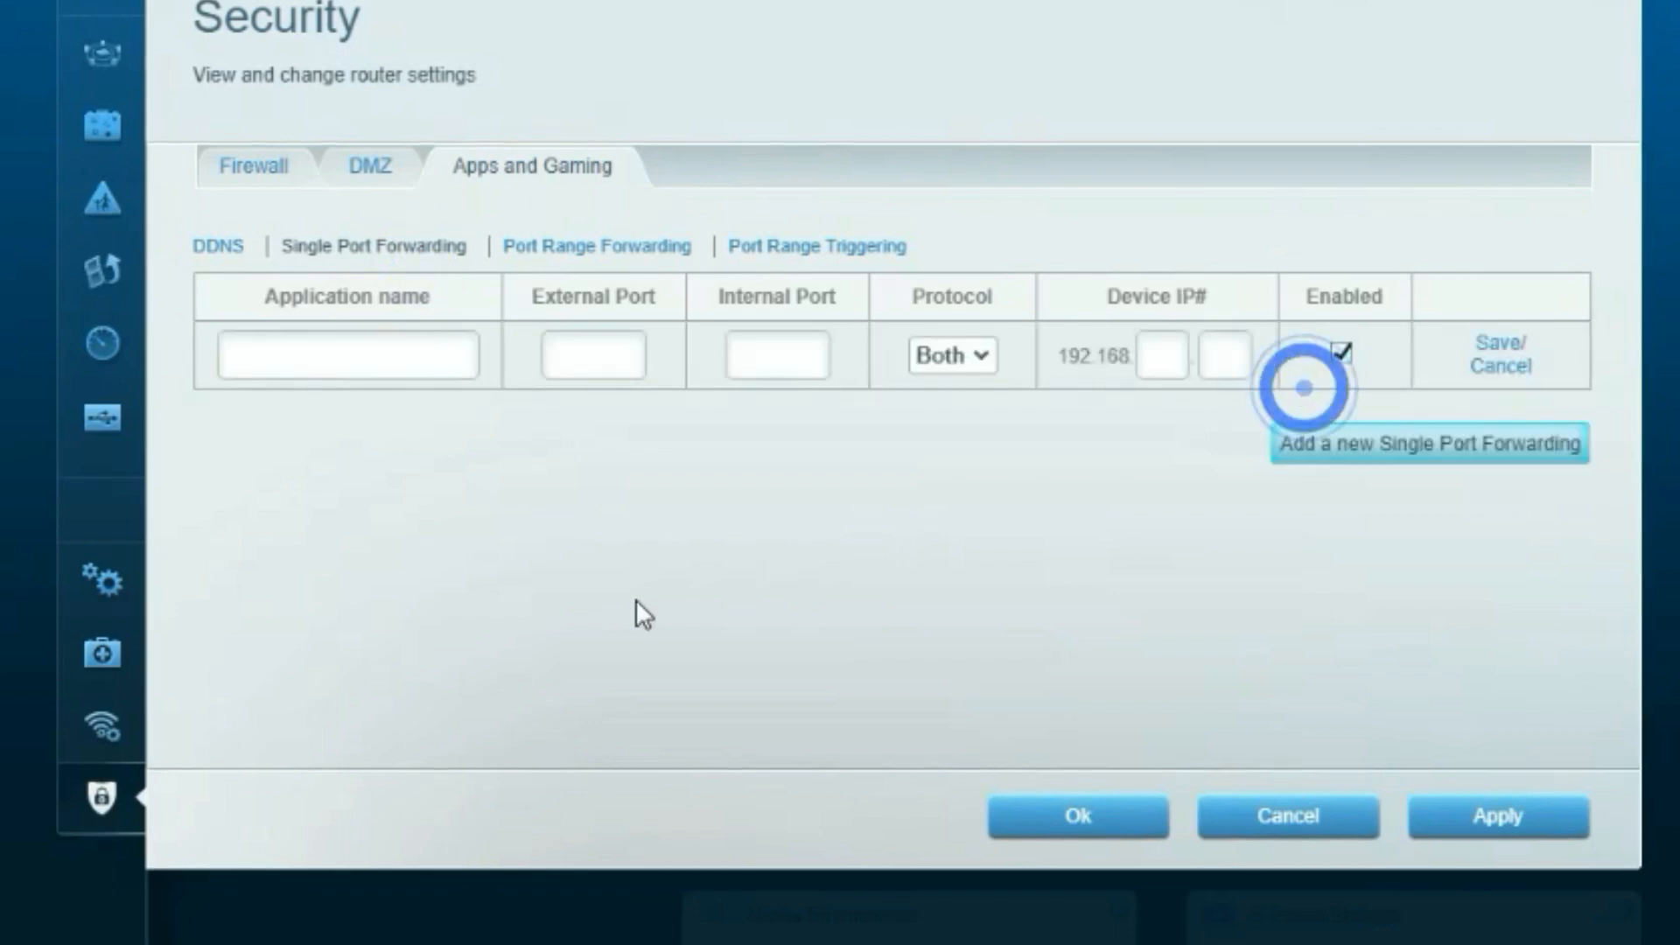
left_click(336, 364)
type("19")
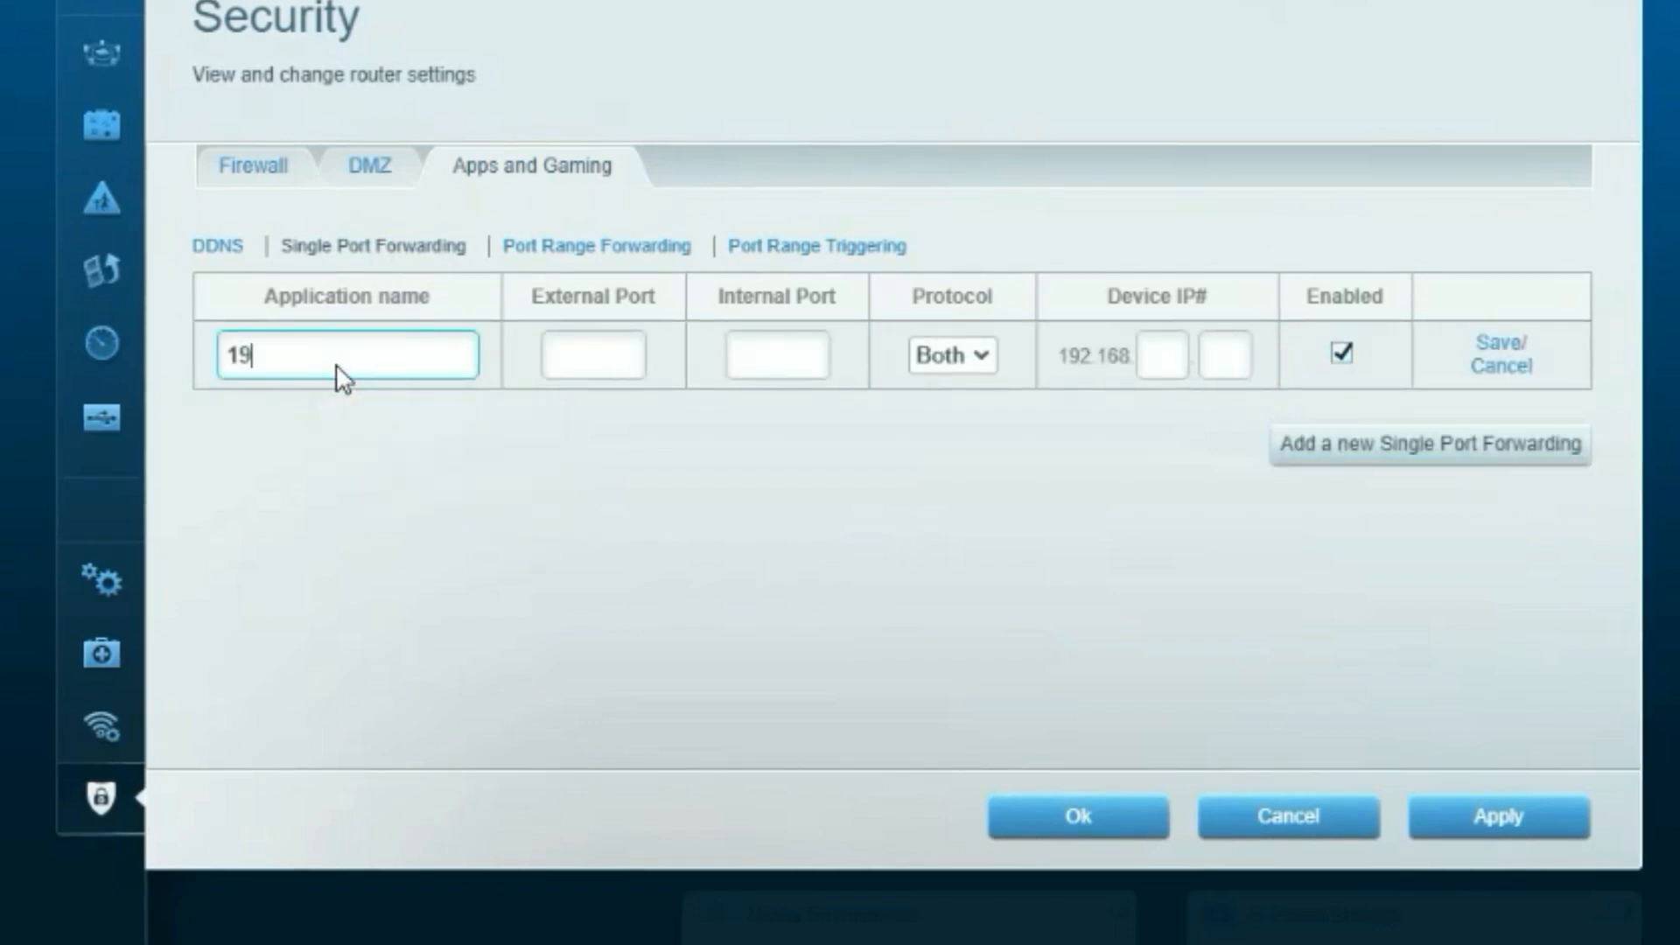
type("2.168.1.8")
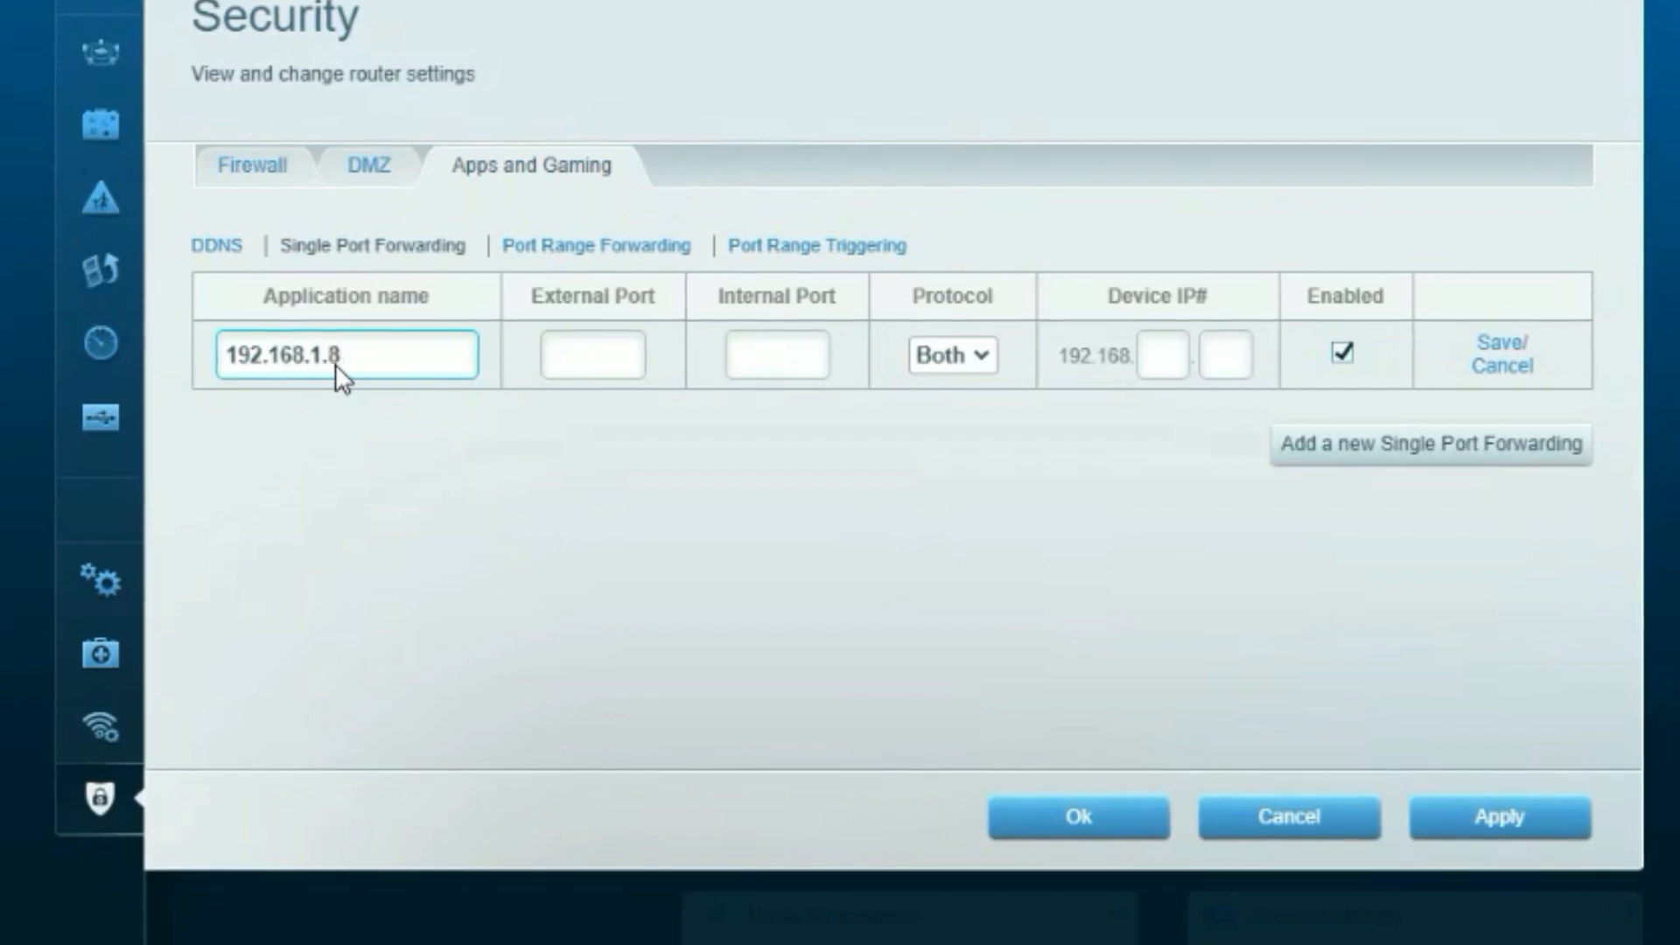
left_click(613, 364)
type("80")
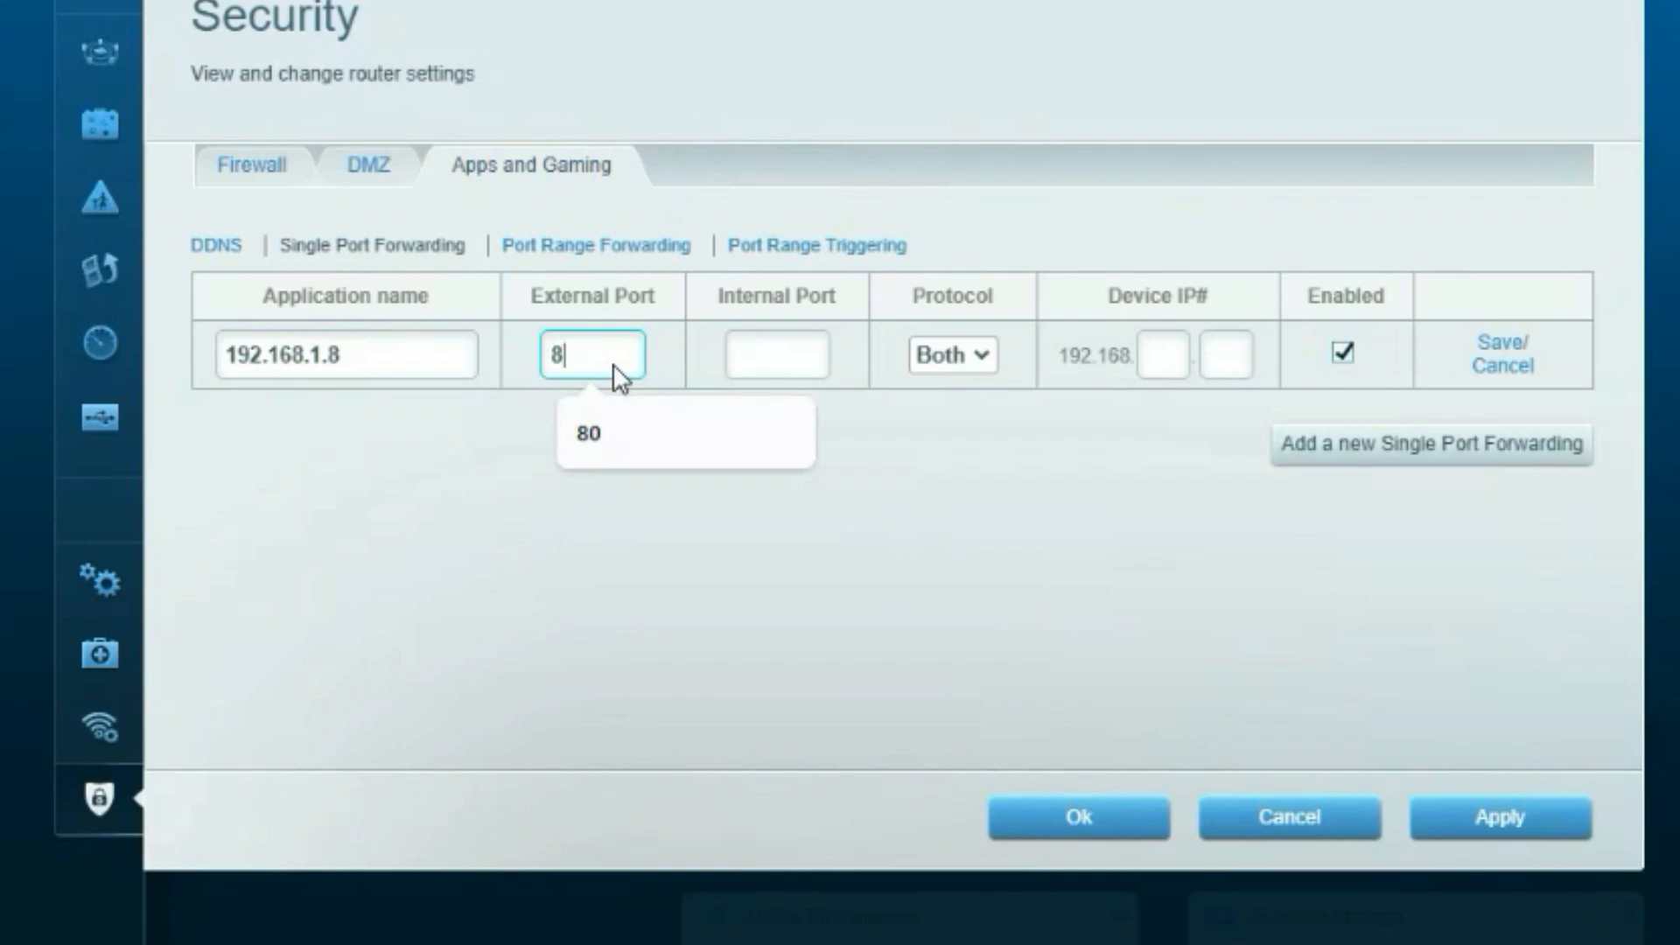
left_click(754, 358)
type("80")
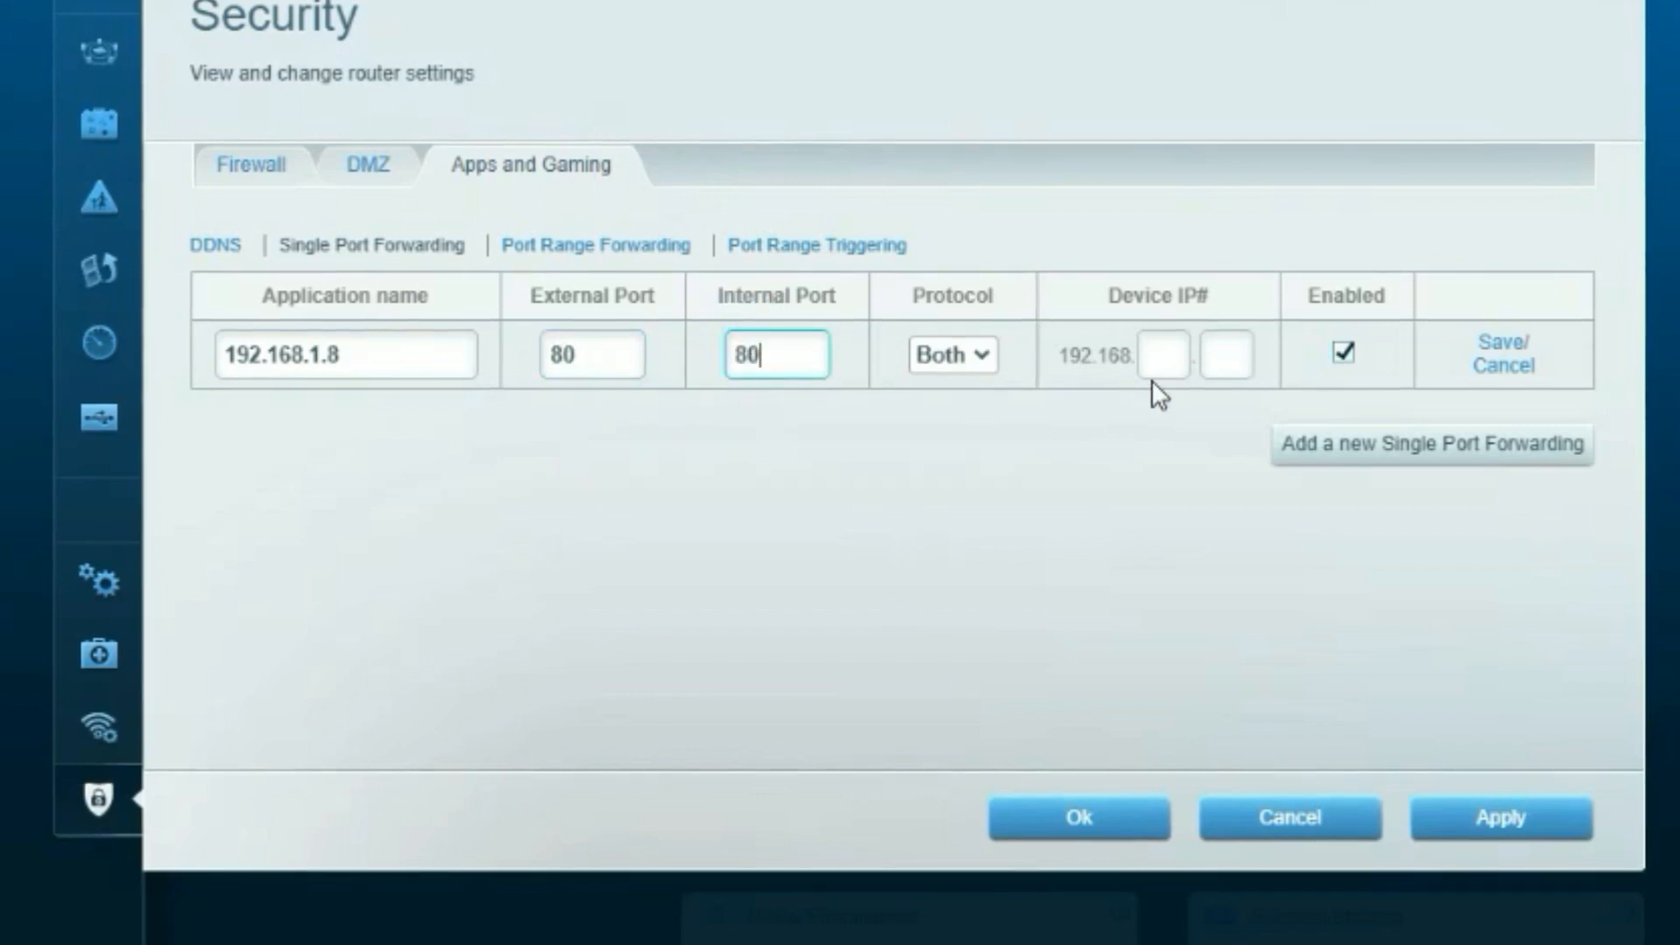
Point the rule at device 192.168.1.8 and name it 'web'.
left_click(1169, 359)
type("1")
left_click(1236, 368)
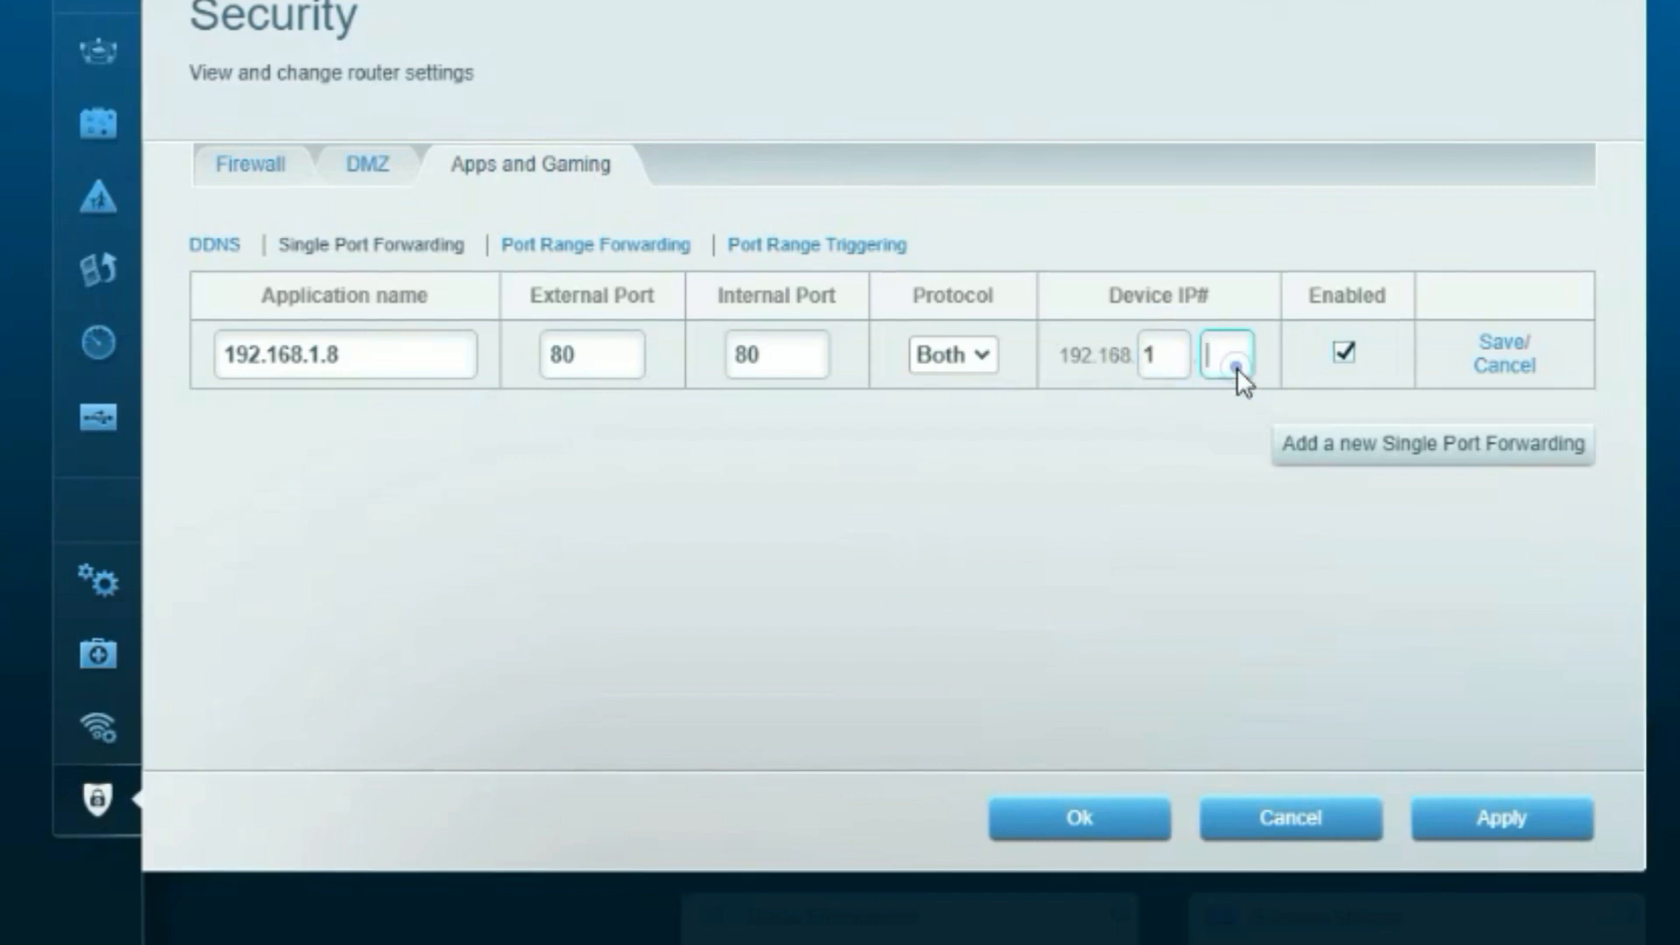
type("8")
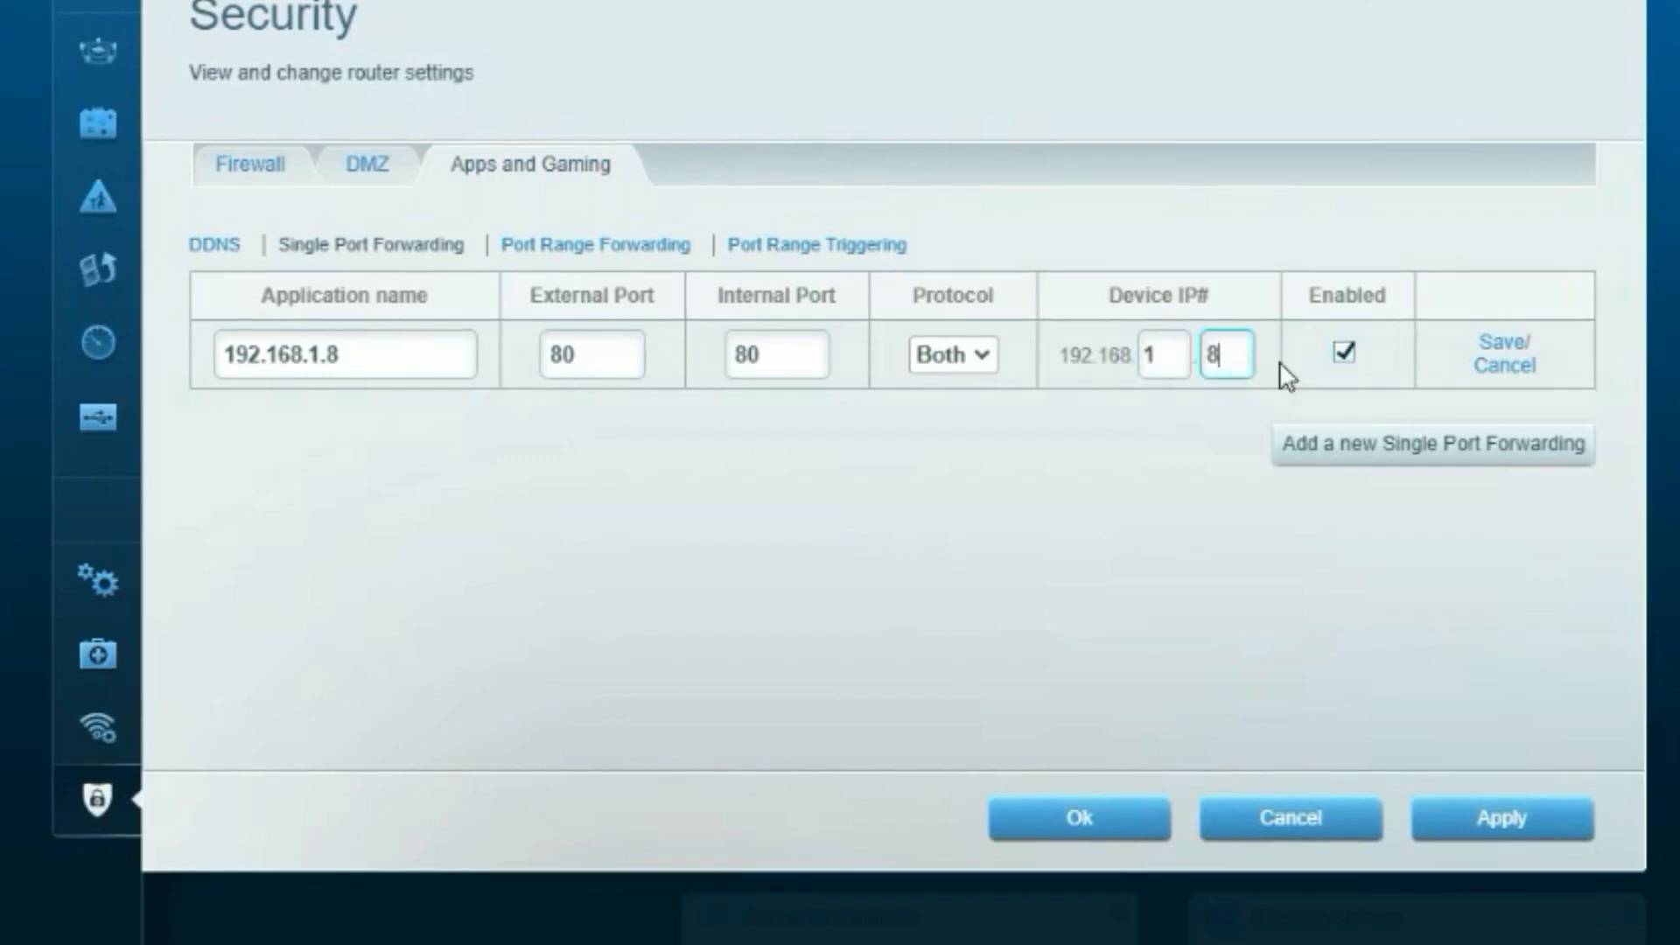
double_click(371, 360)
left_click(371, 359)
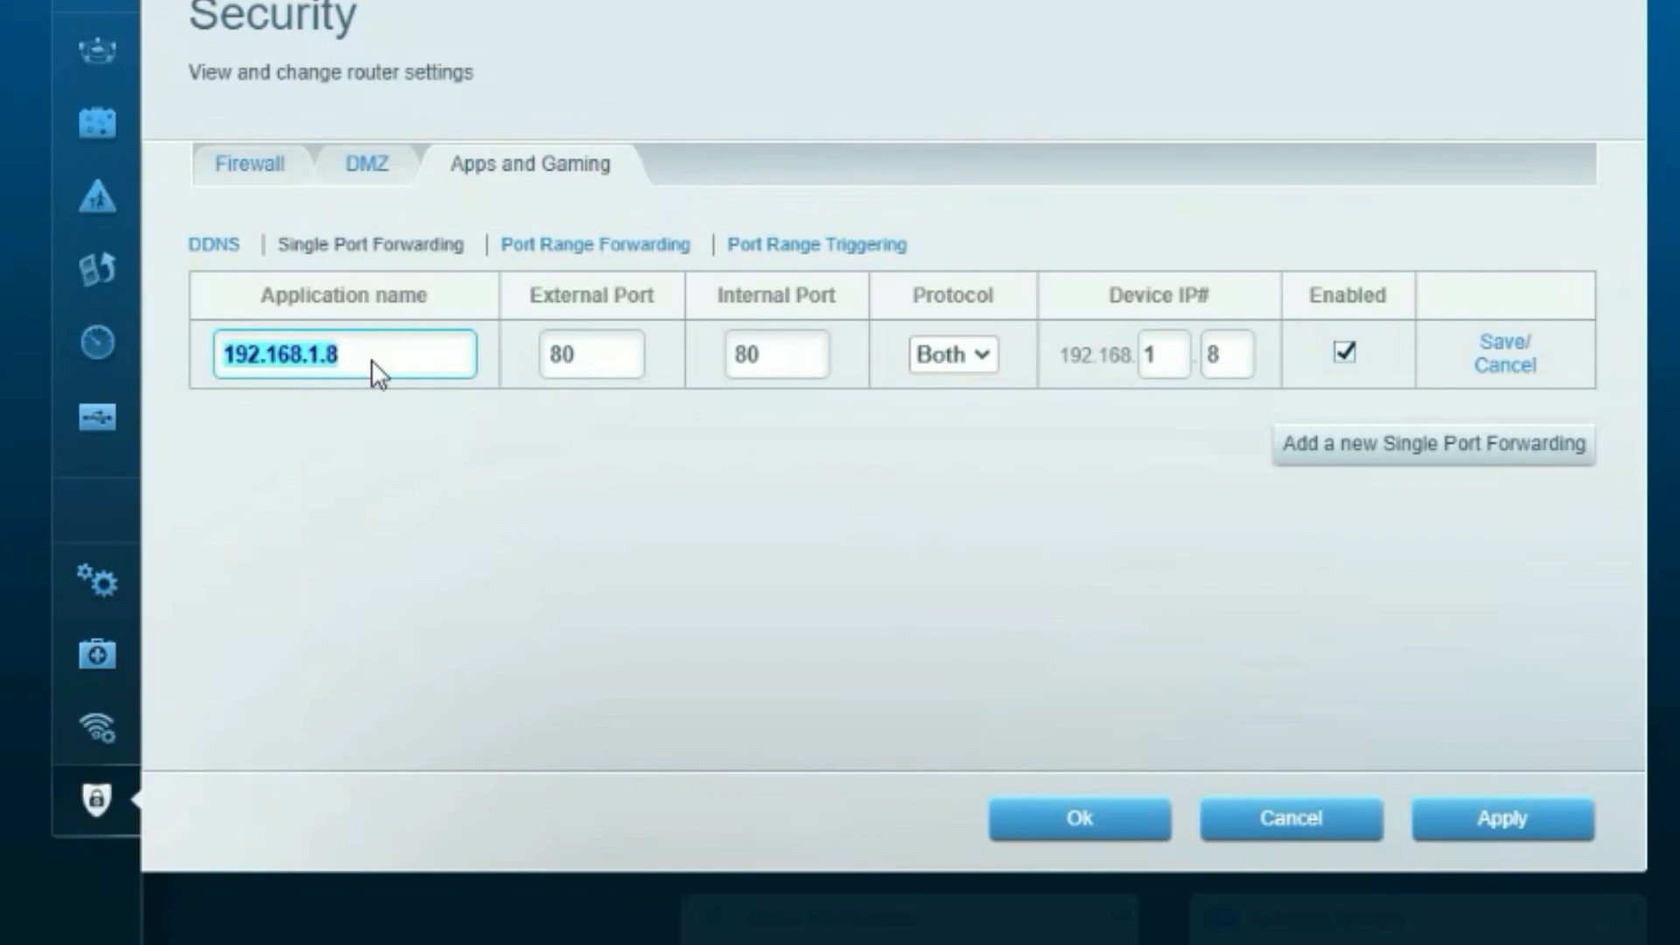
type("web")
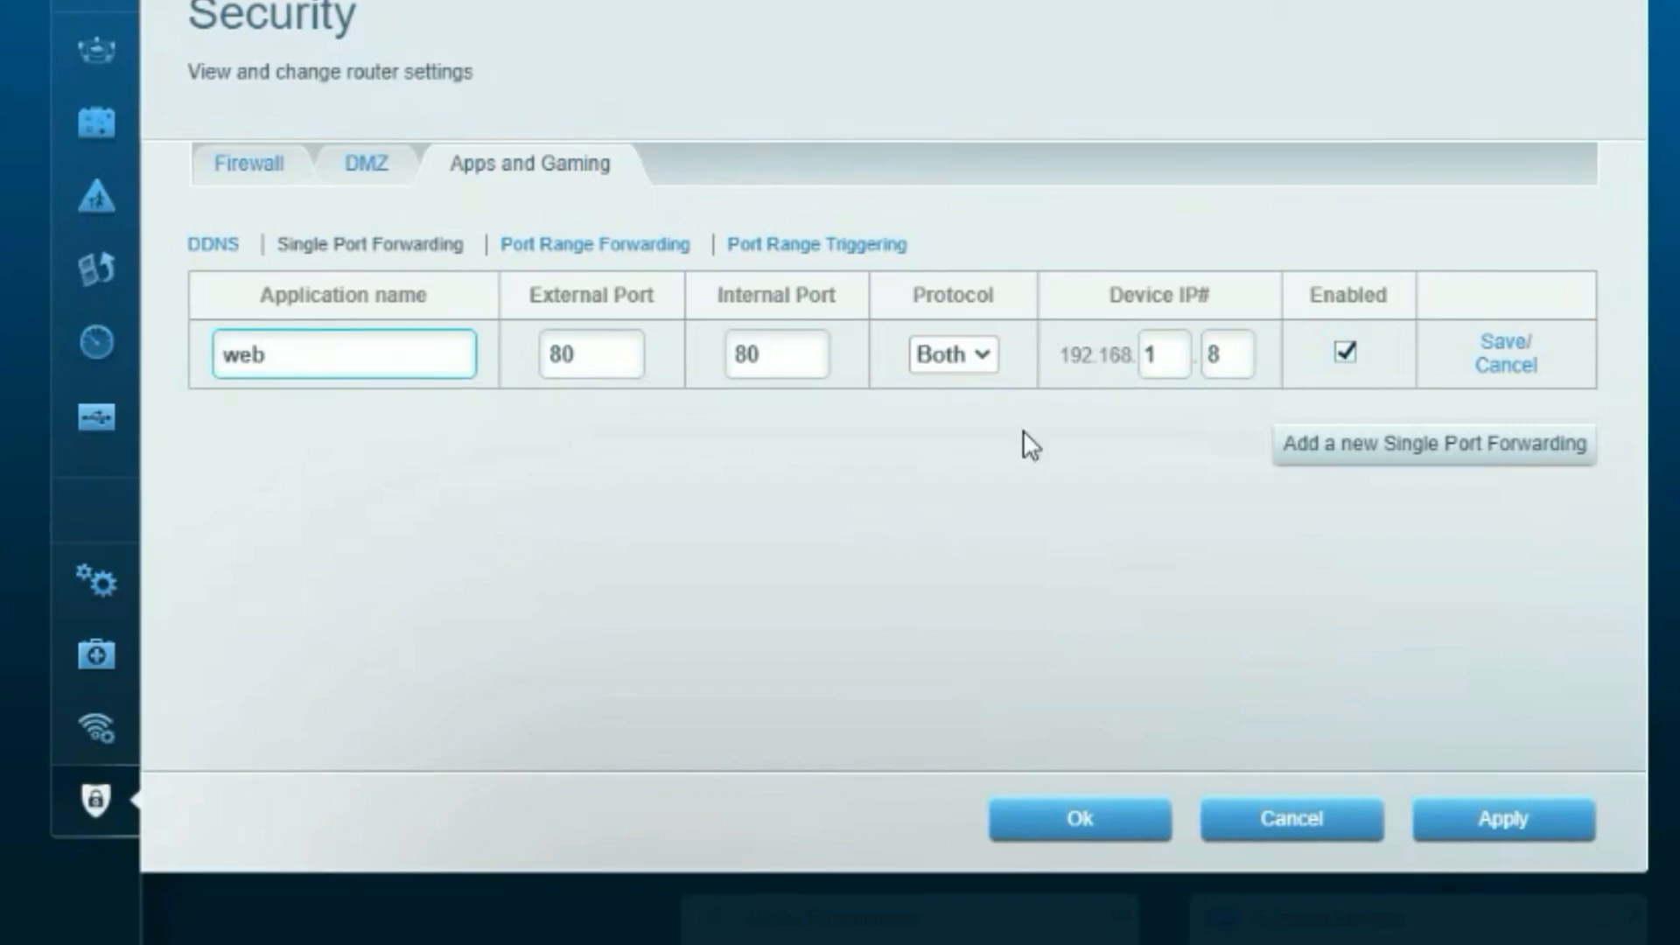
Add a second forwarding rule named 'ssl' with external and internal port 443.
left_click(1348, 448)
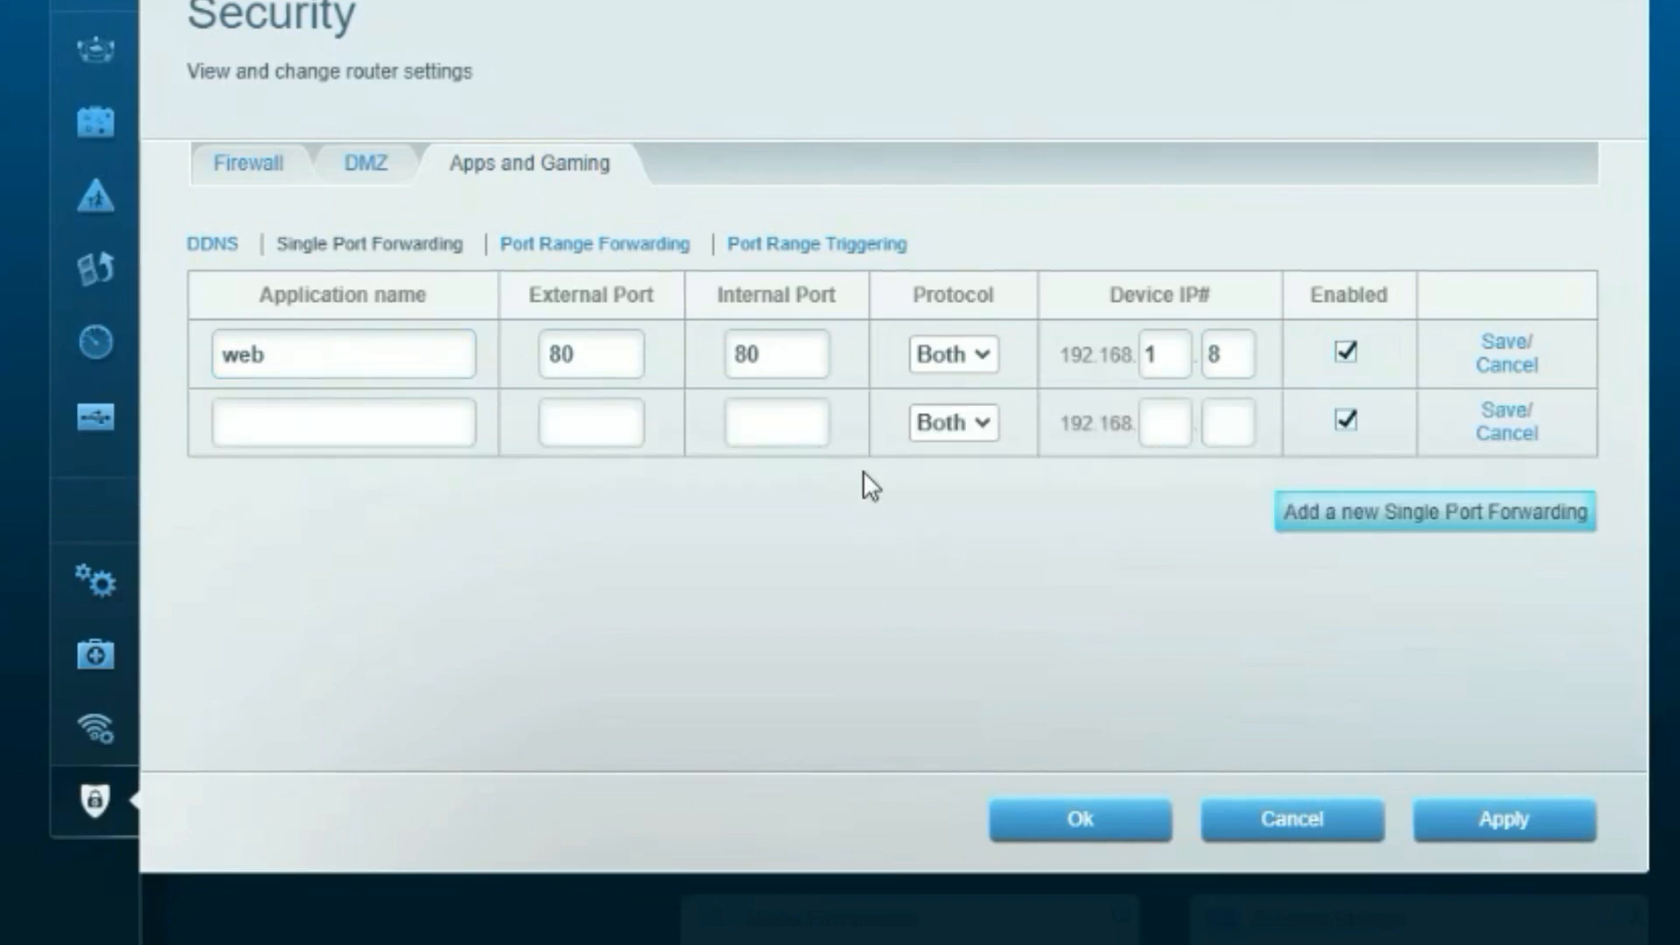
left_click(355, 434)
type("ssl")
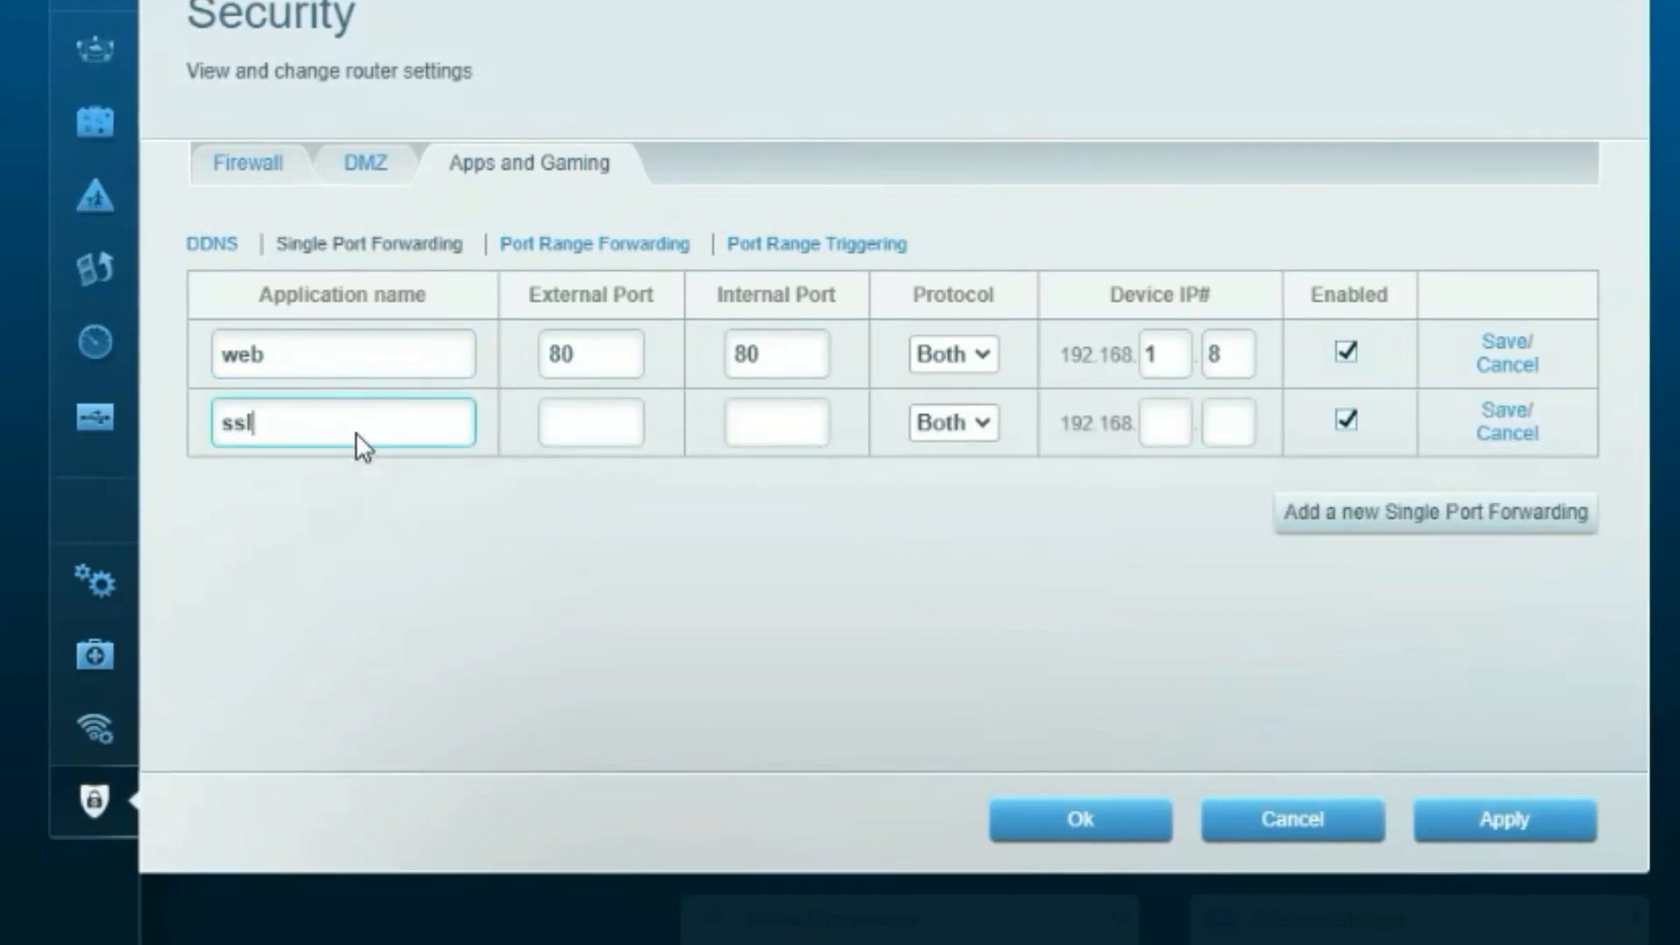
left_click(574, 418)
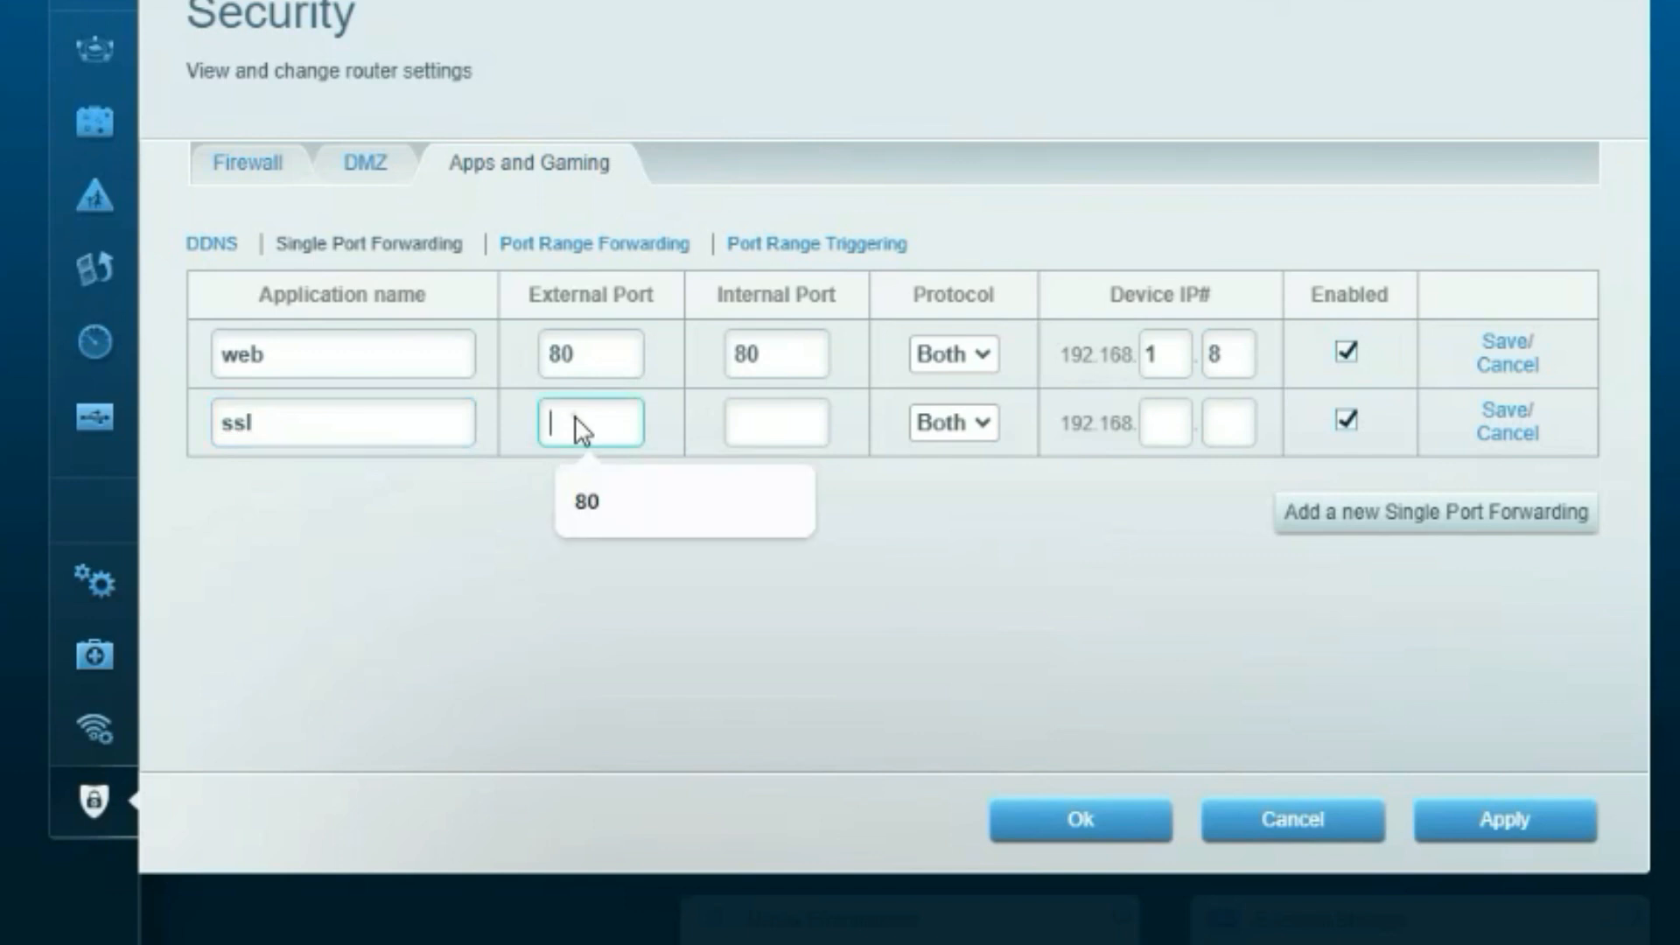
type("443")
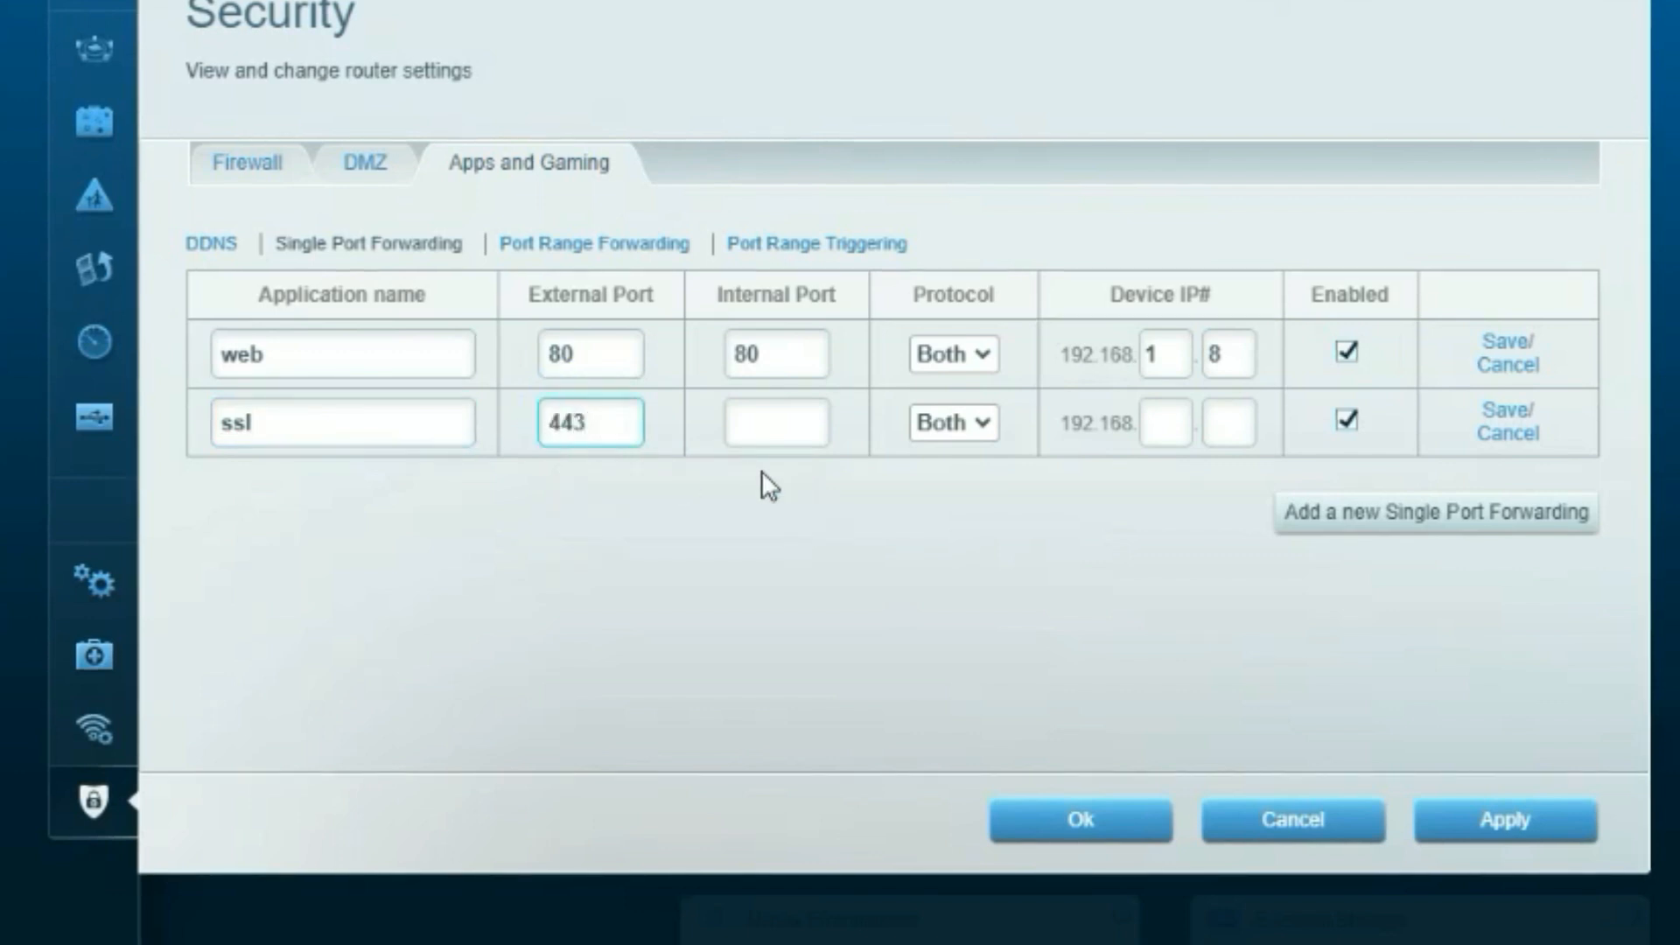
left_click(768, 428)
type("443")
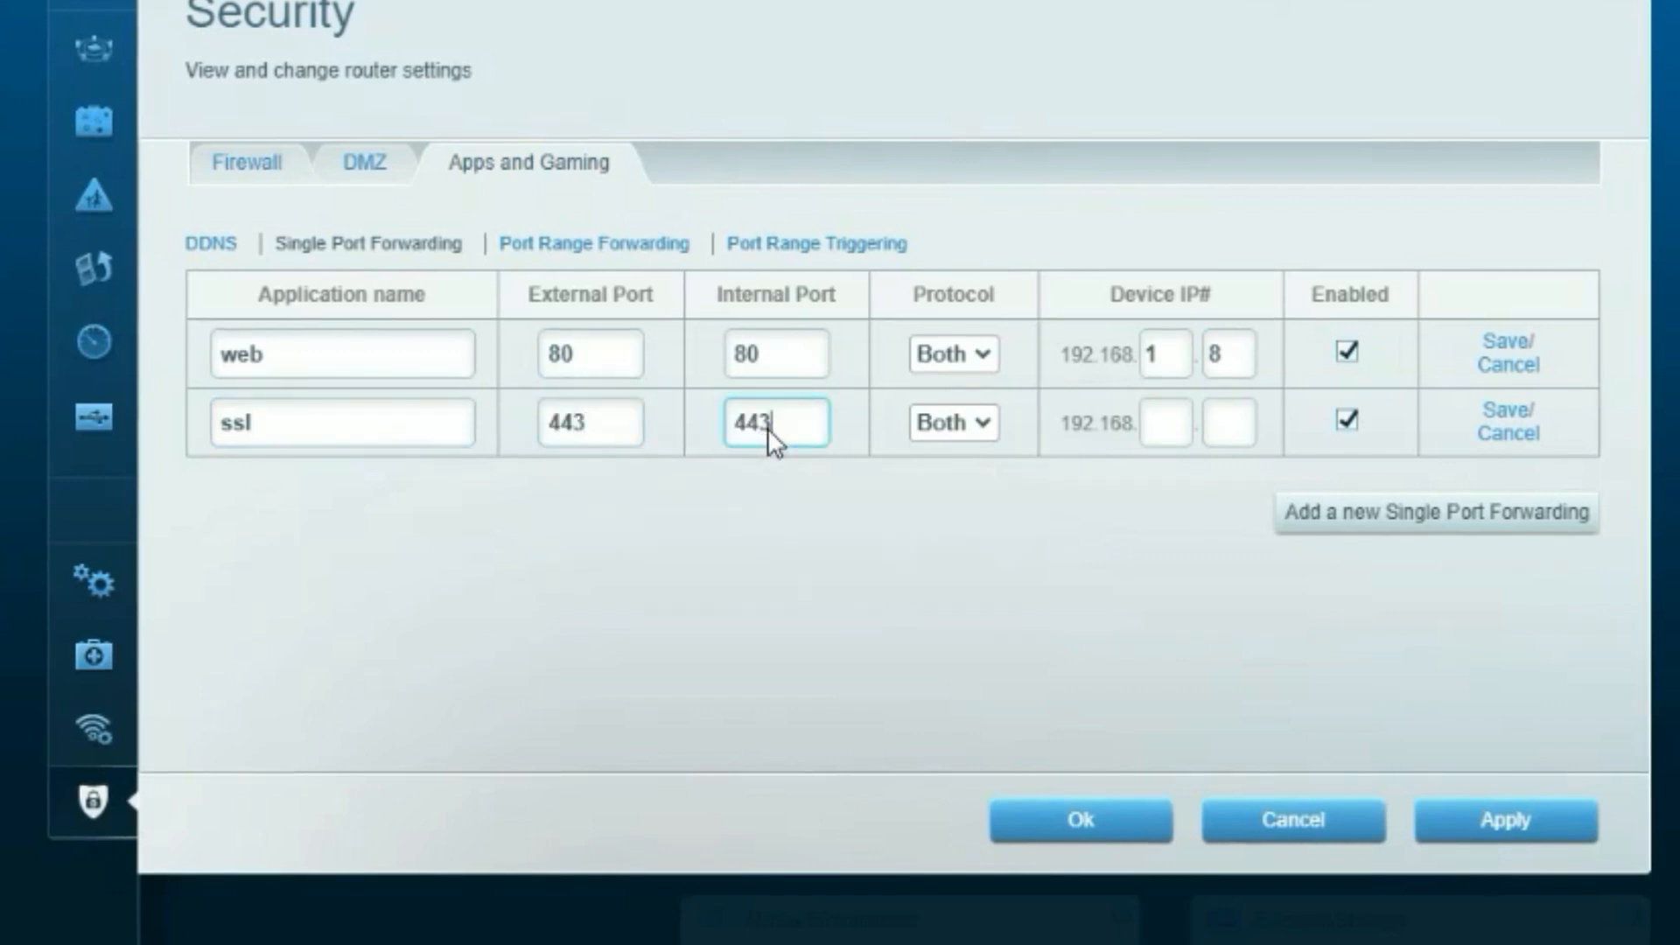
Set the ssl rule's device to 192.168.1.8, apply both rules and close Security.
left_click(1173, 428)
type("1")
left_click(1248, 423)
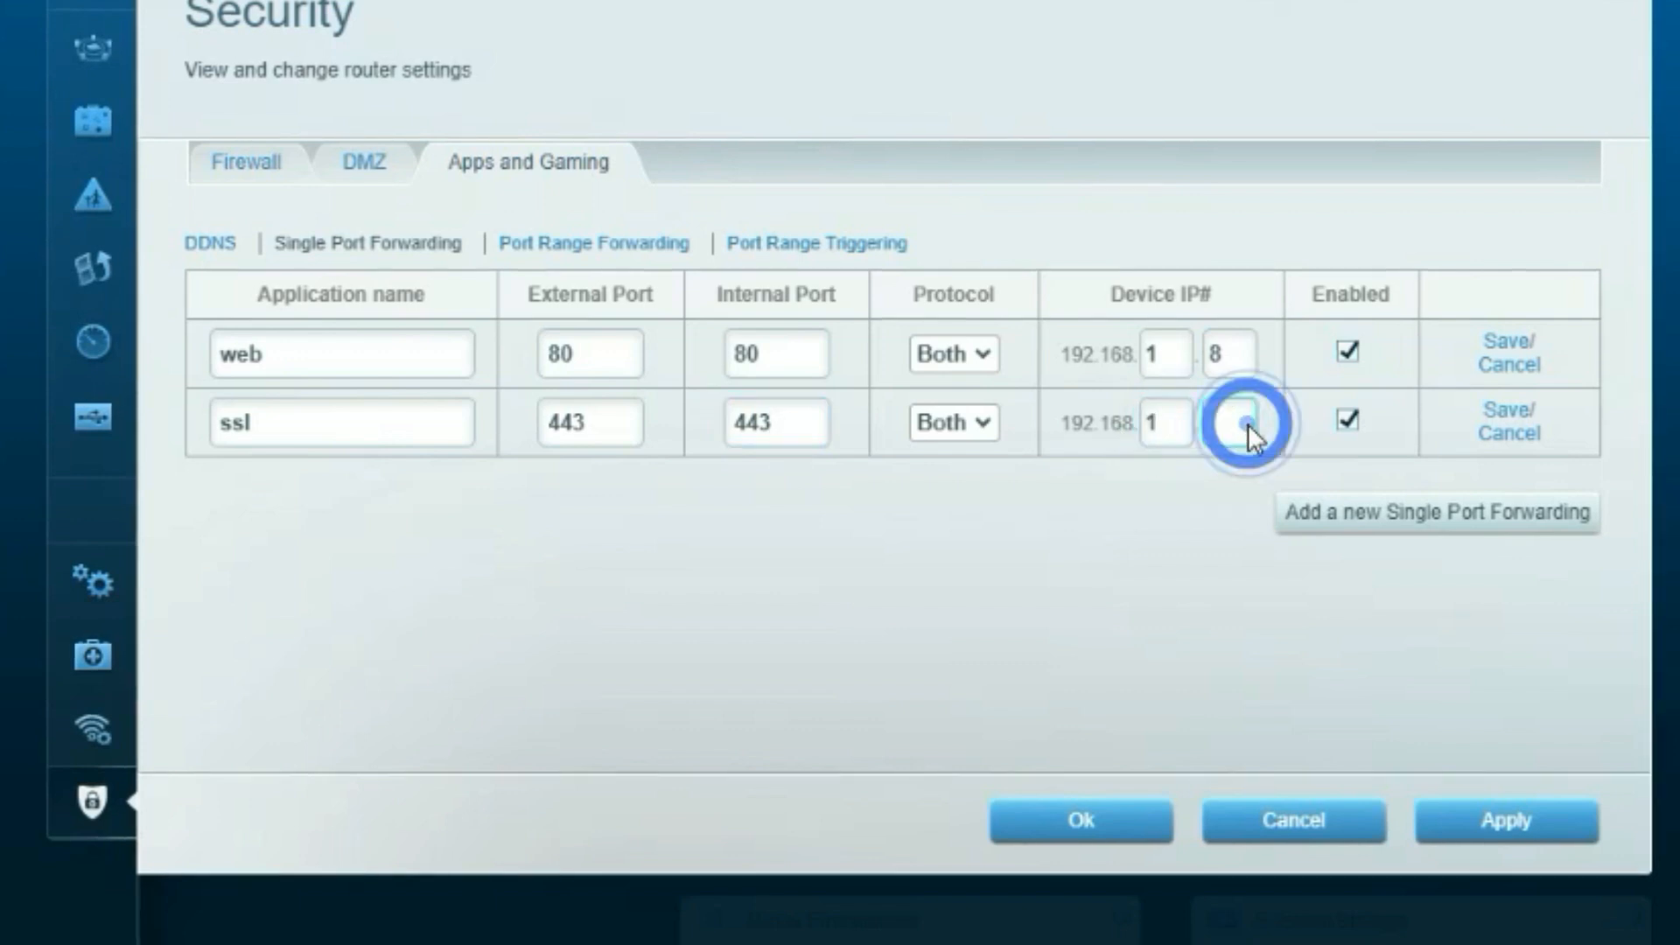
type("8")
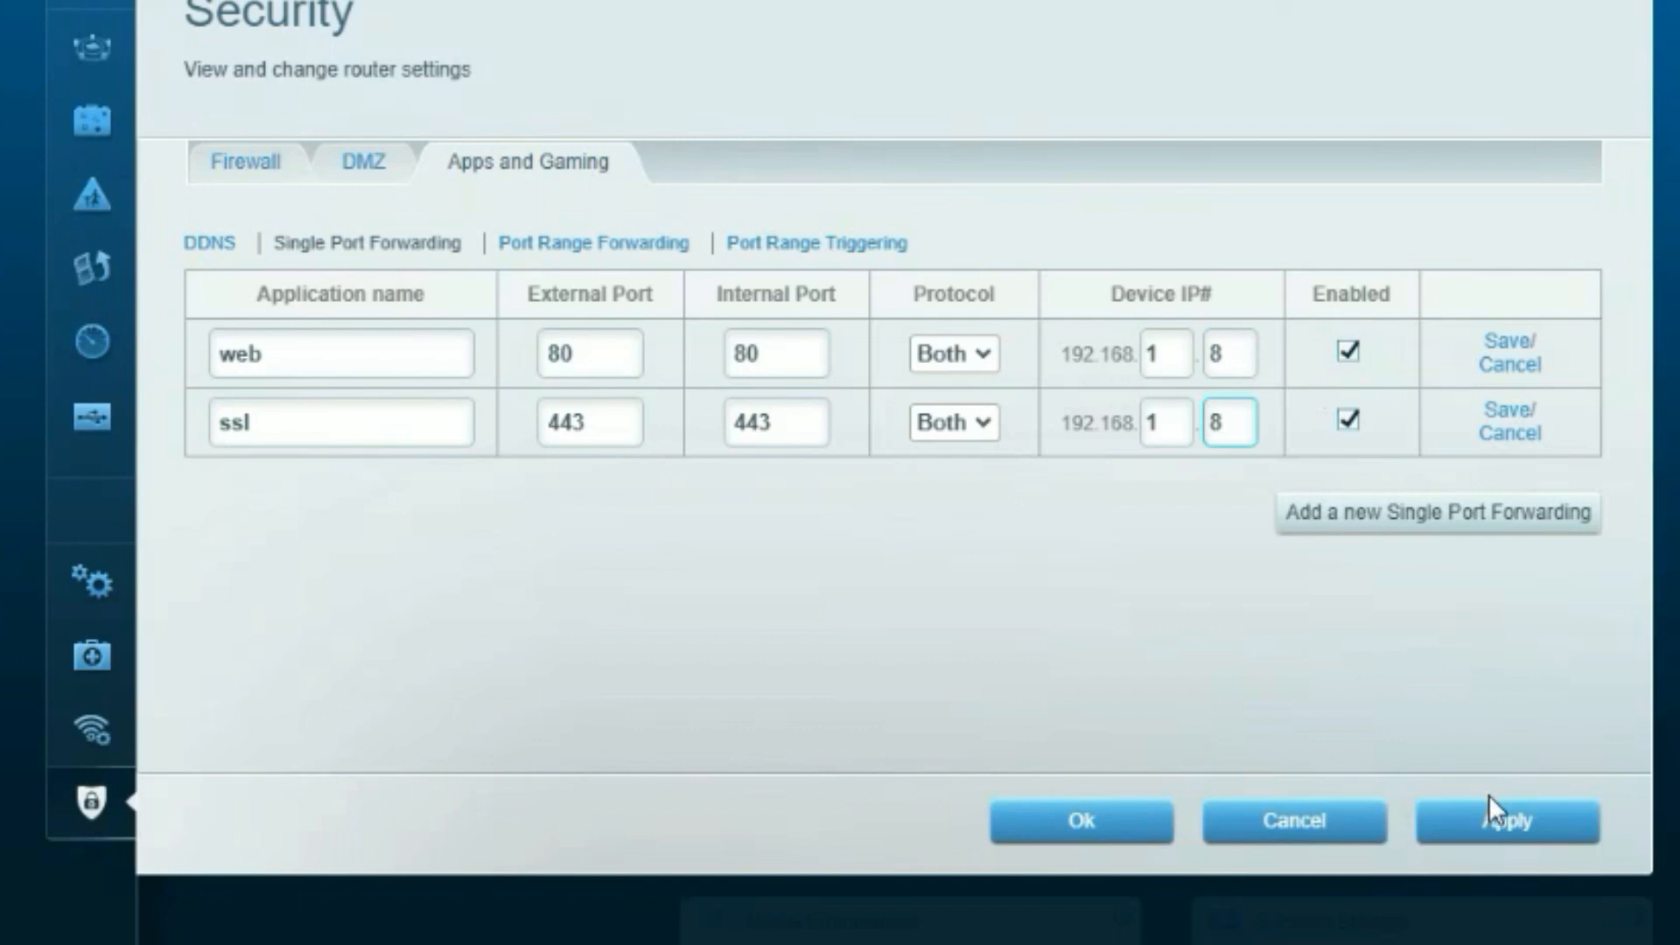
left_click(1485, 835)
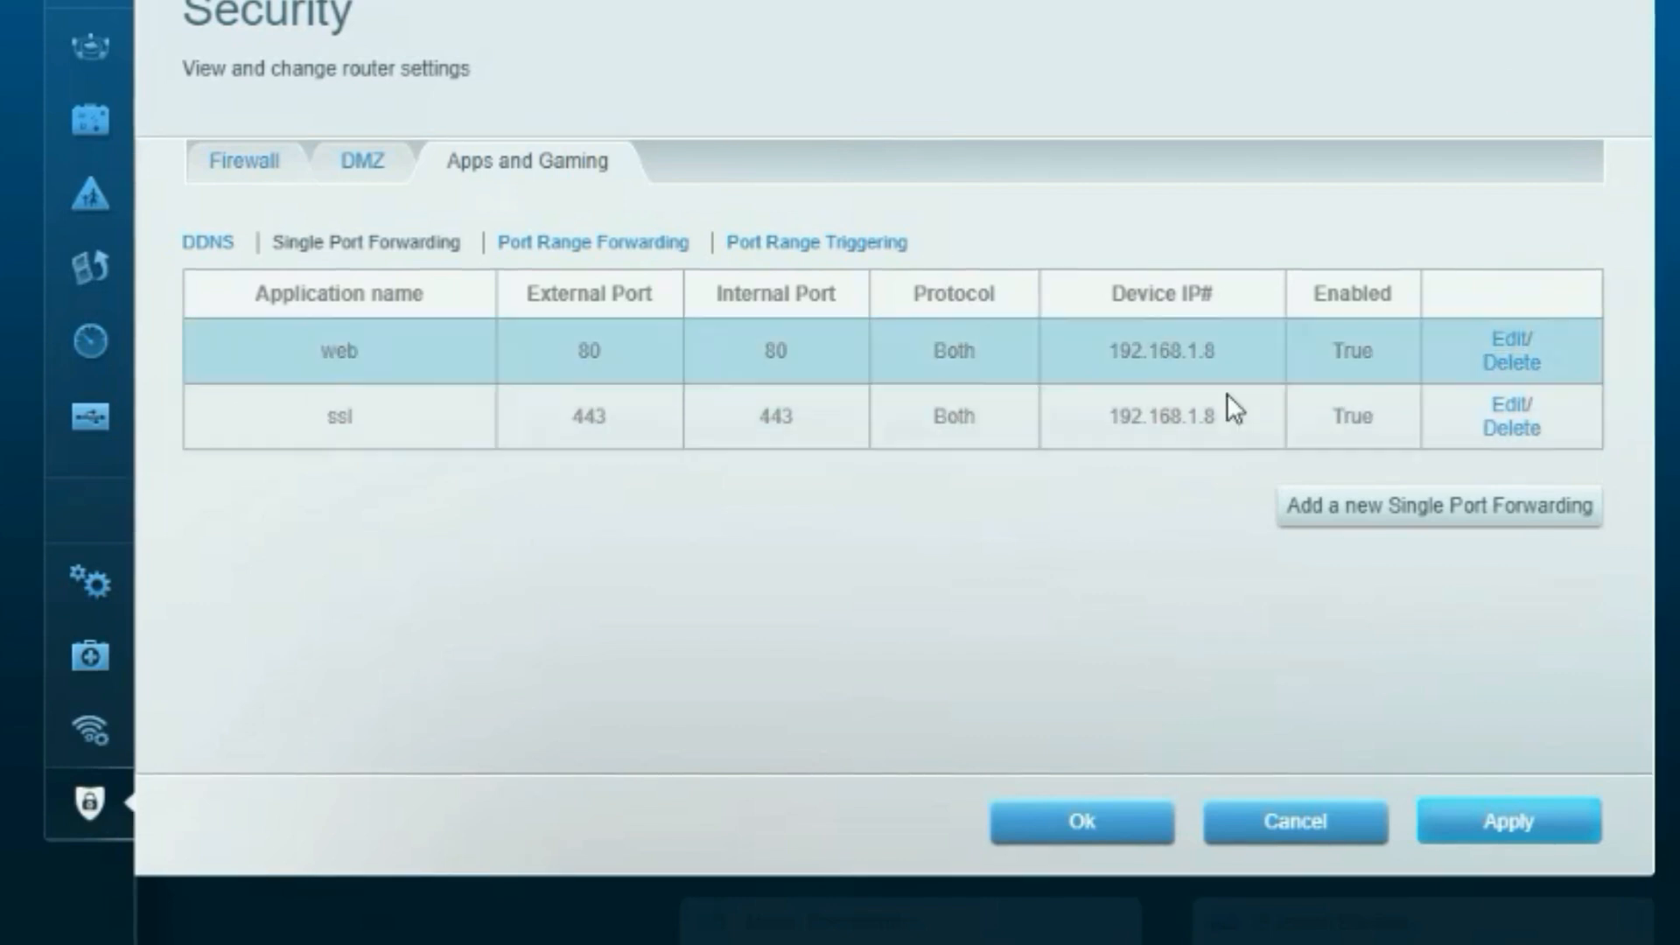
left_click(1101, 826)
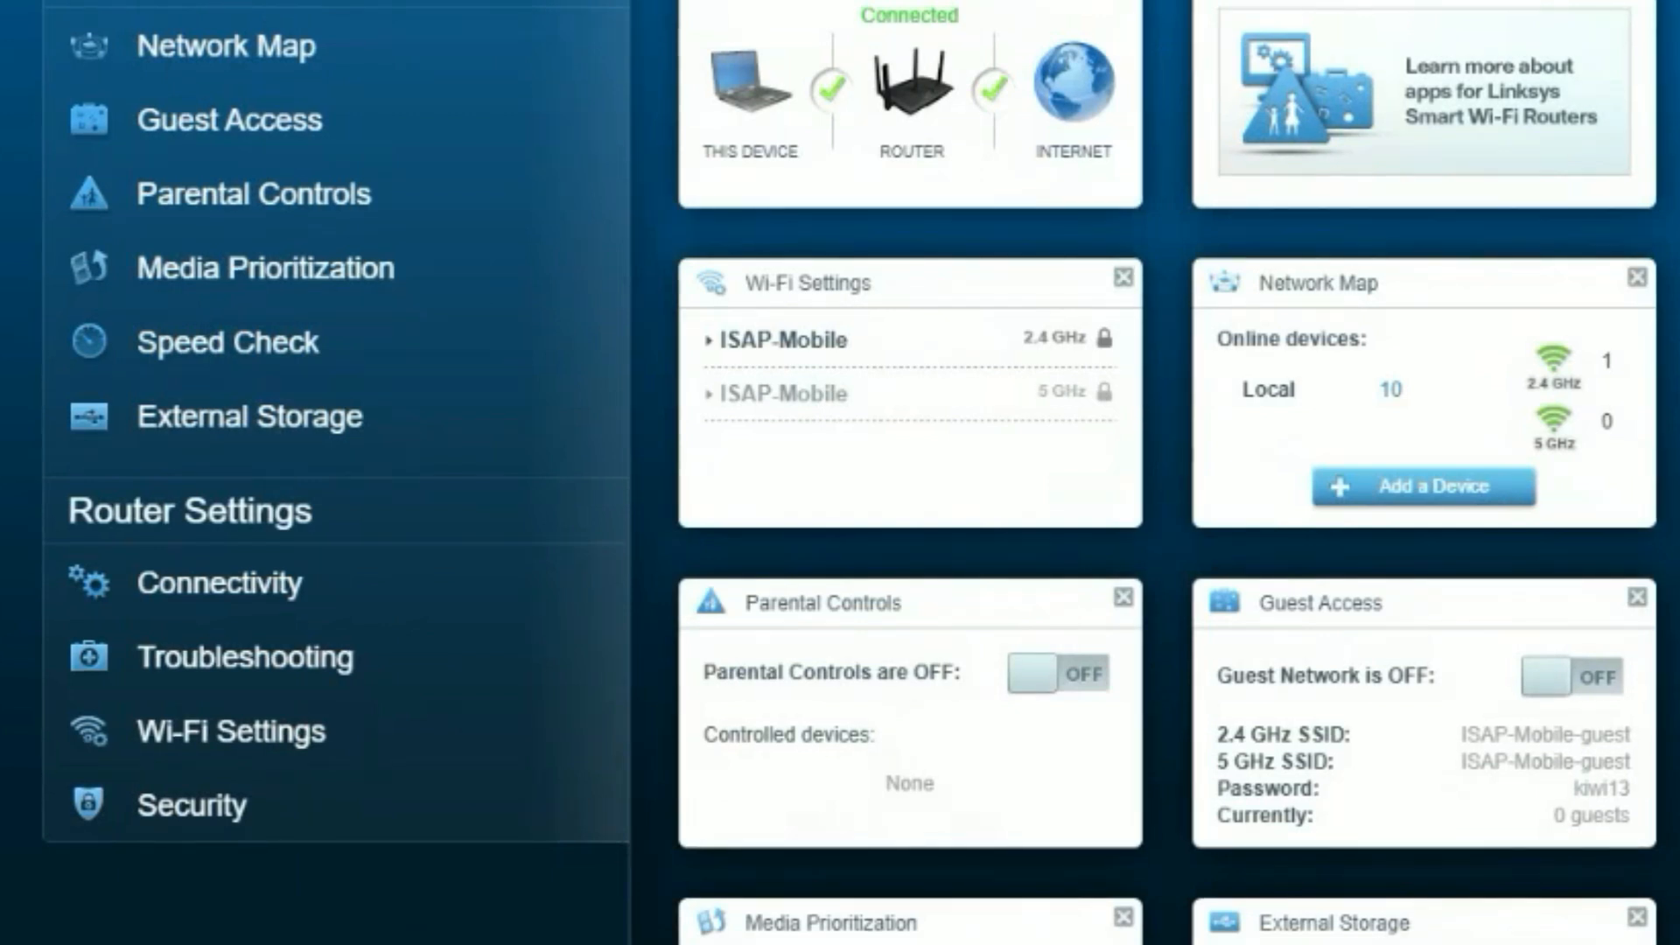
Search 'my ip' in a new tab and open the What Is My IP Address site.
key("ctrl+t")
type("my ip")
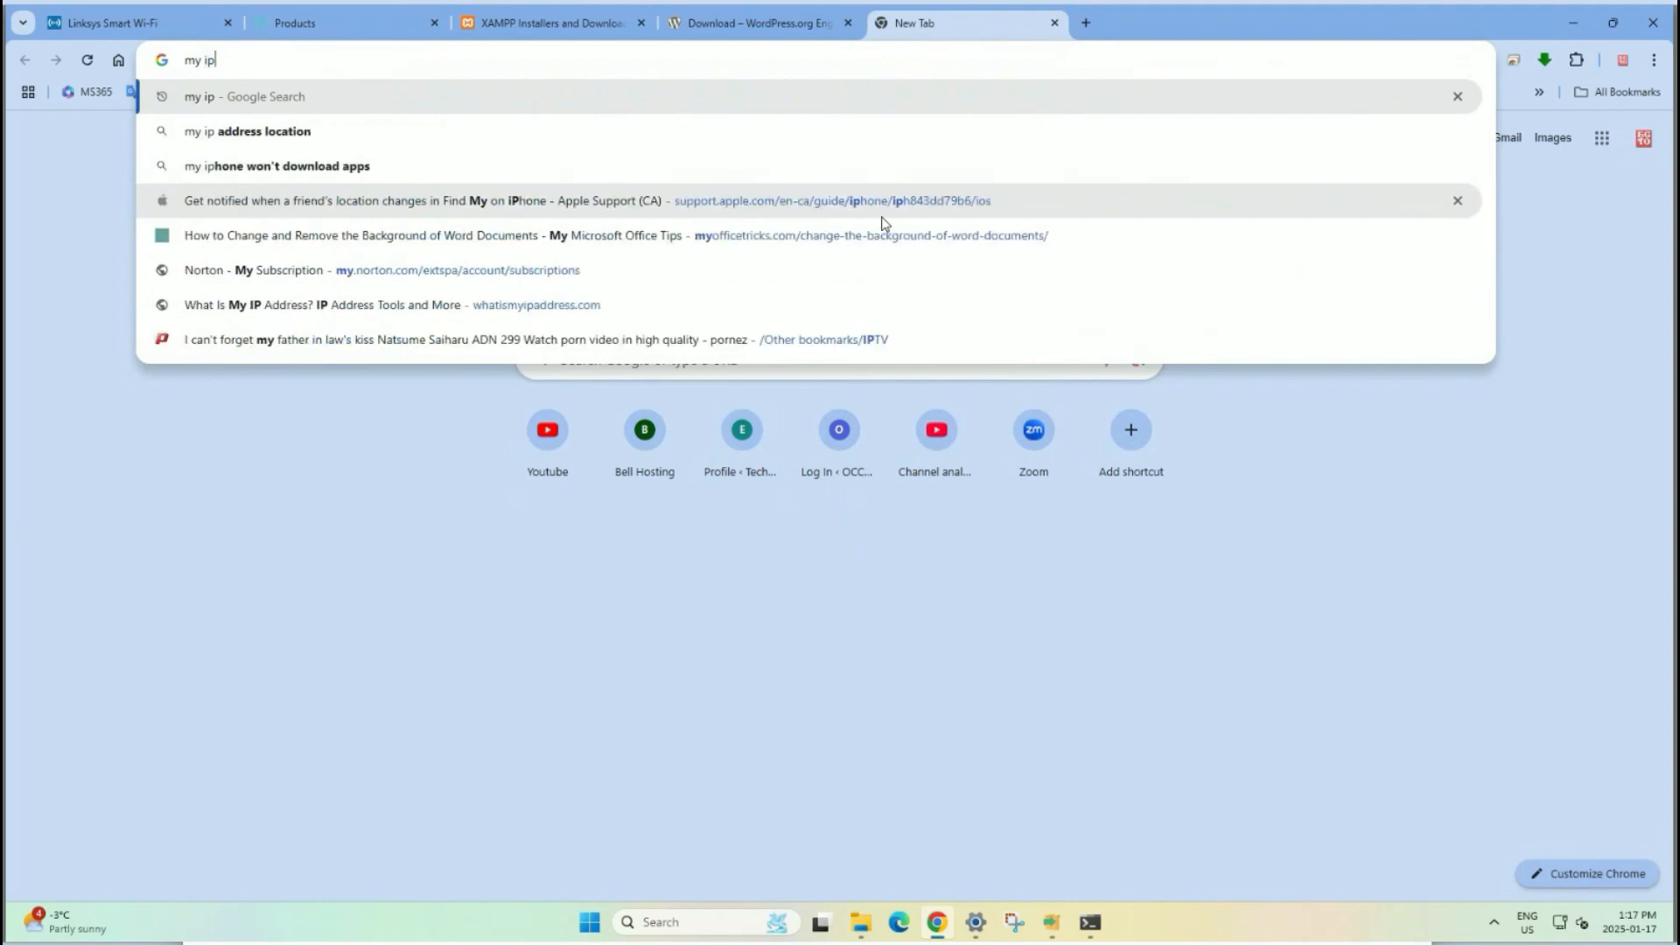
key("Return")
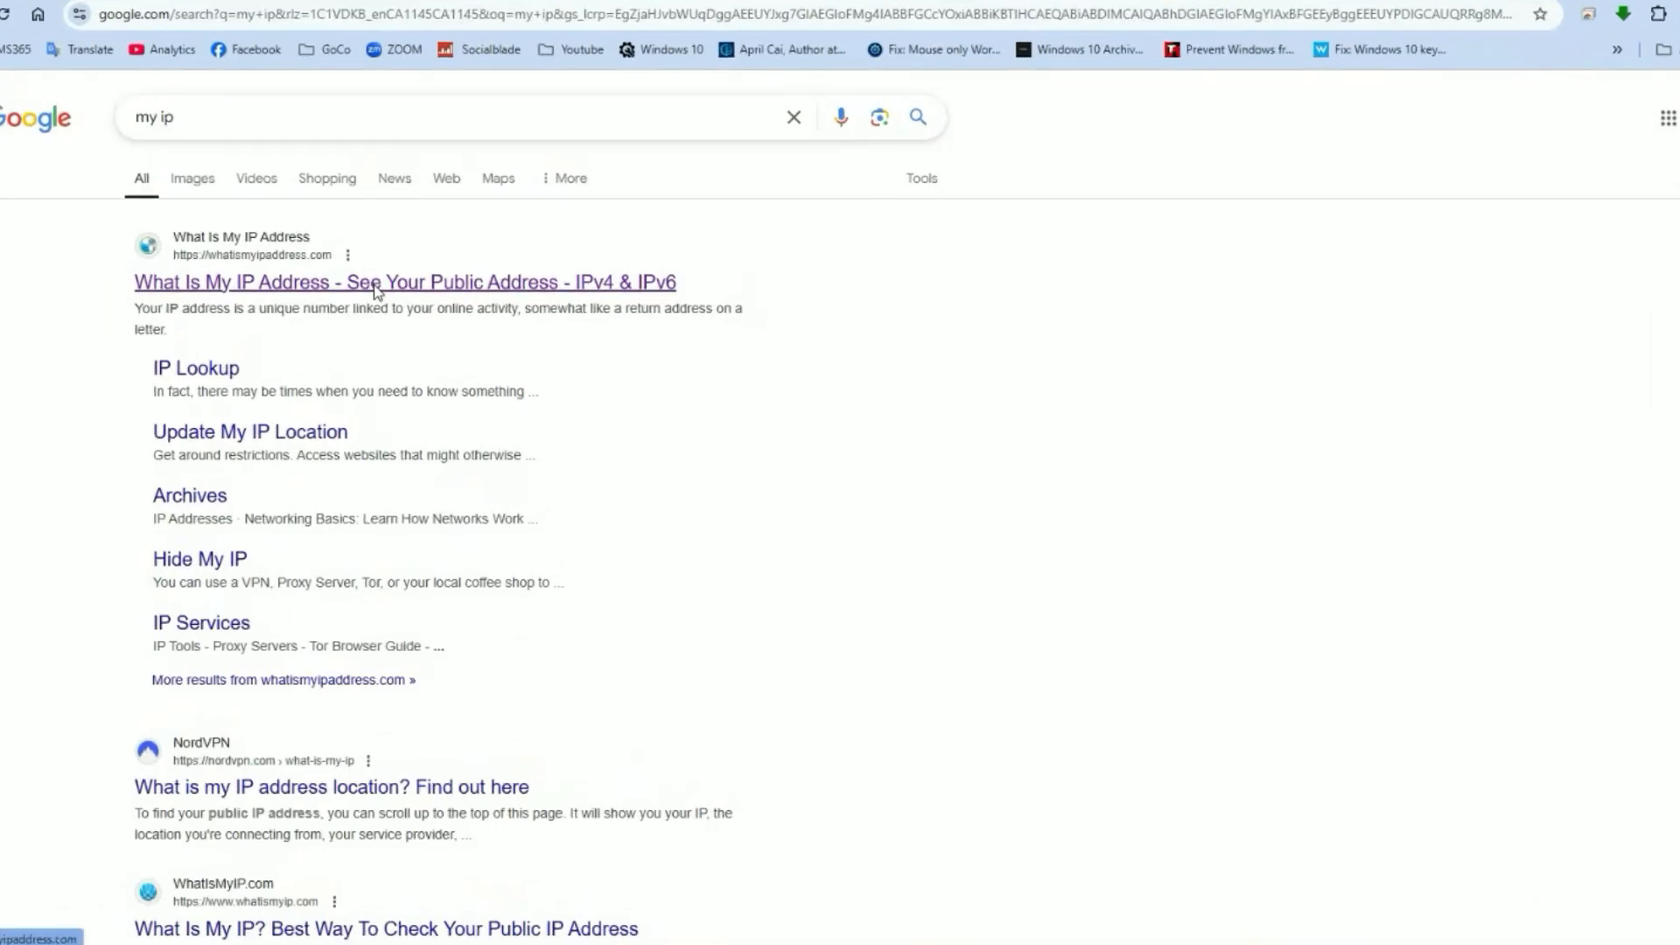
left_click(376, 281)
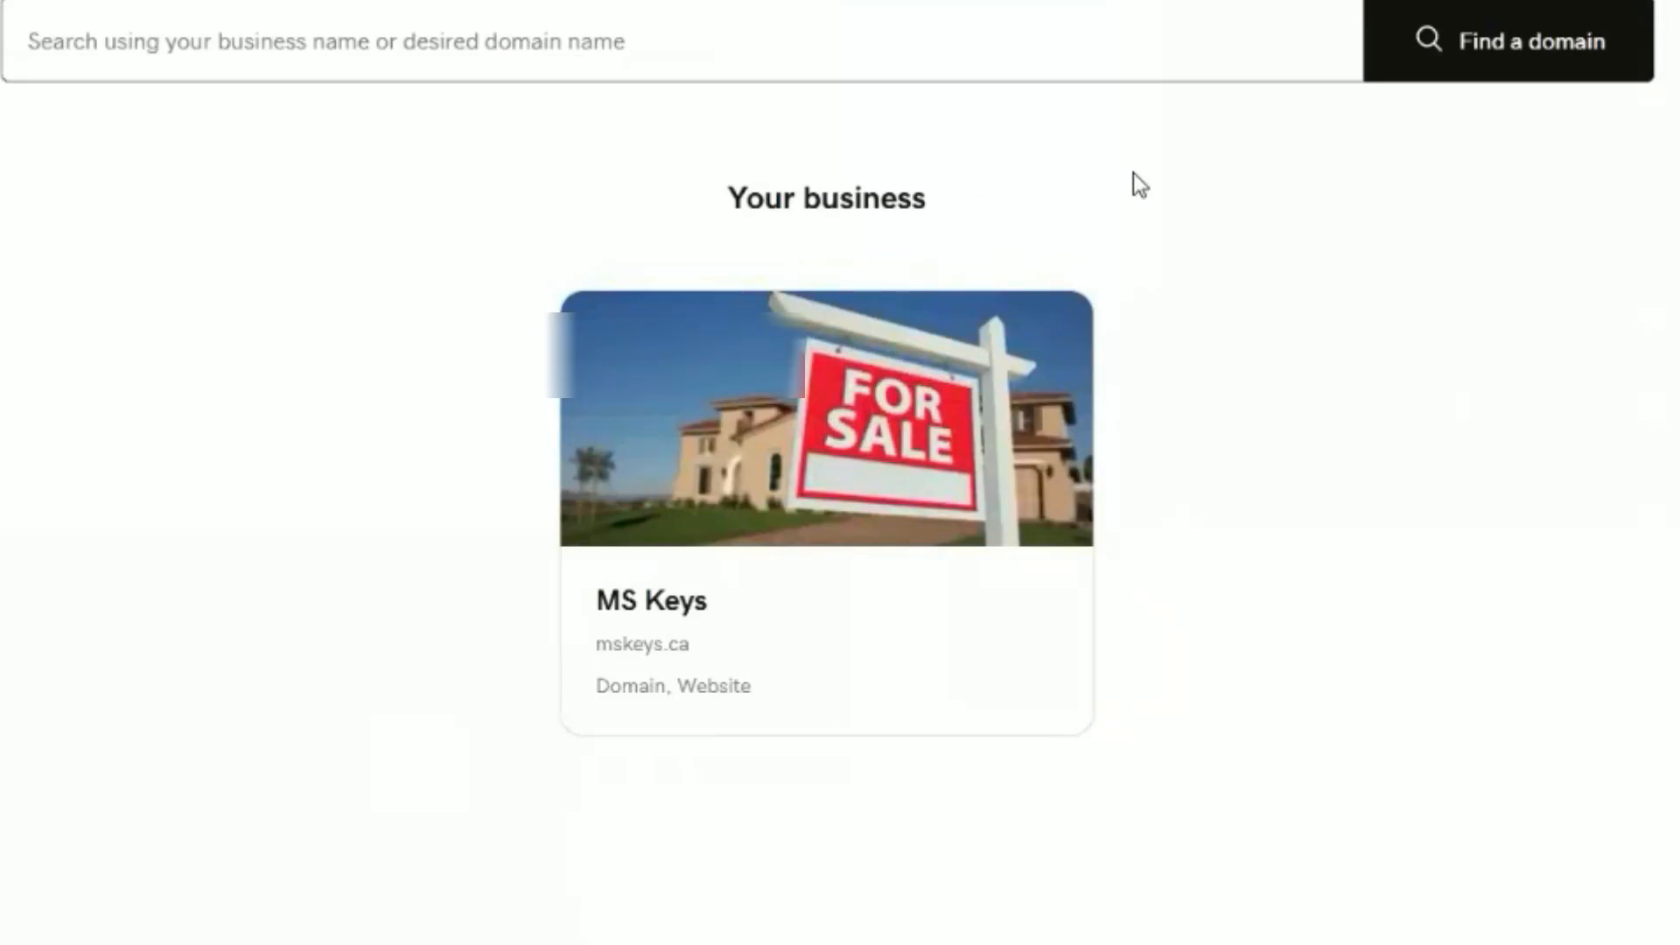
From the MS Keys card, open the mskeys.ca DNS records listing the @ A record and NS records.
left_click(915, 513)
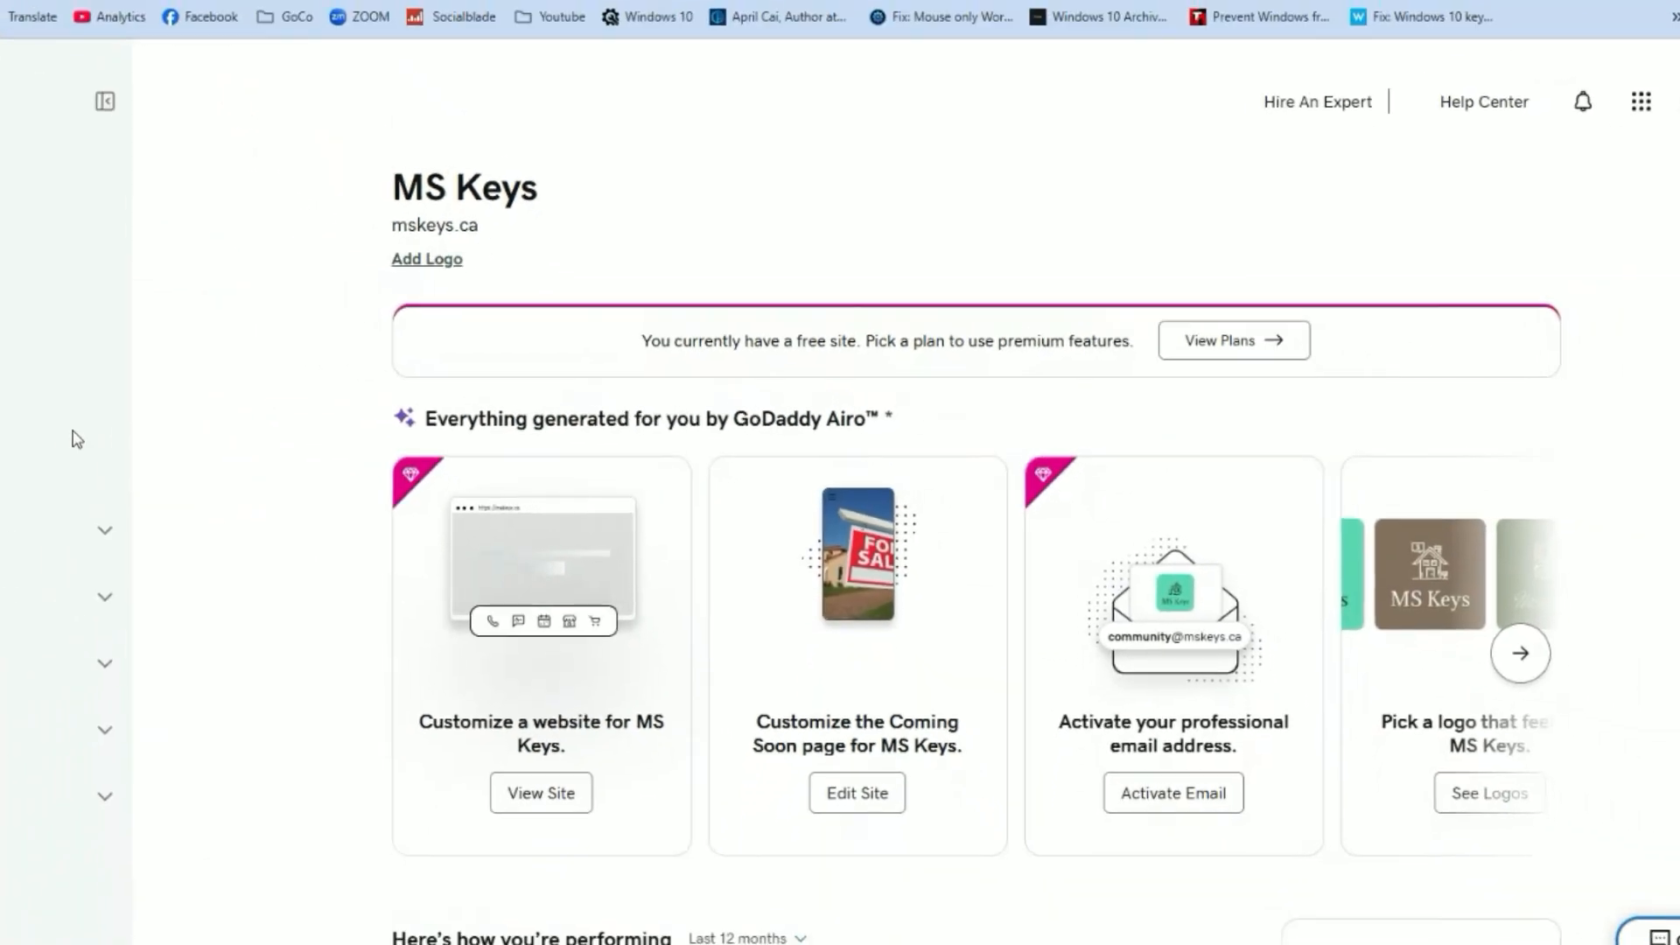
left_click(87, 361)
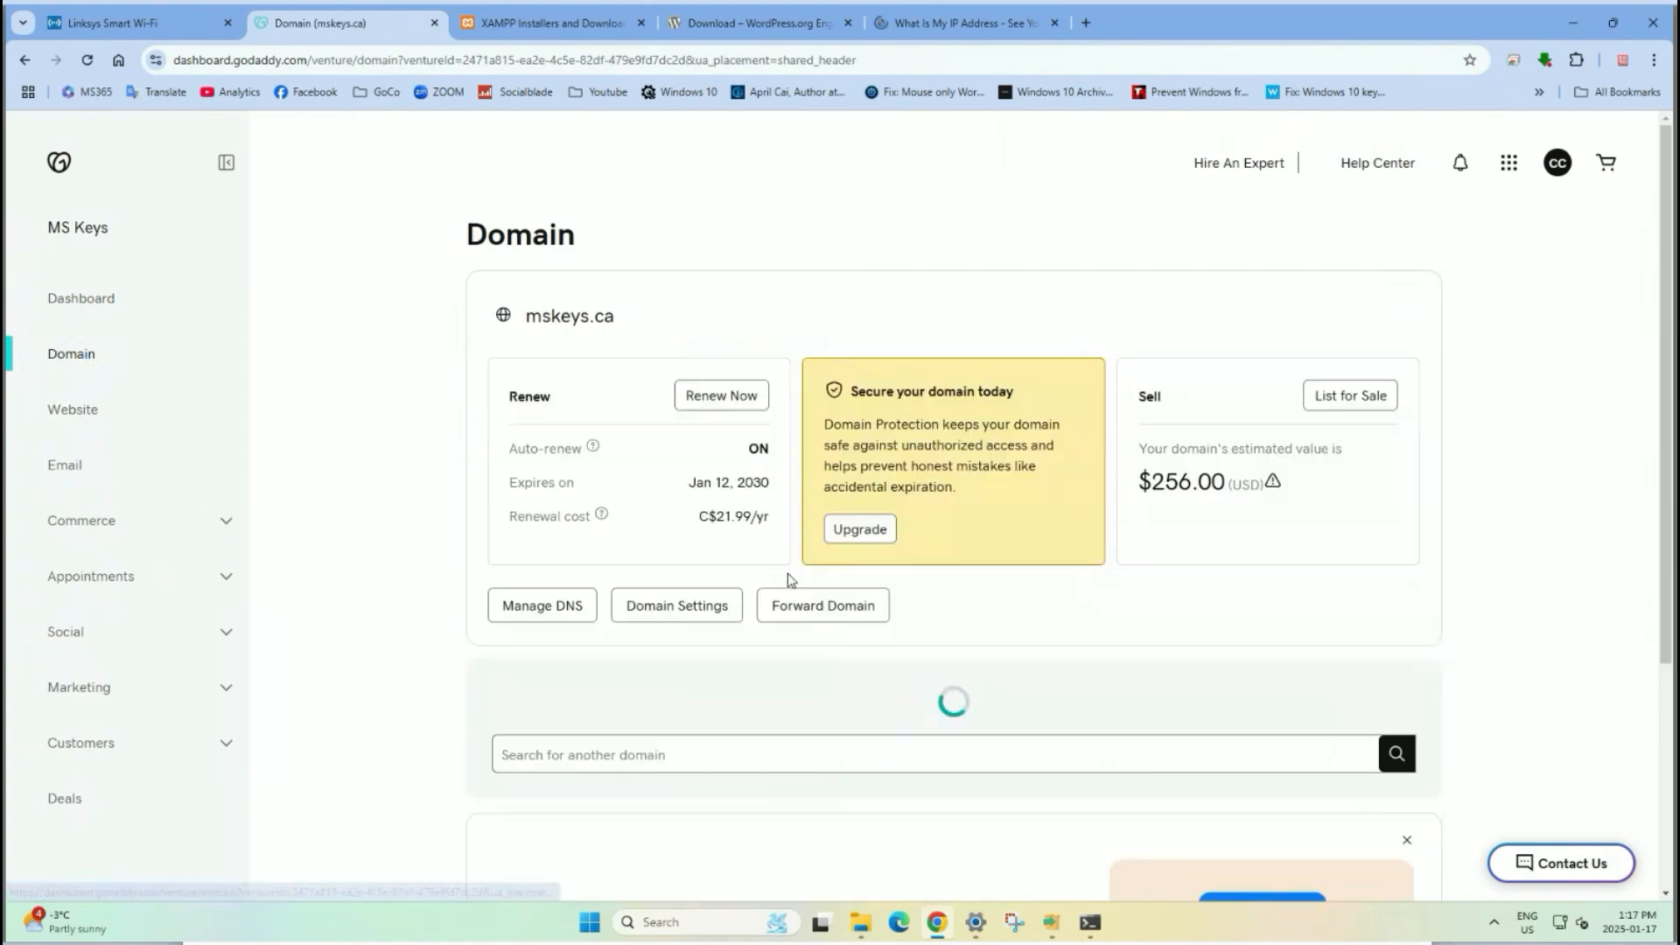
left_click(546, 612)
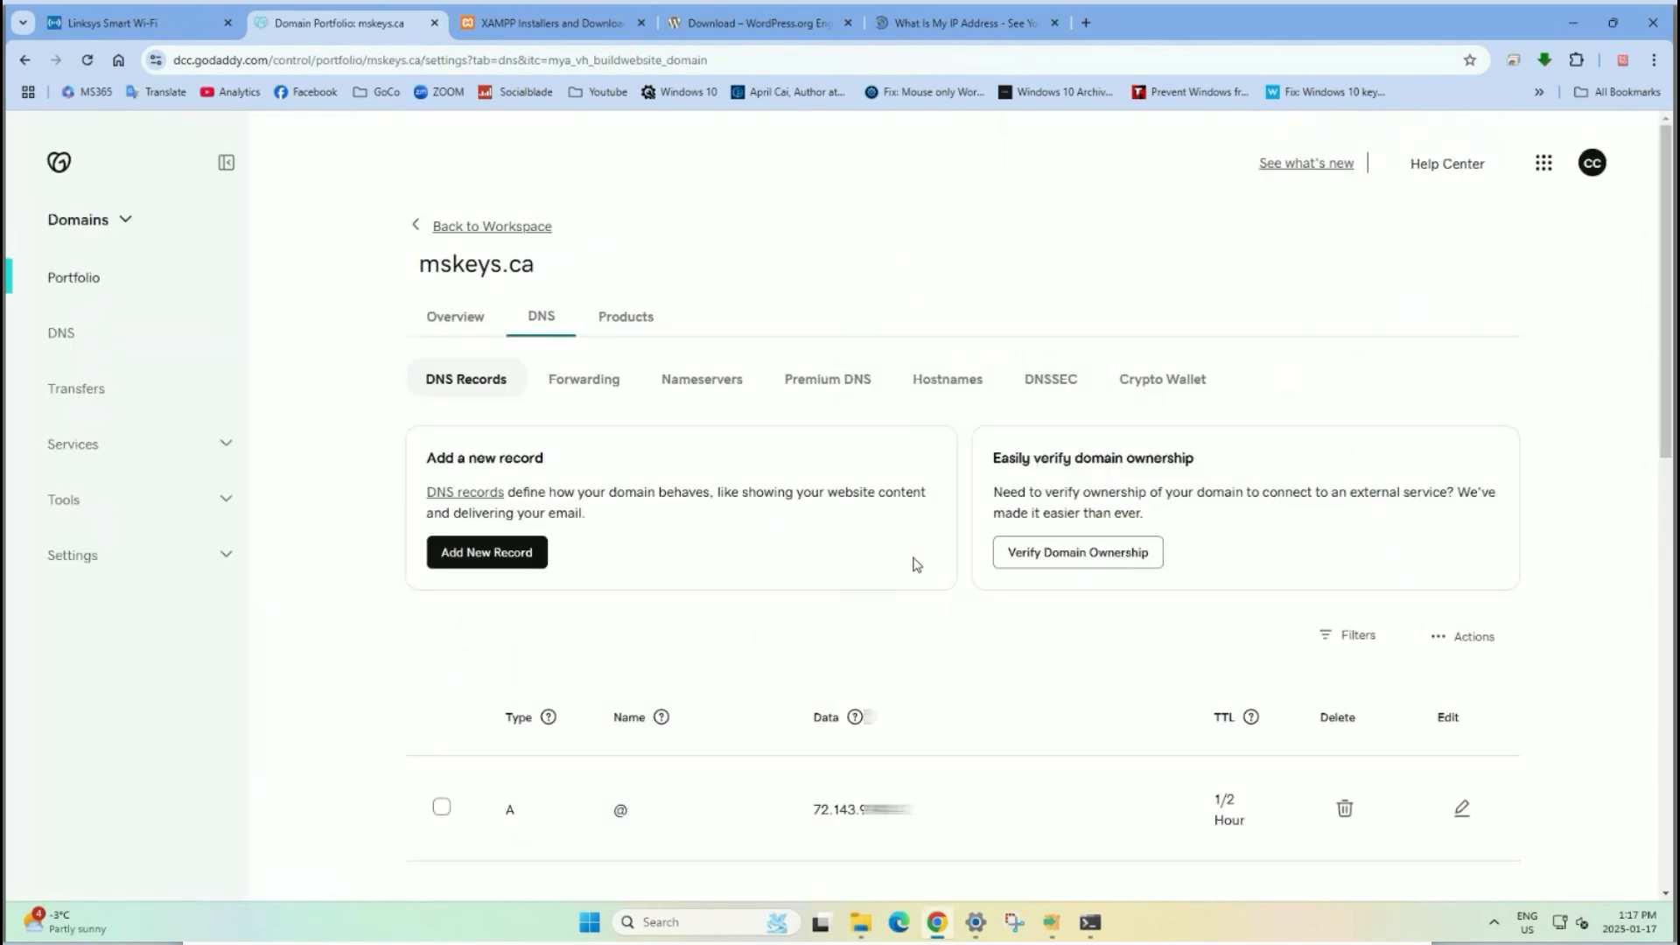
scroll(761, 535, "down", 2)
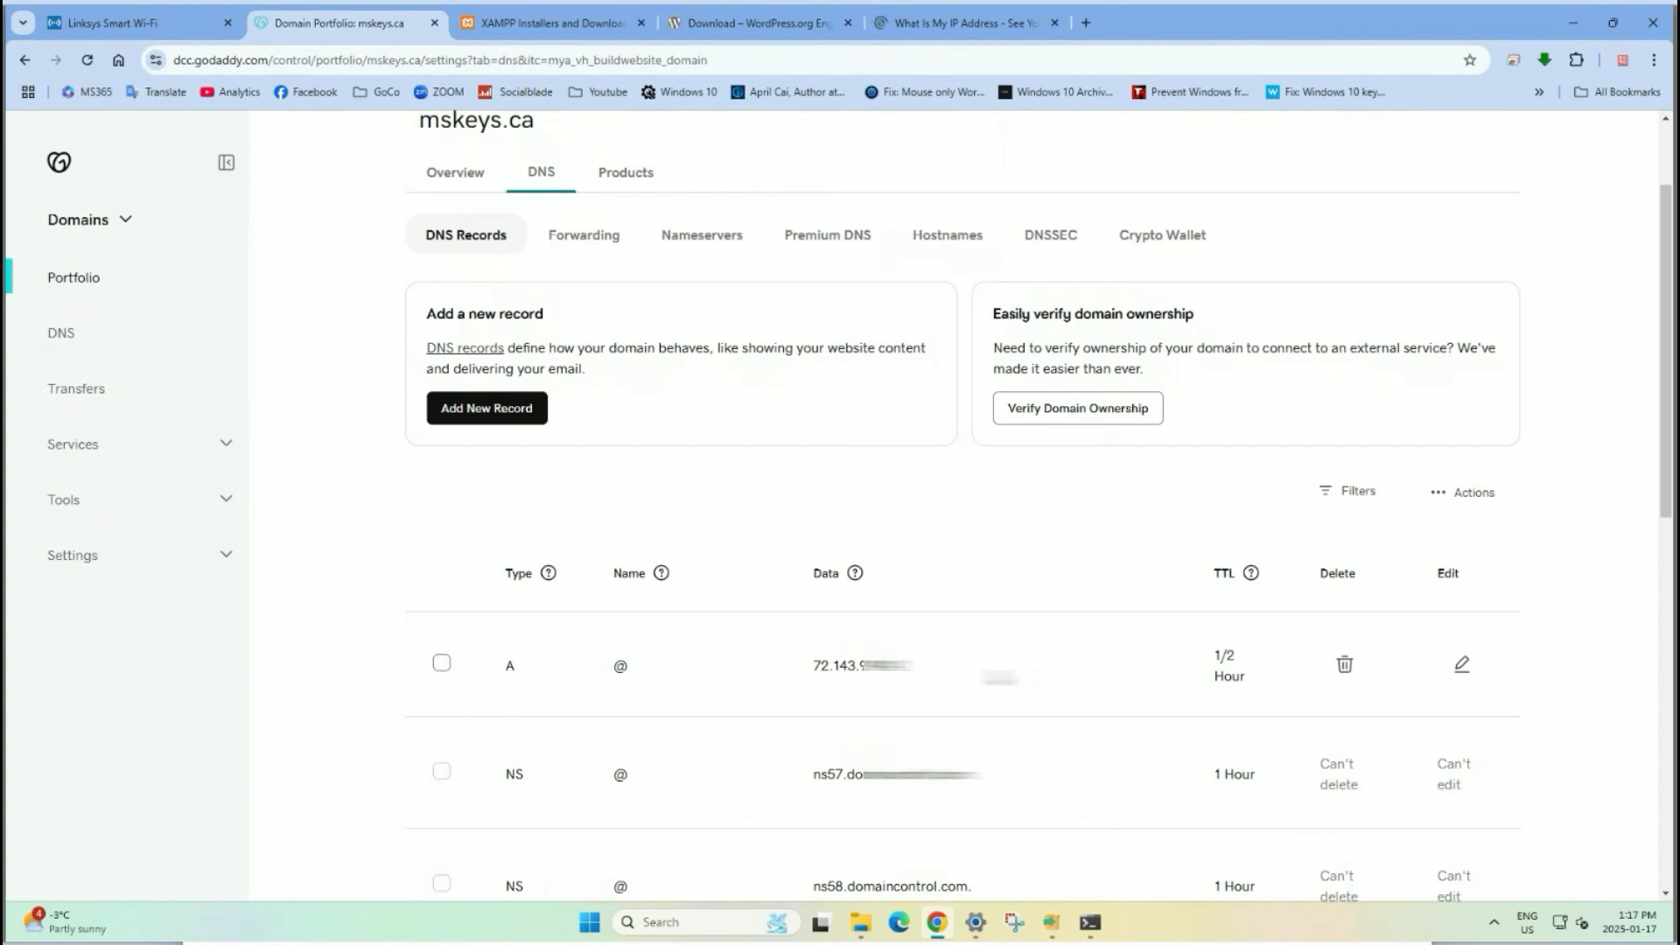
Edit the @ A record and compare its IP with whatismyipaddress.com.
left_click(1461, 667)
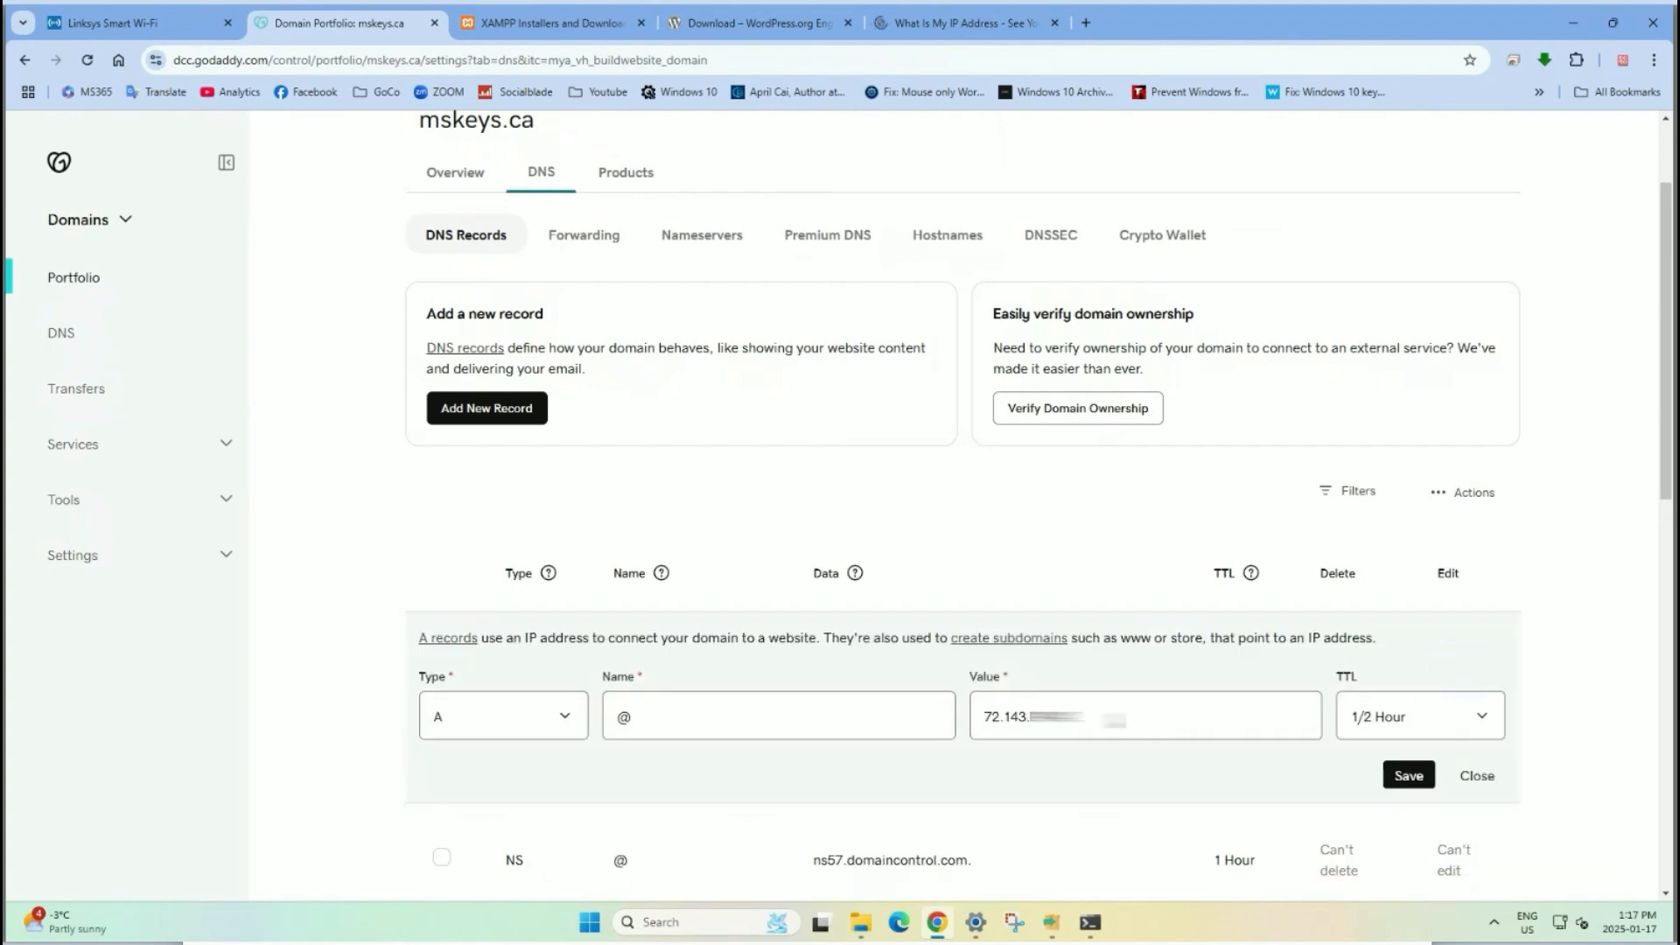
double_click(1115, 712)
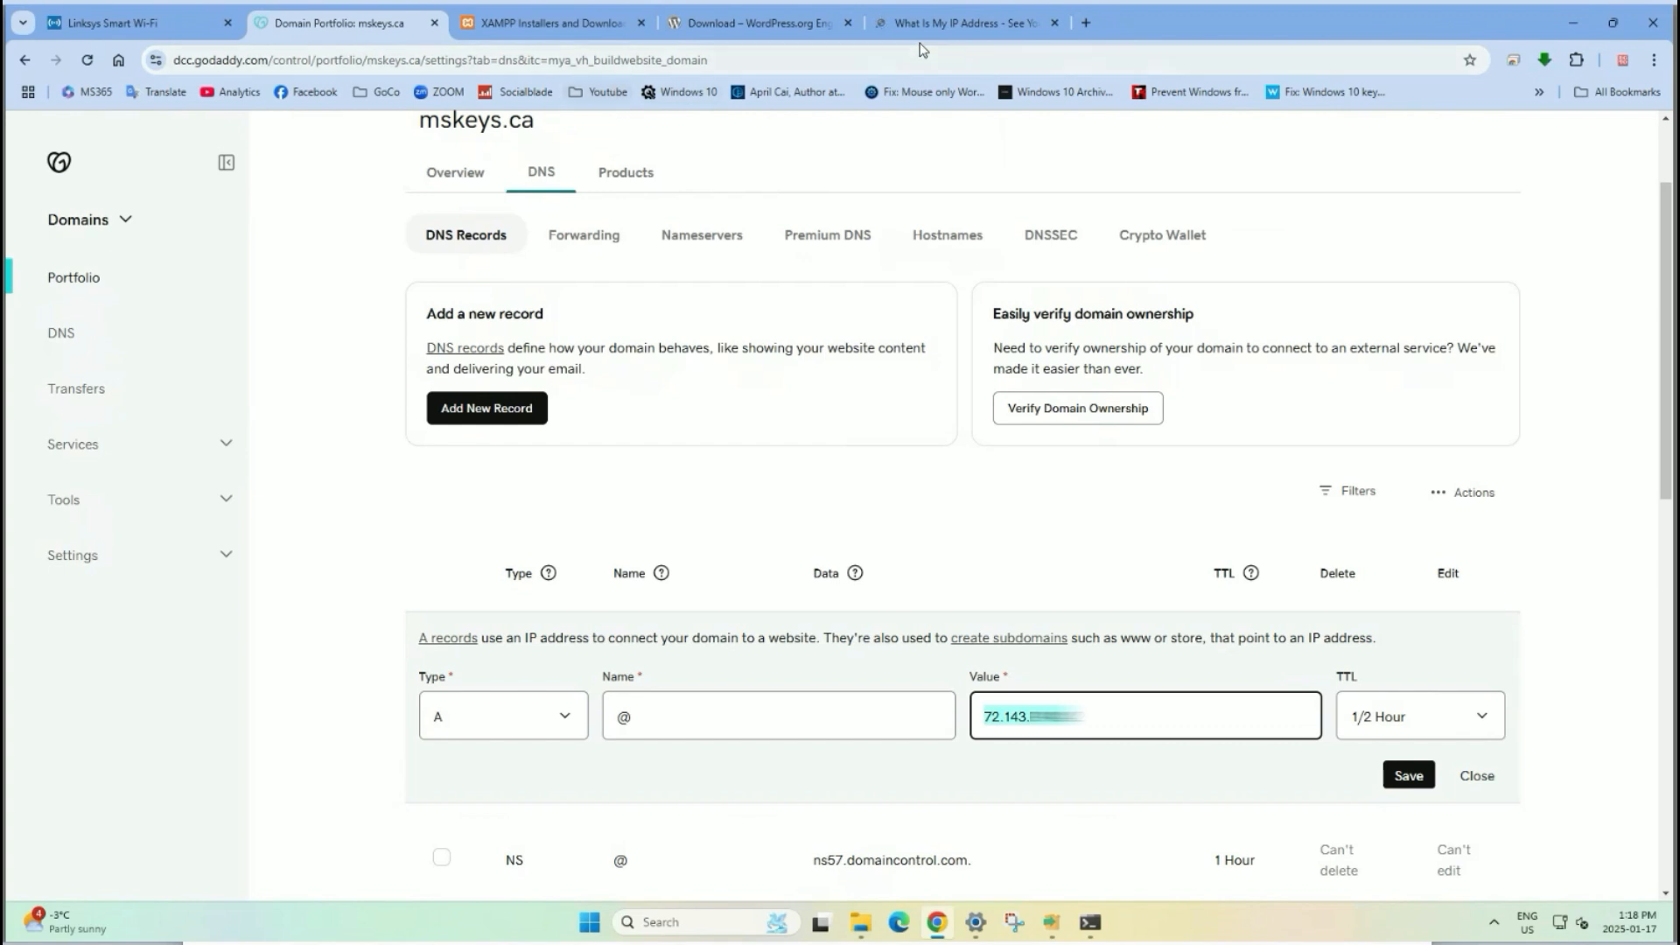
left_click(894, 28)
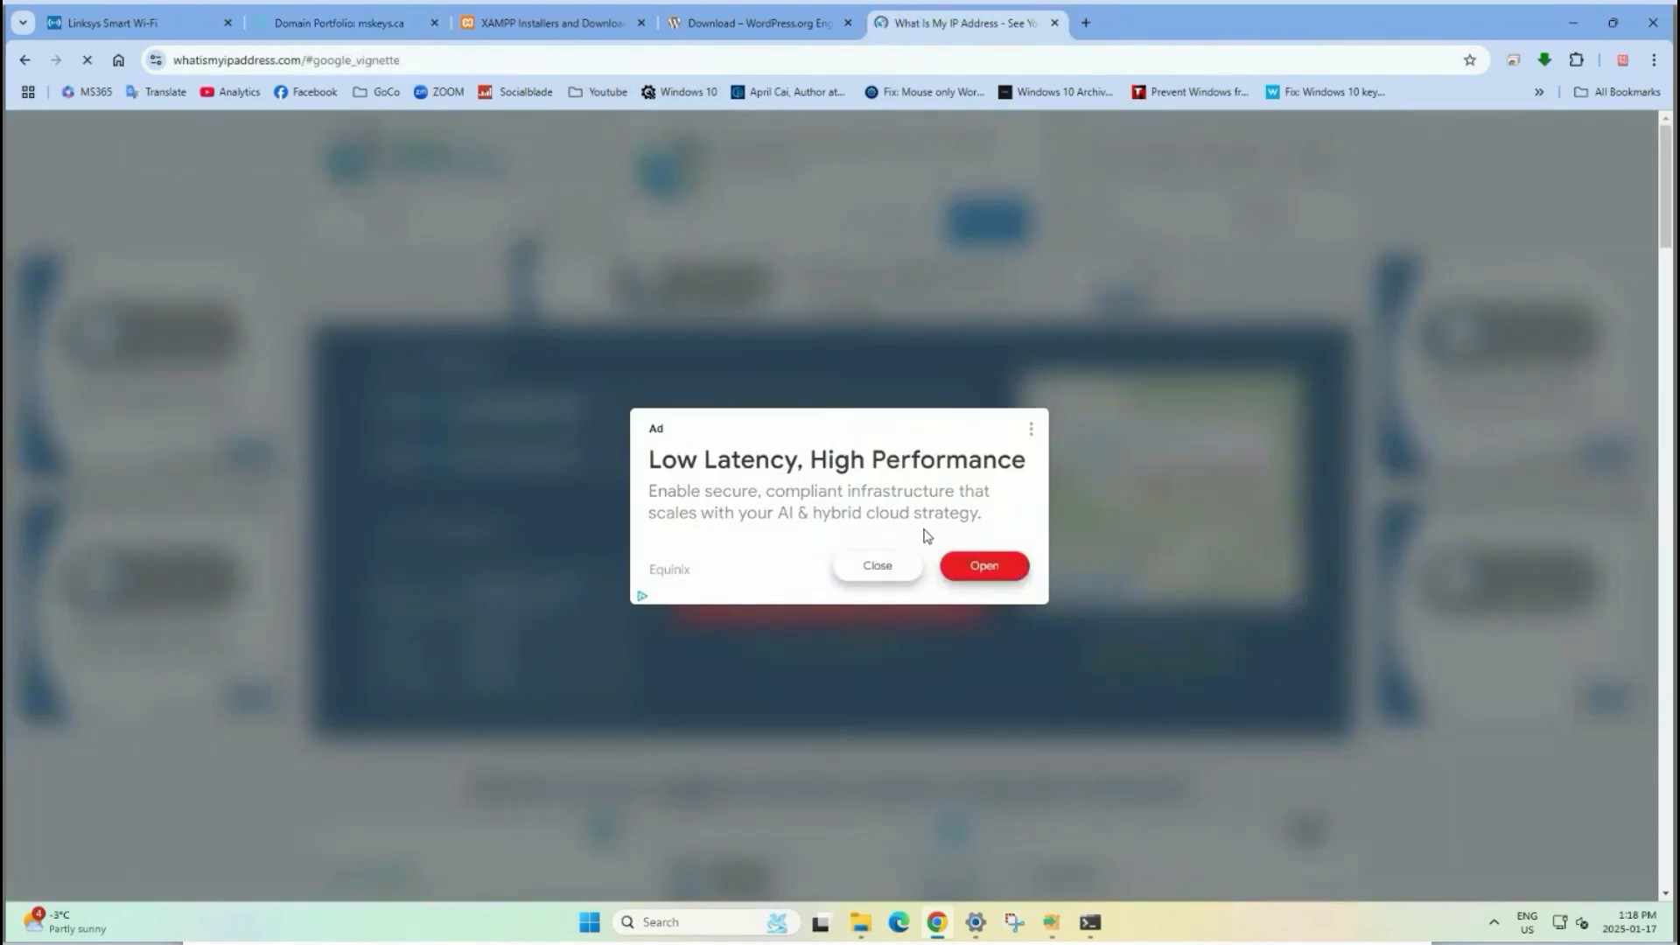
left_click(879, 566)
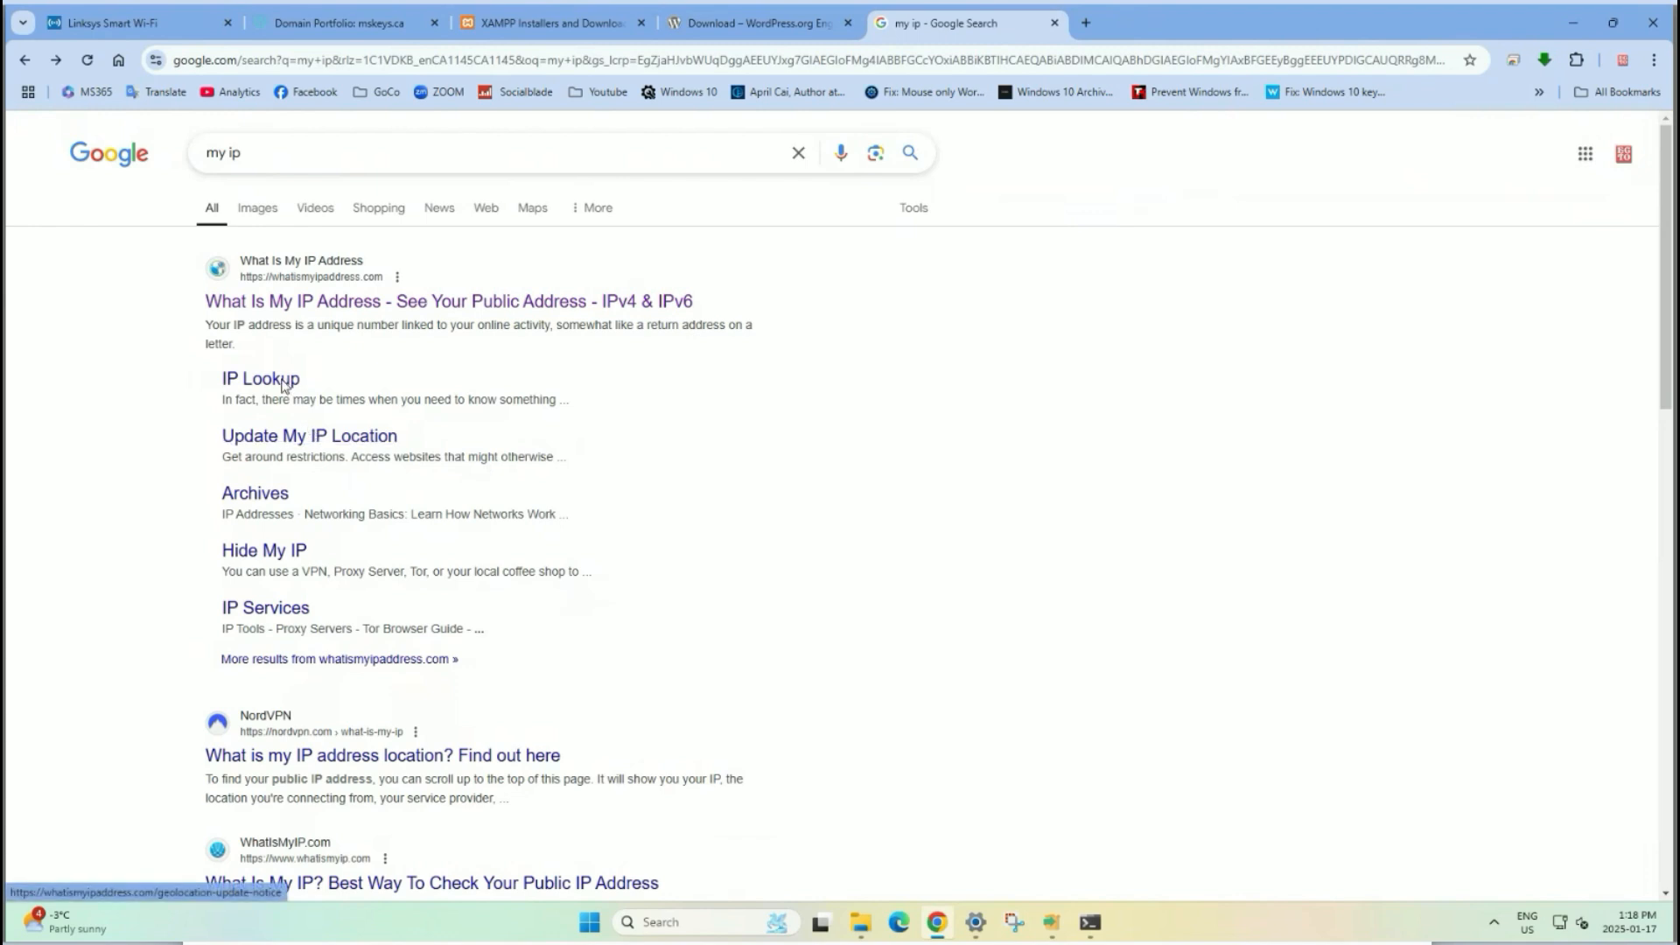
left_click(346, 301)
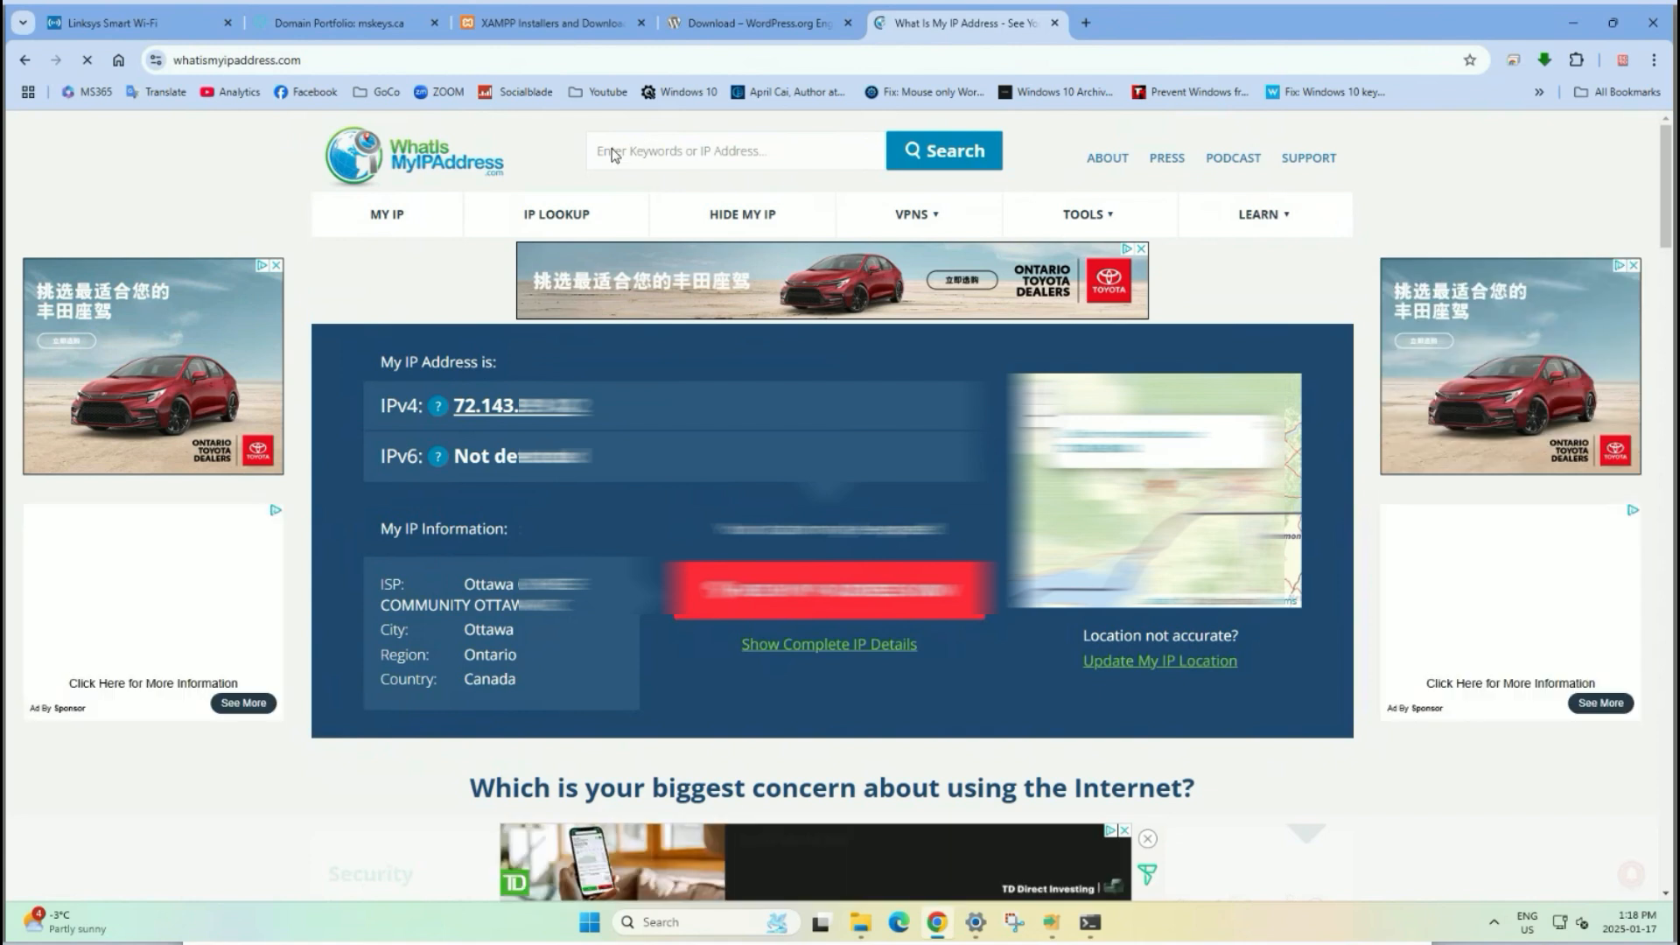
left_click(341, 23)
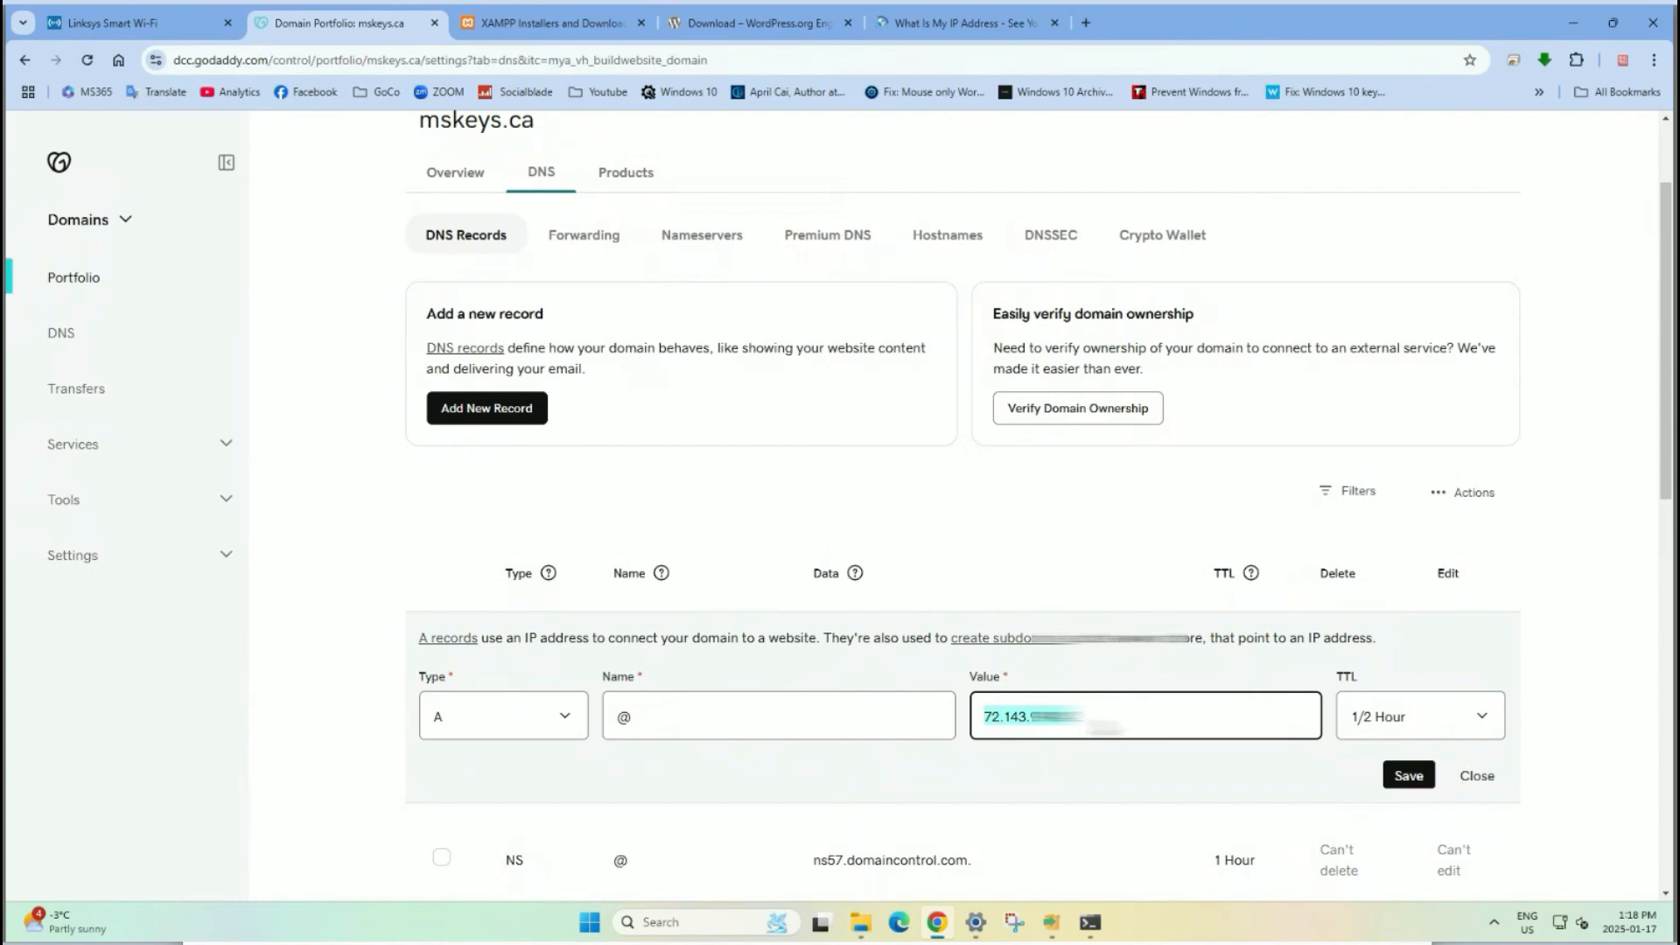
Keep the 1/2 Hour TTL and save the A record with the current public IP.
left_click(1090, 716)
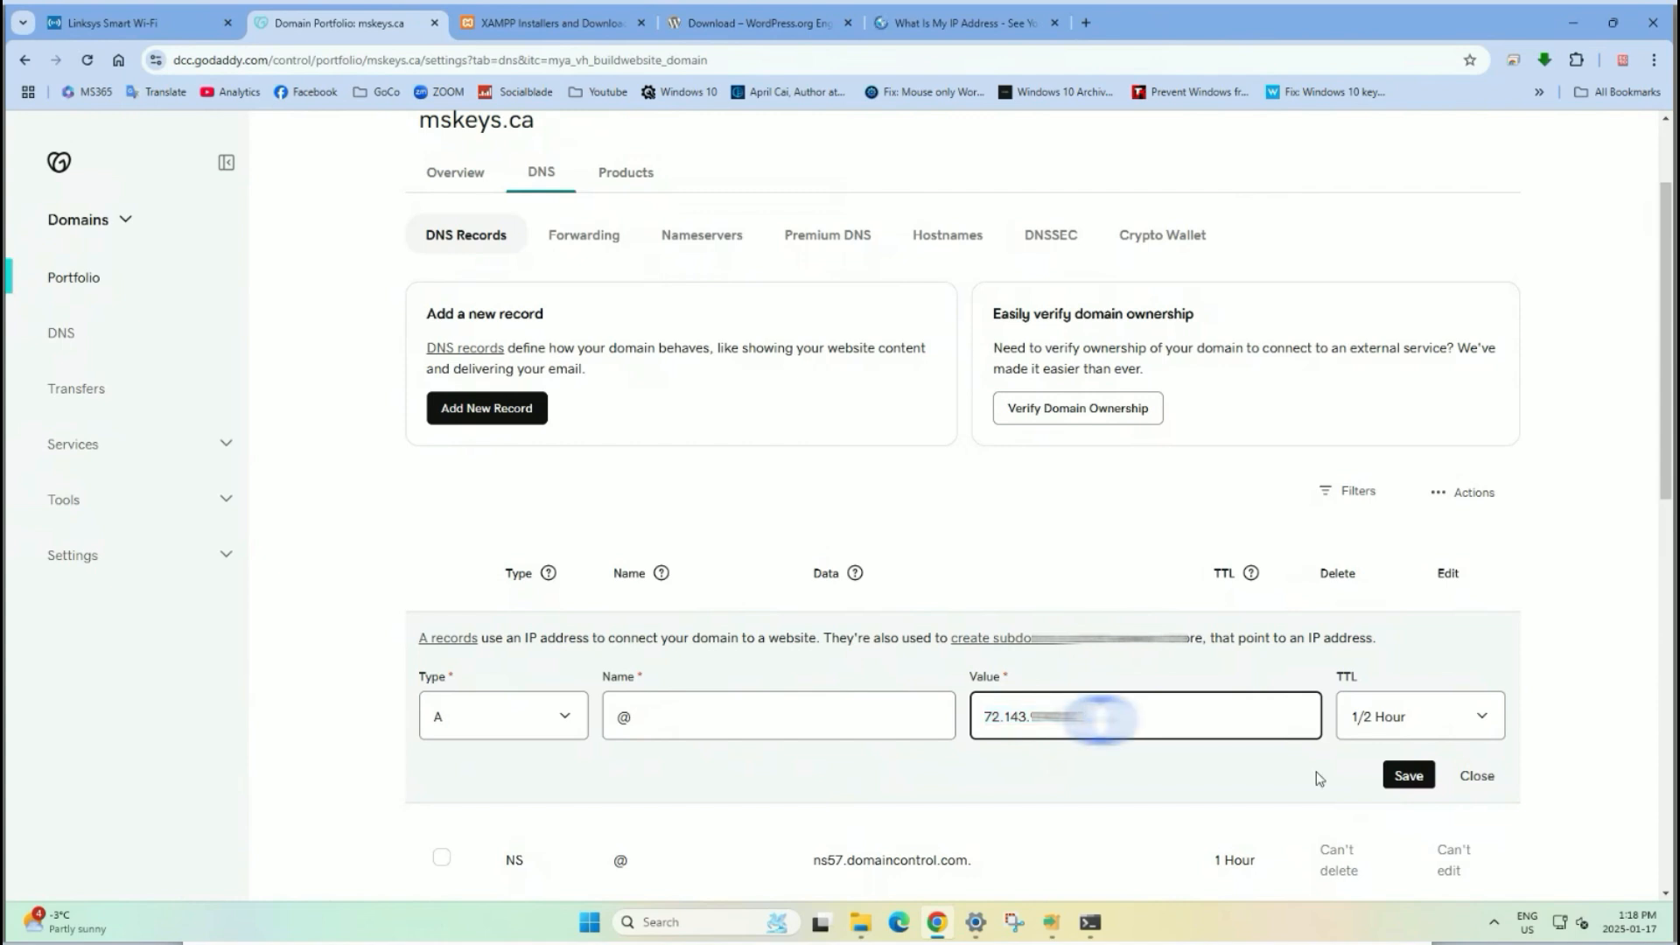
left_click(1442, 724)
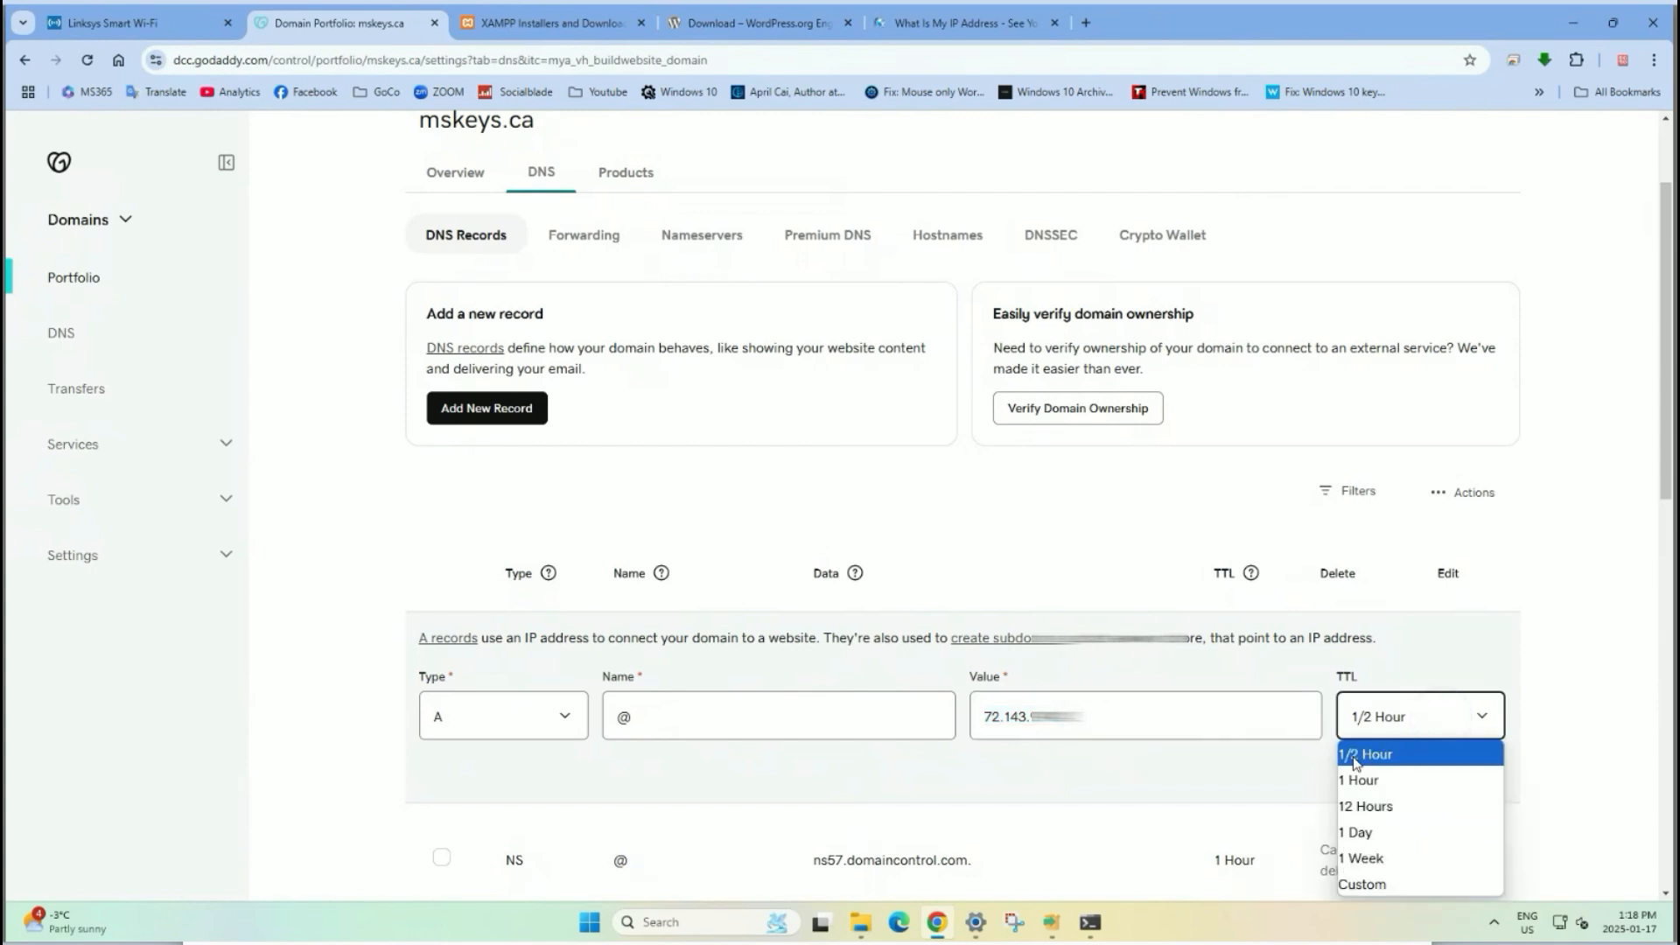
left_click(1559, 745)
left_click(1407, 775)
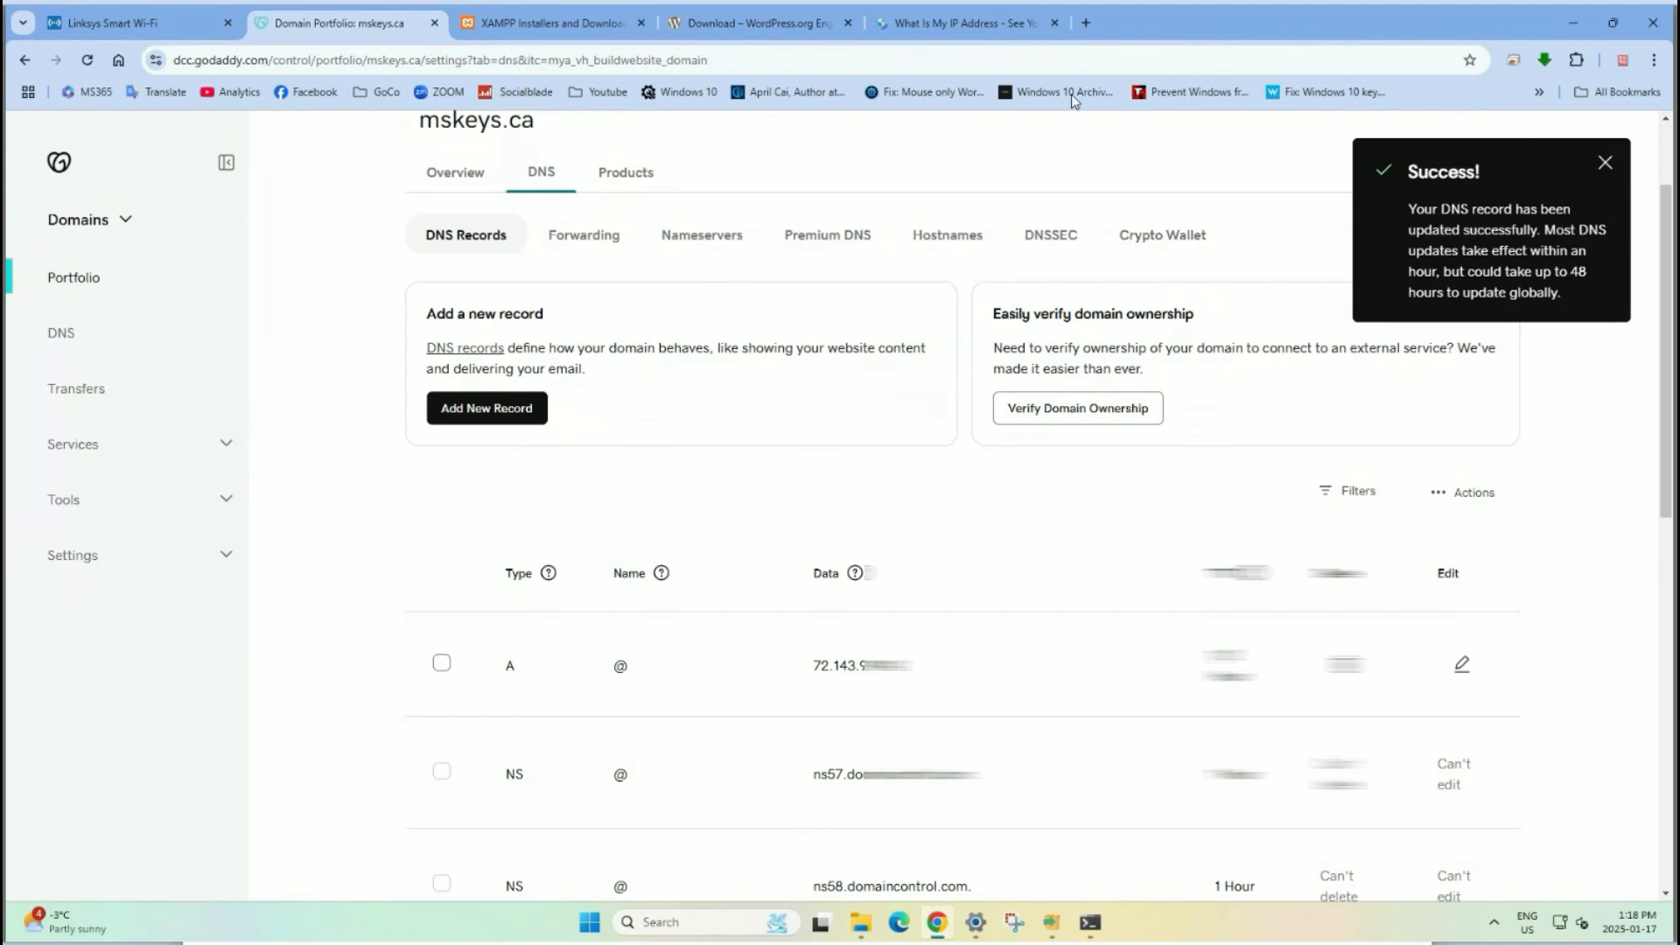
Load mskeys.ca in a new Chrome tab, then bring the XAMPP Setup window forward.
left_click(1088, 23)
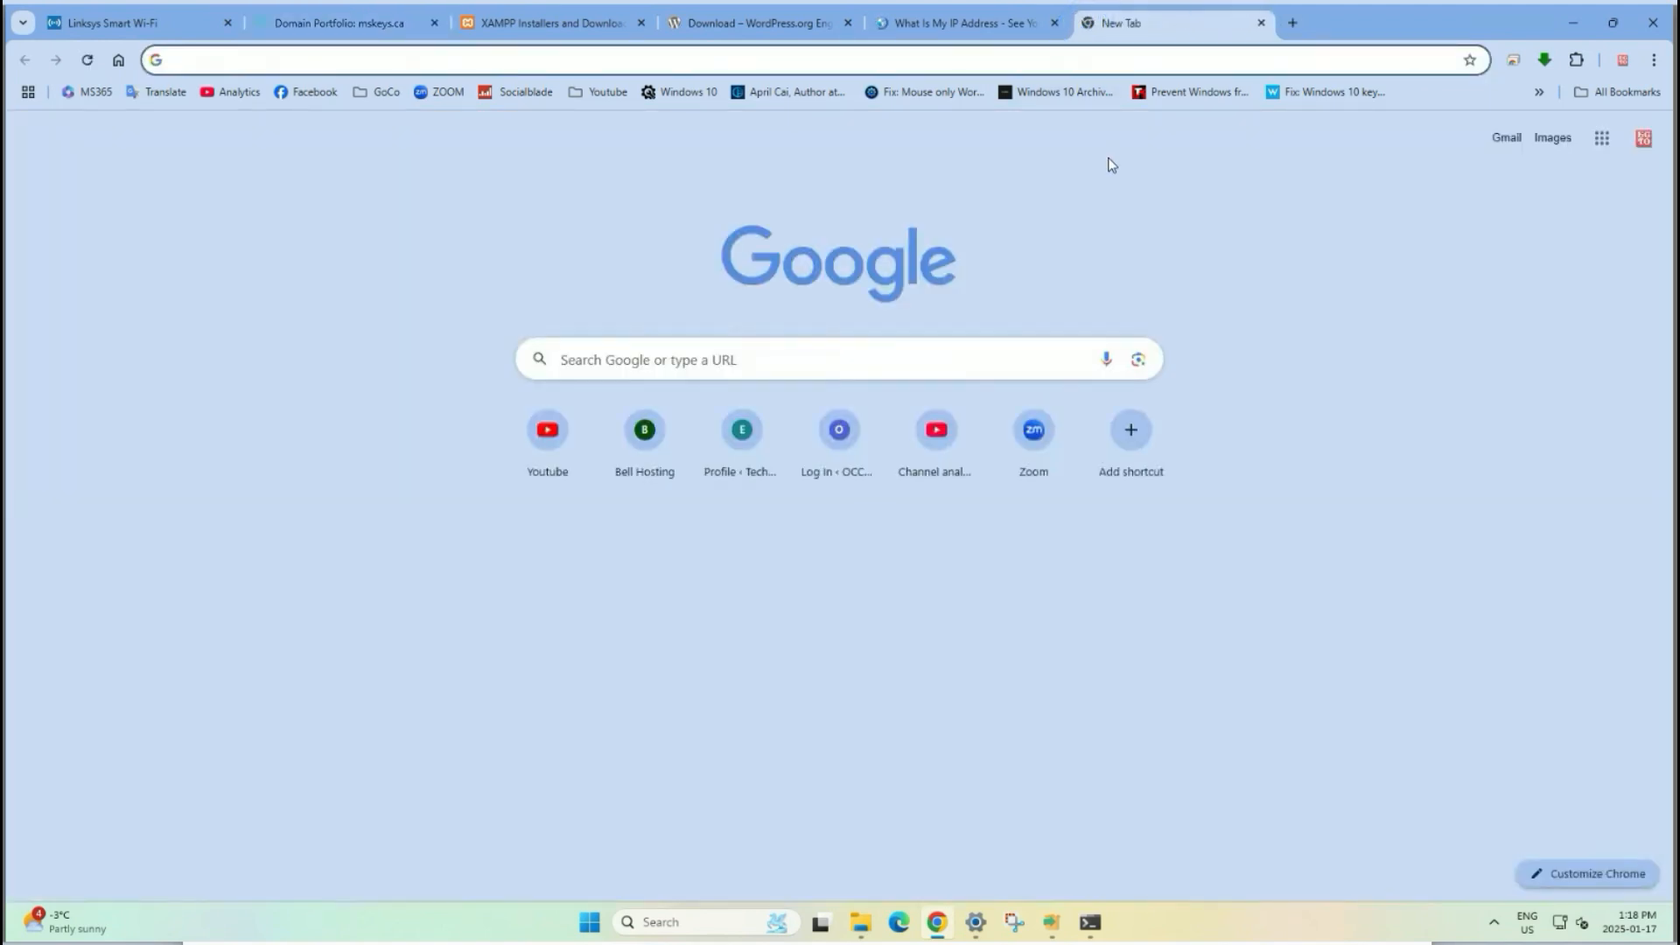
type("my")
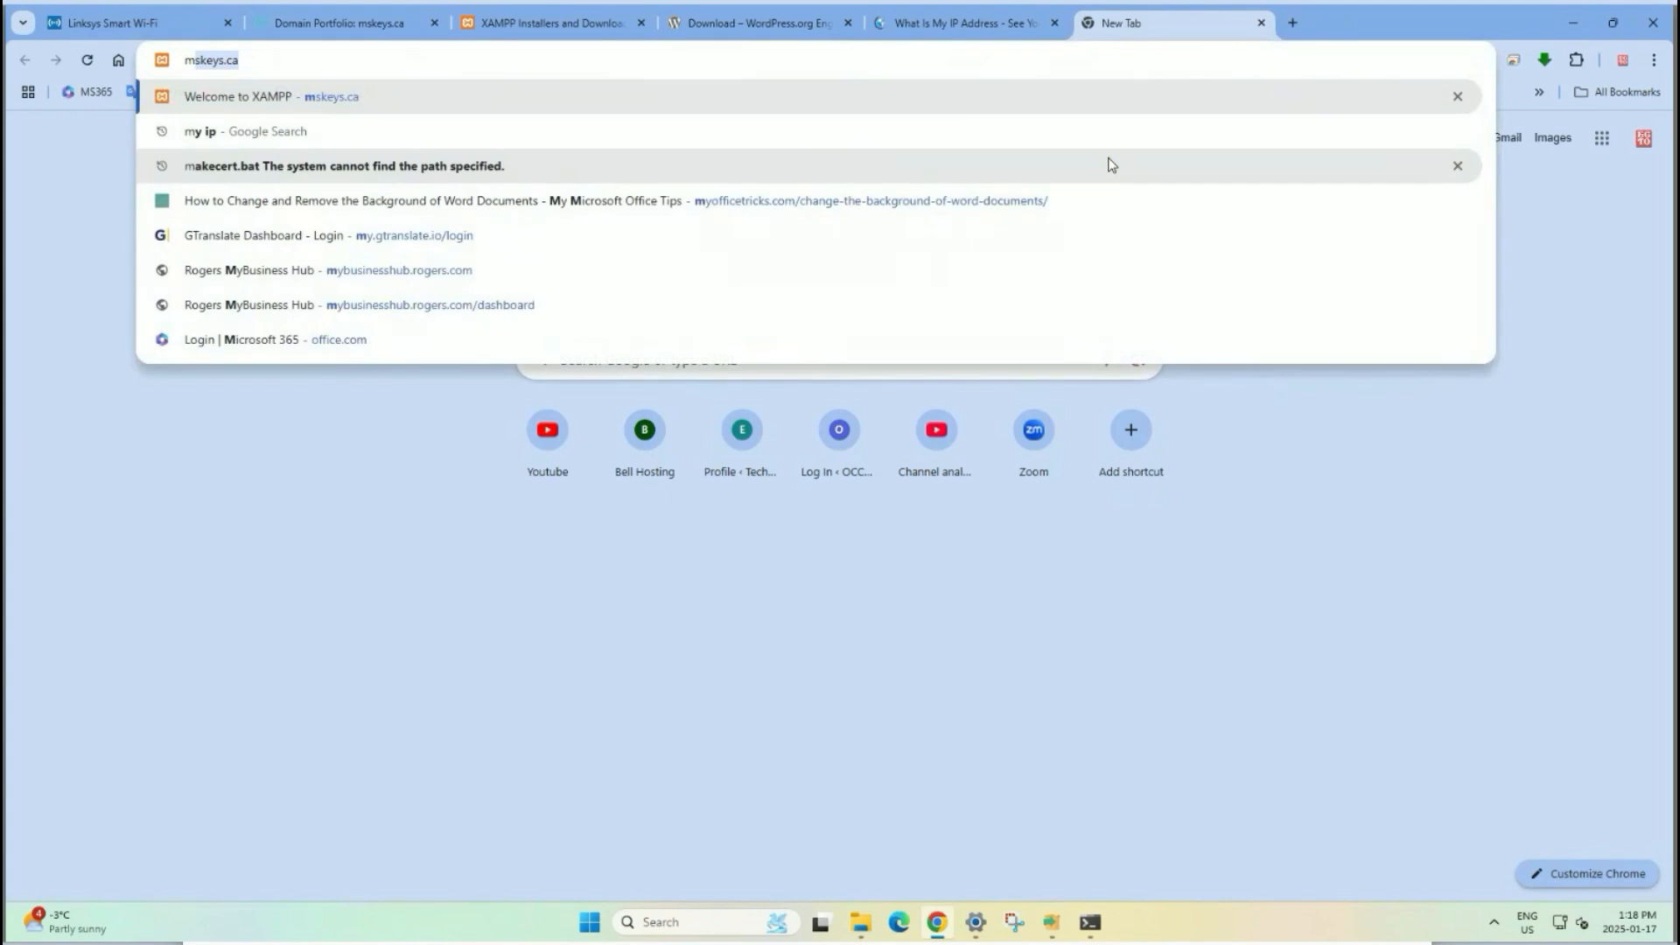
key("BackSpace")
key("BackSpace")
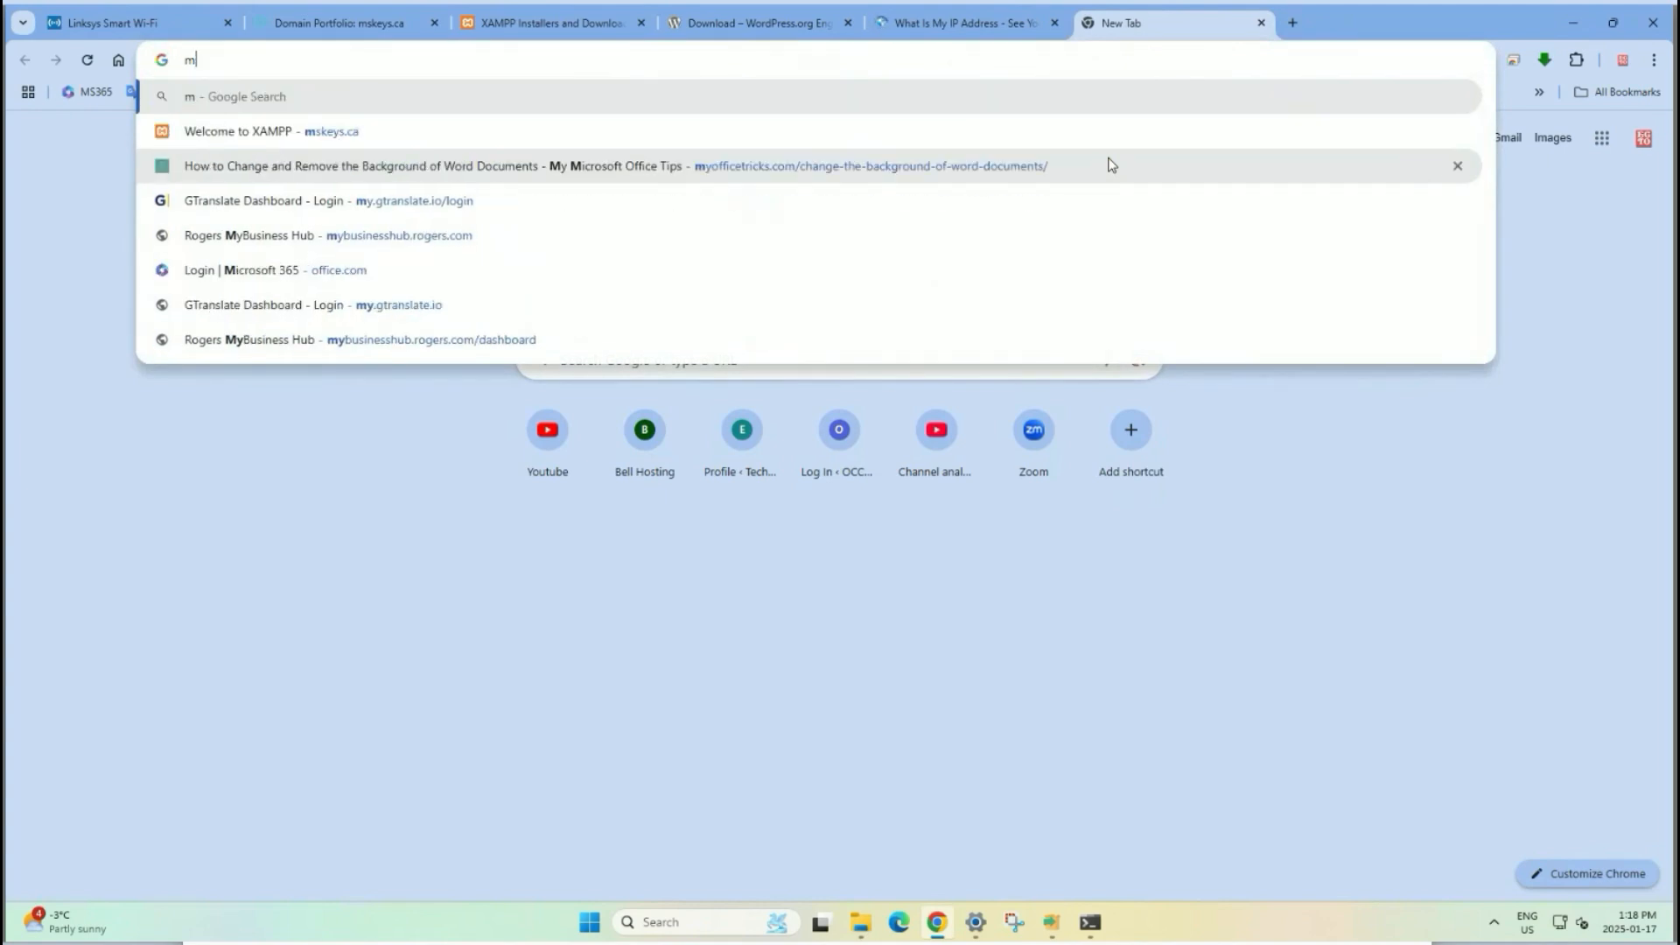
type("s")
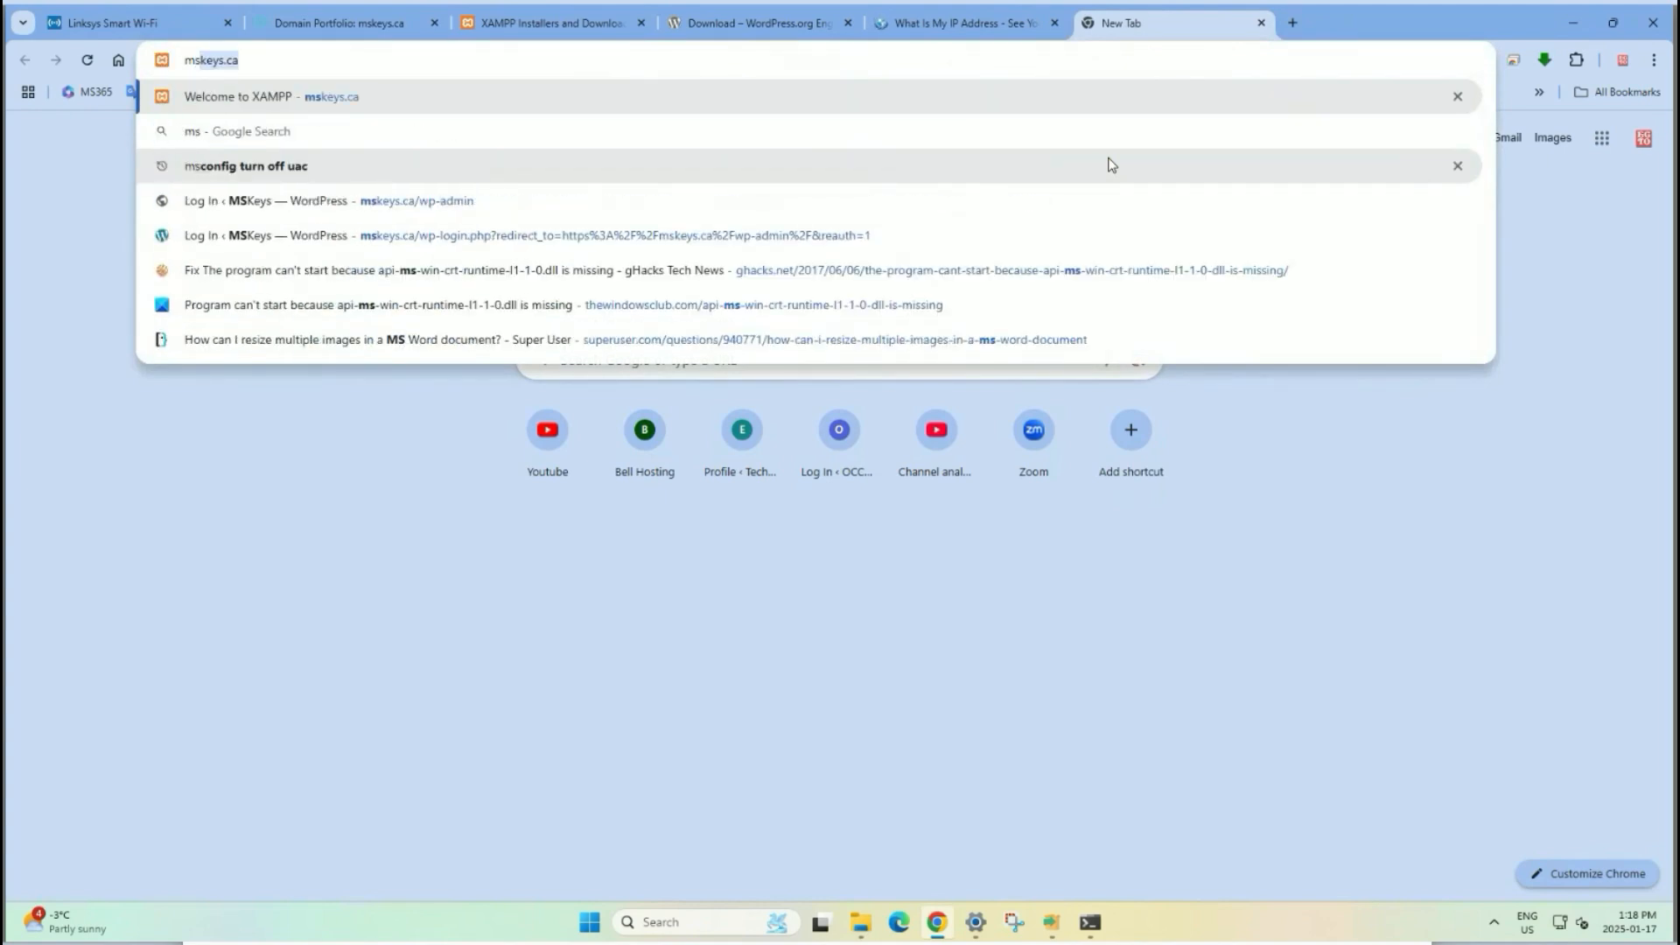
type("keys.")
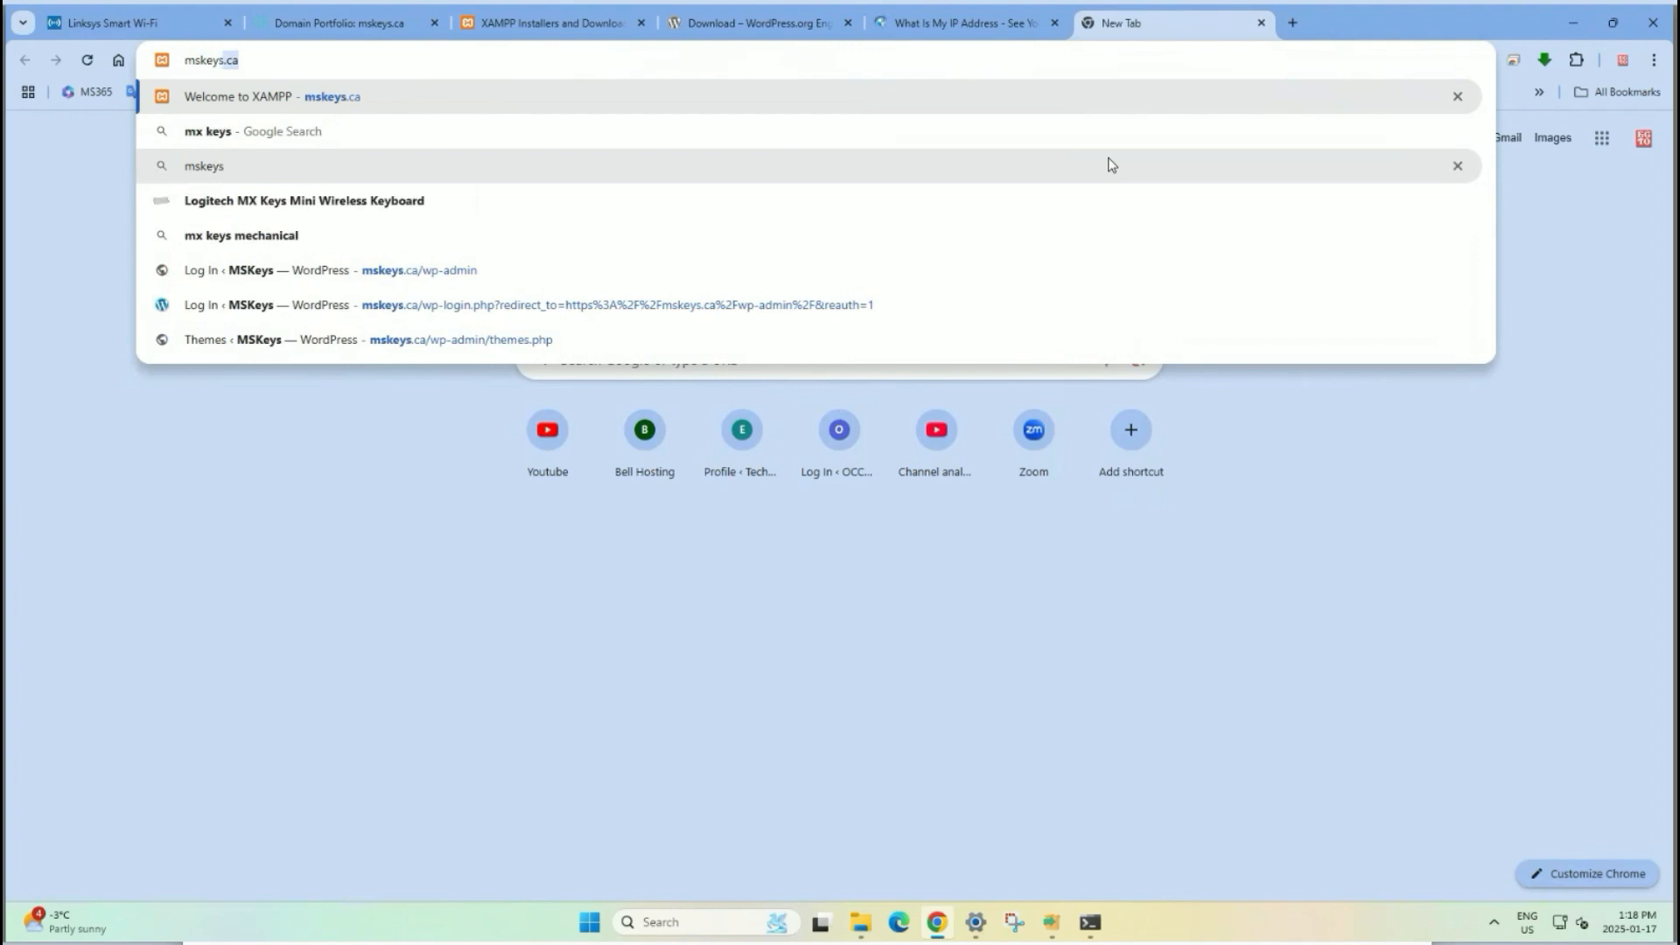
type("ca")
key("Return")
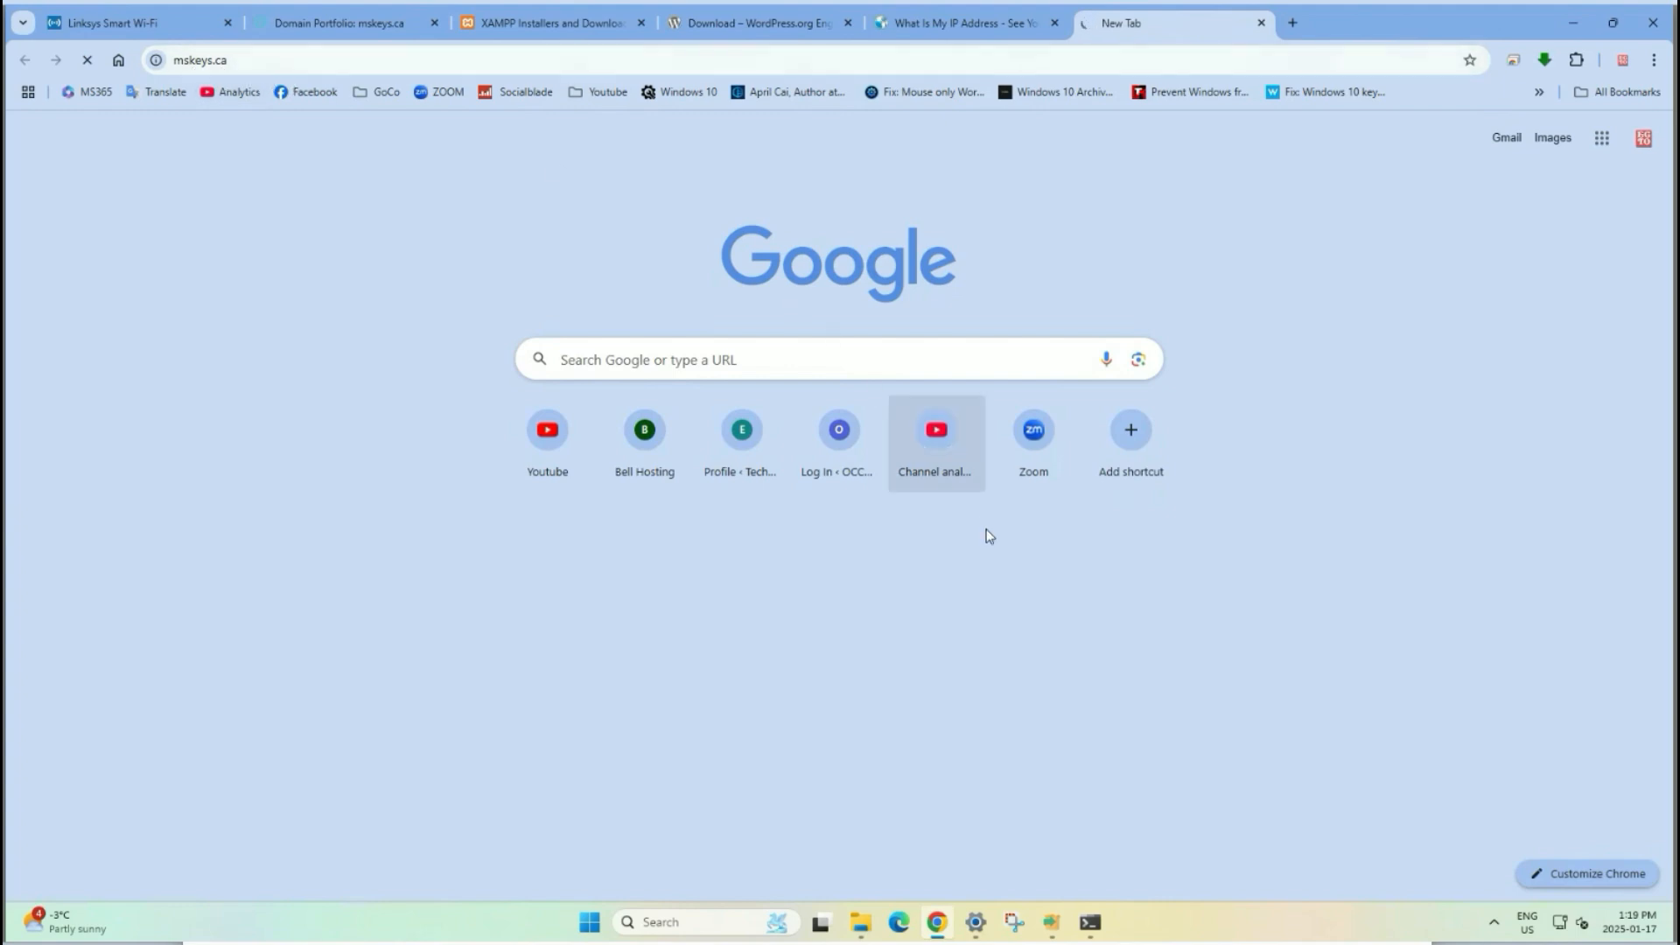
left_click(1059, 925)
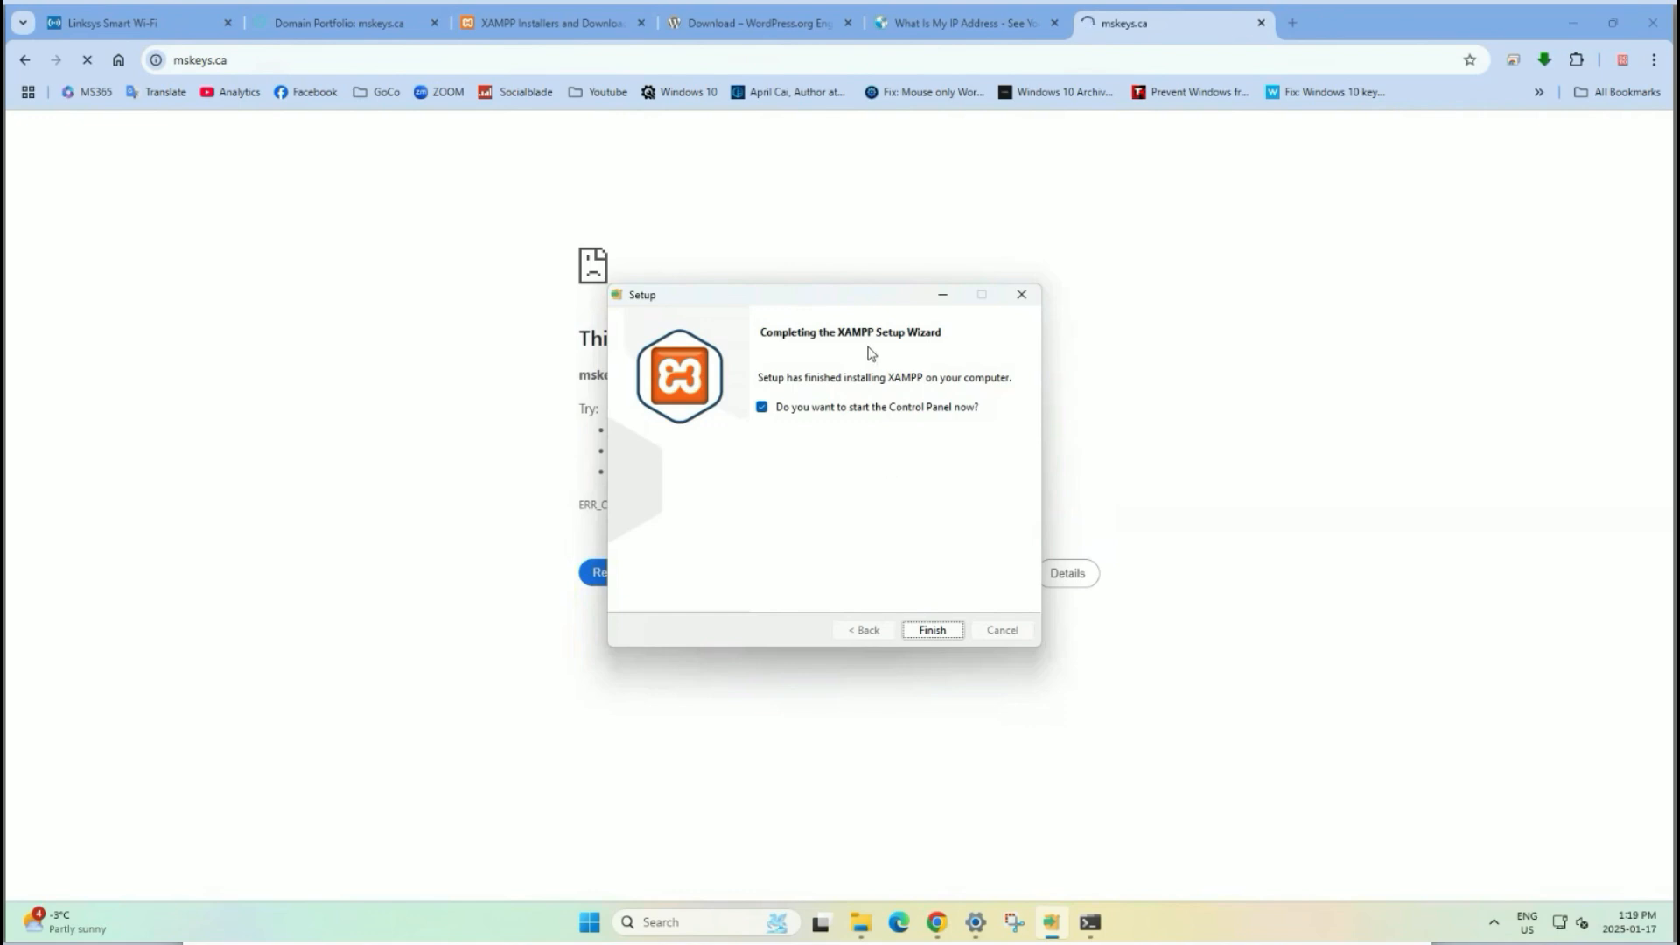
Finish XAMPP Setup and allow the XAMPP Control Panel to run.
left_click_drag(862, 296, 1342, 291)
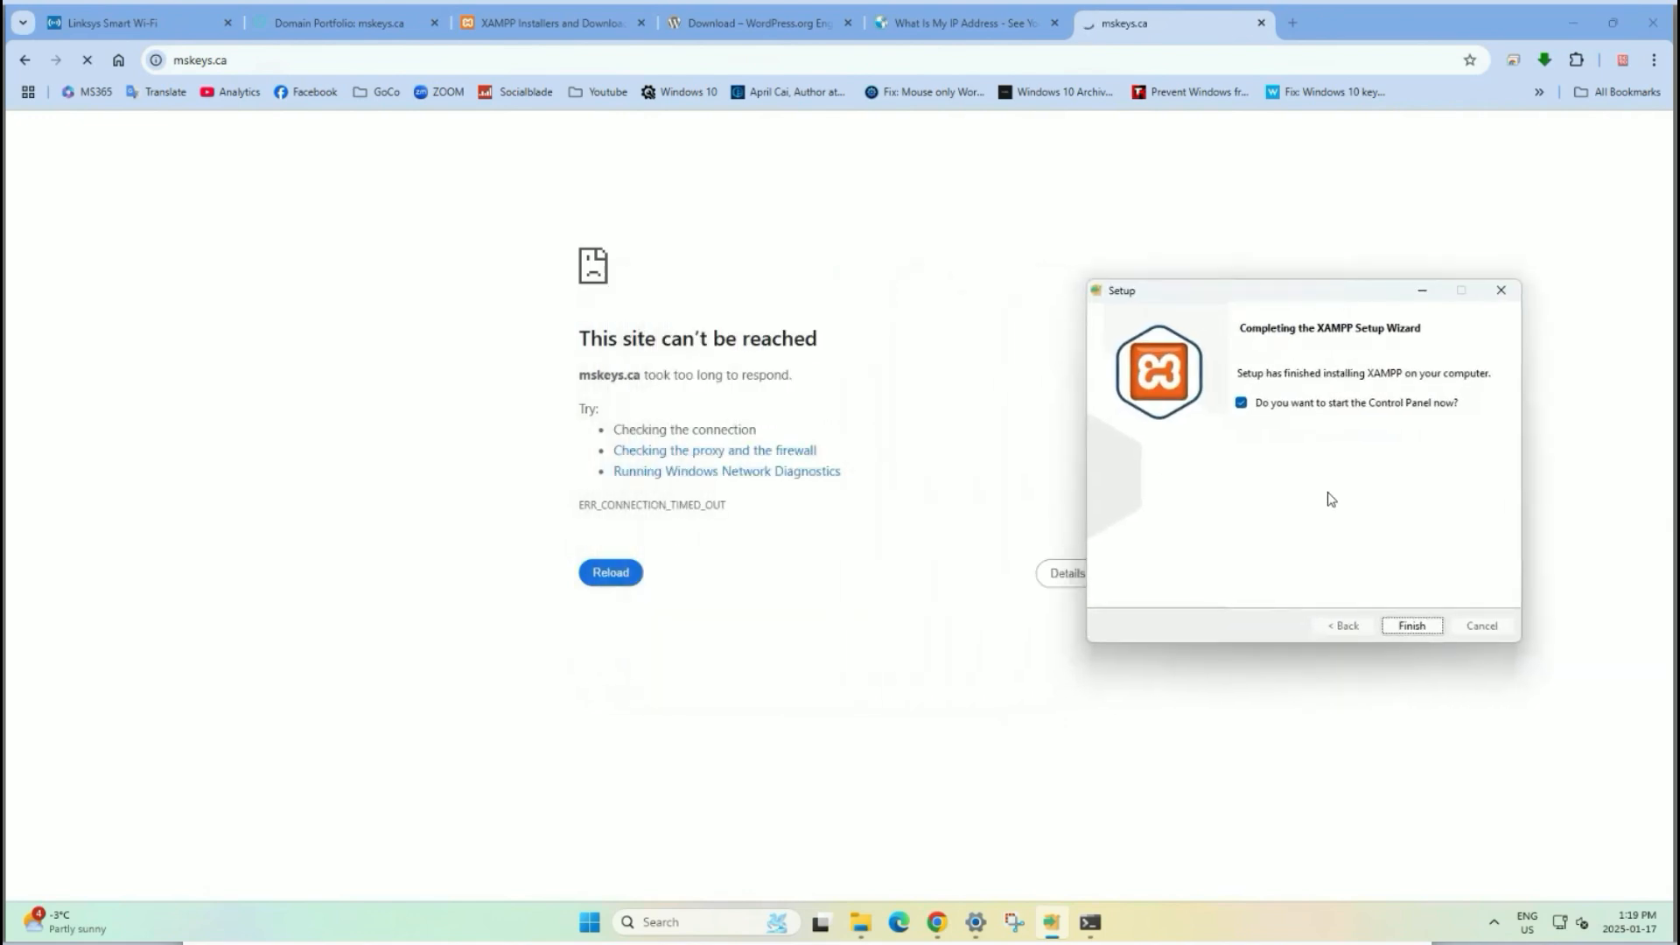
left_click(1409, 626)
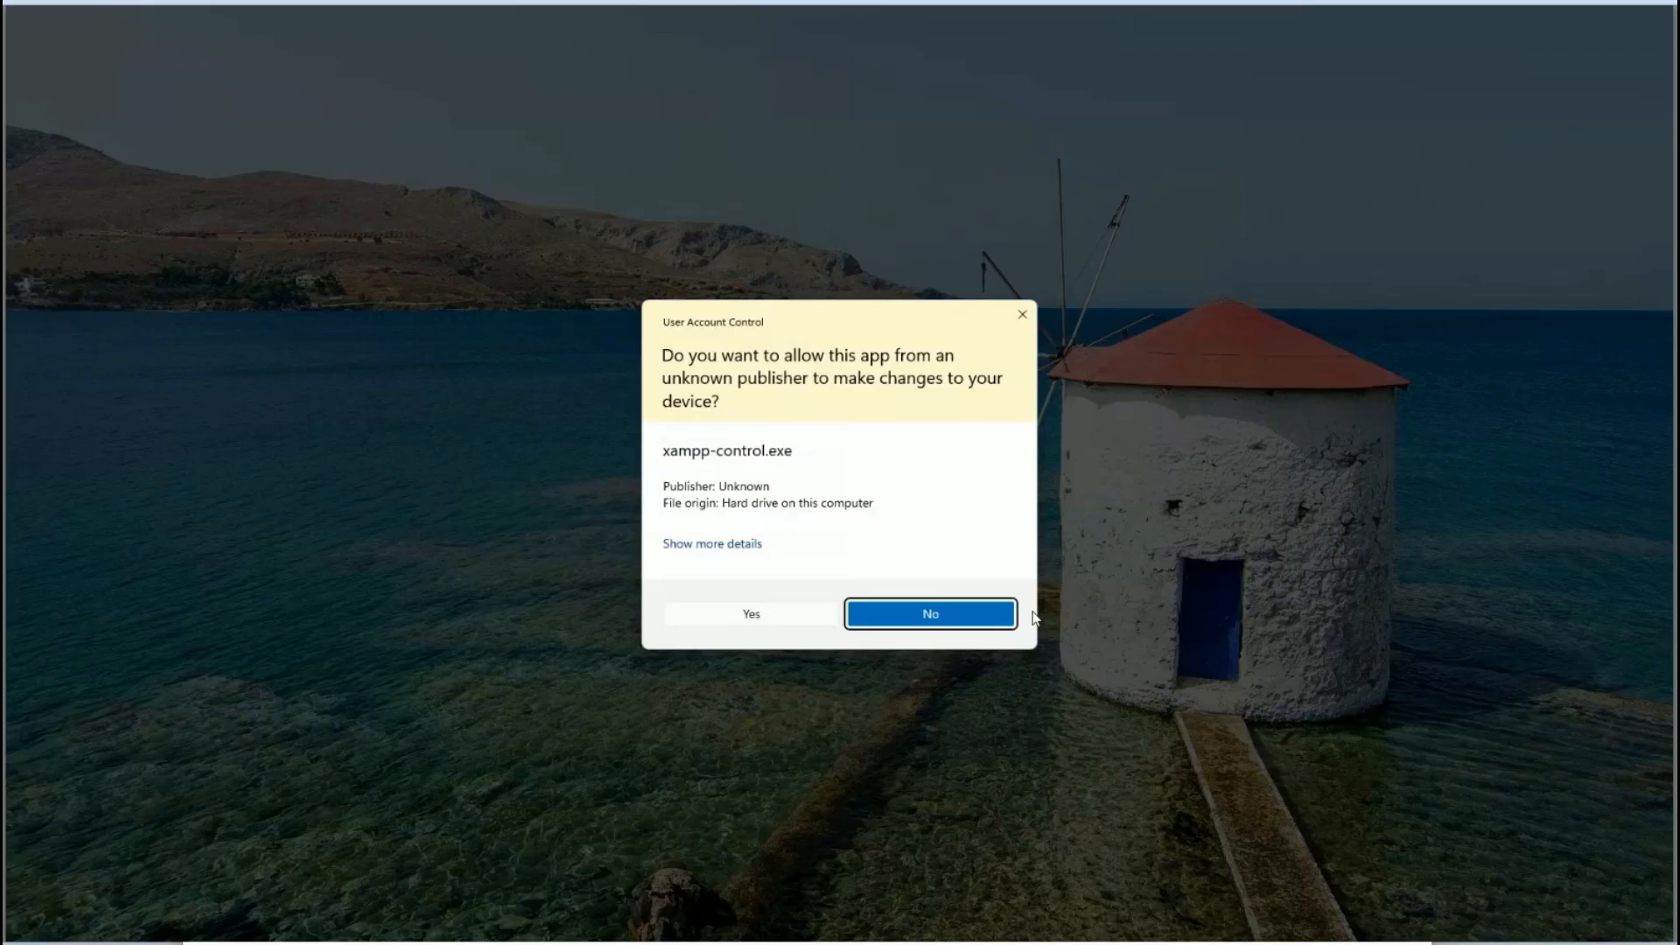
left_click(788, 615)
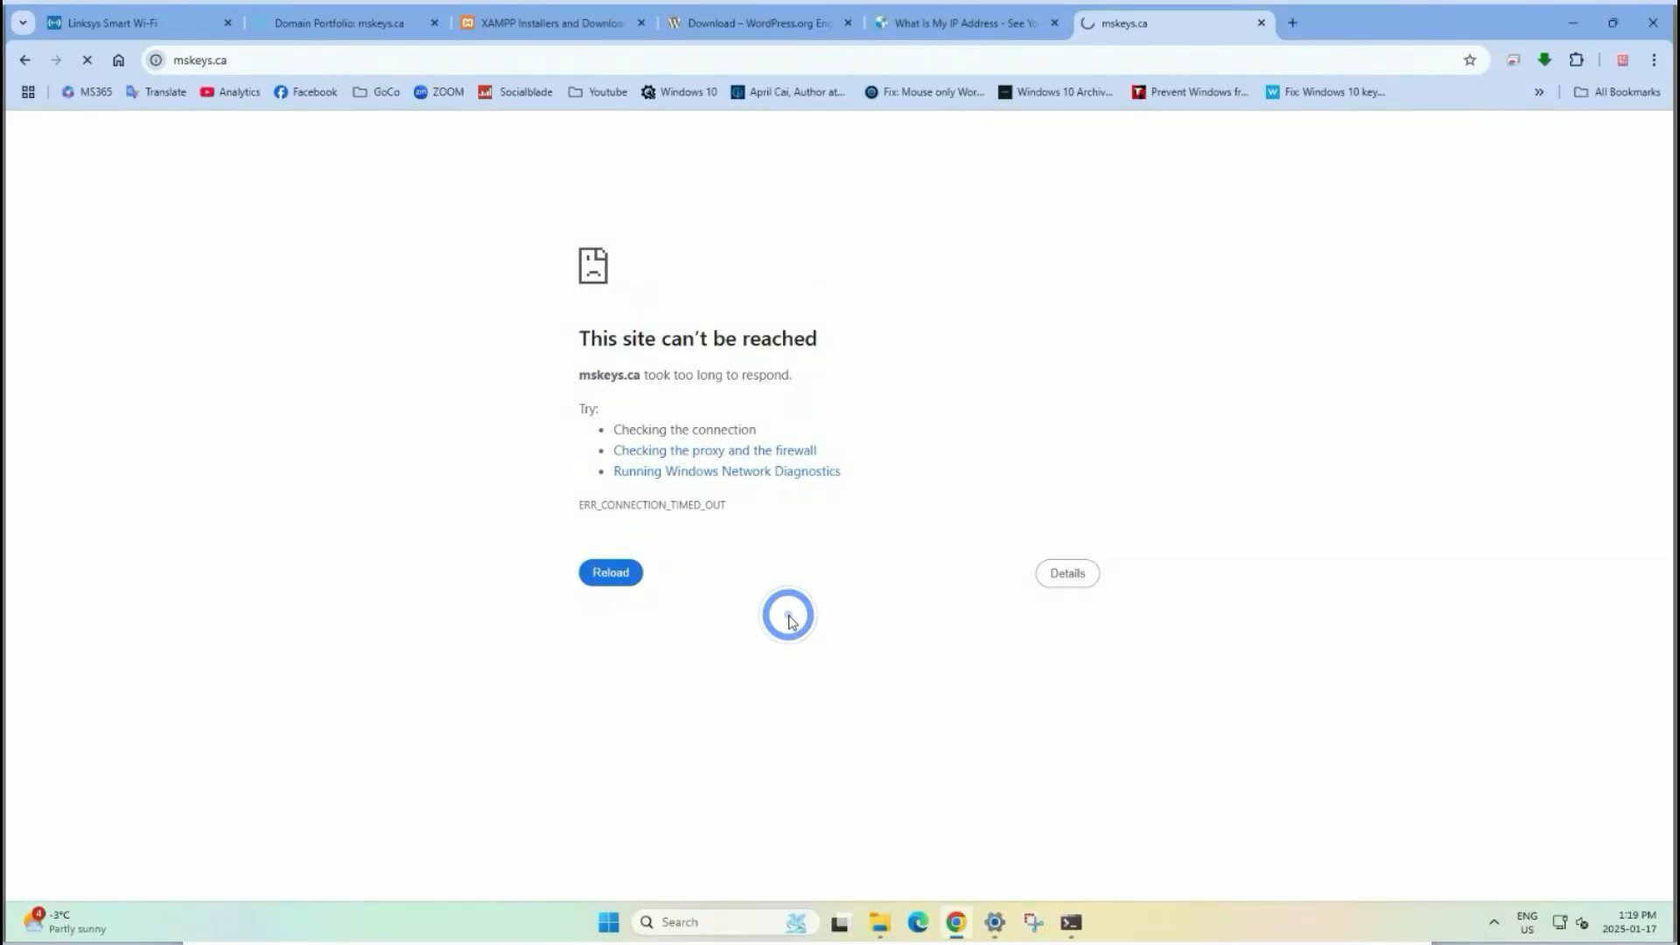
left_click_drag(344, 23, 1152, 439)
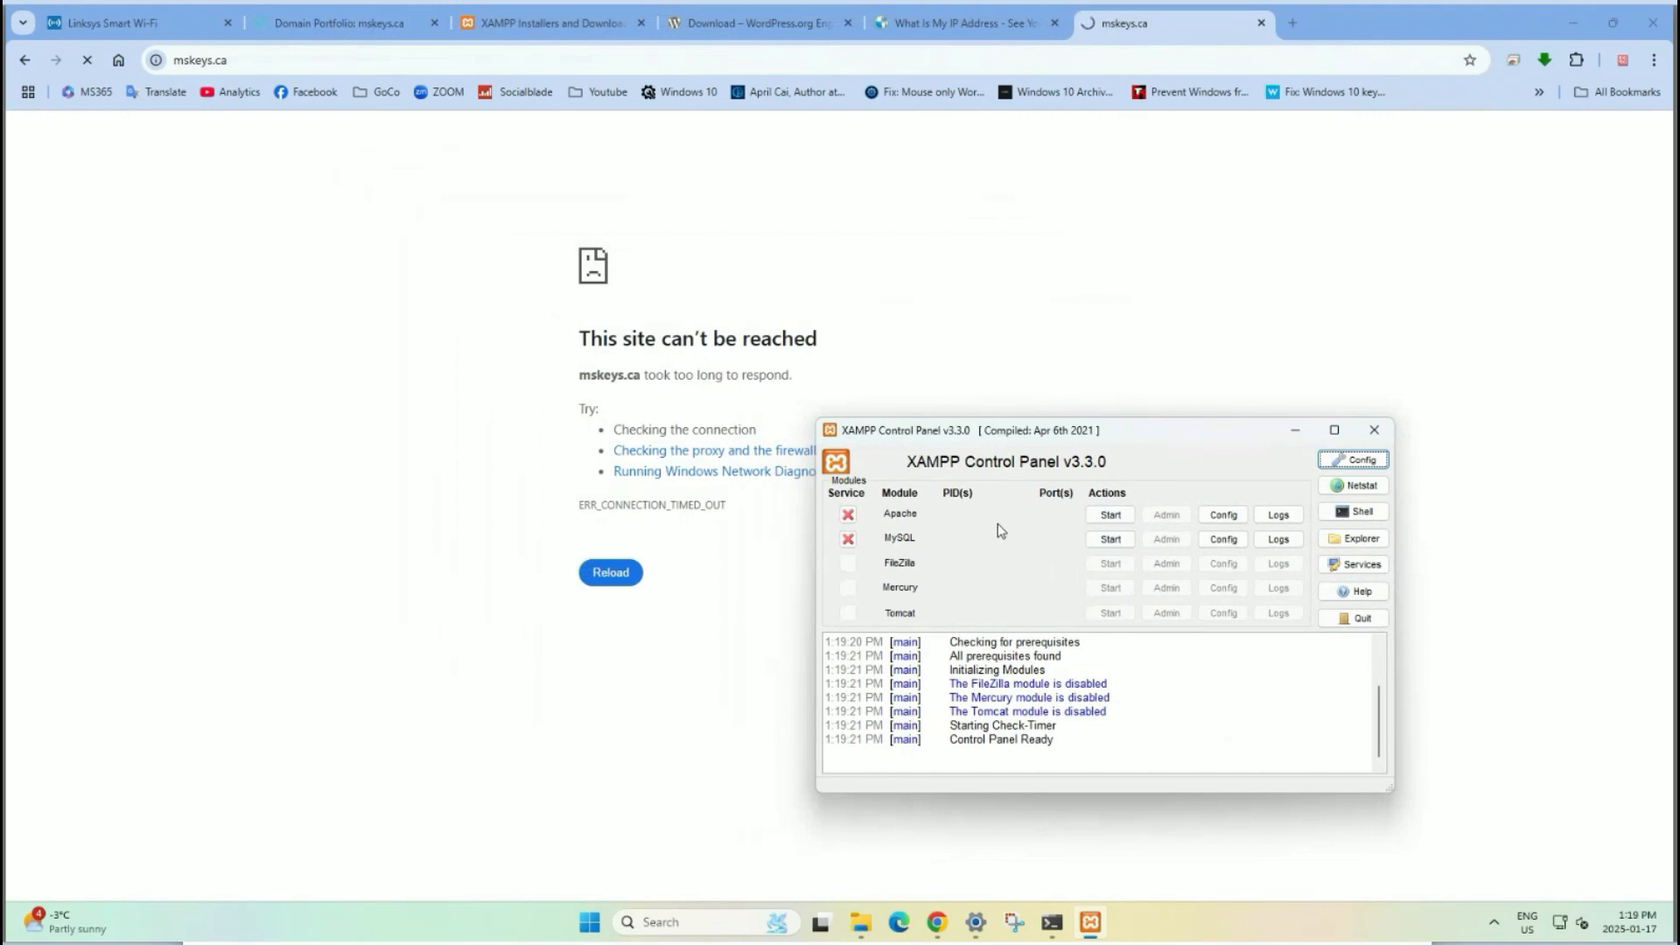
Start Apache and MySQL, then reload mskeys.ca to reach the XAMPP dashboard.
left_click(1103, 522)
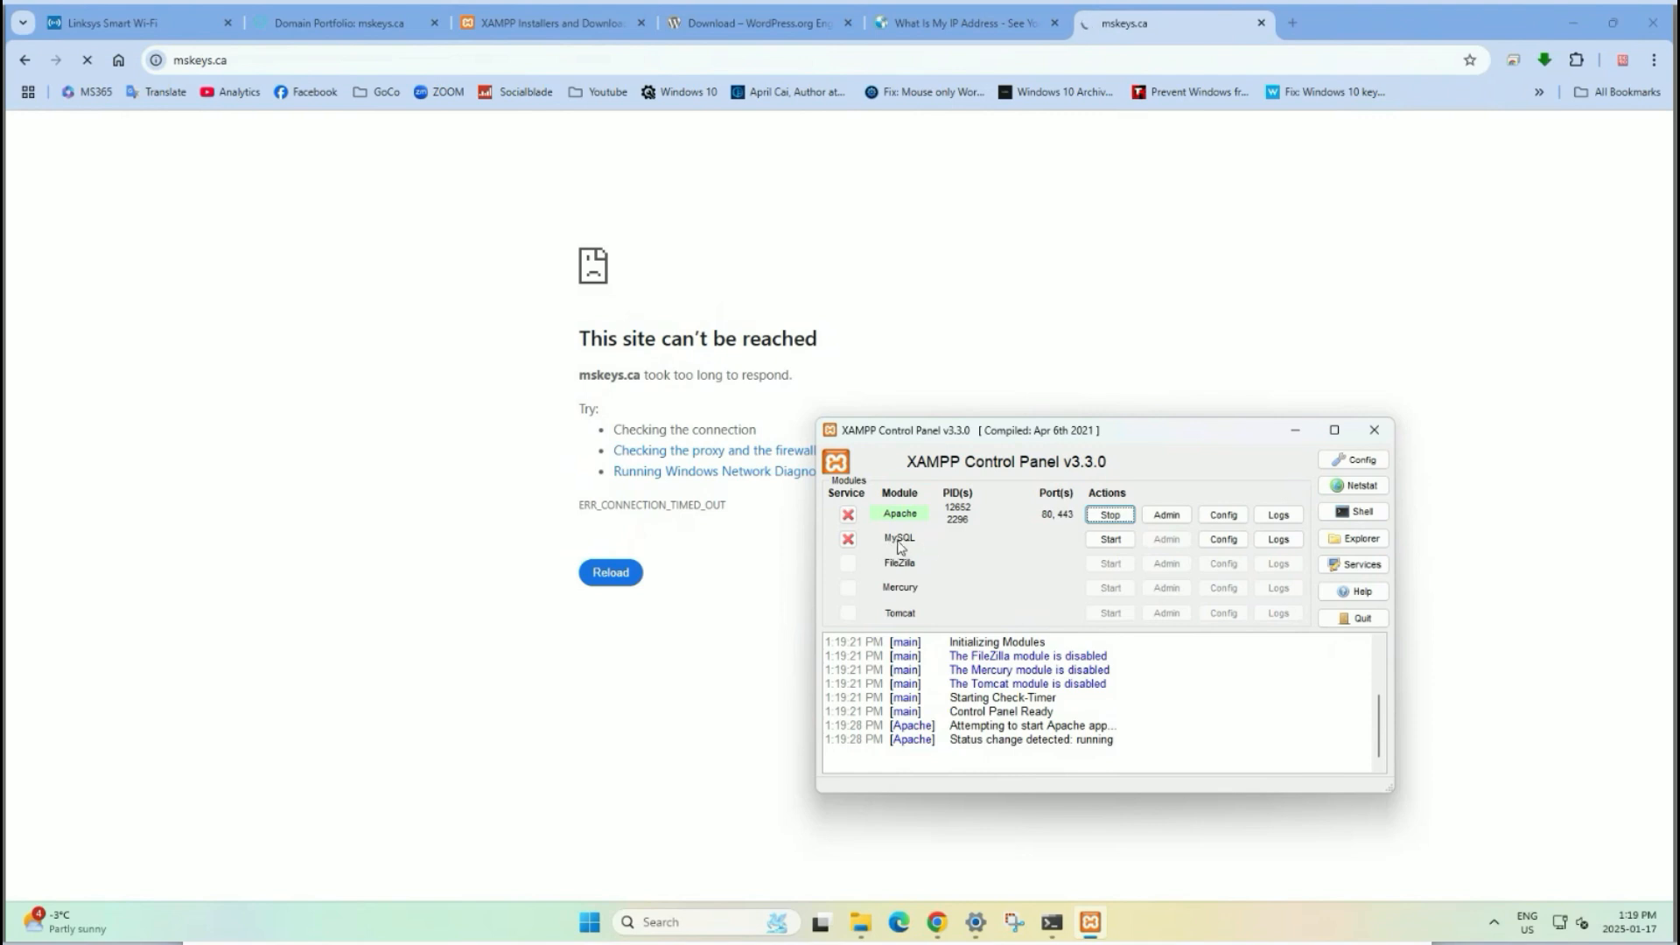
left_click(1104, 539)
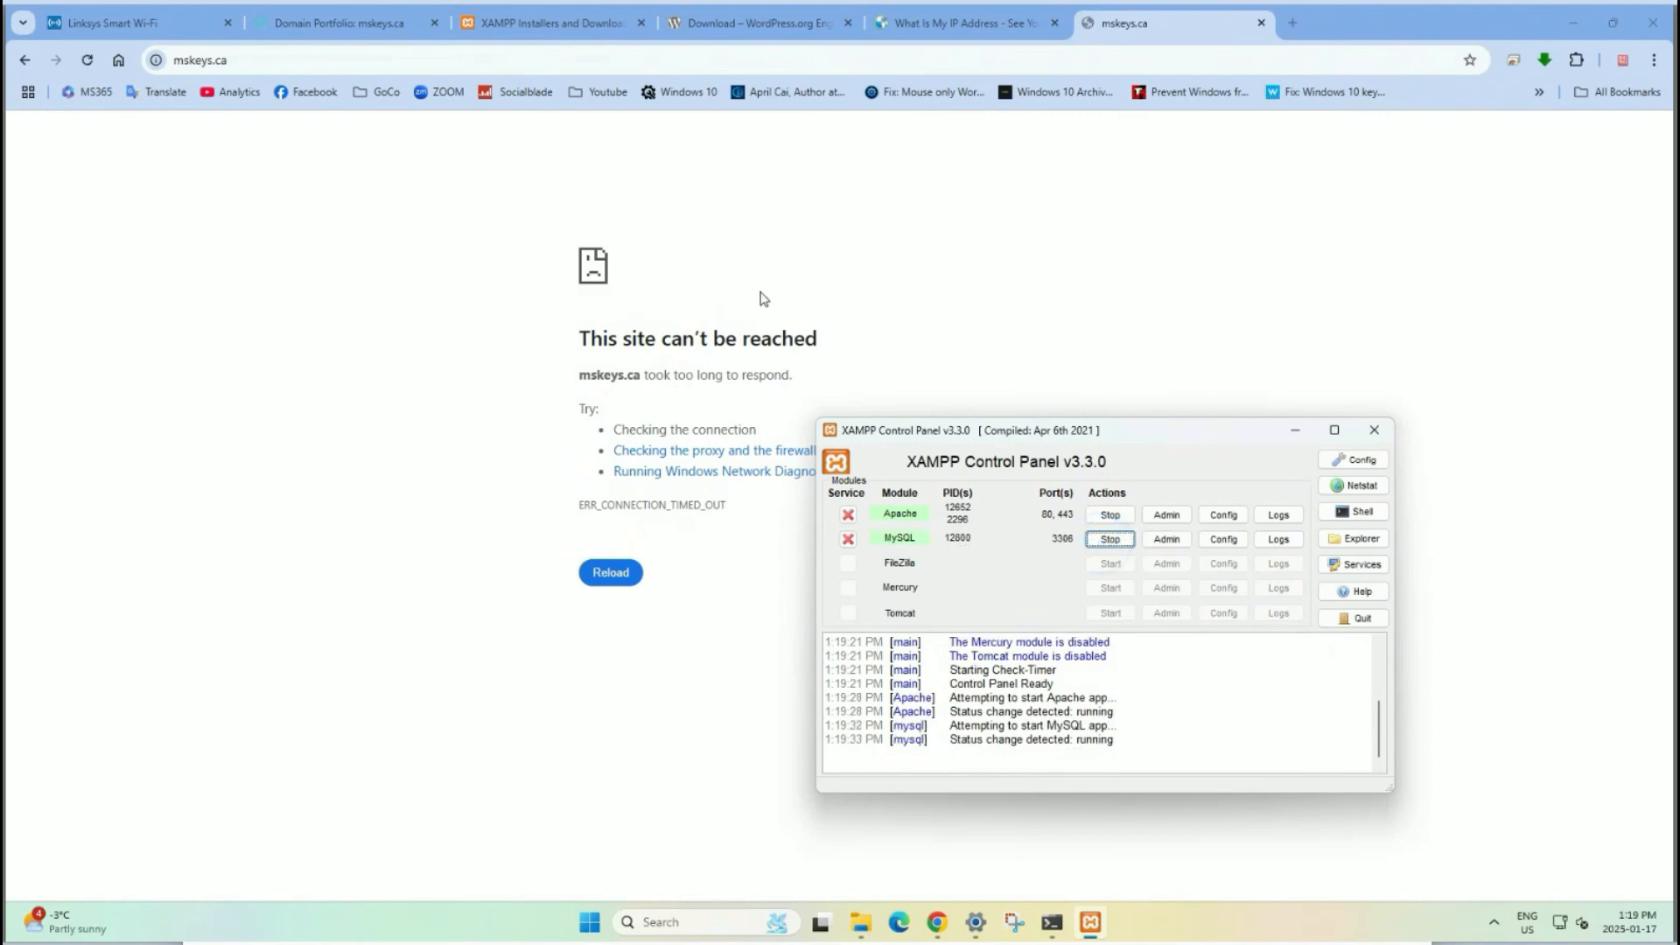
left_click(88, 66)
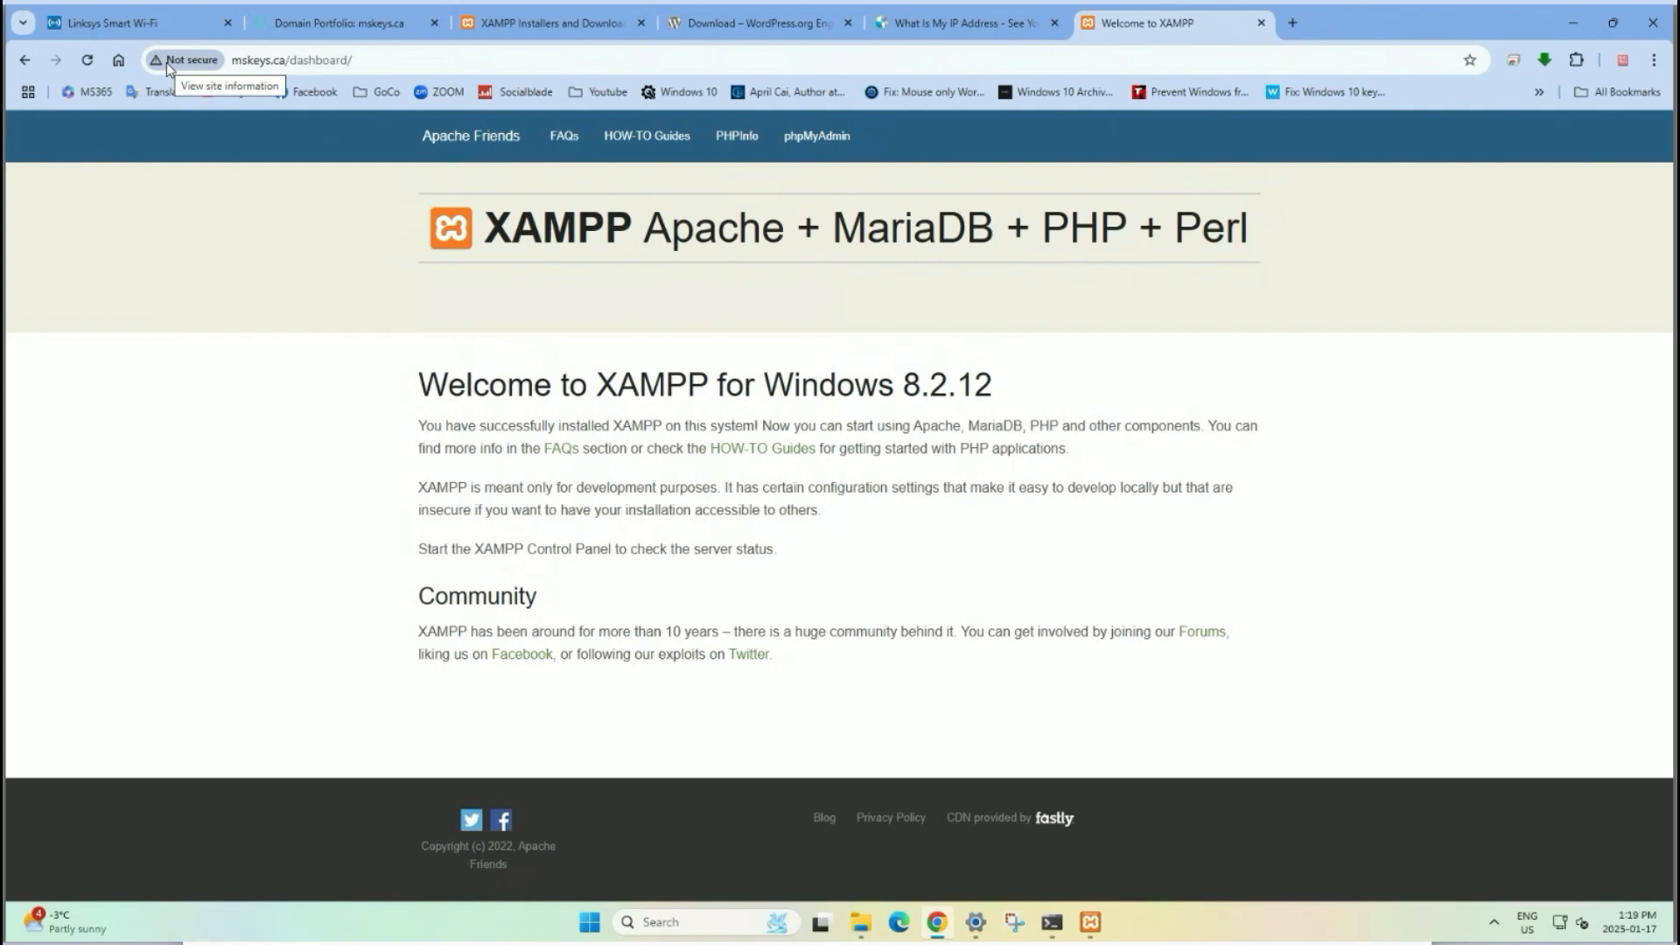
Open a fresh blank Chrome tab beside the not-secure mskeys.ca XAMPP dashboard.
left_click(1290, 26)
Search Google for zerossl and open the ZeroSSL | Free SSL Certificates result.
type("se")
key("BackSpace")
key("BackSpace")
key("BackSpace")
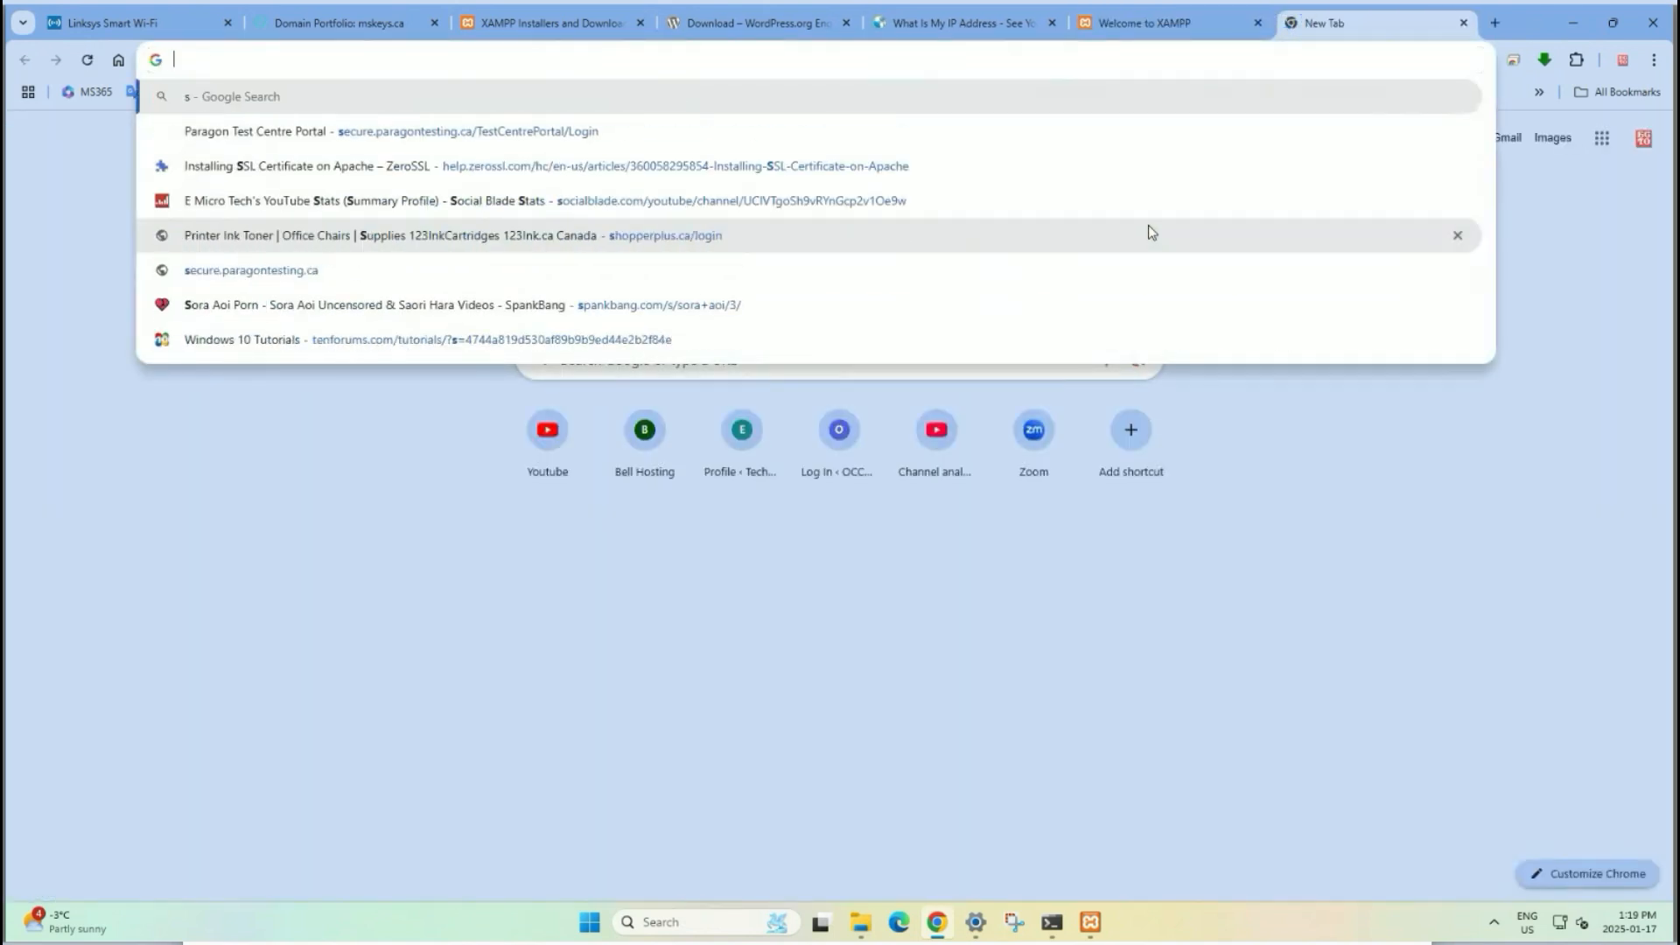
type("zero")
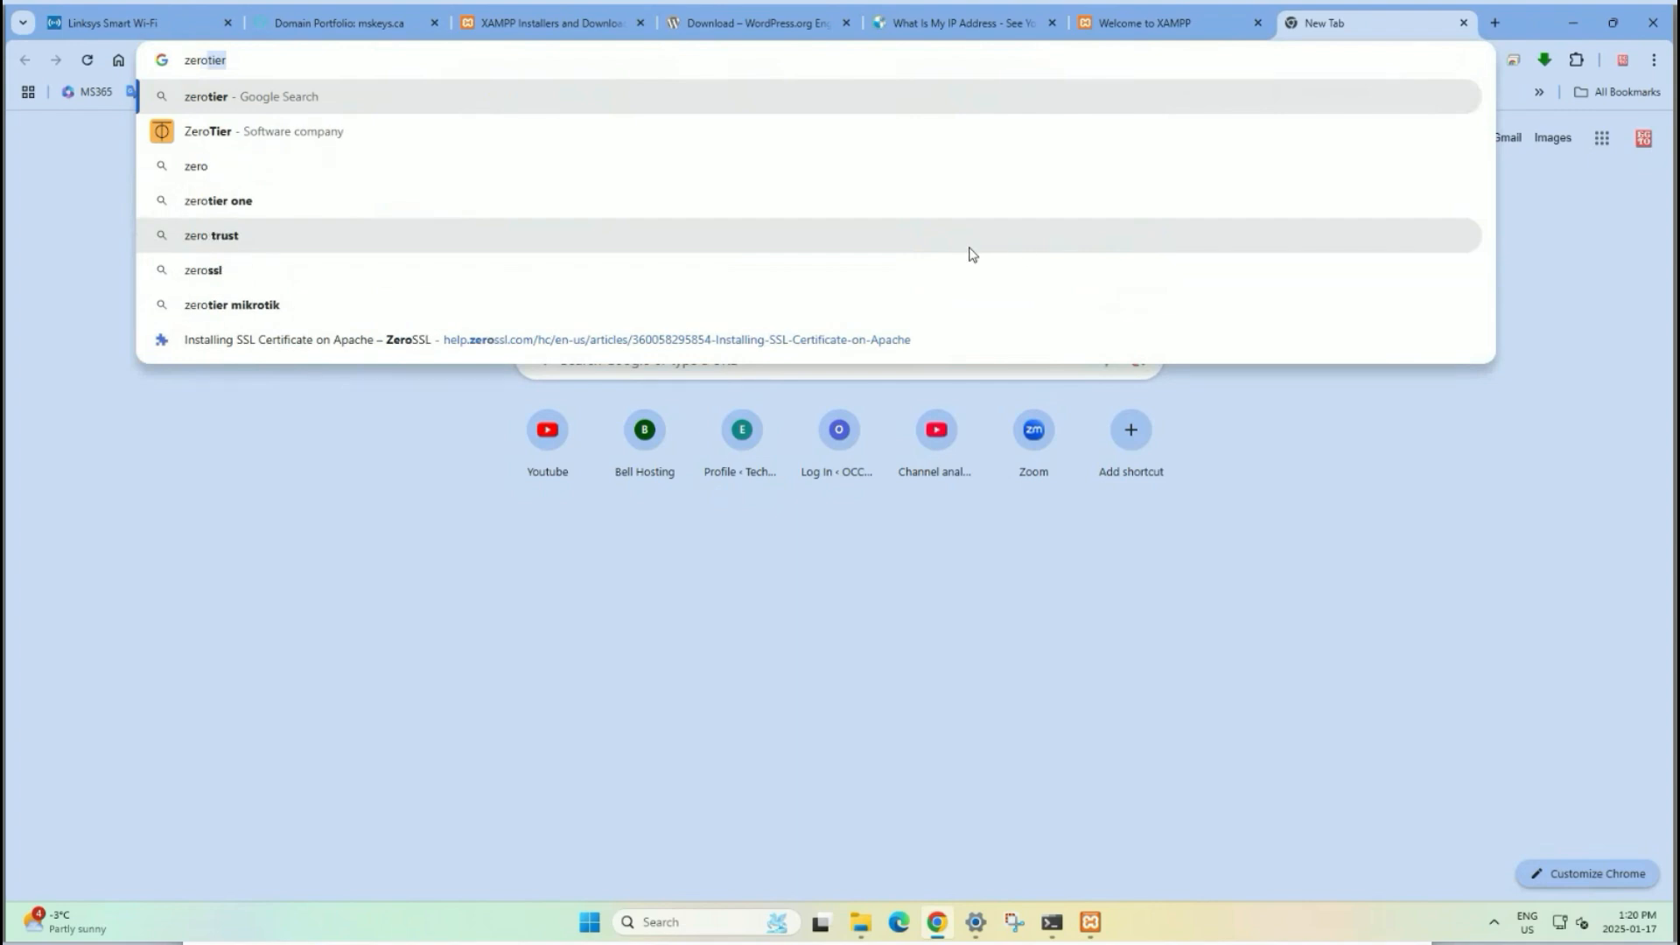
type("sscl")
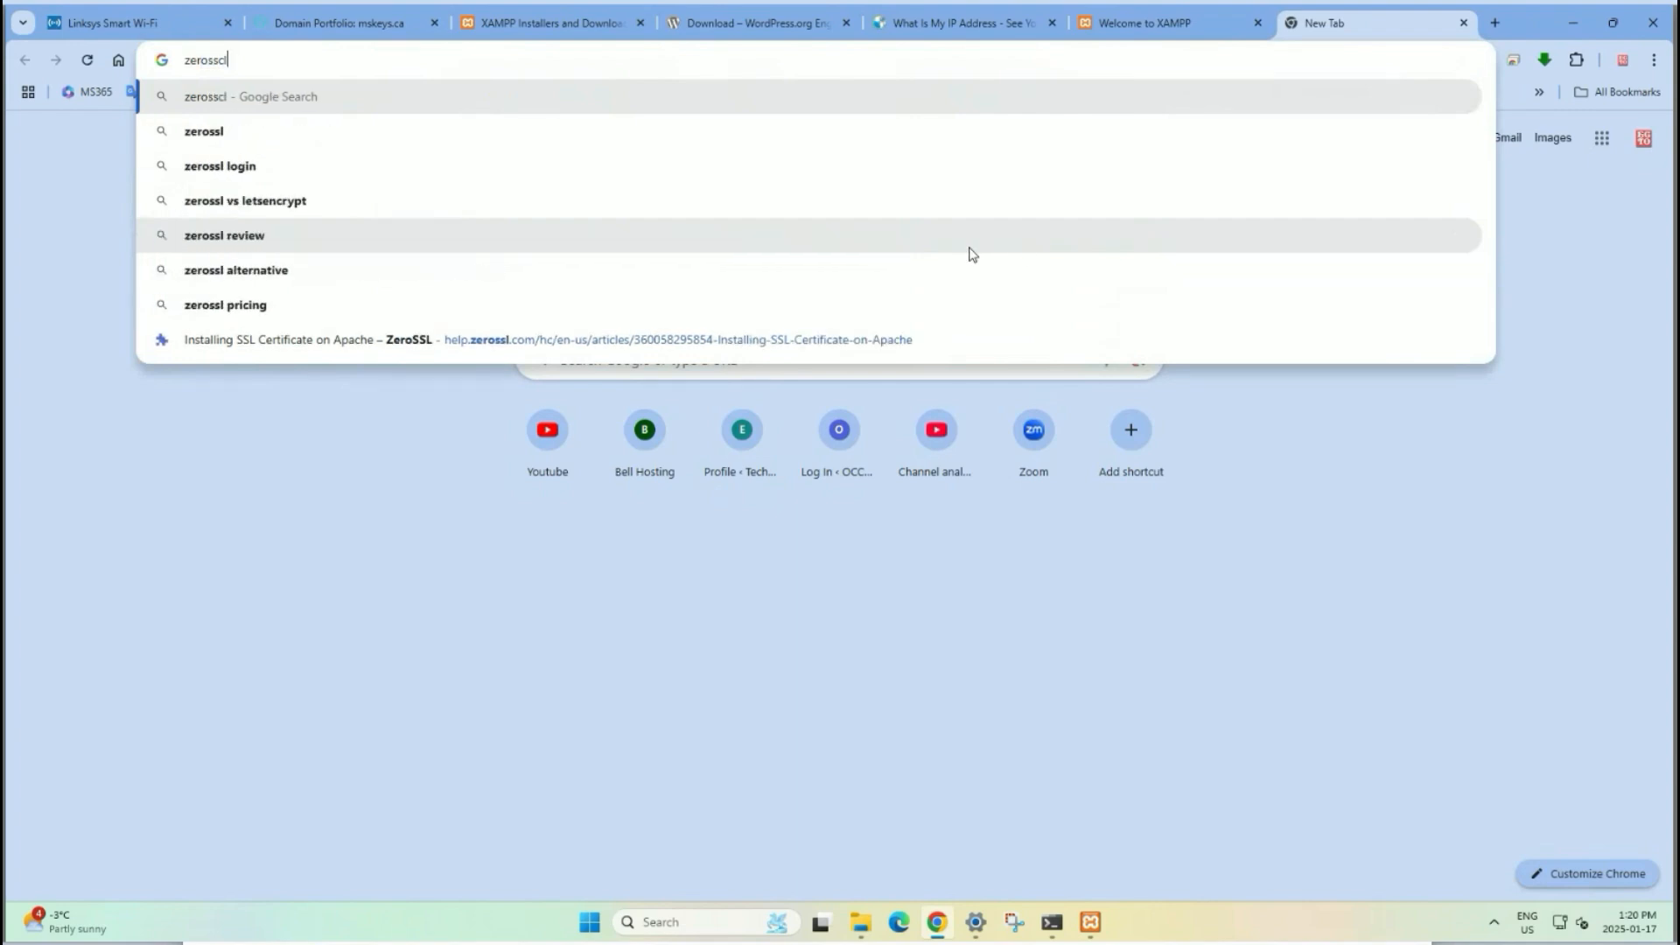
key("Return")
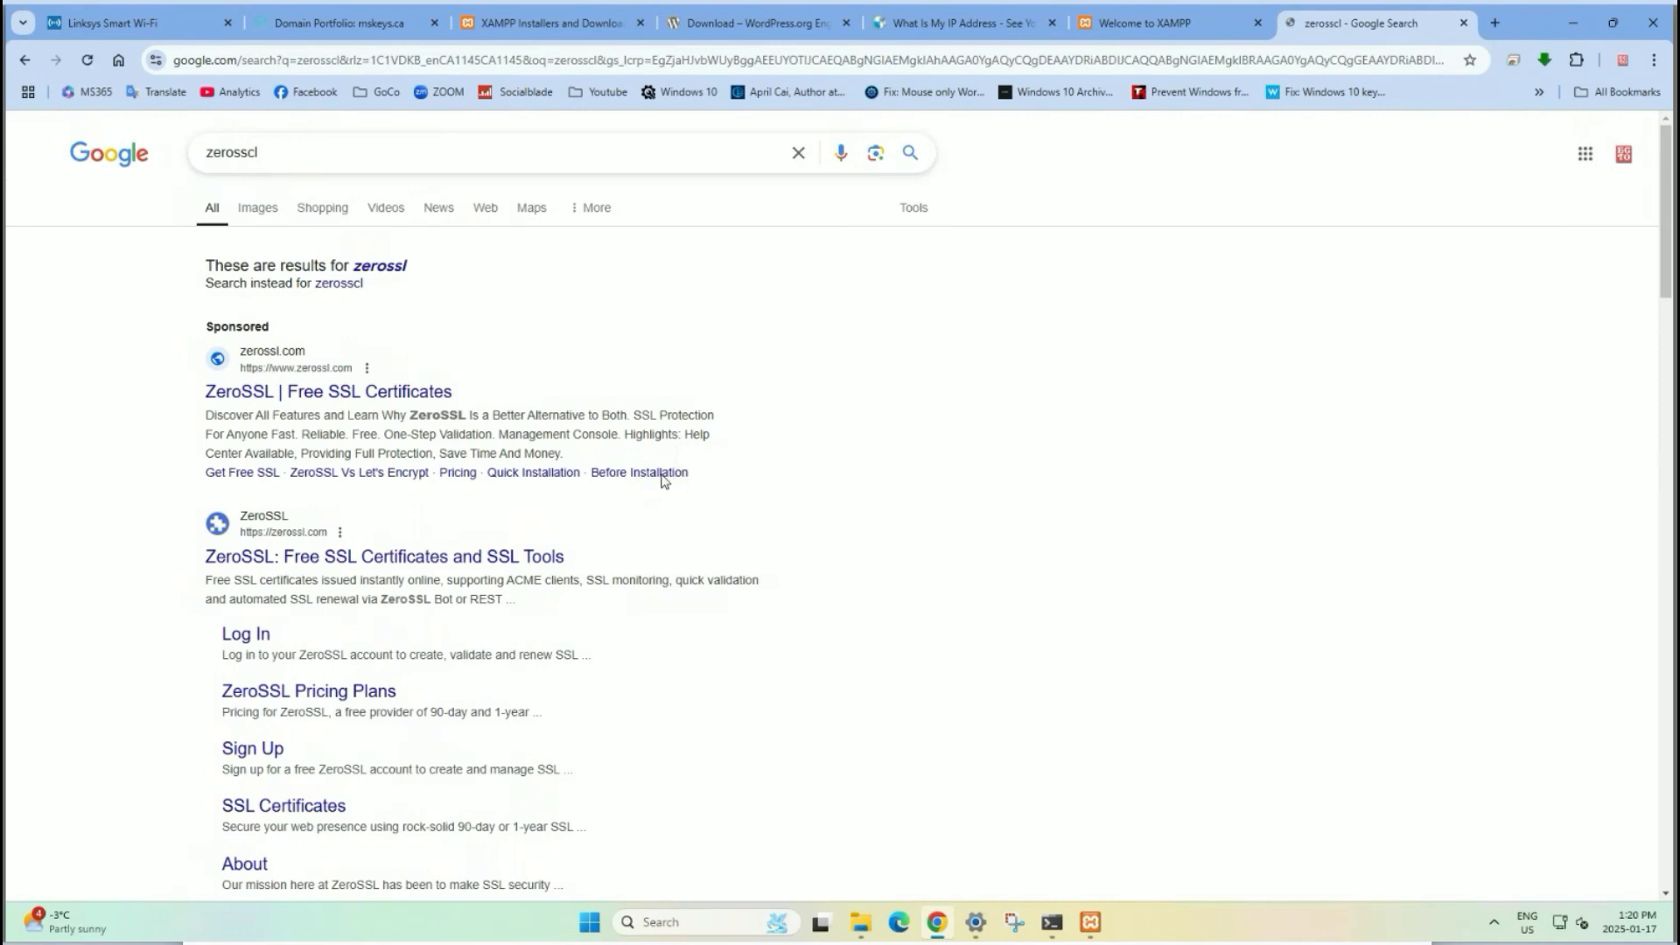
left_click(343, 395)
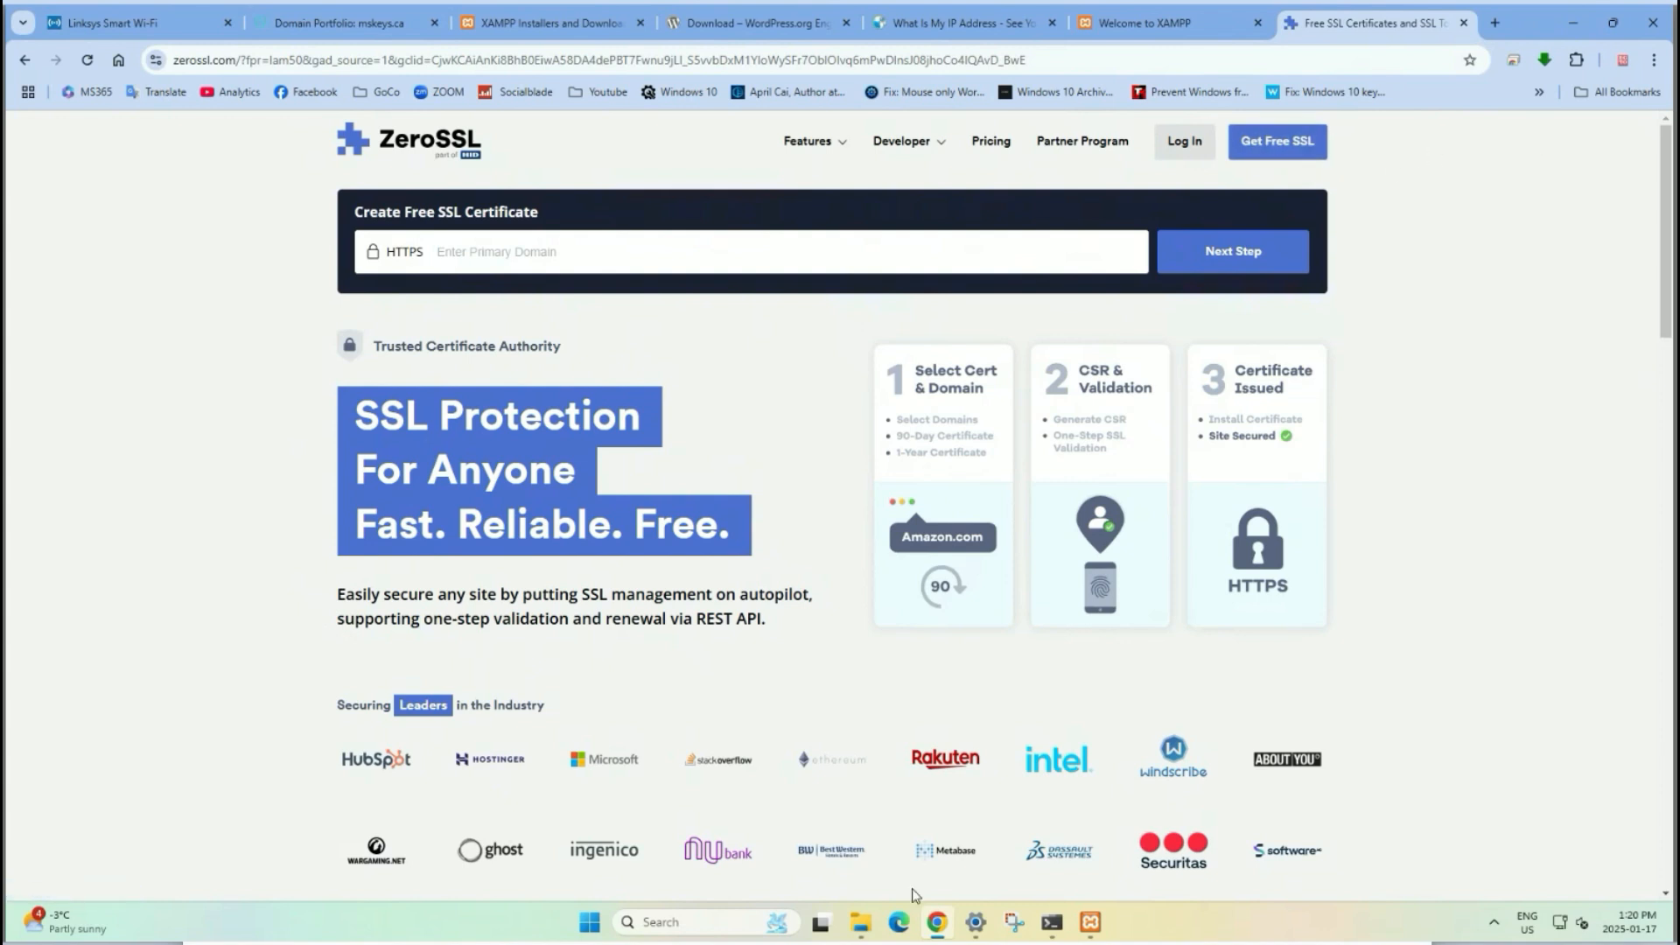
Copy ca_bundle.crt, certificate.crt and private.key from the Downloads\mskeys.ca folder.
left_click(859, 923)
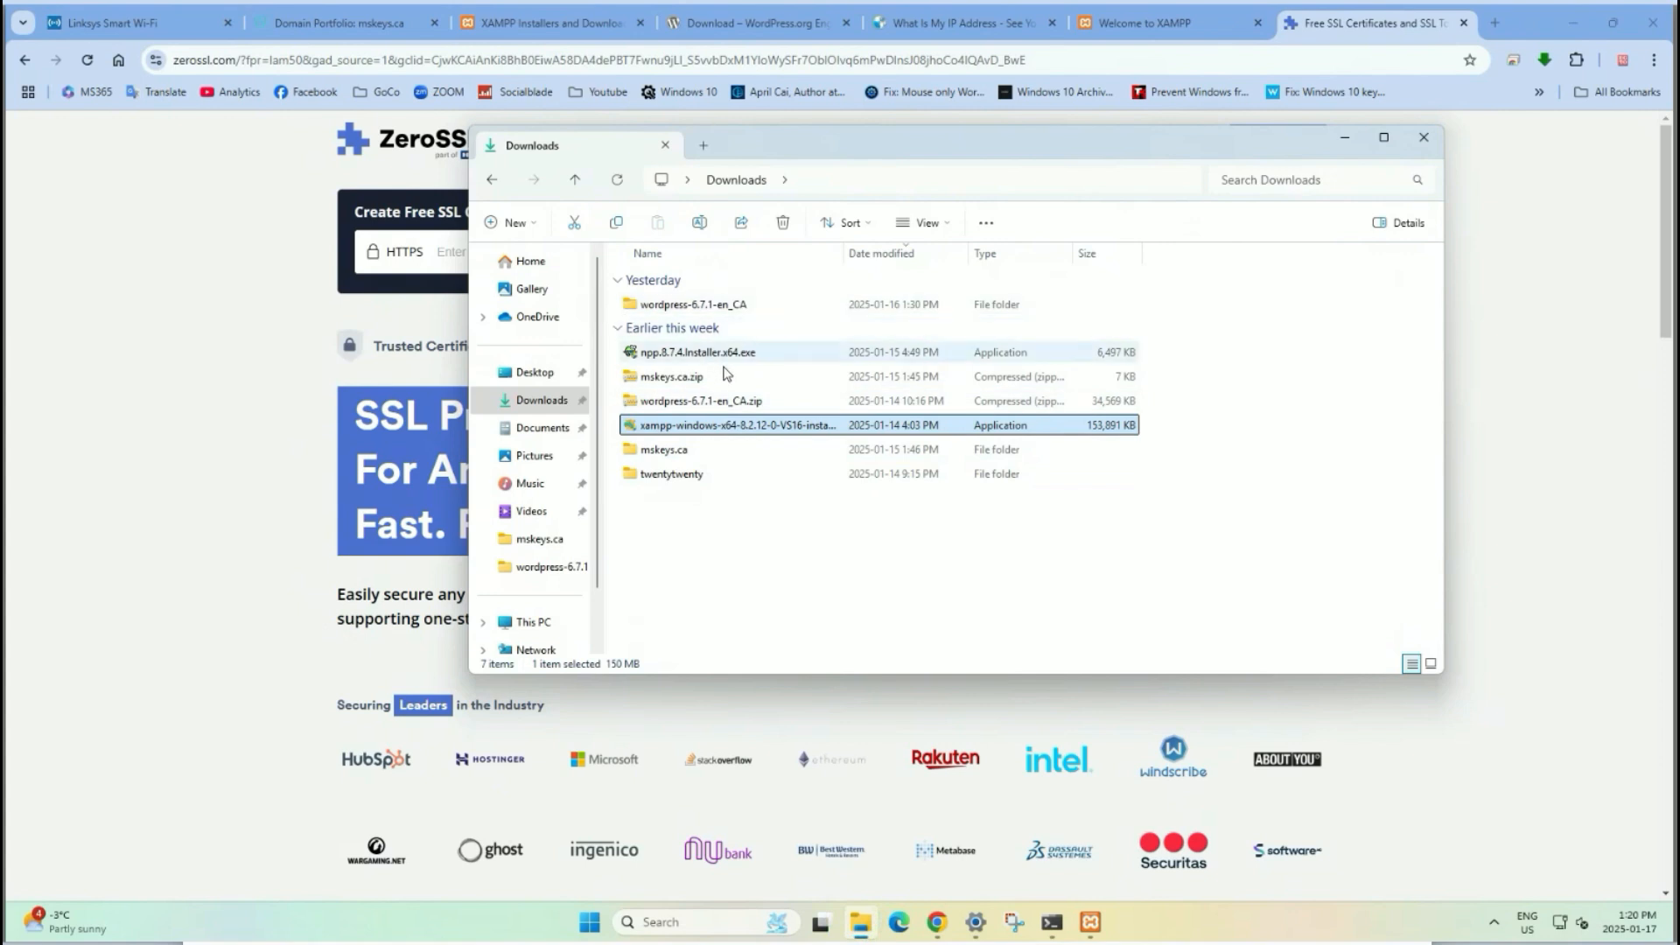
left_click(667, 451)
left_click(667, 457)
double_click(667, 453)
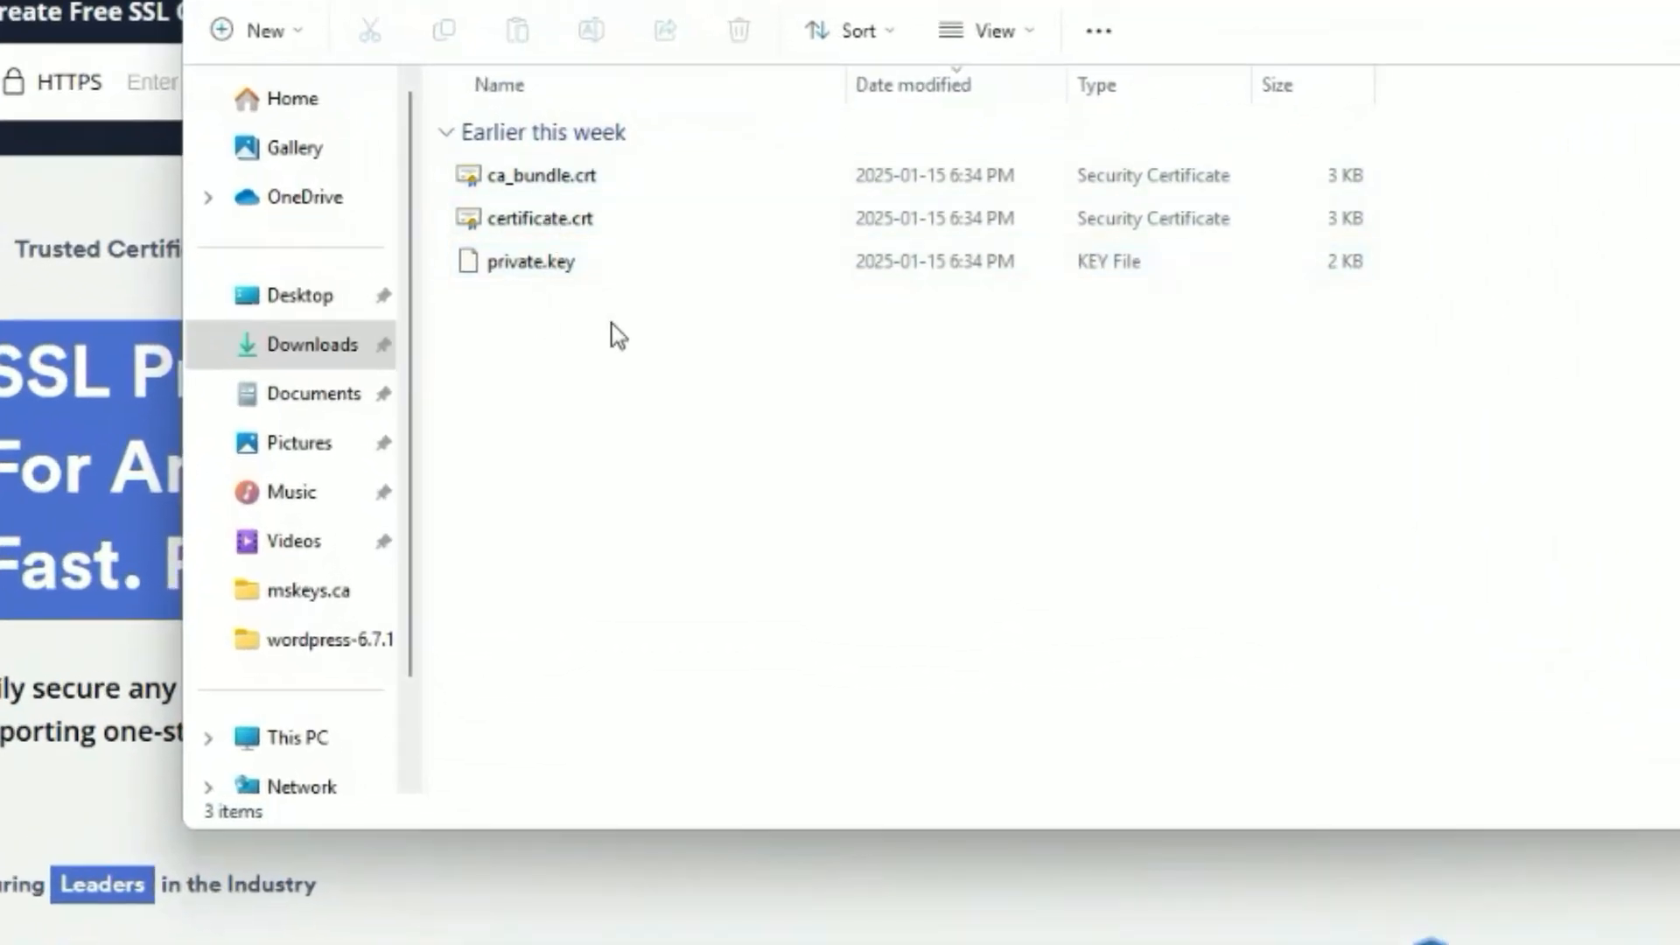
left_click_drag(612, 328, 490, 166)
right_click(590, 235)
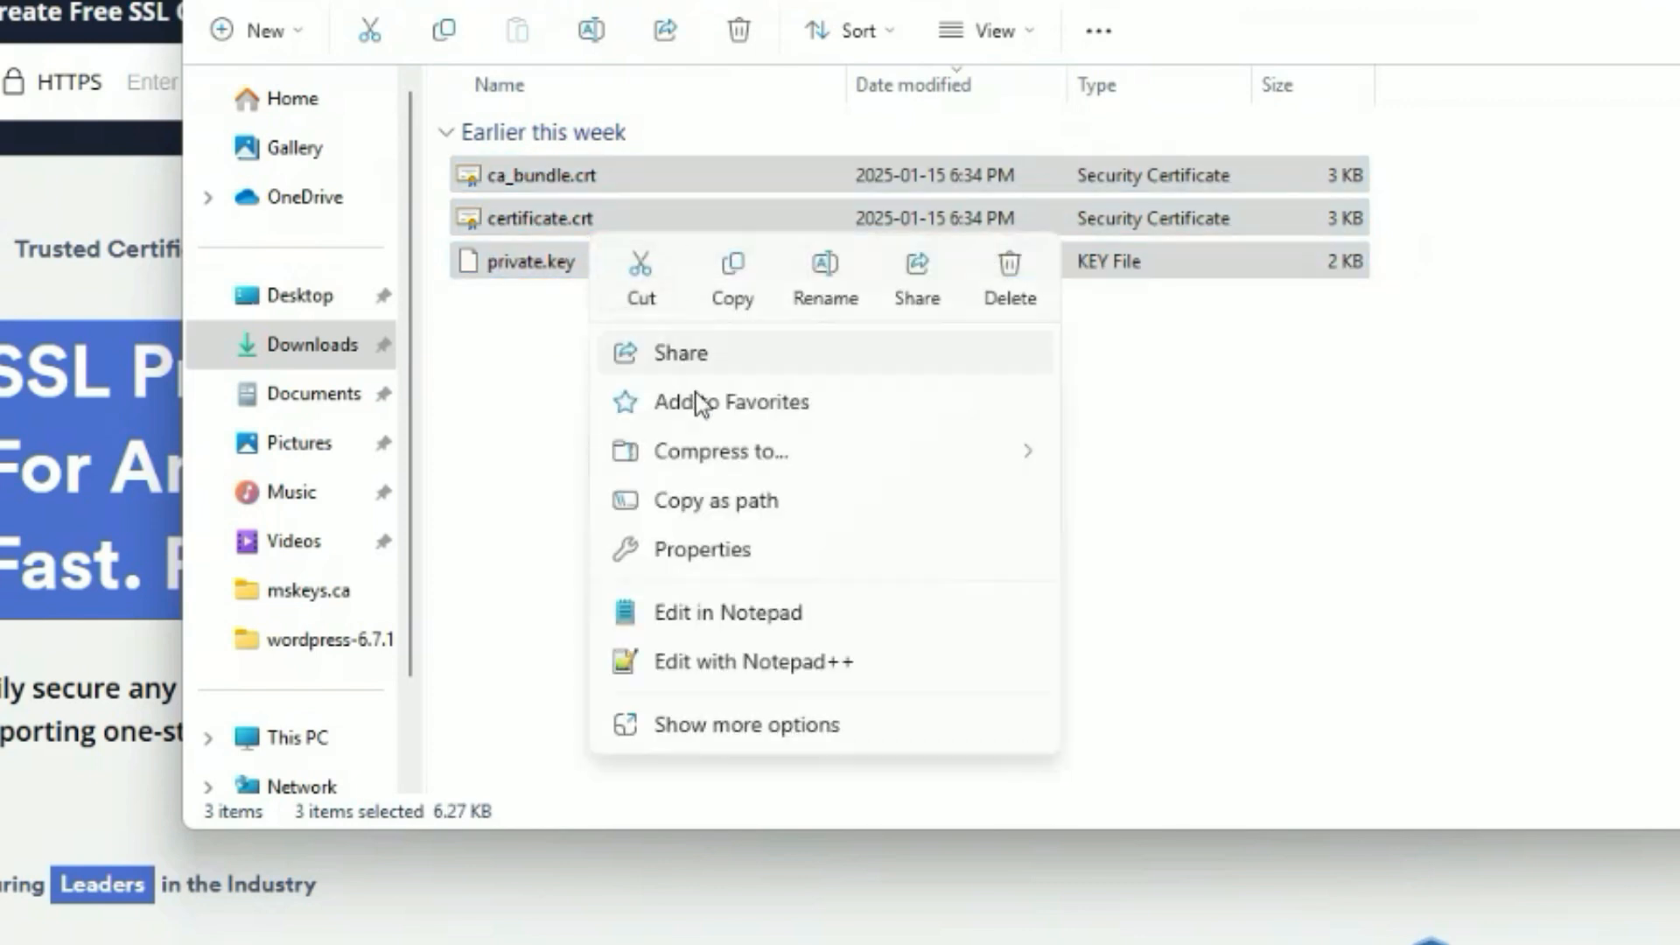
left_click(729, 302)
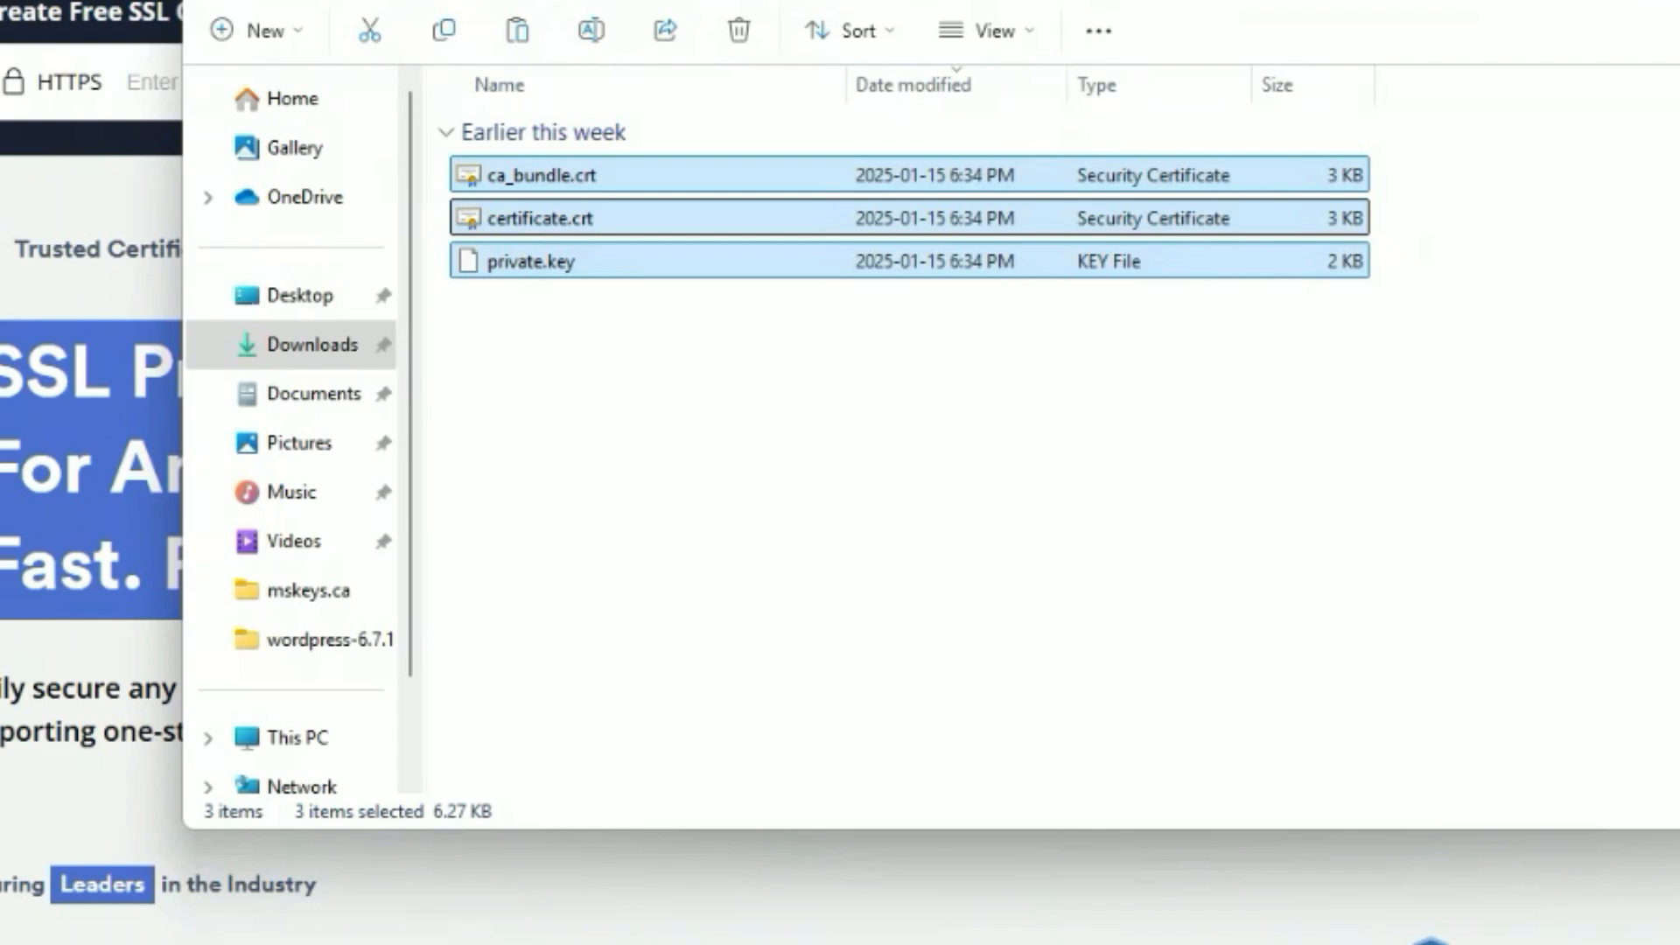
Navigate File Explorer to C:\xampp\apache\conf.
key("alt+Tab")
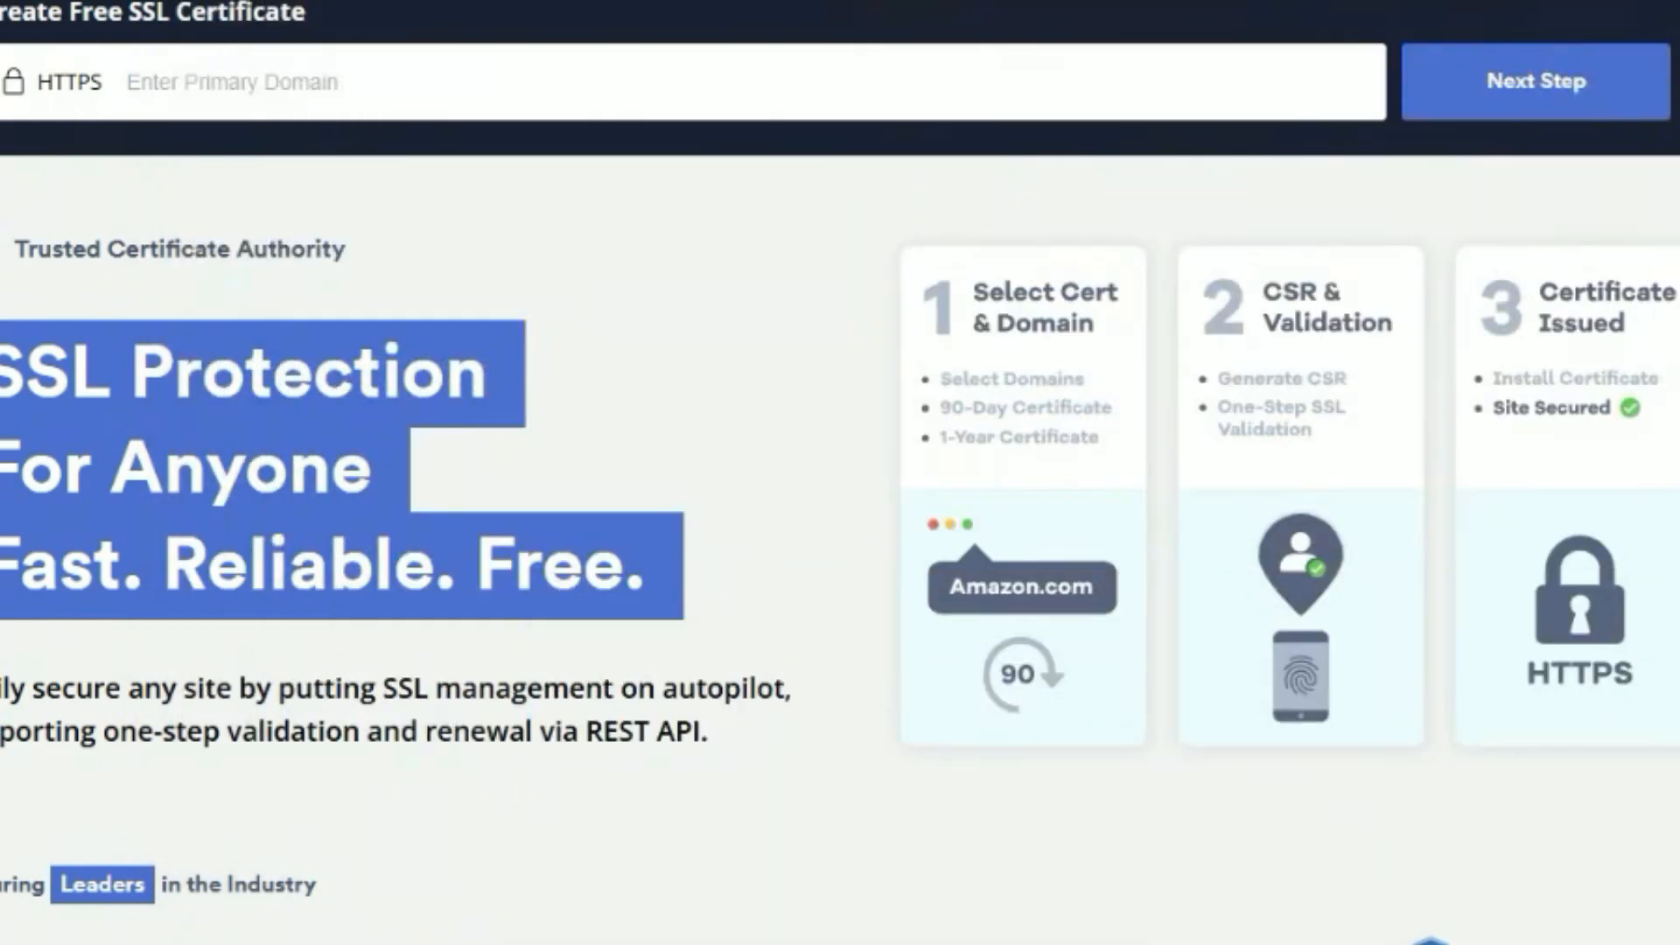
key("alt+Tab")
scroll(398, 669, "down", 1)
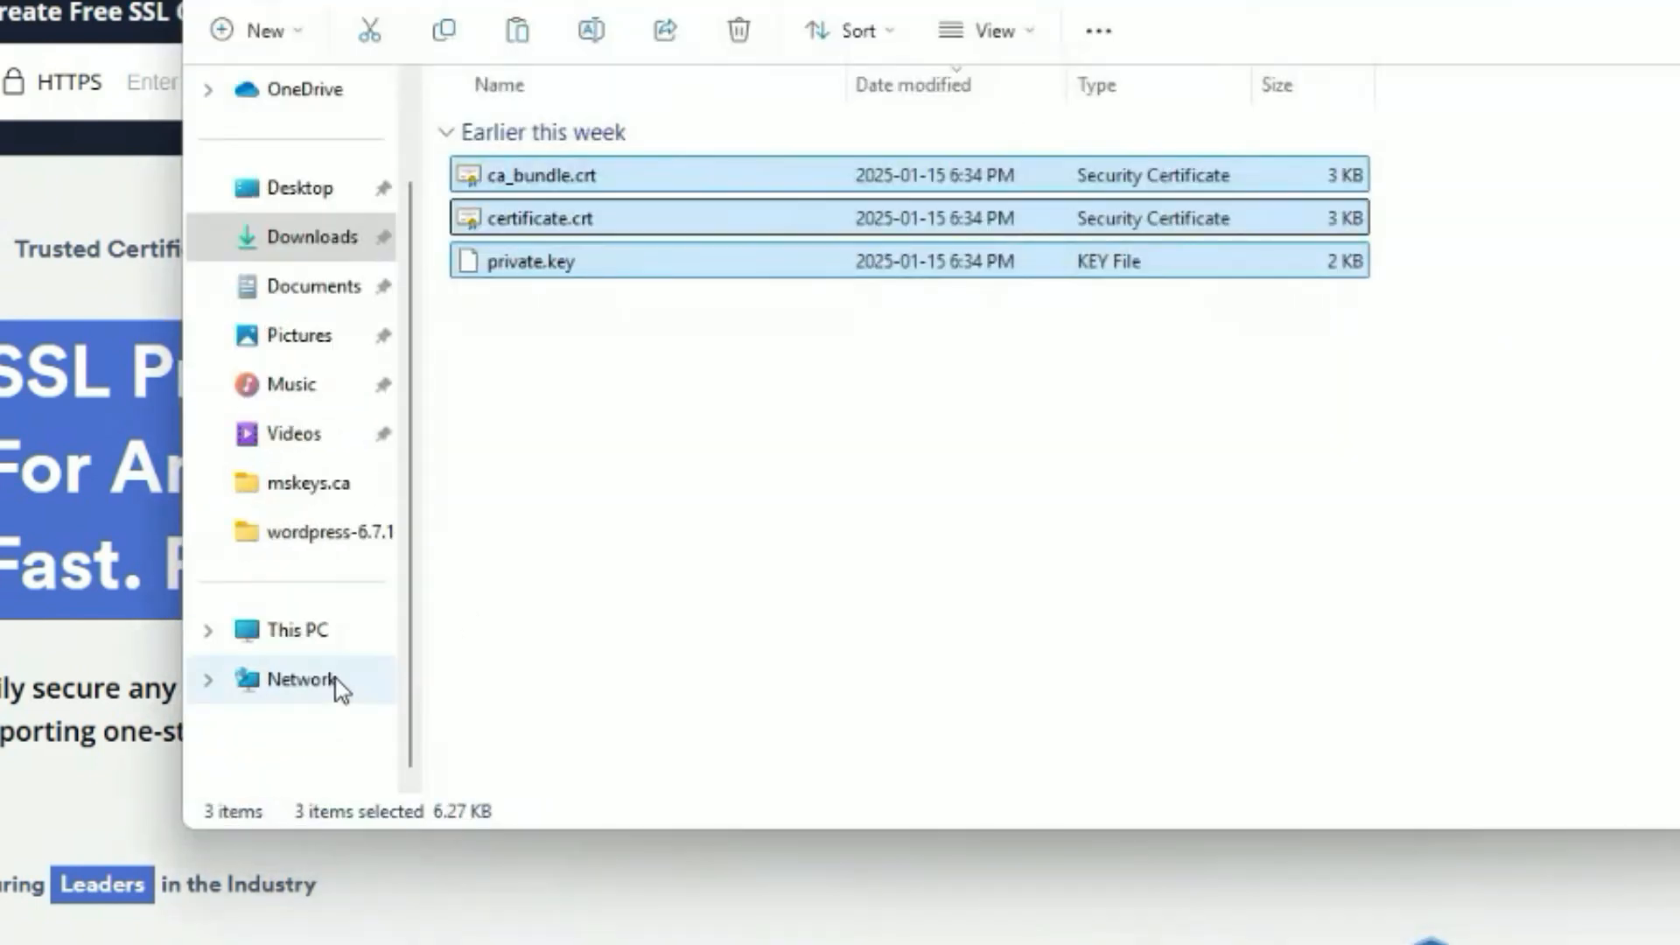
left_click(320, 630)
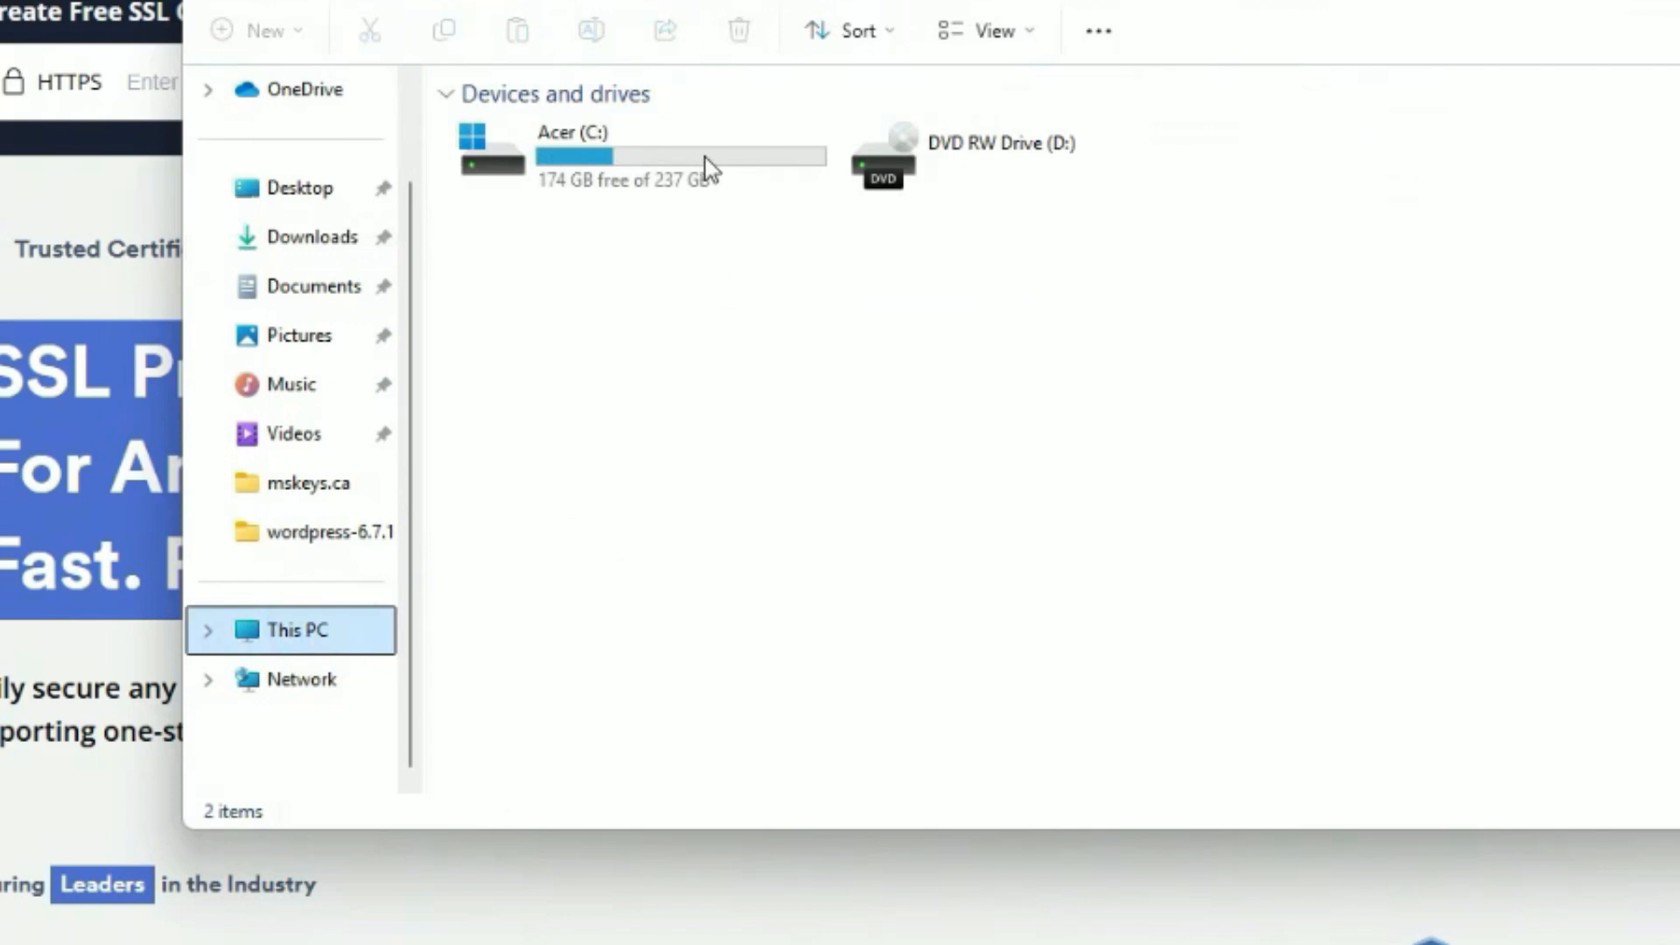
double_click(585, 144)
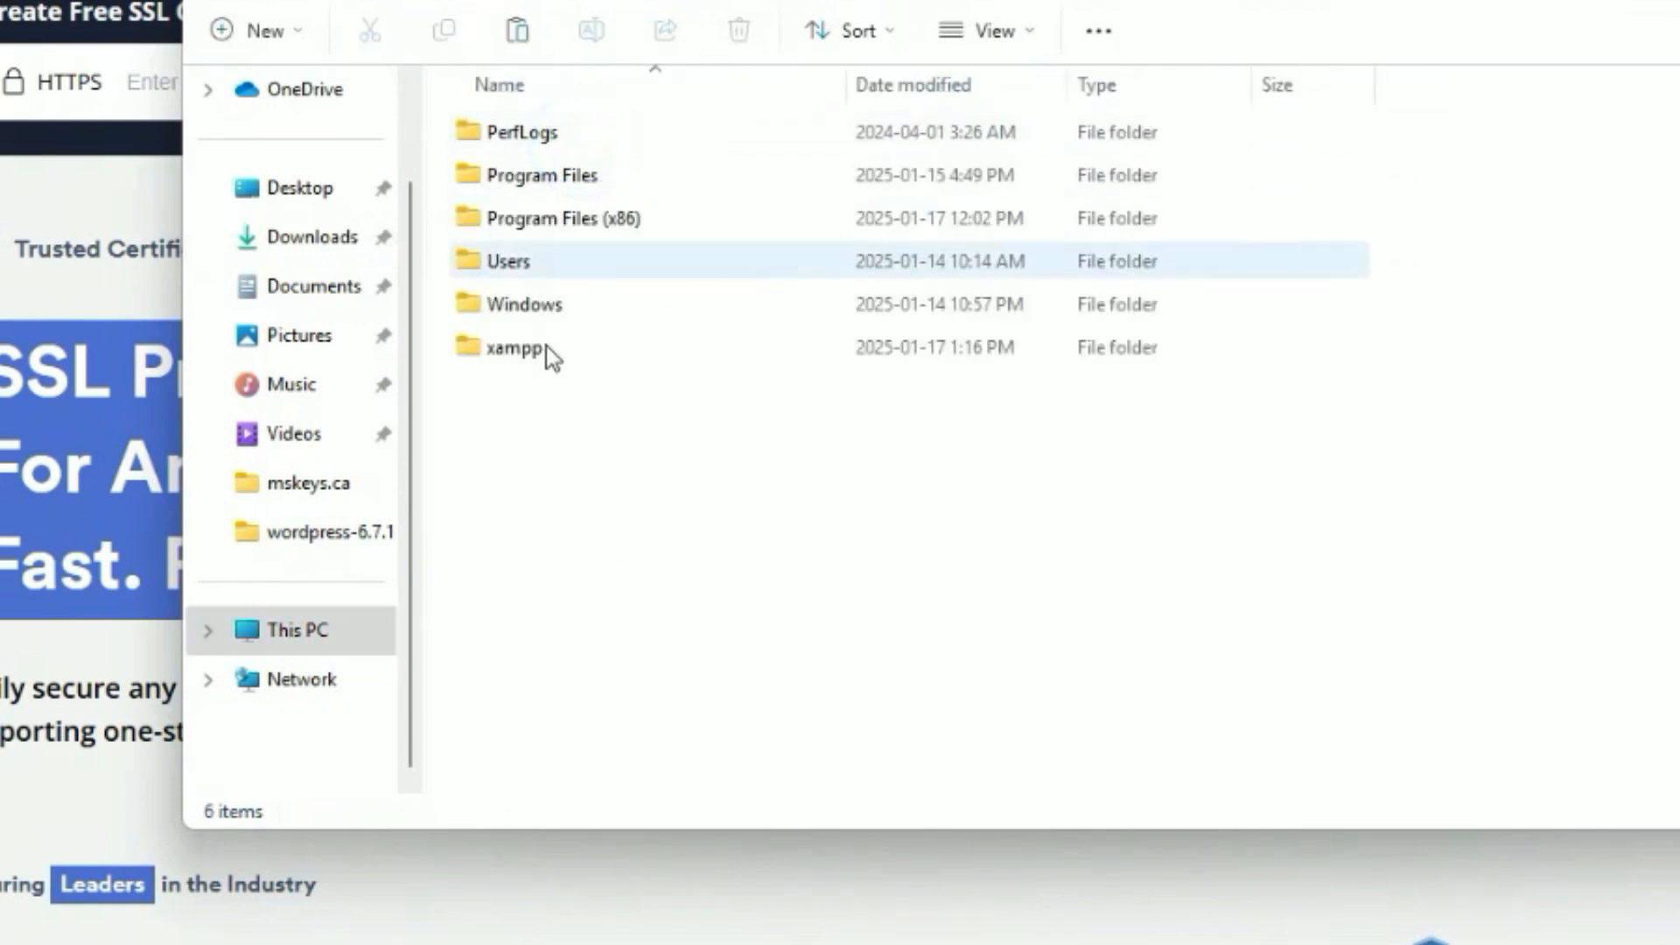
double_click(514, 350)
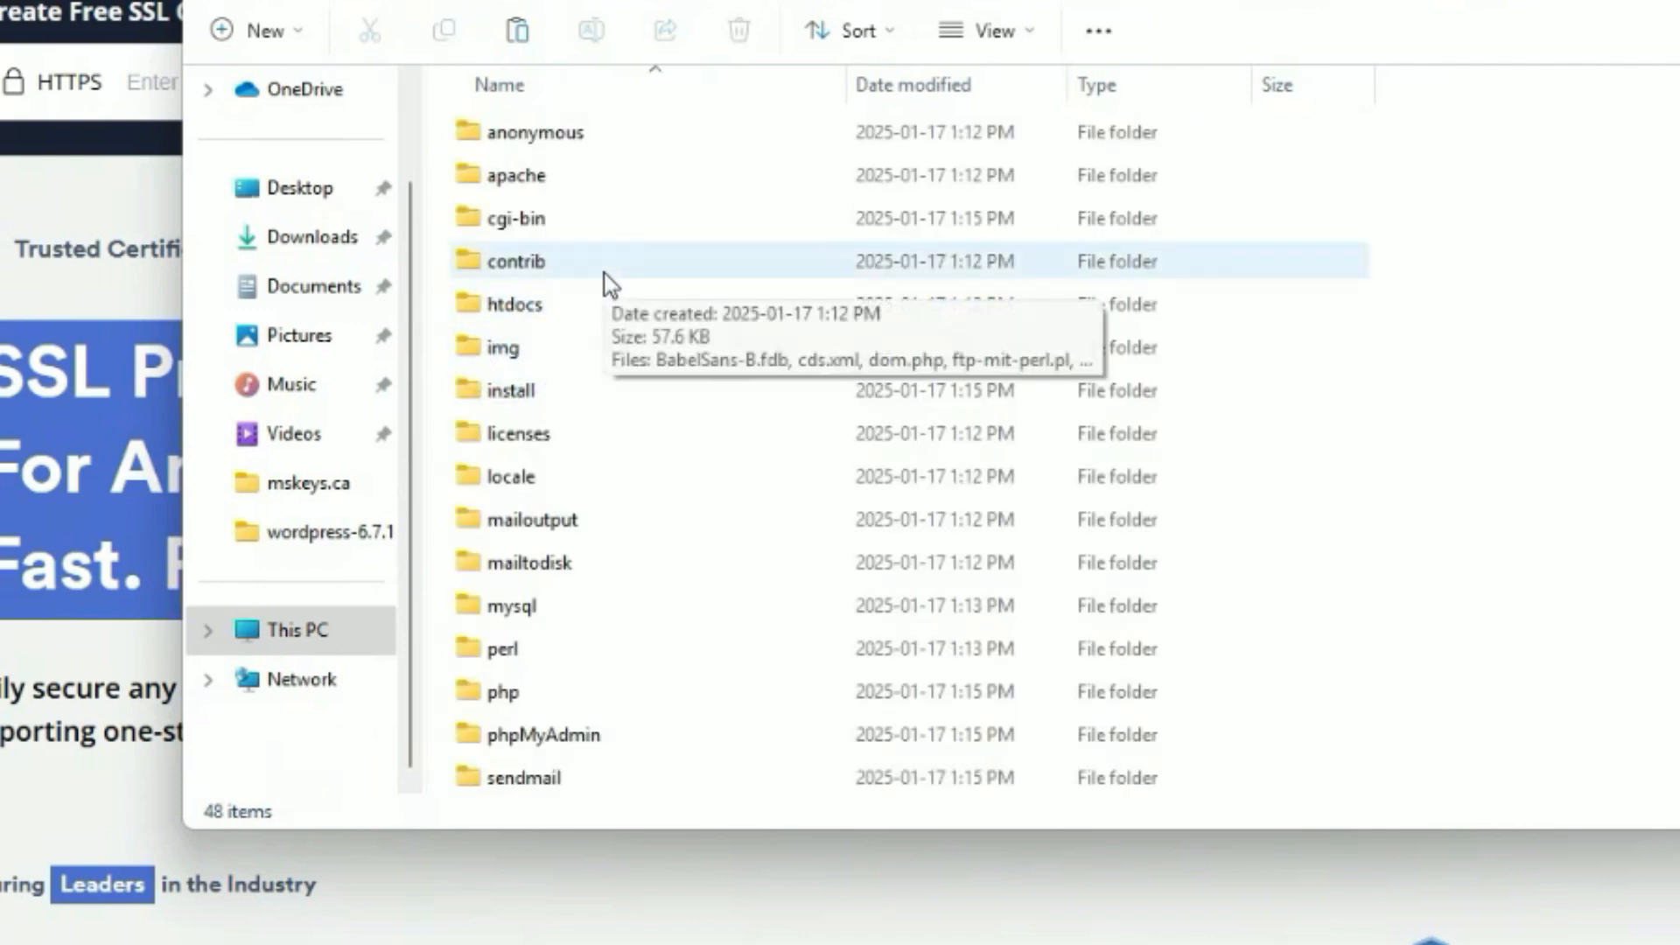
left_click(556, 183)
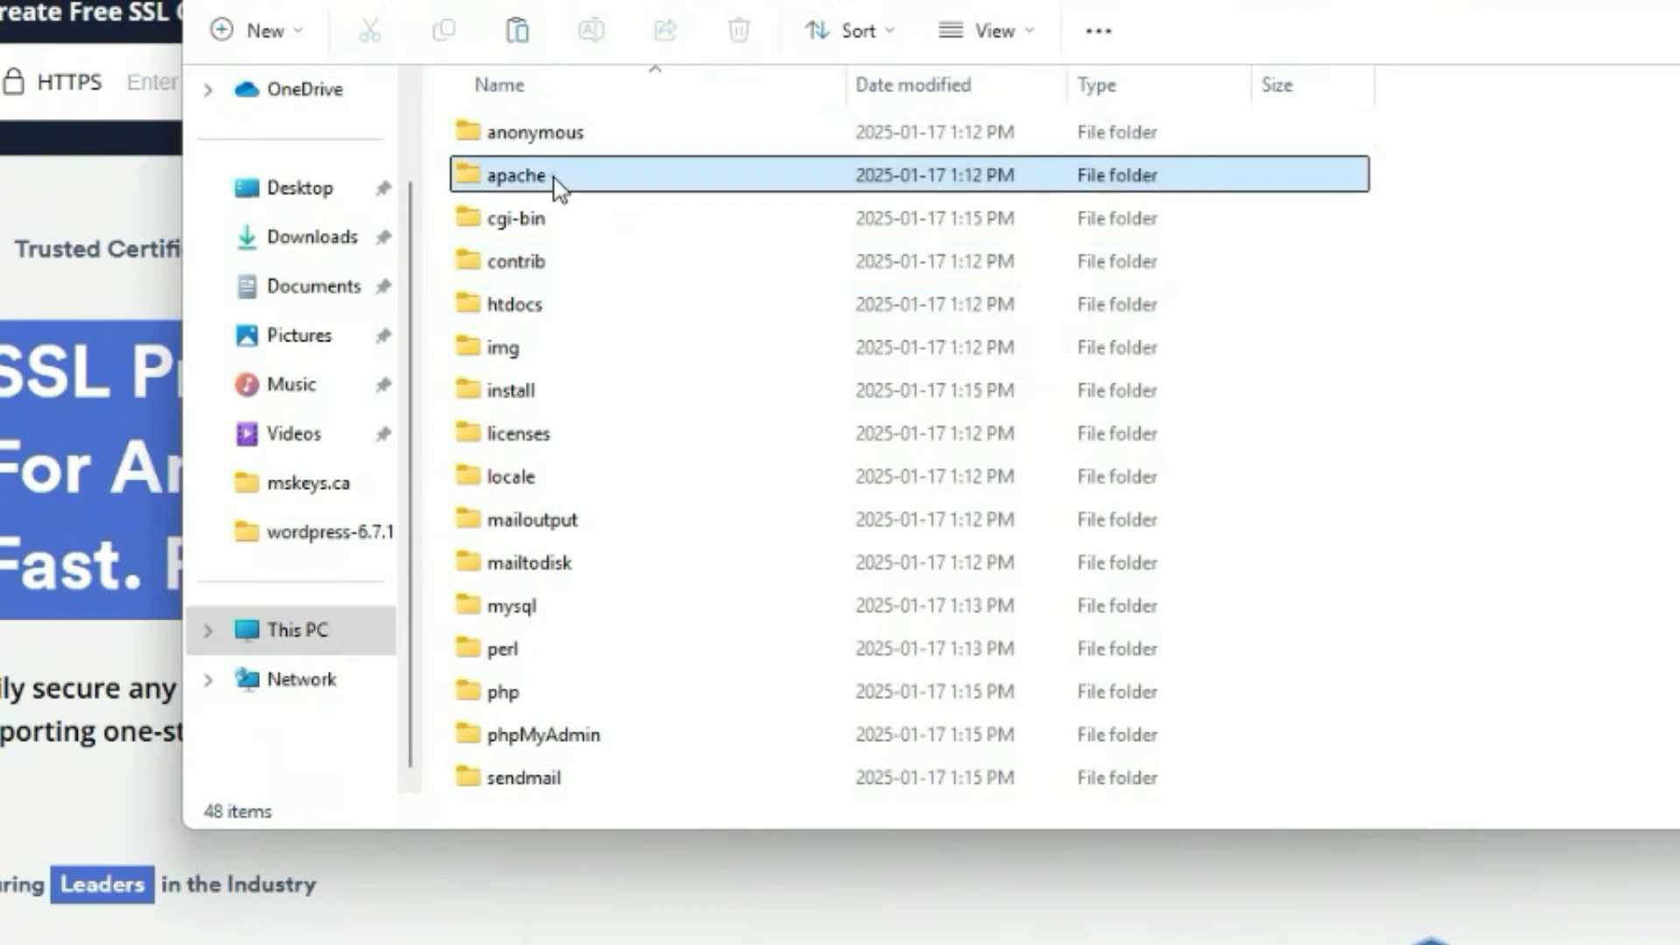
double_click(556, 184)
left_click(556, 183)
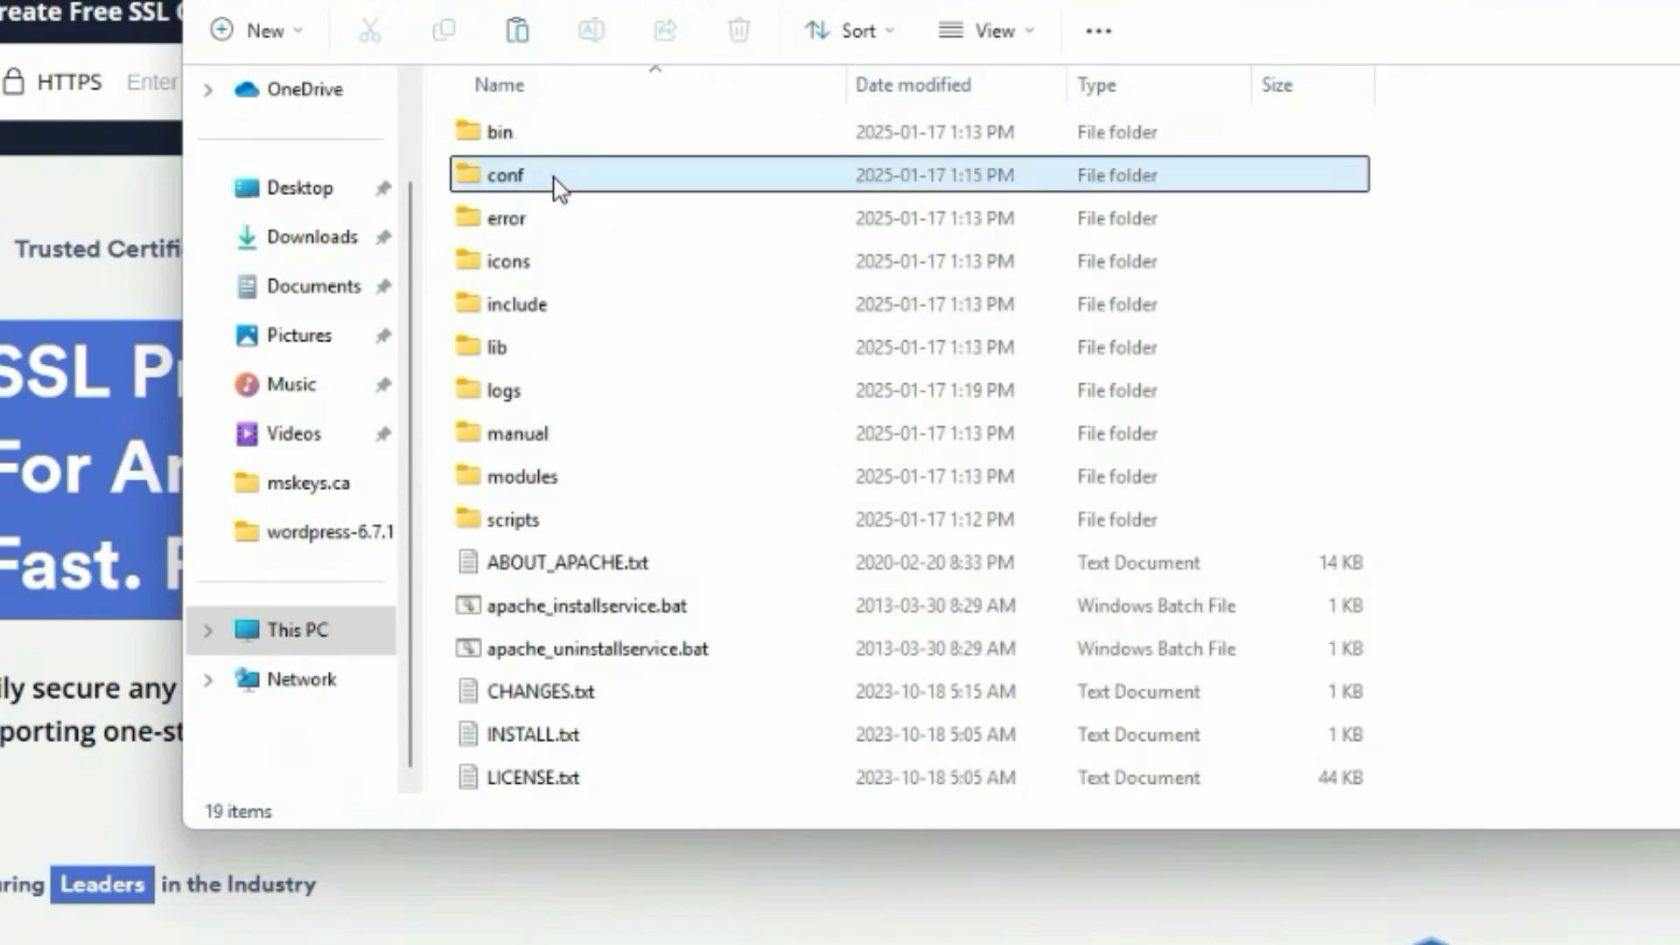
double_click(555, 180)
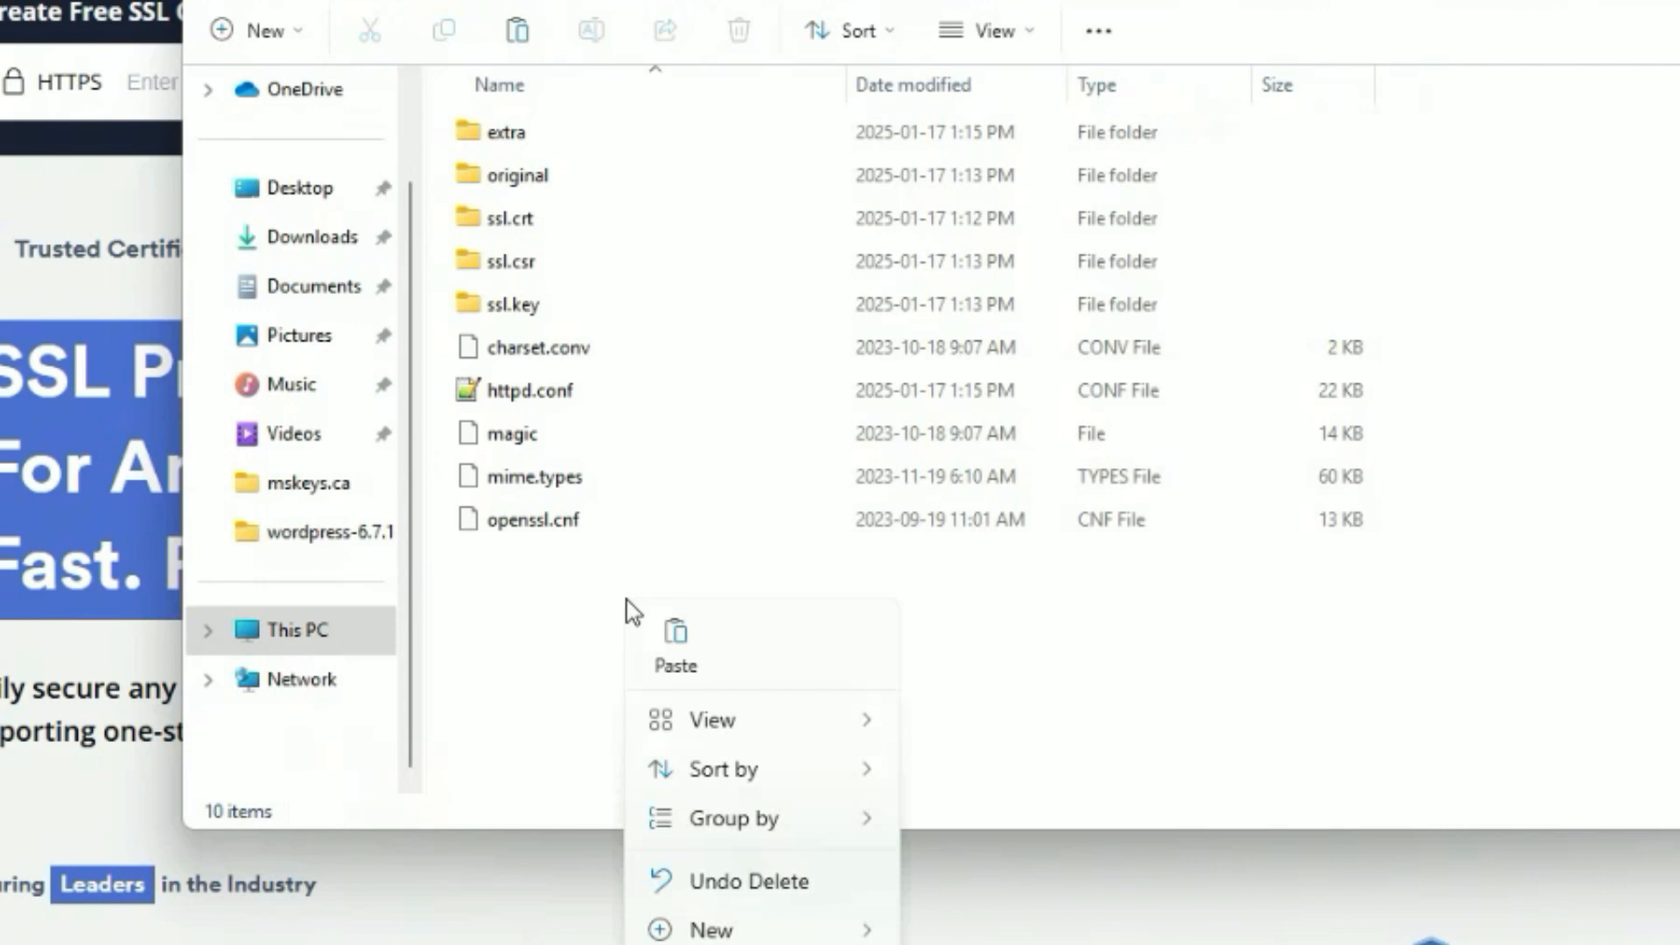
Create a new folder named ssl inside xampp\apache\conf.
left_click(262, 32)
left_click(338, 98)
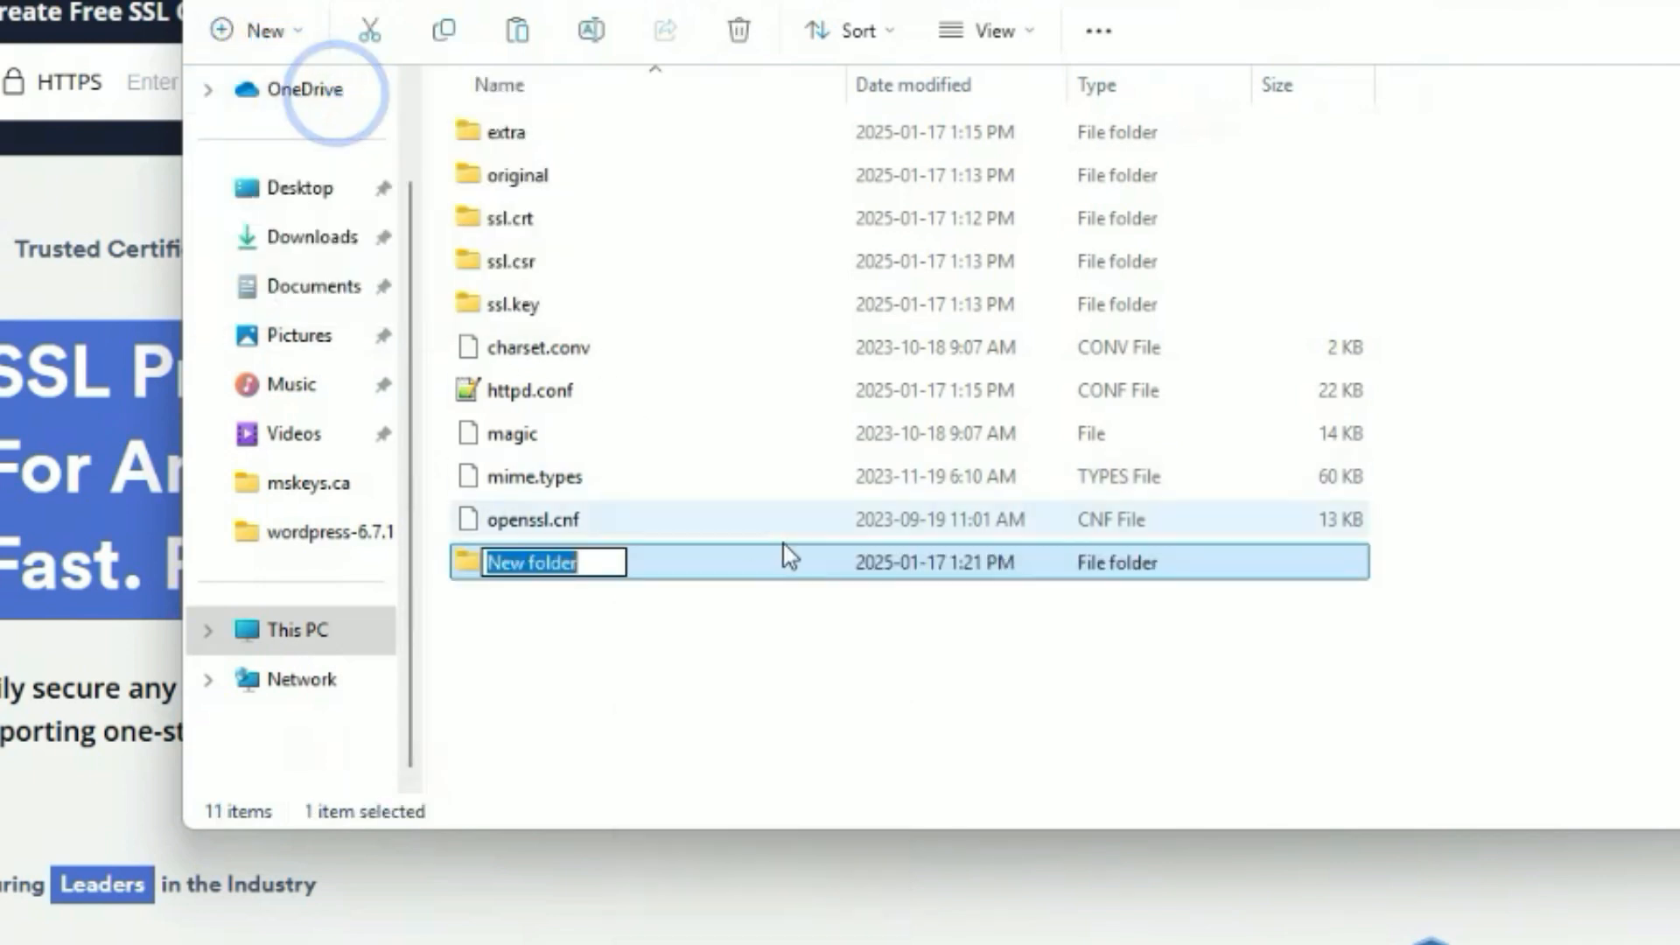
type("ssl")
left_click(843, 699)
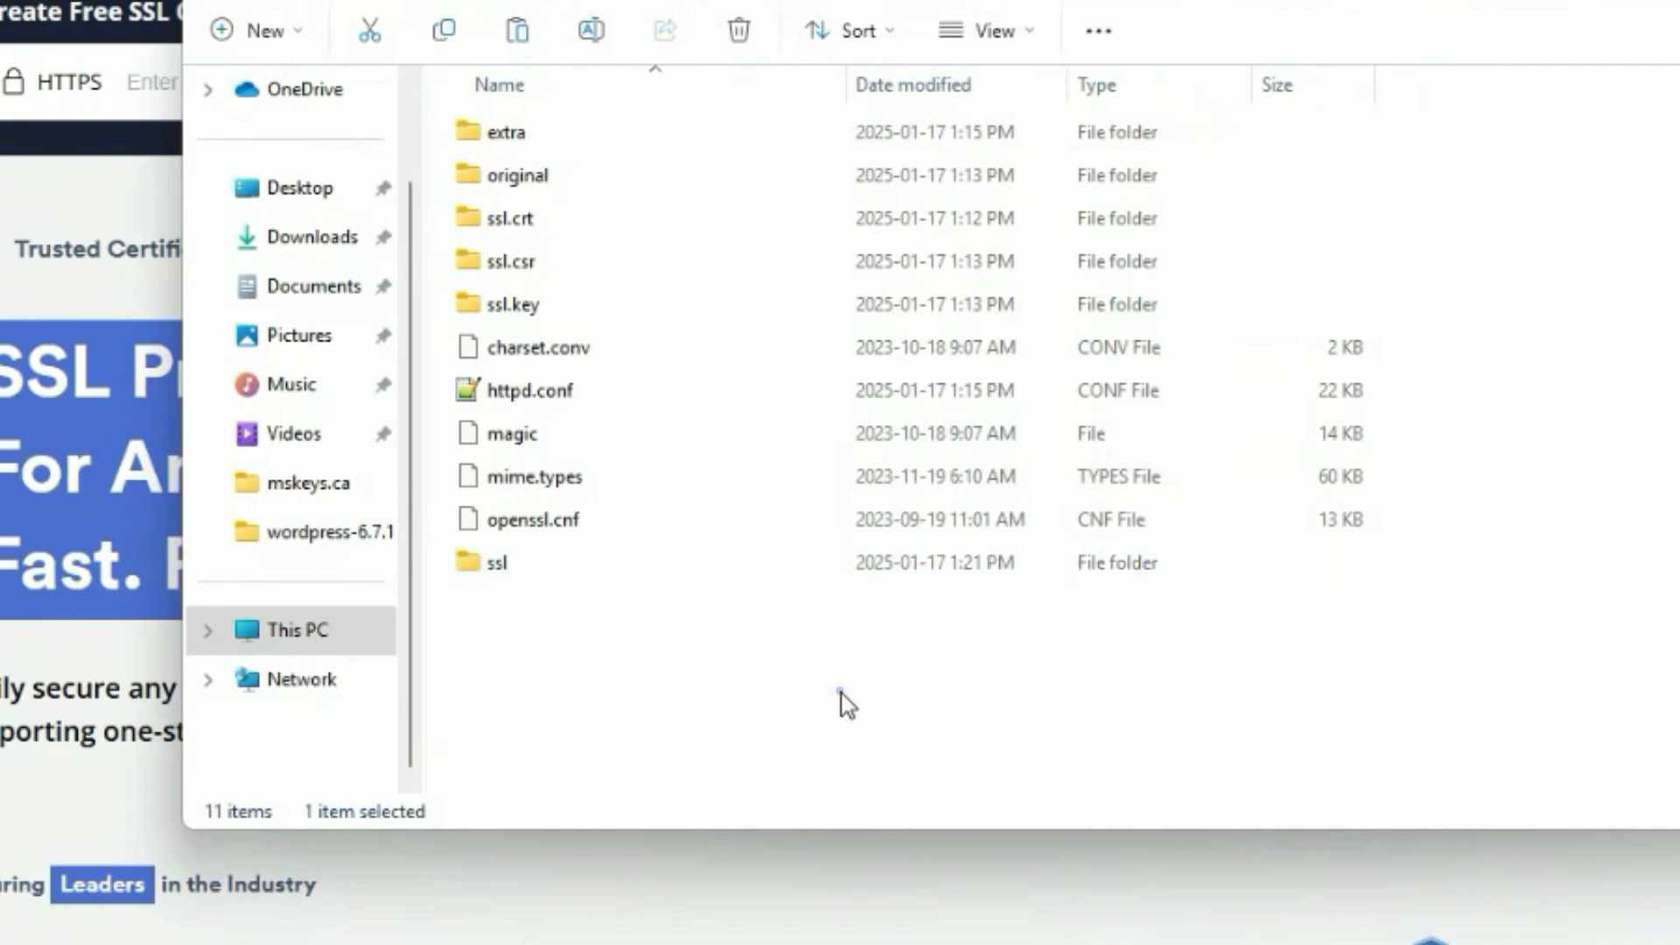
Paste certificate.crt, private.key and ca_bundle.crt into the new ssl folder.
double_click(534, 569)
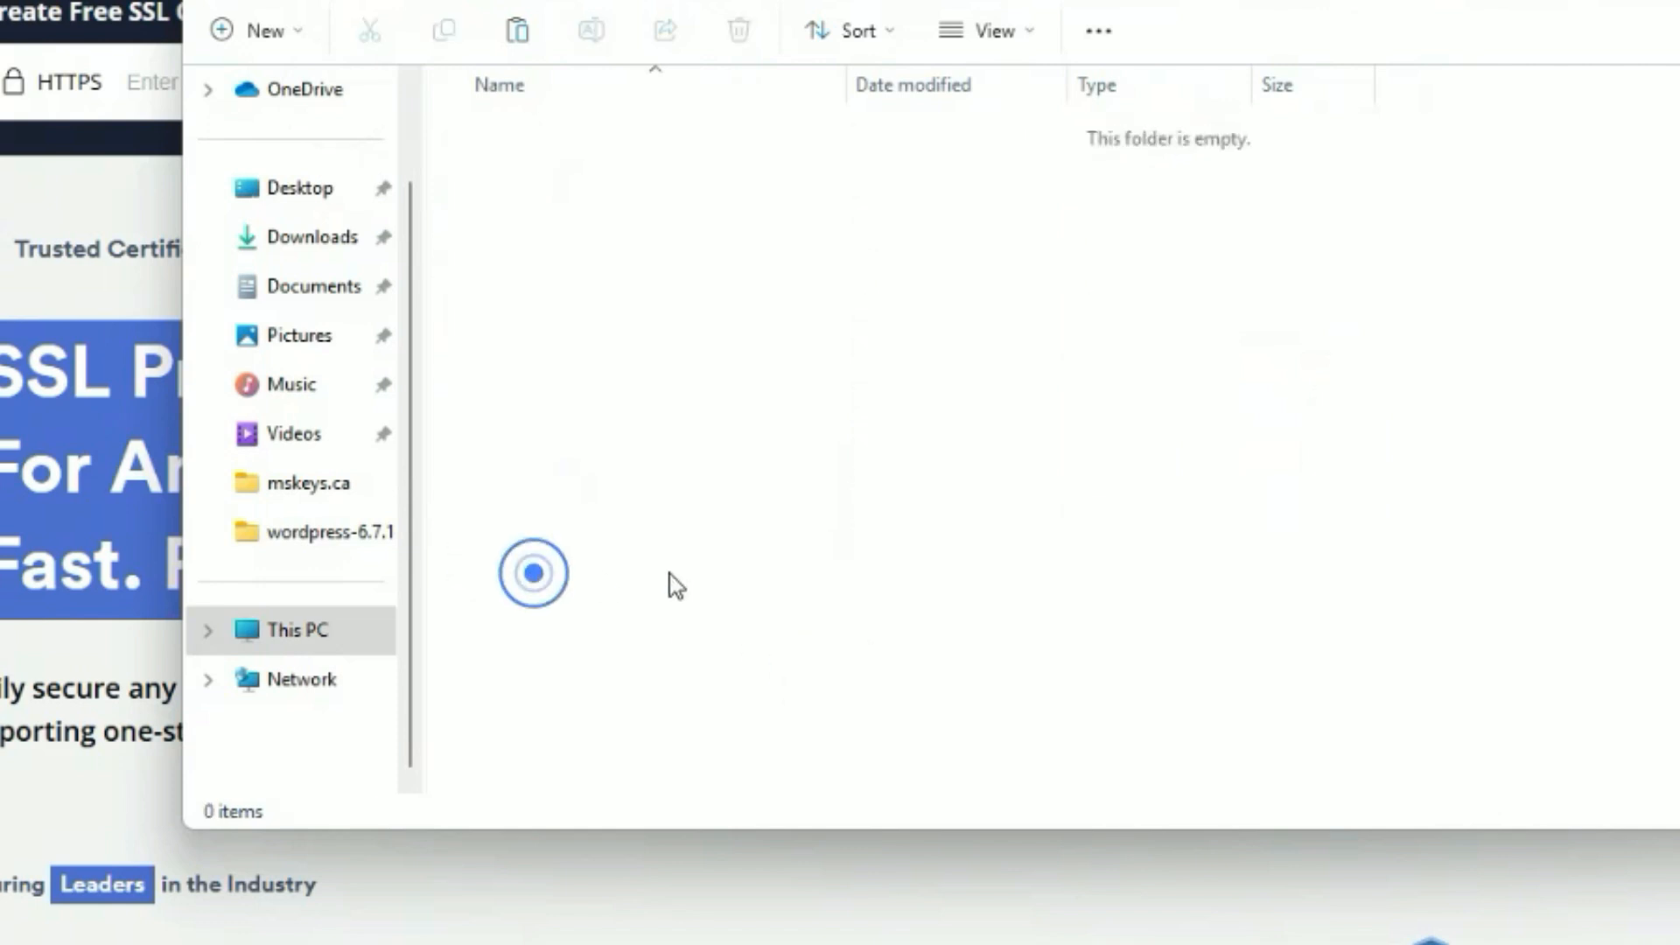
right_click(735, 569)
left_click(778, 591)
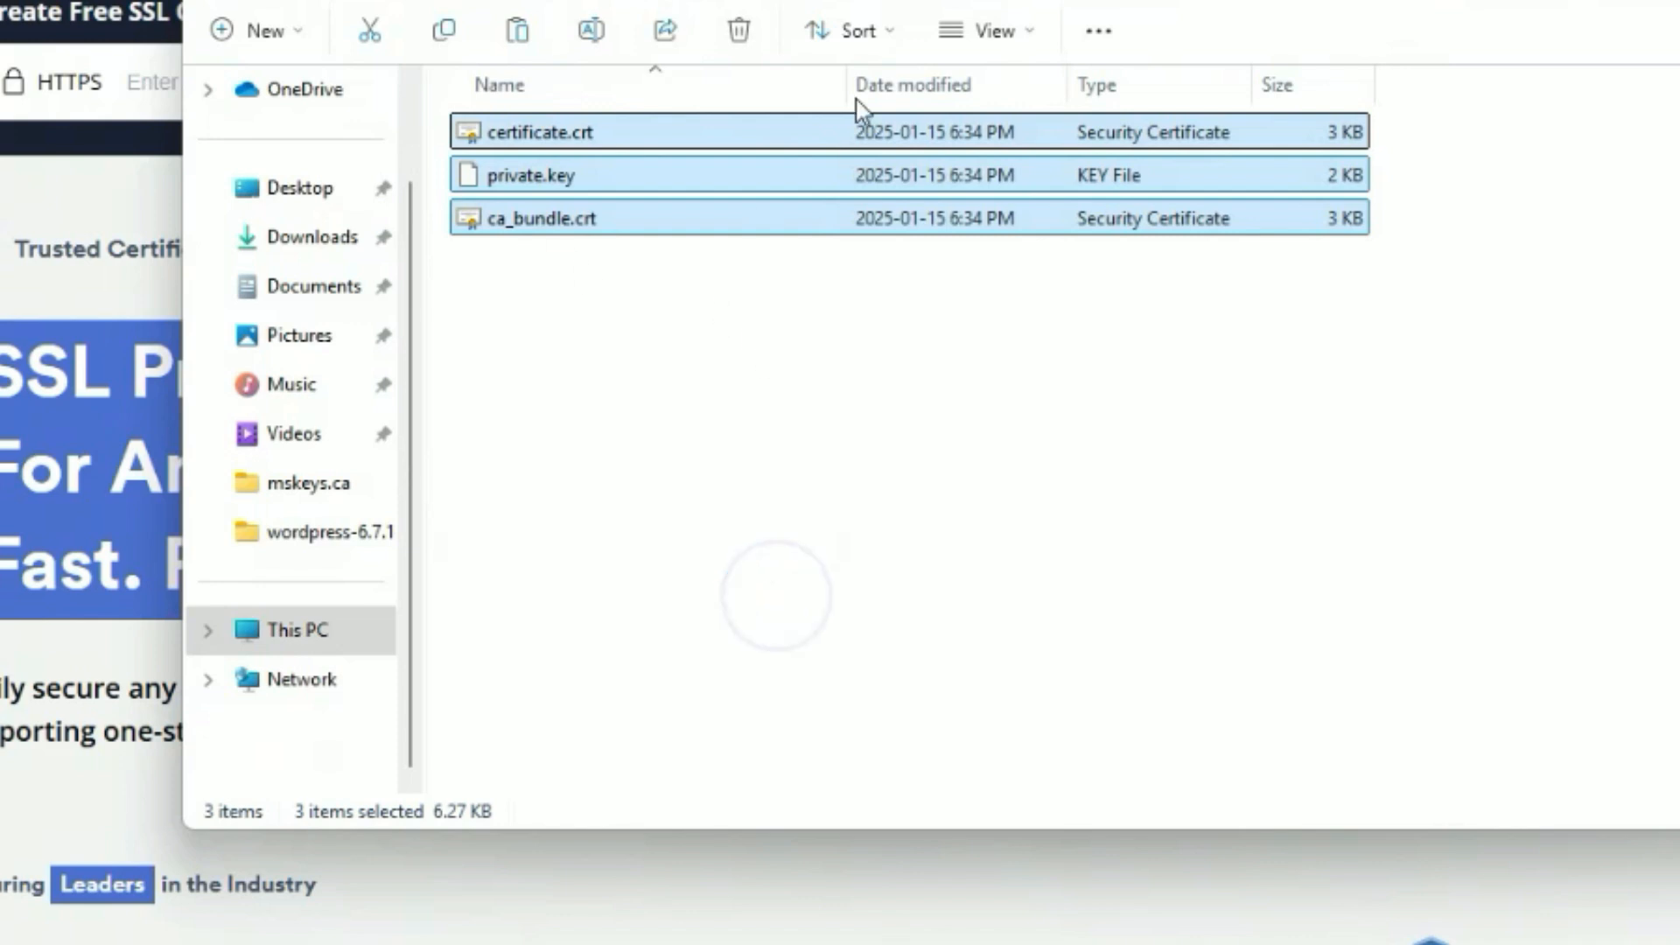
left_click(1032, 508)
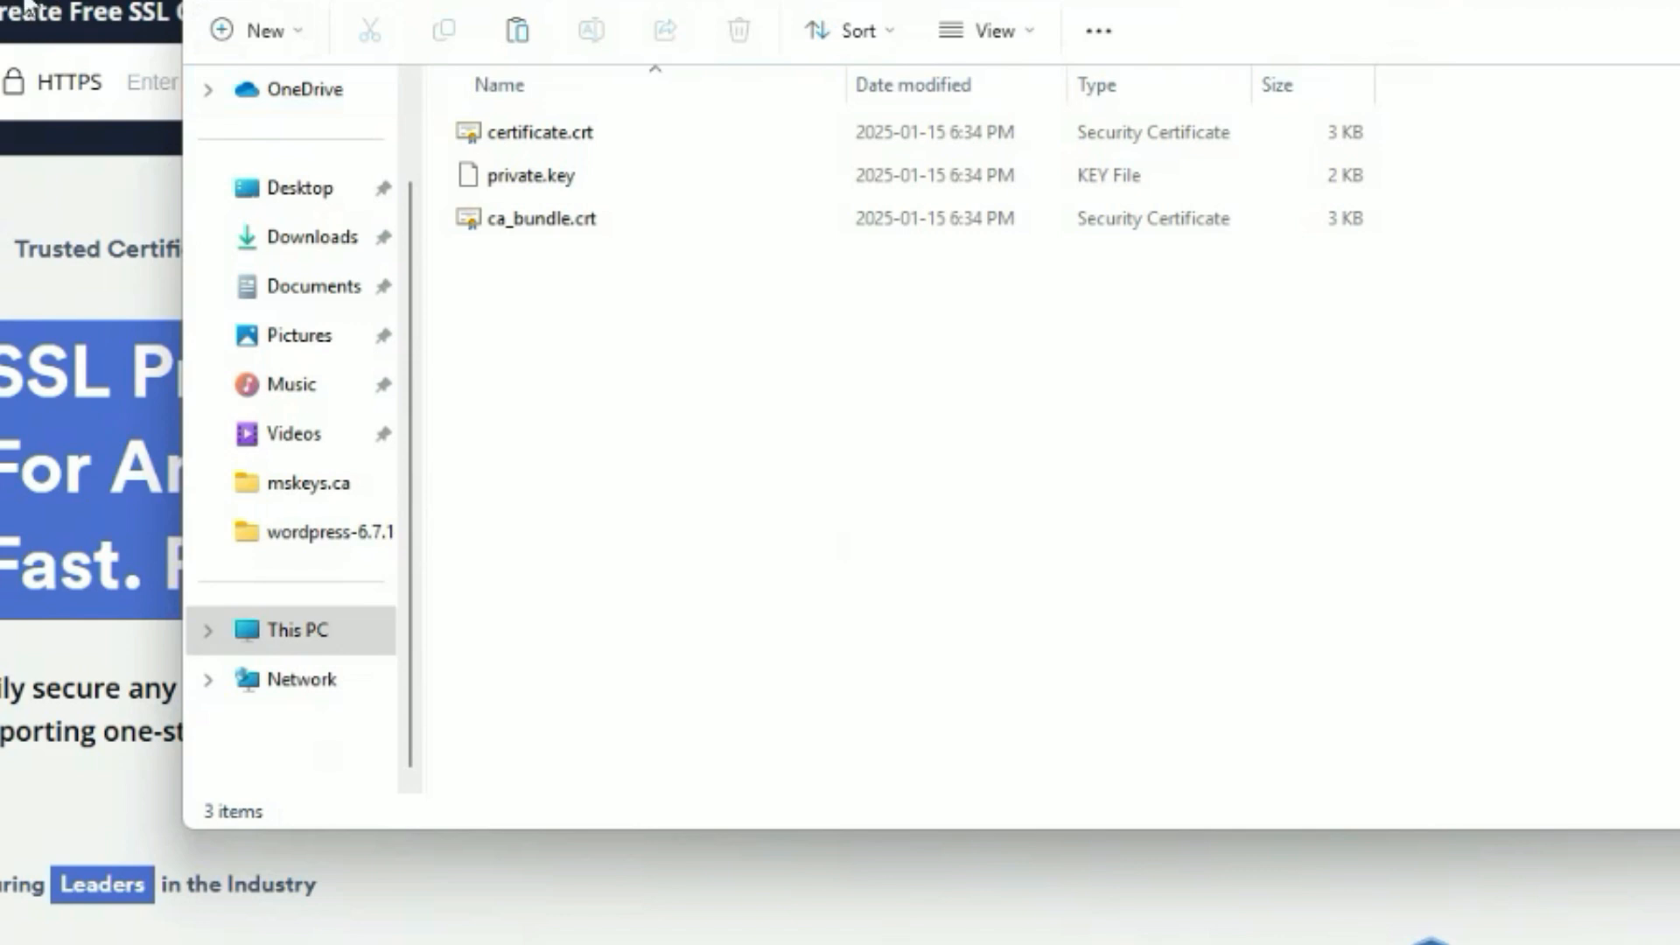
left_click(638, 333)
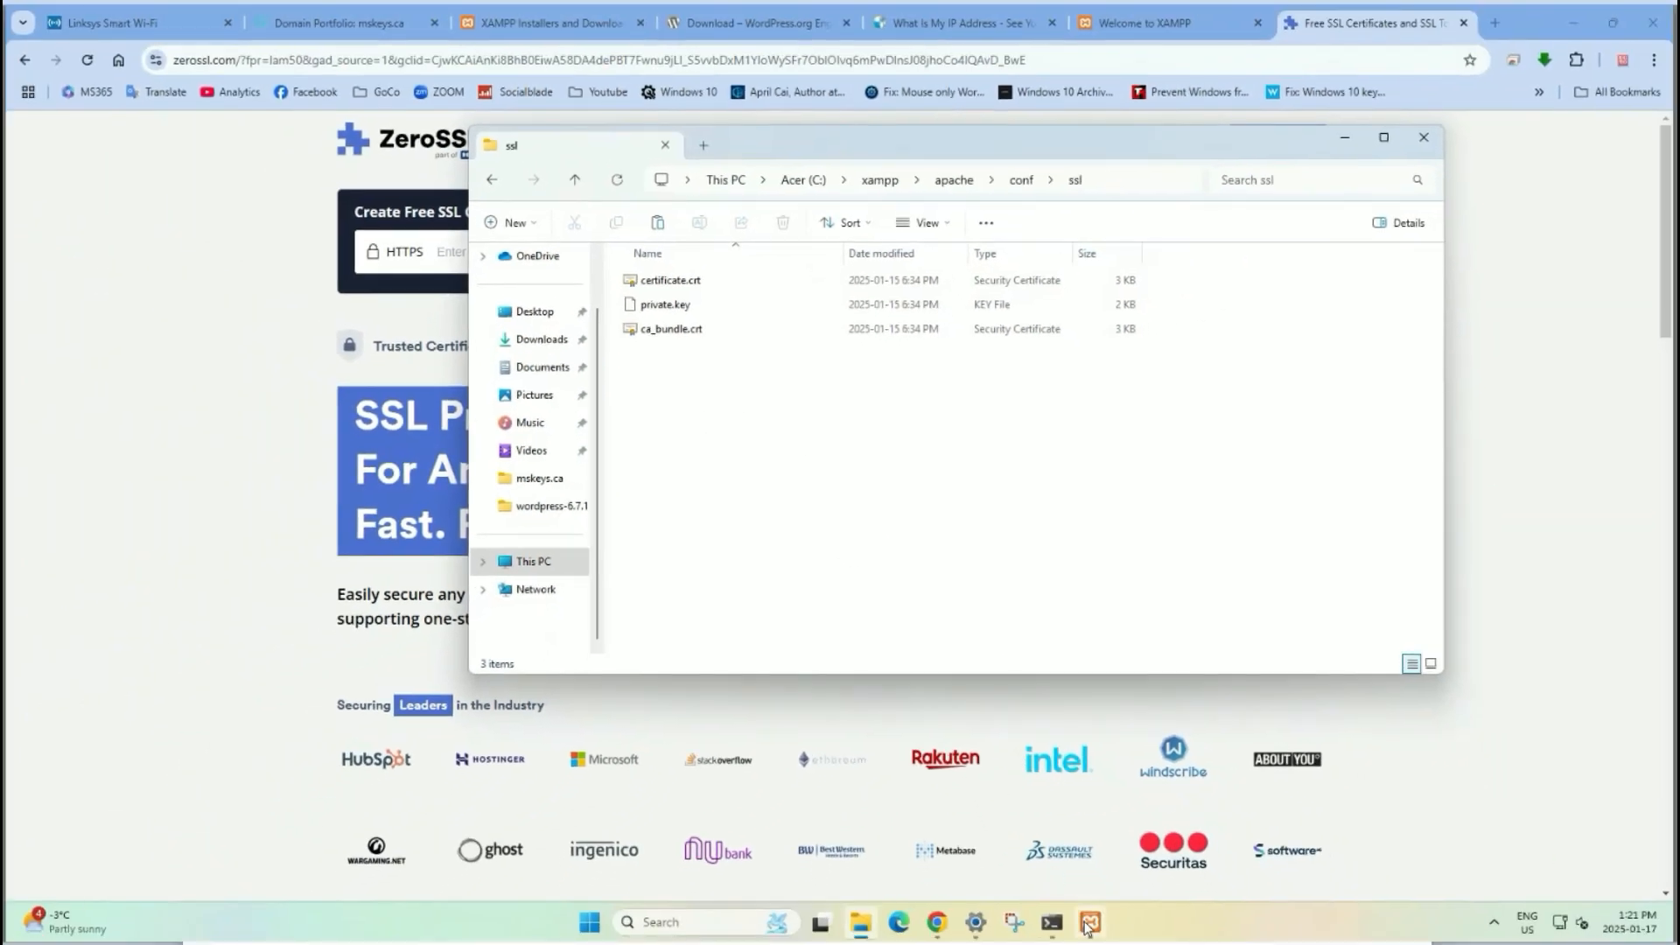
left_click(1088, 923)
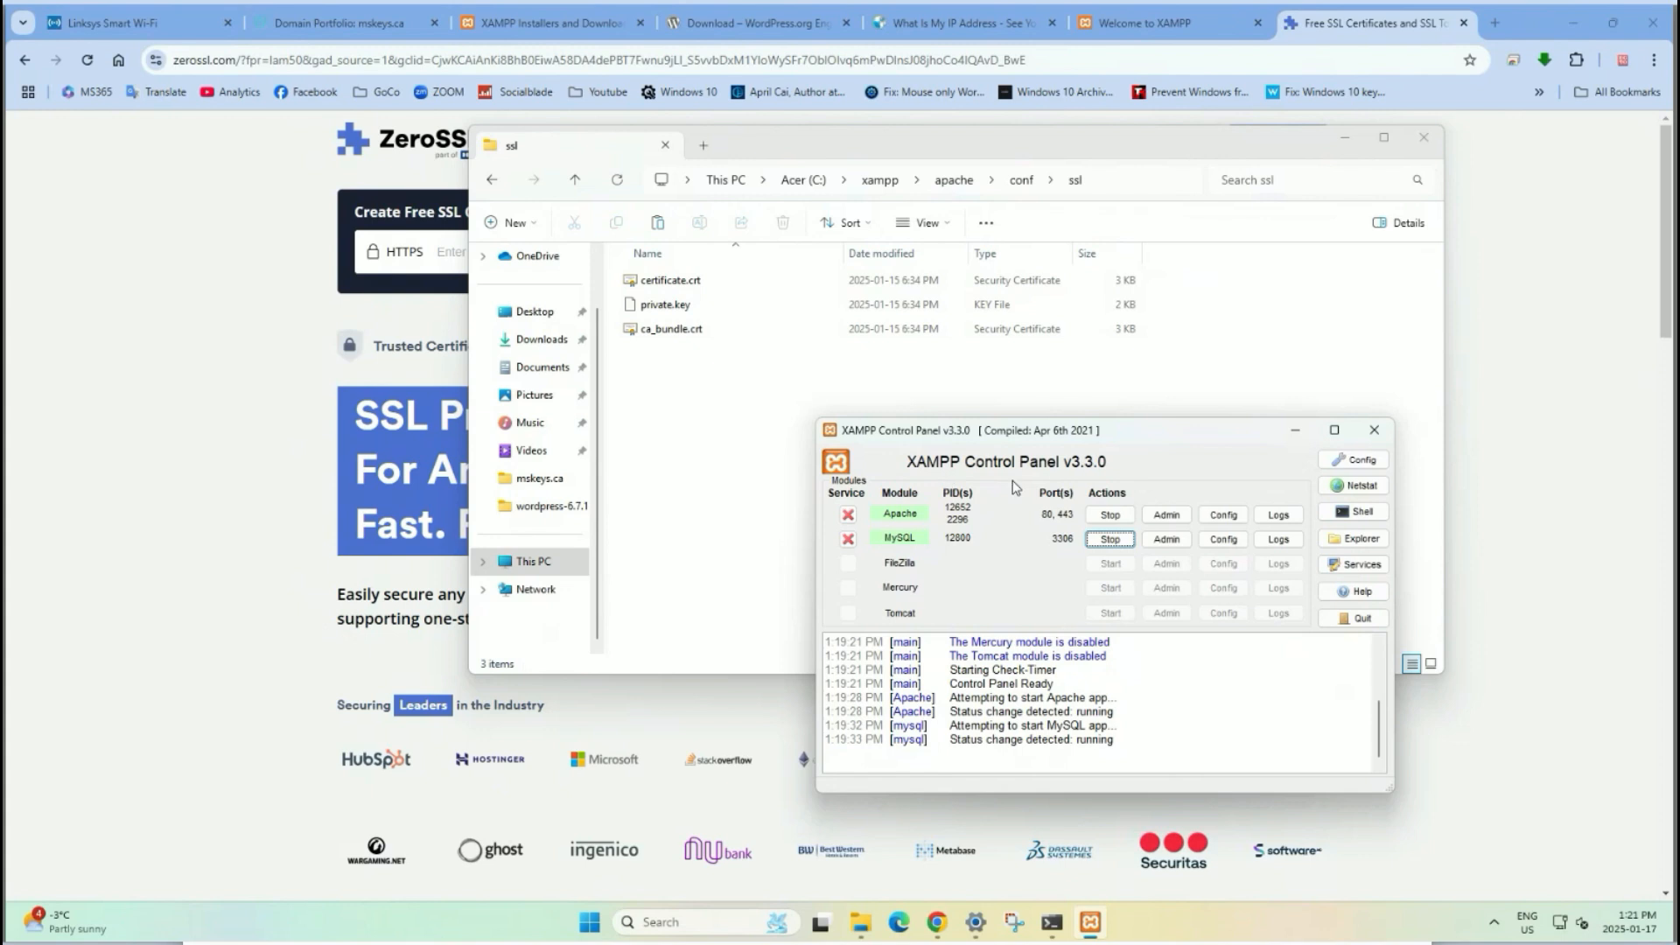
Tick Apache and MySQL under Autostart of modules in the Control Panel Config and save.
left_click(1352, 460)
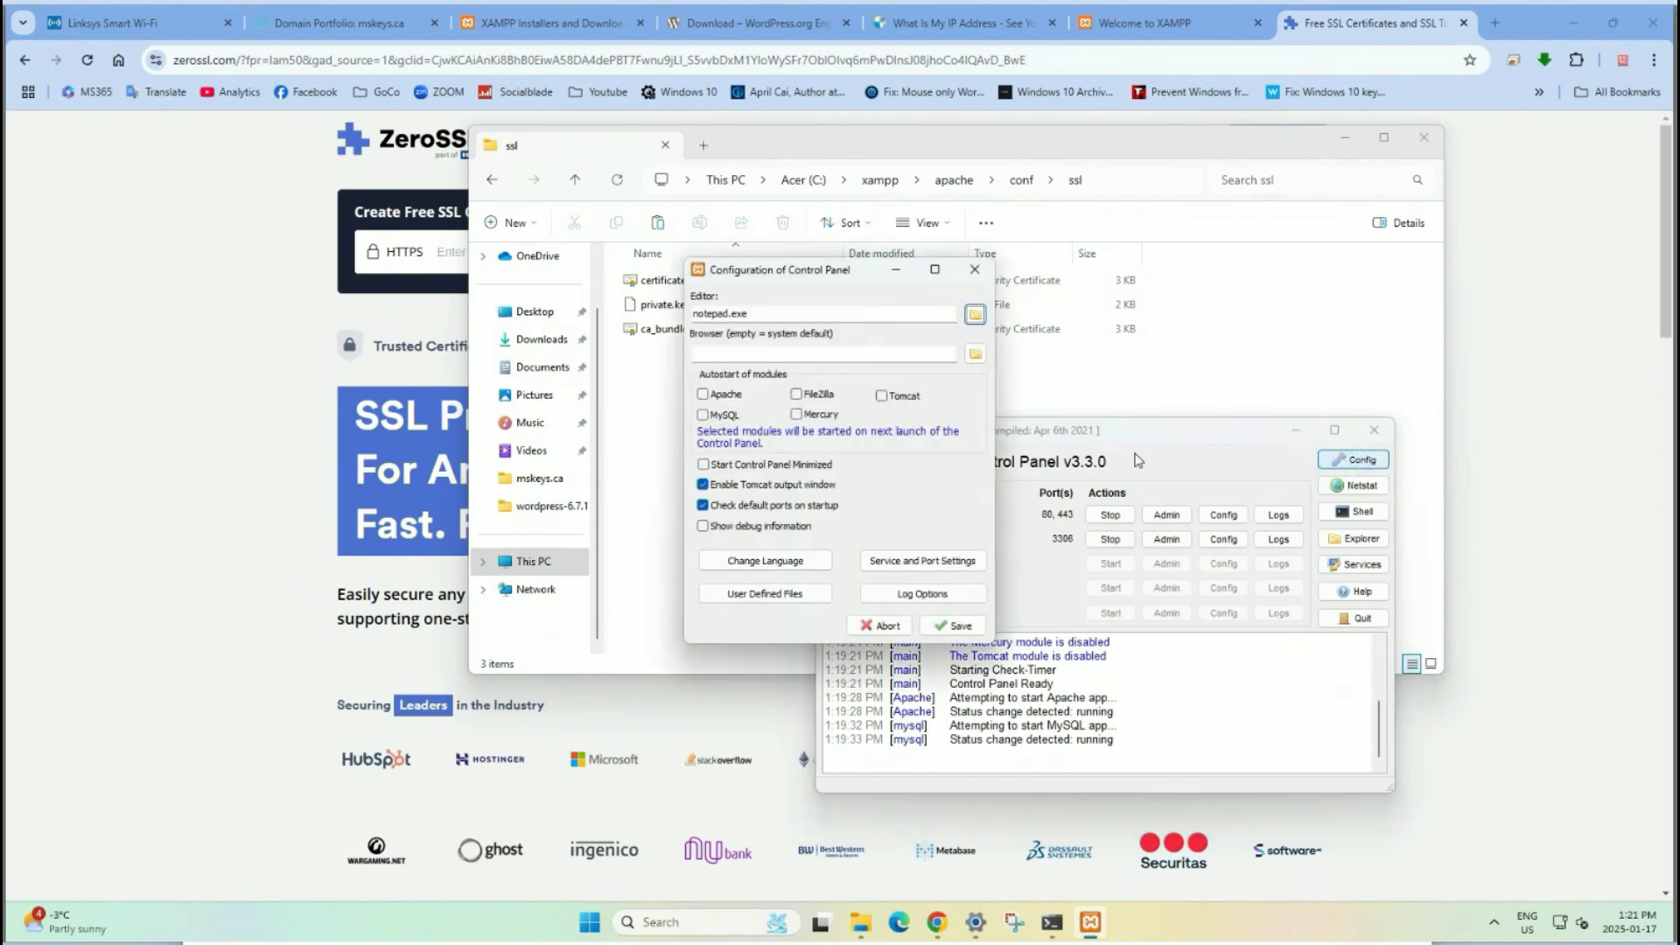
left_click(703, 395)
left_click(702, 415)
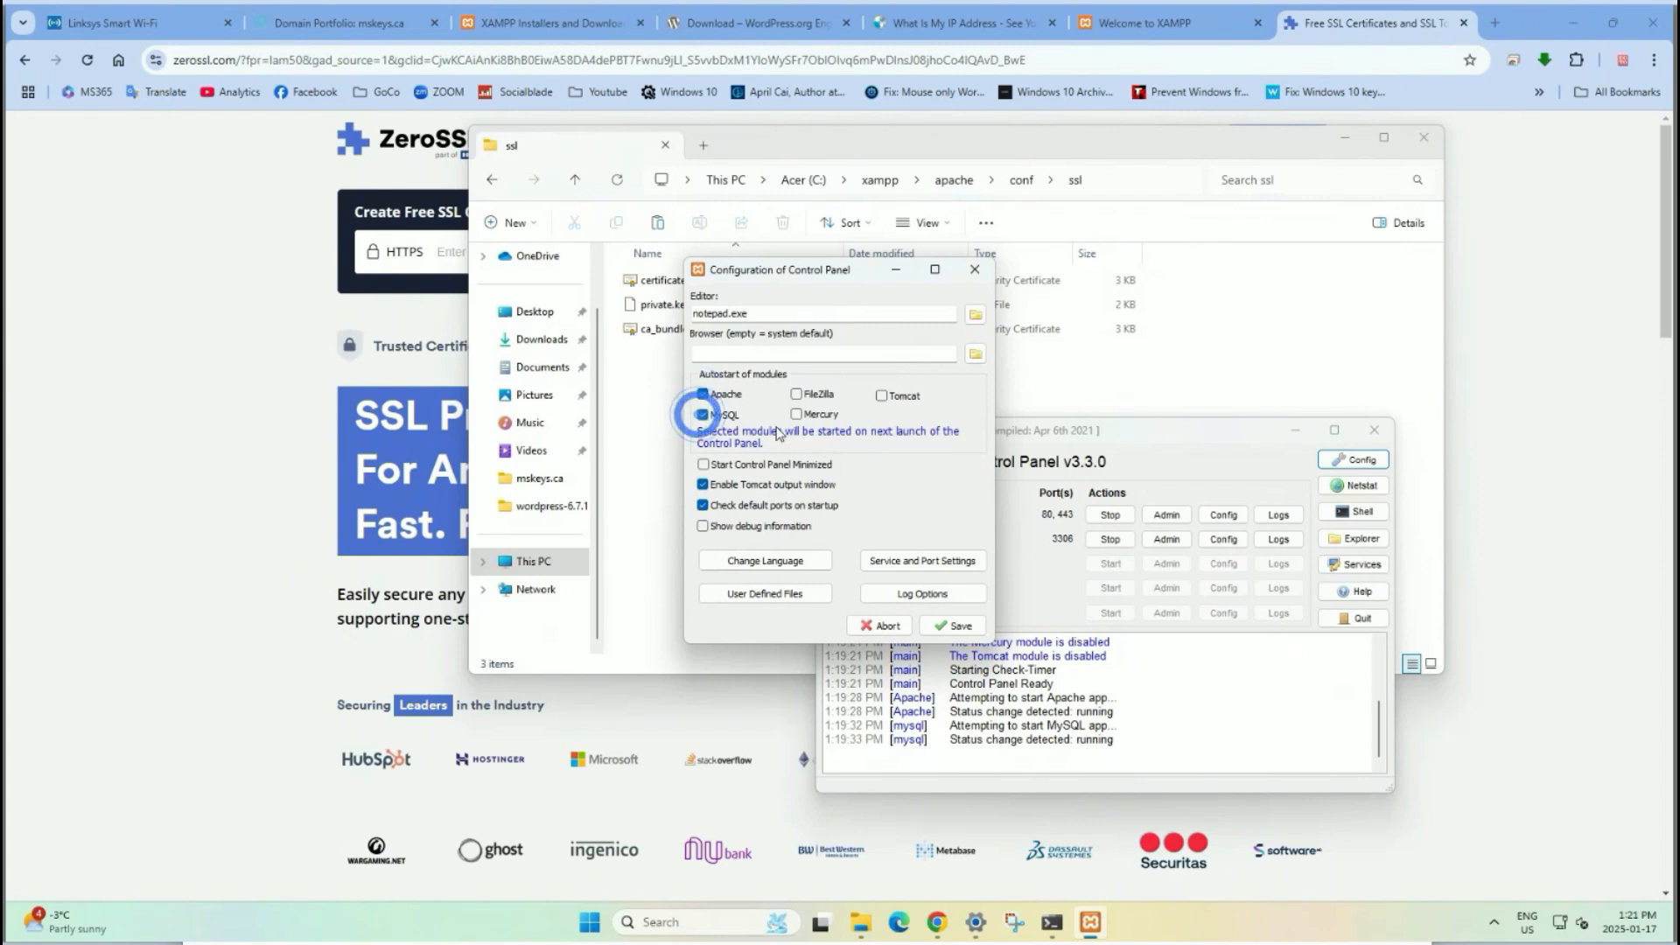
left_click(959, 626)
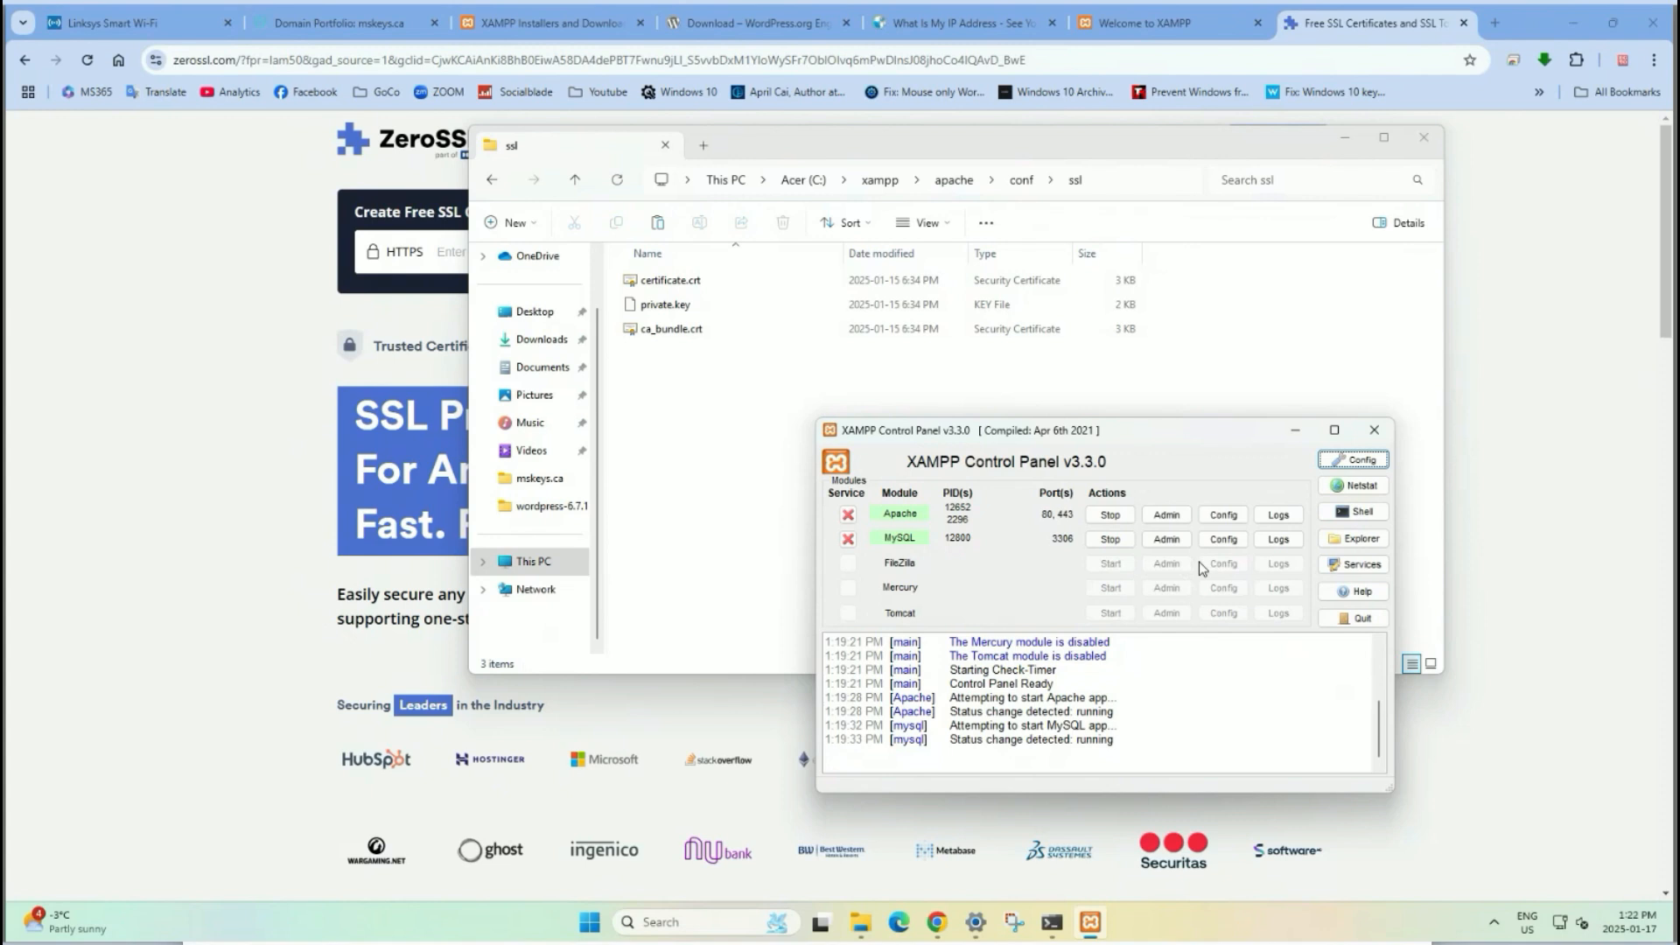
Open httpd-ssl.conf from Apache Config in plain Notepad, then close it.
left_click(1223, 518)
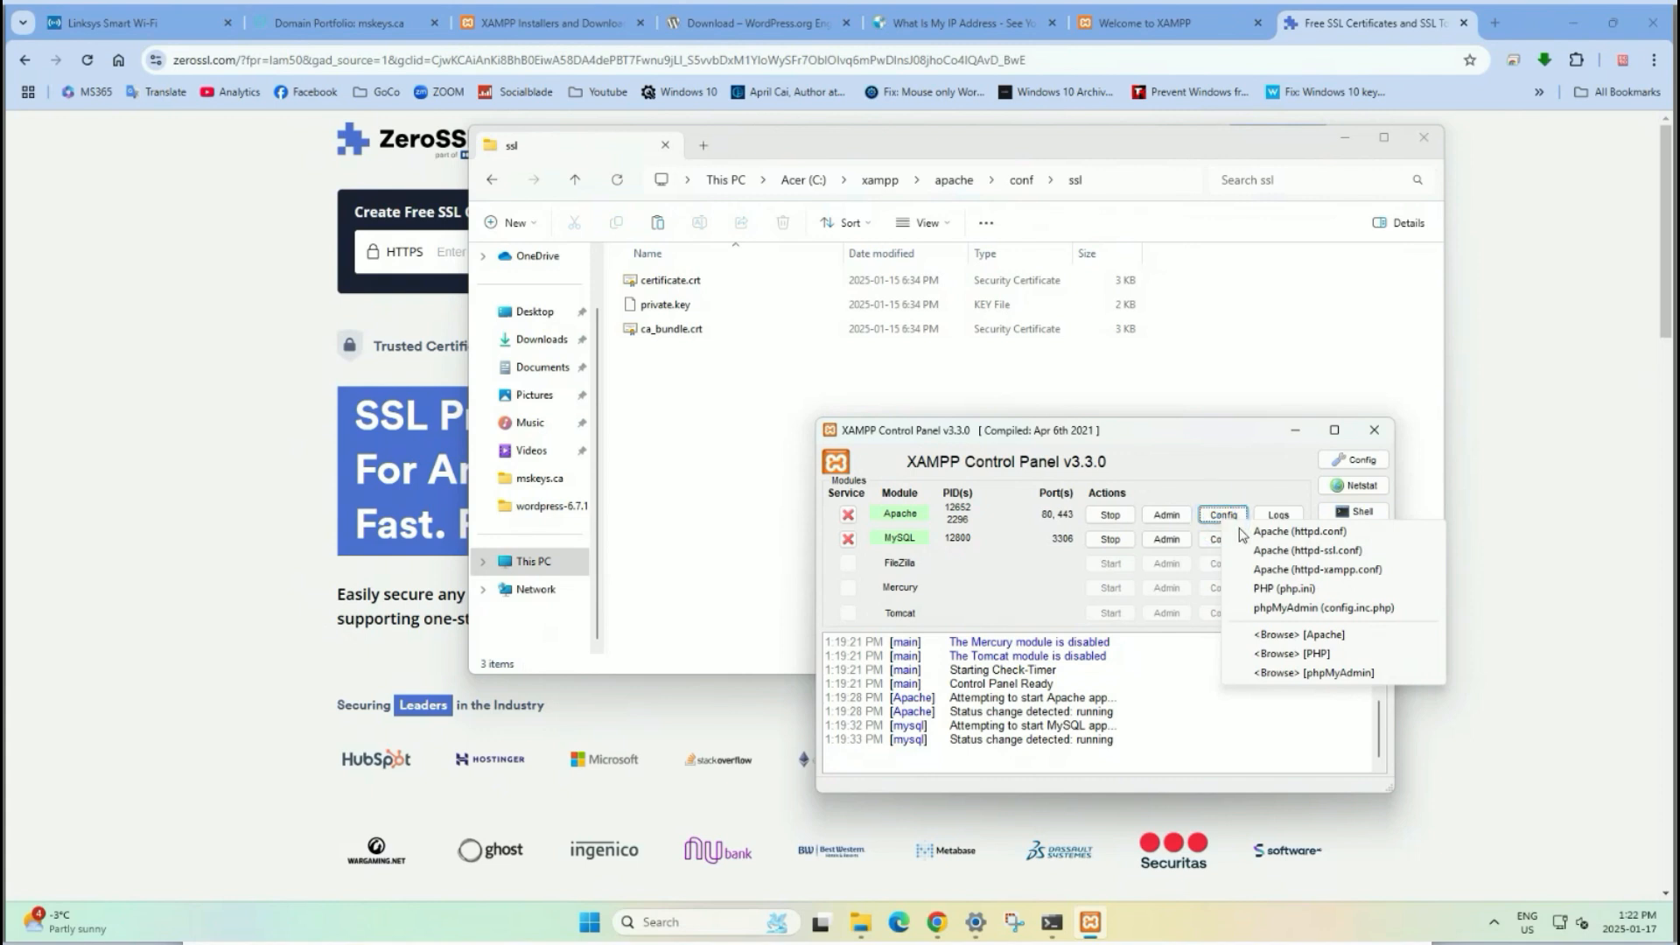
left_click(1332, 553)
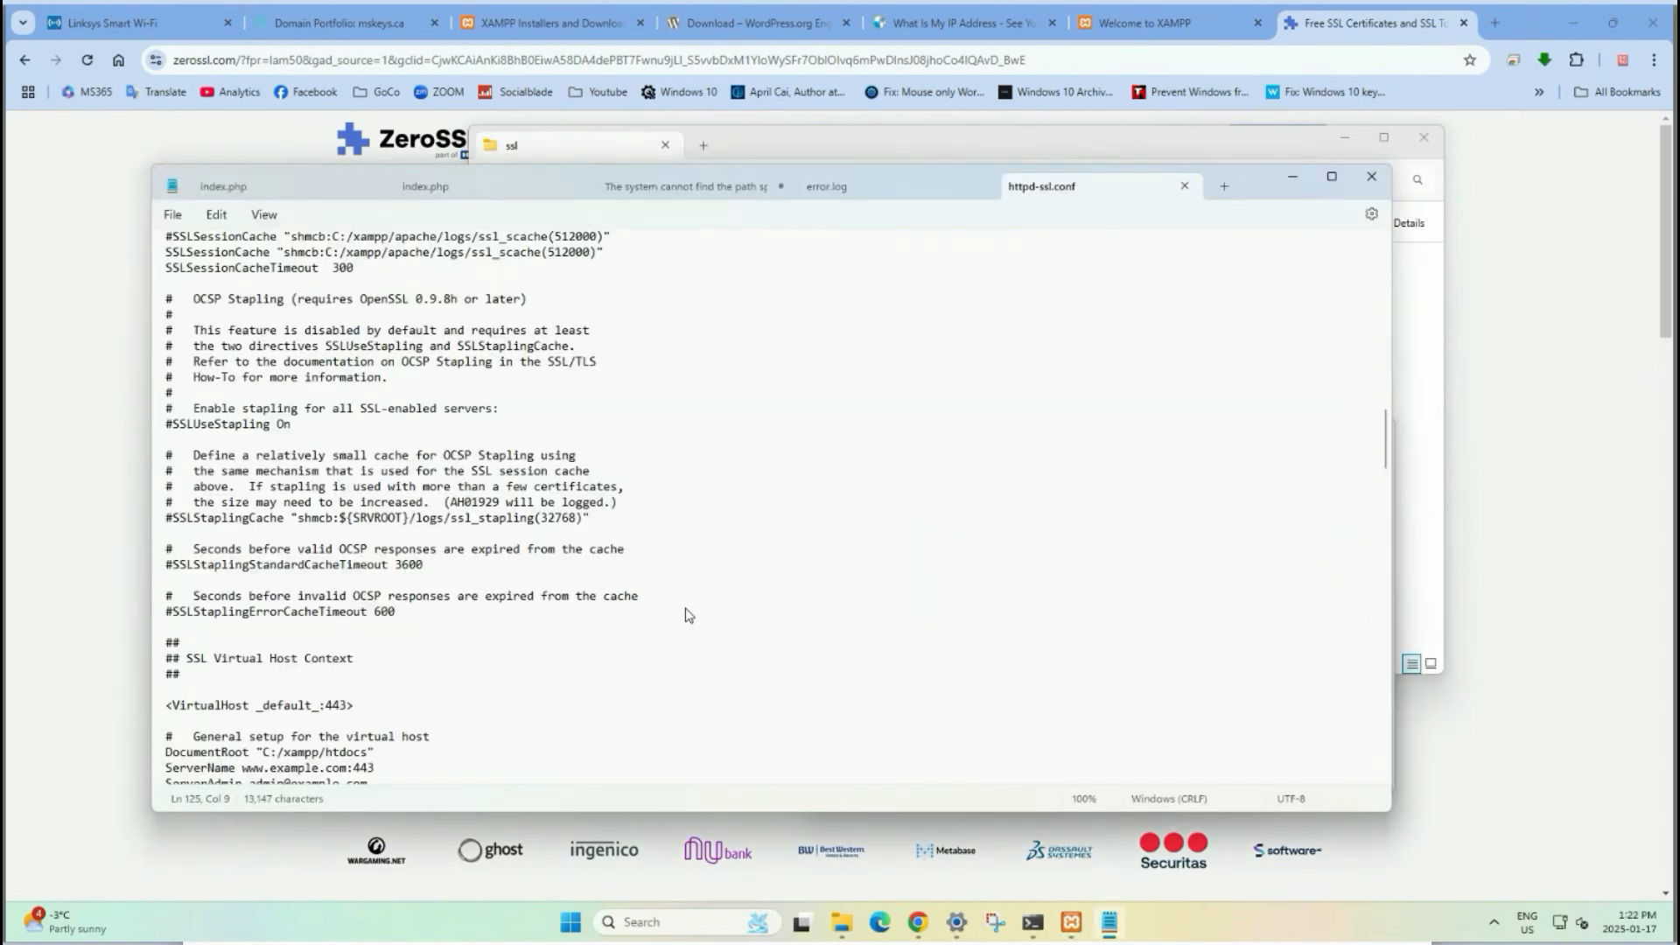
scroll(689, 615, "down", 5)
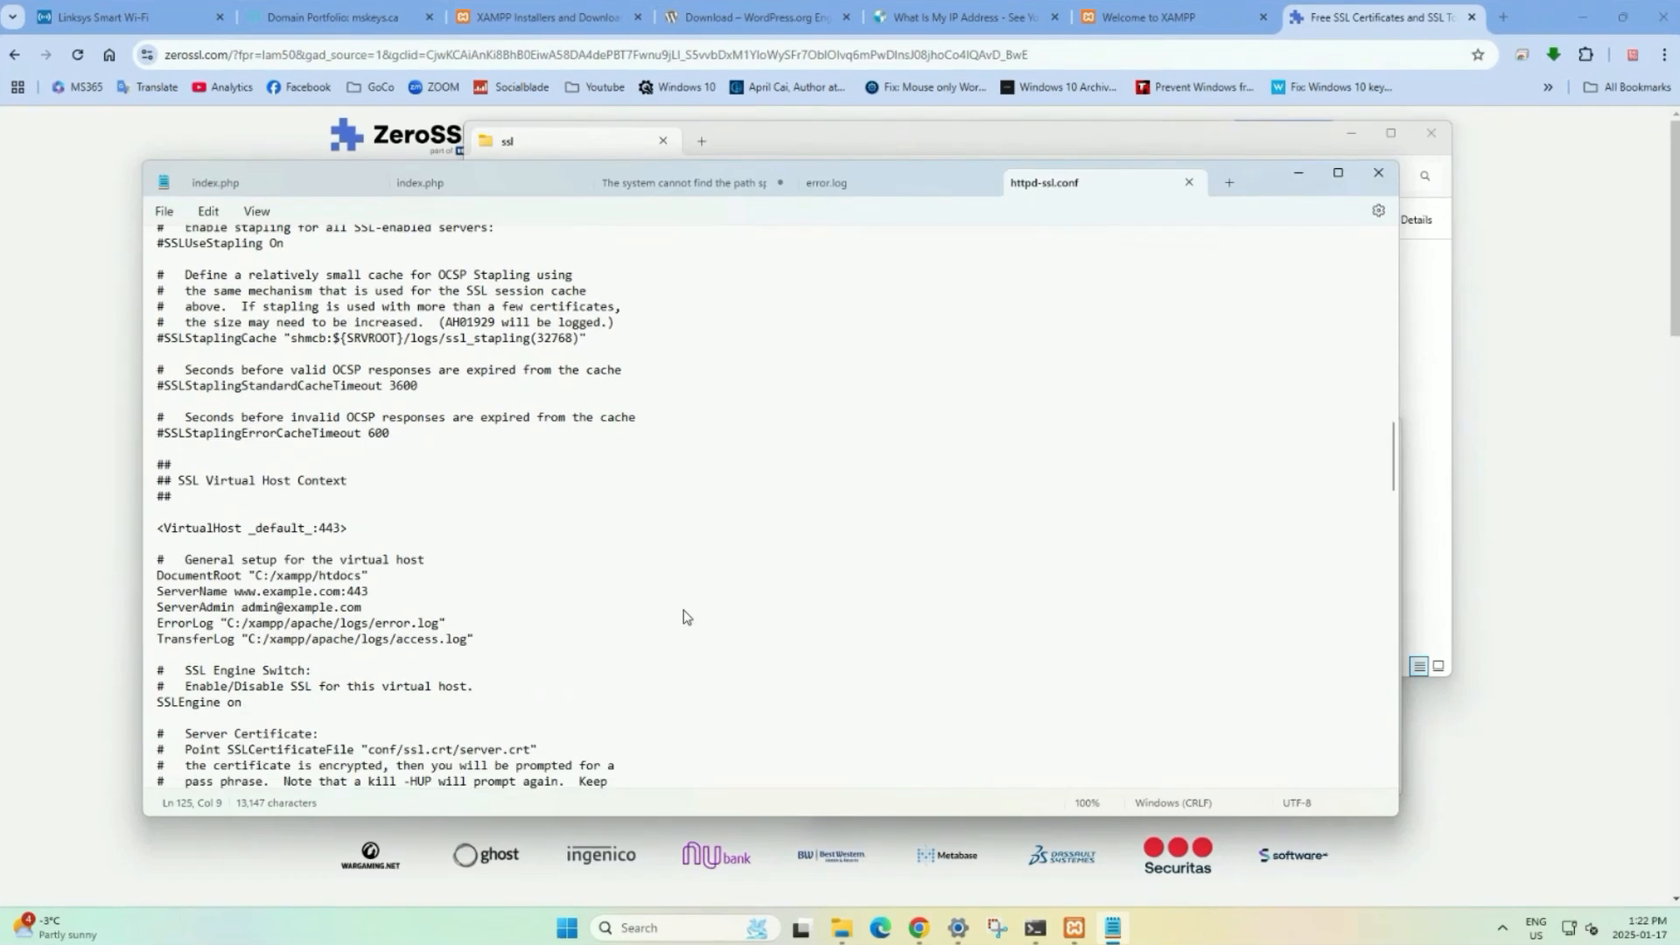
left_click(1383, 170)
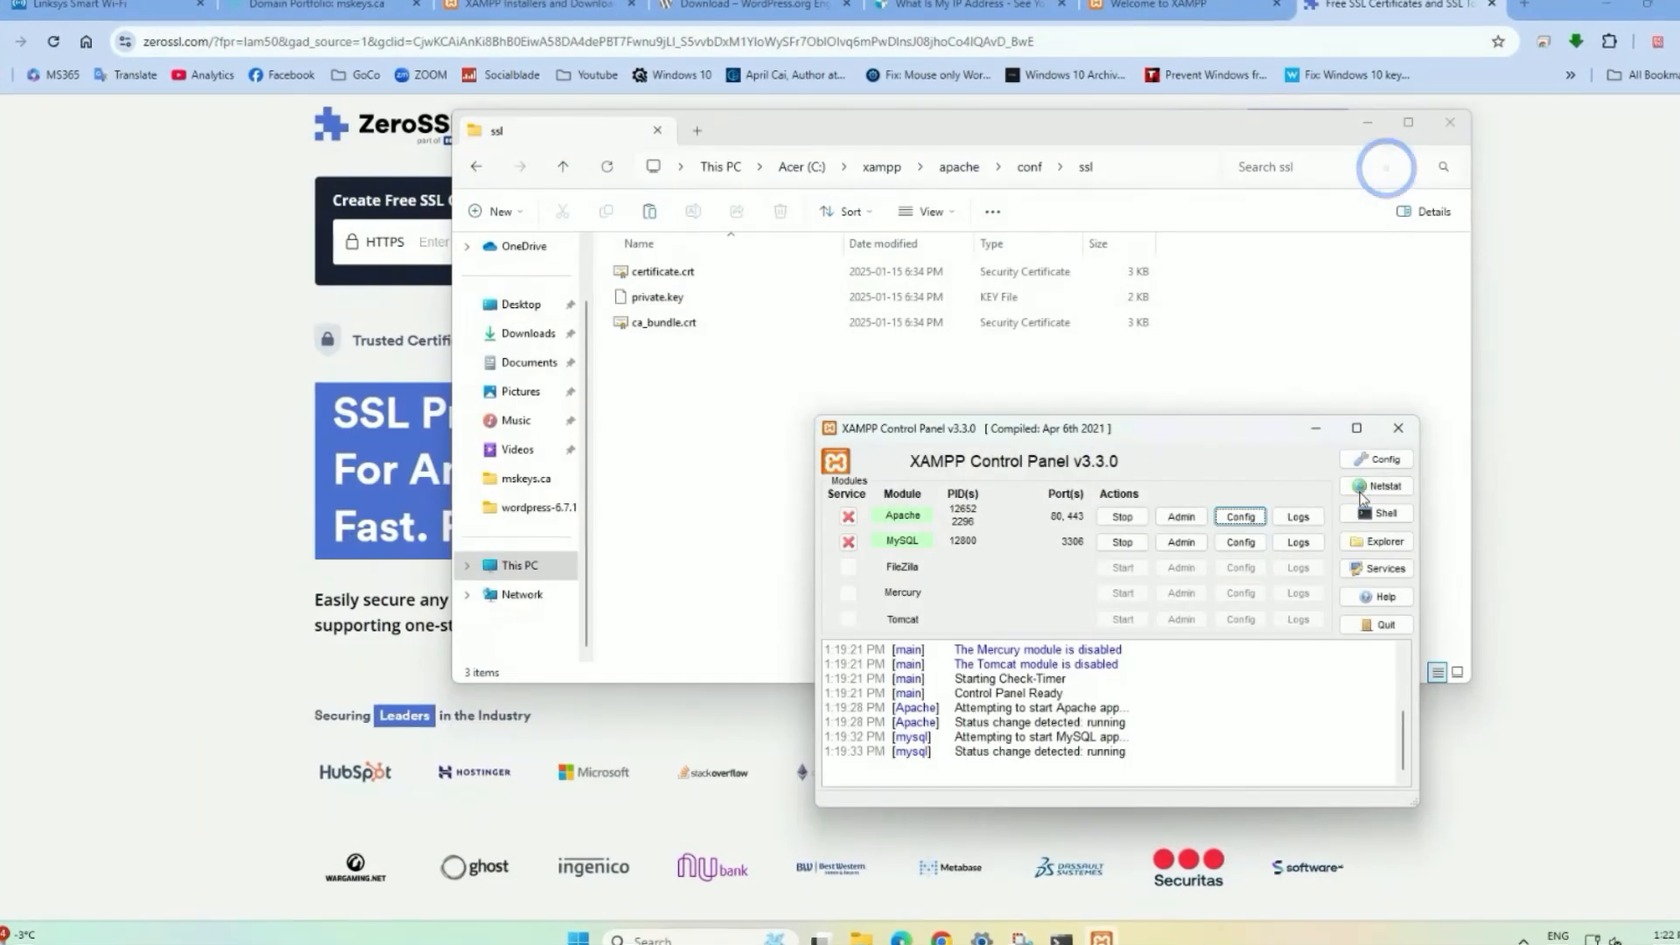
Set notepad++.exe as the Control Panel's editor and save the config.
left_click(1399, 463)
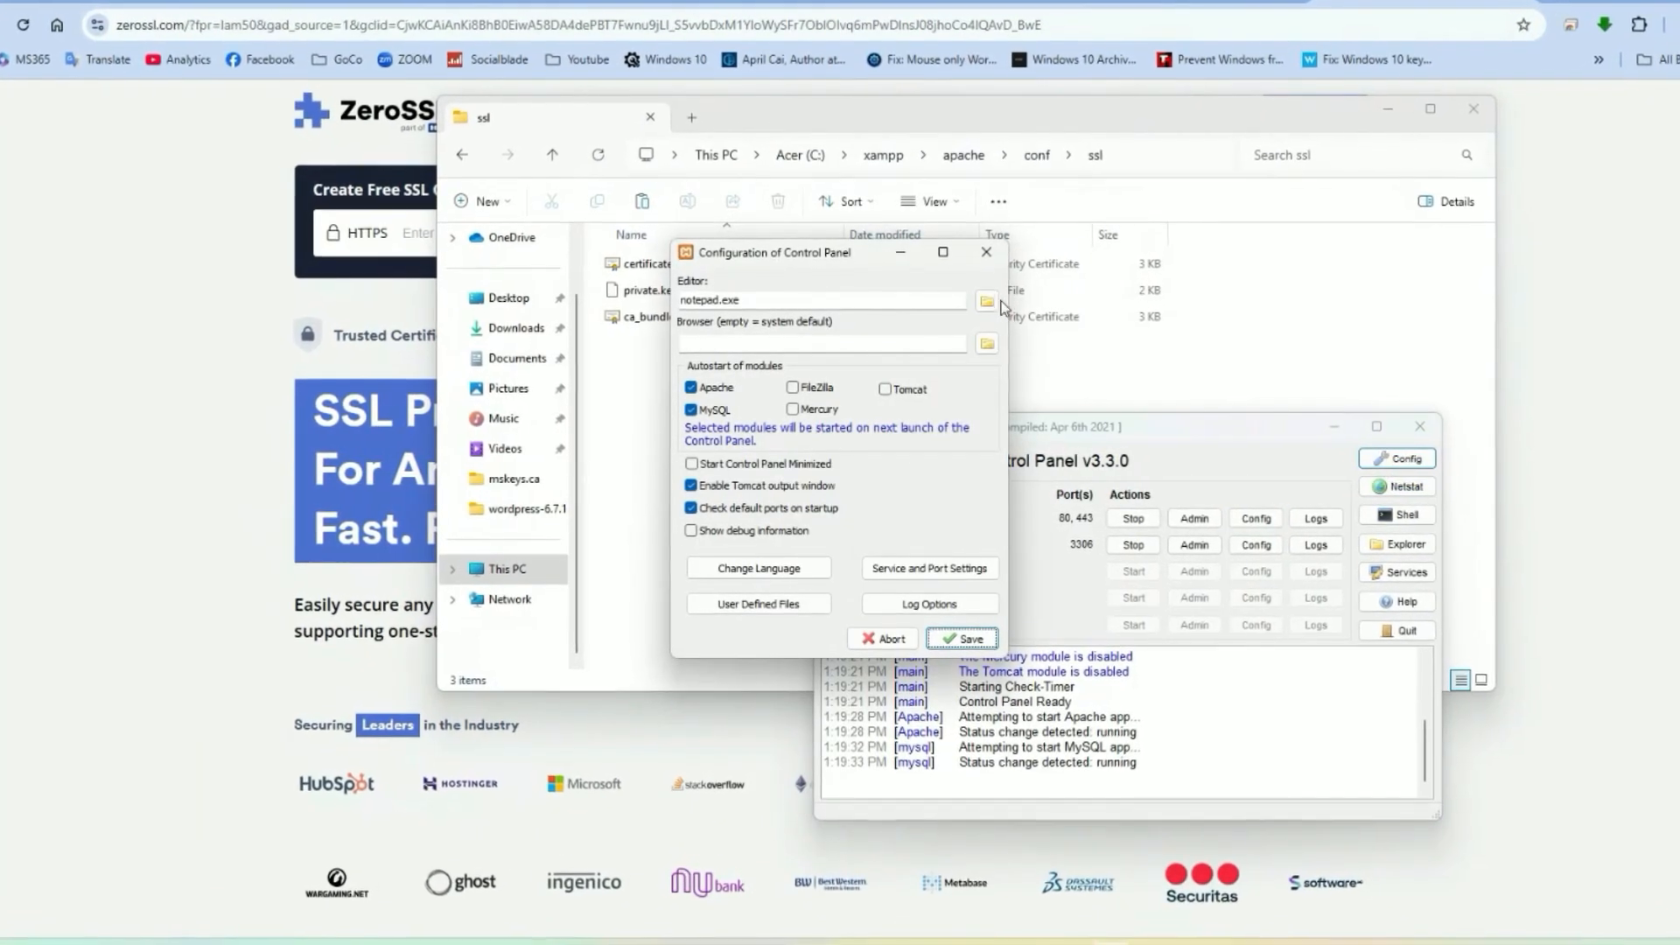
left_click(987, 301)
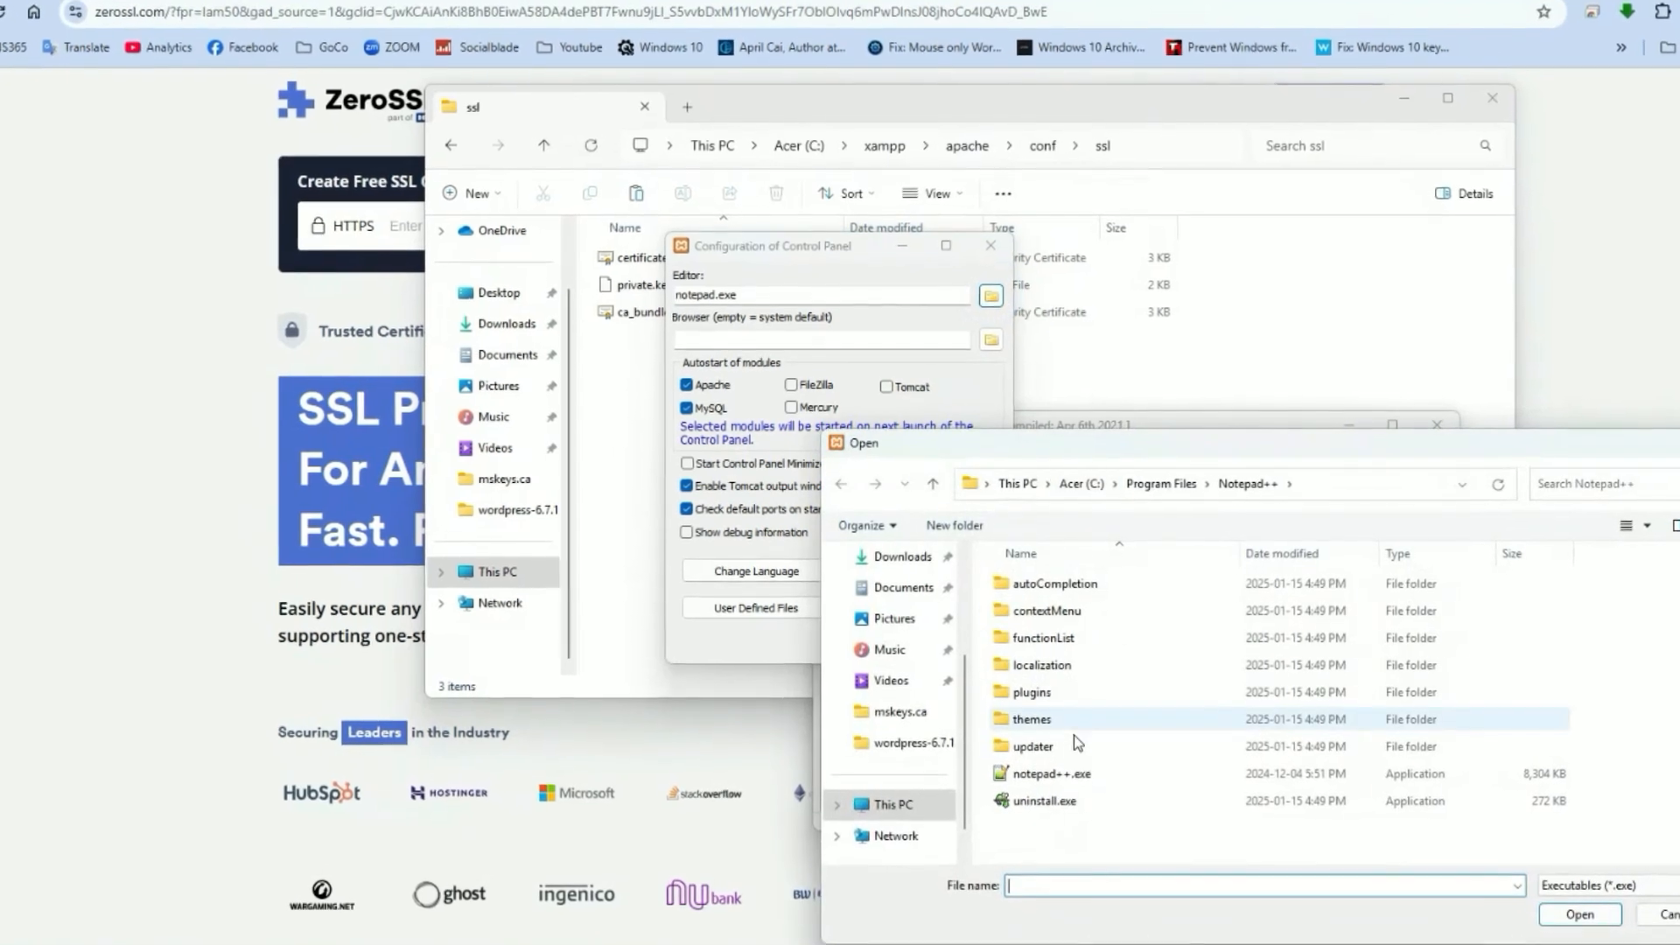
left_click(1073, 774)
left_click(1575, 915)
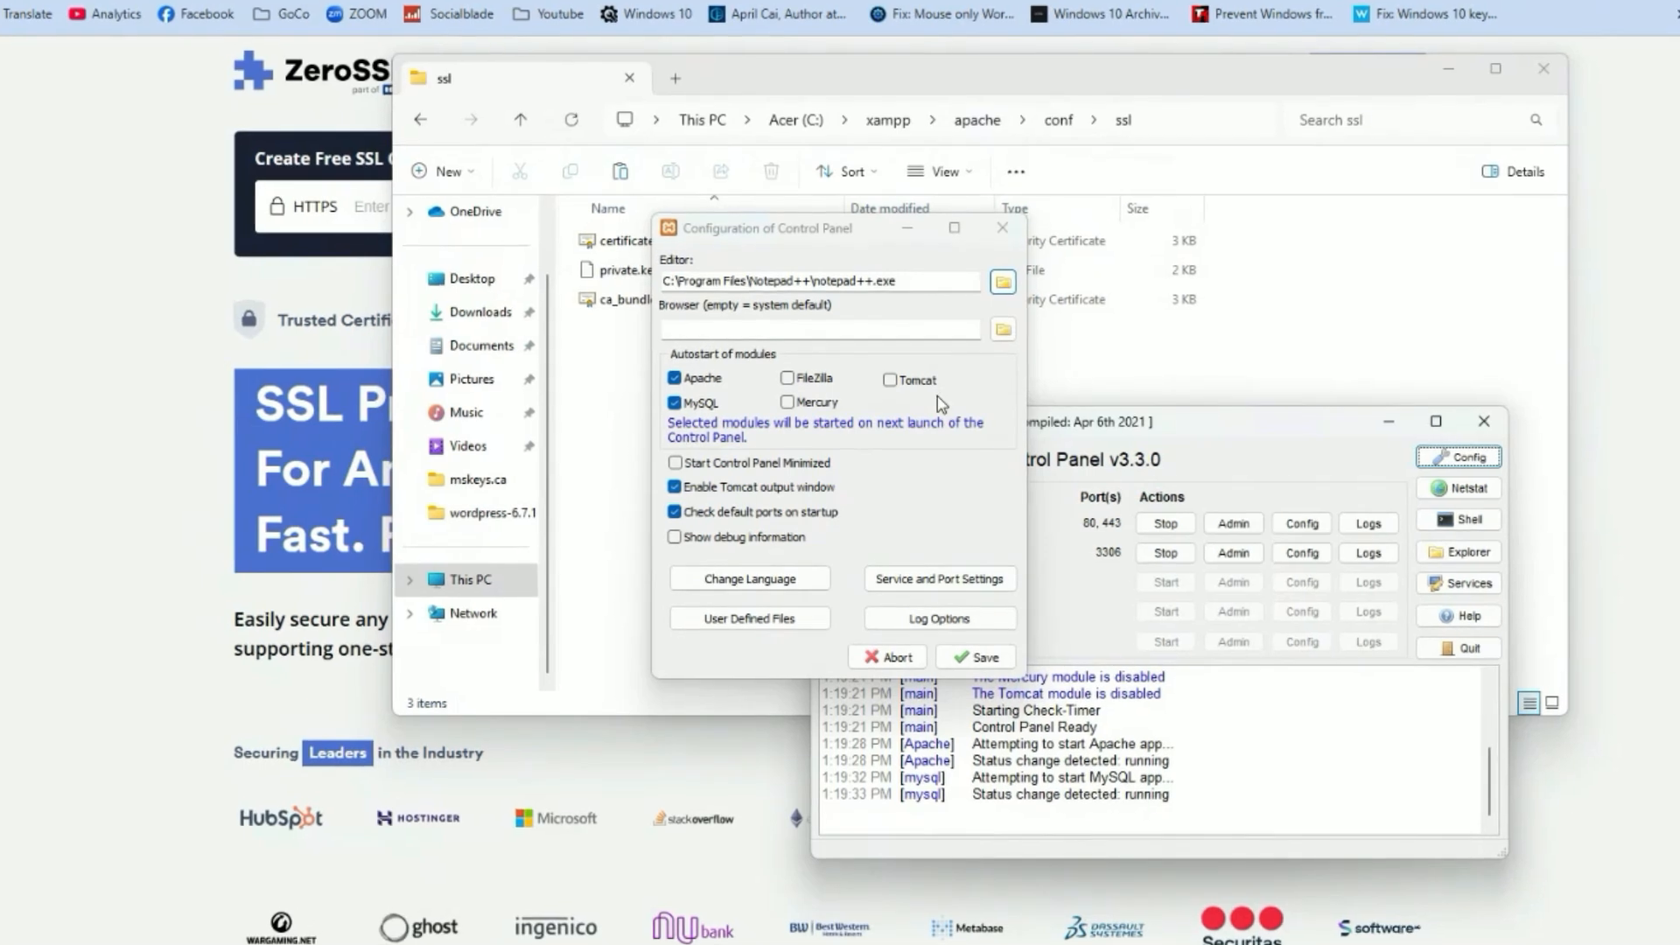
left_click(980, 658)
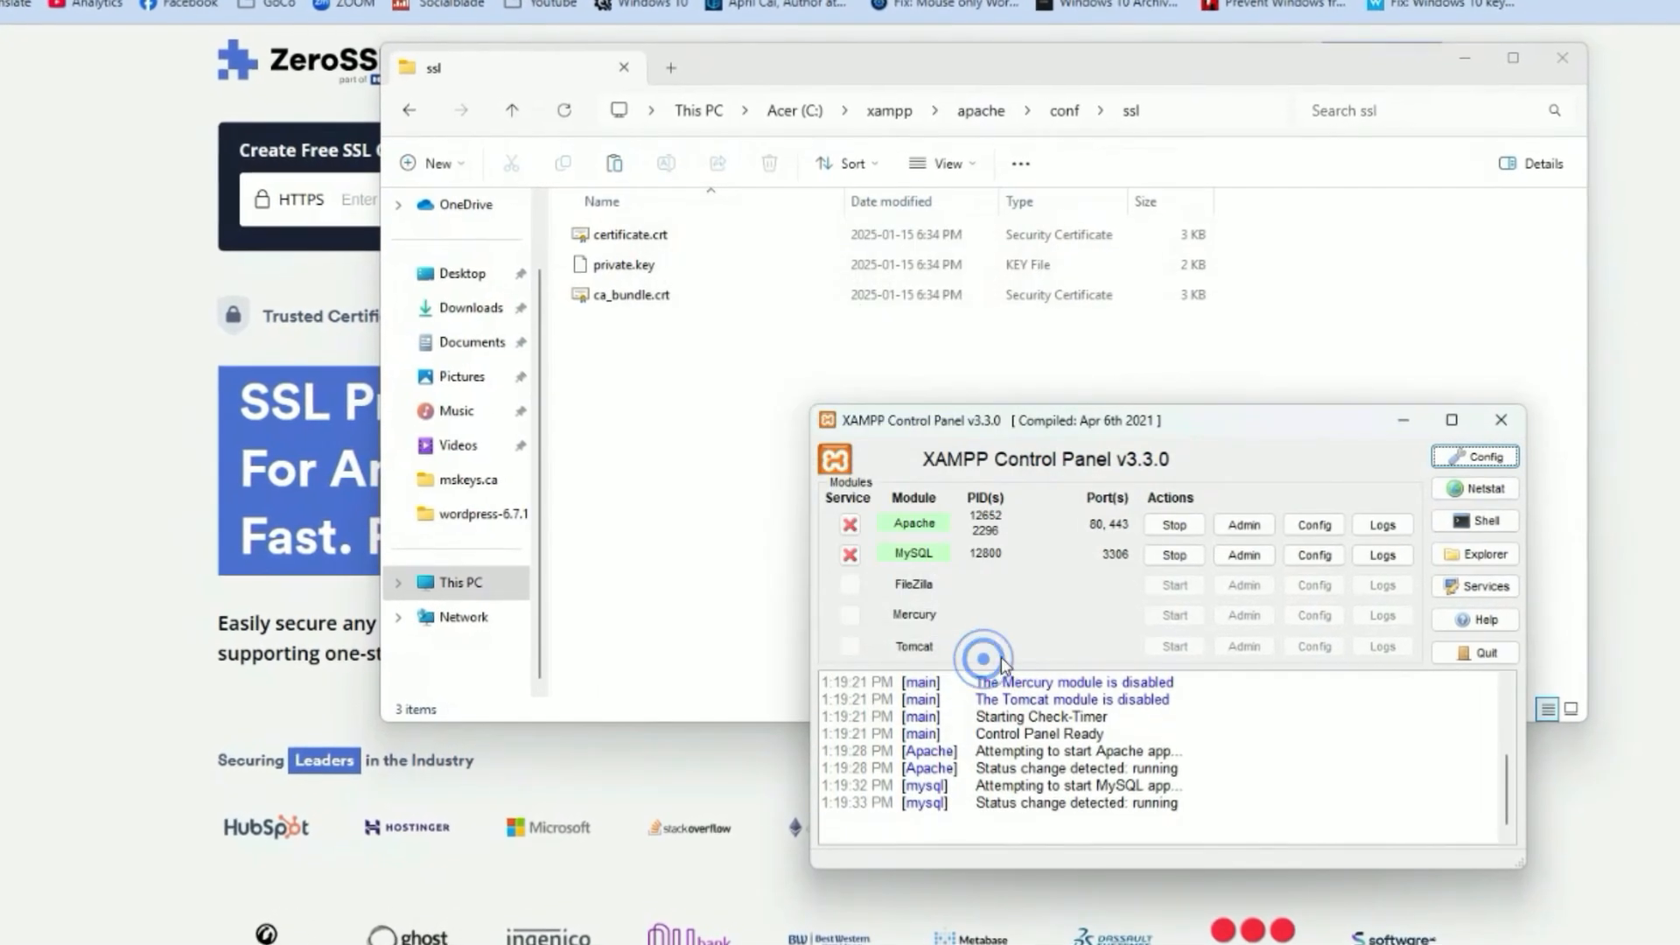
Open Apache's httpd-ssl.conf in Notepad++ and scroll through its 443 virtual host settings.
left_click(1320, 525)
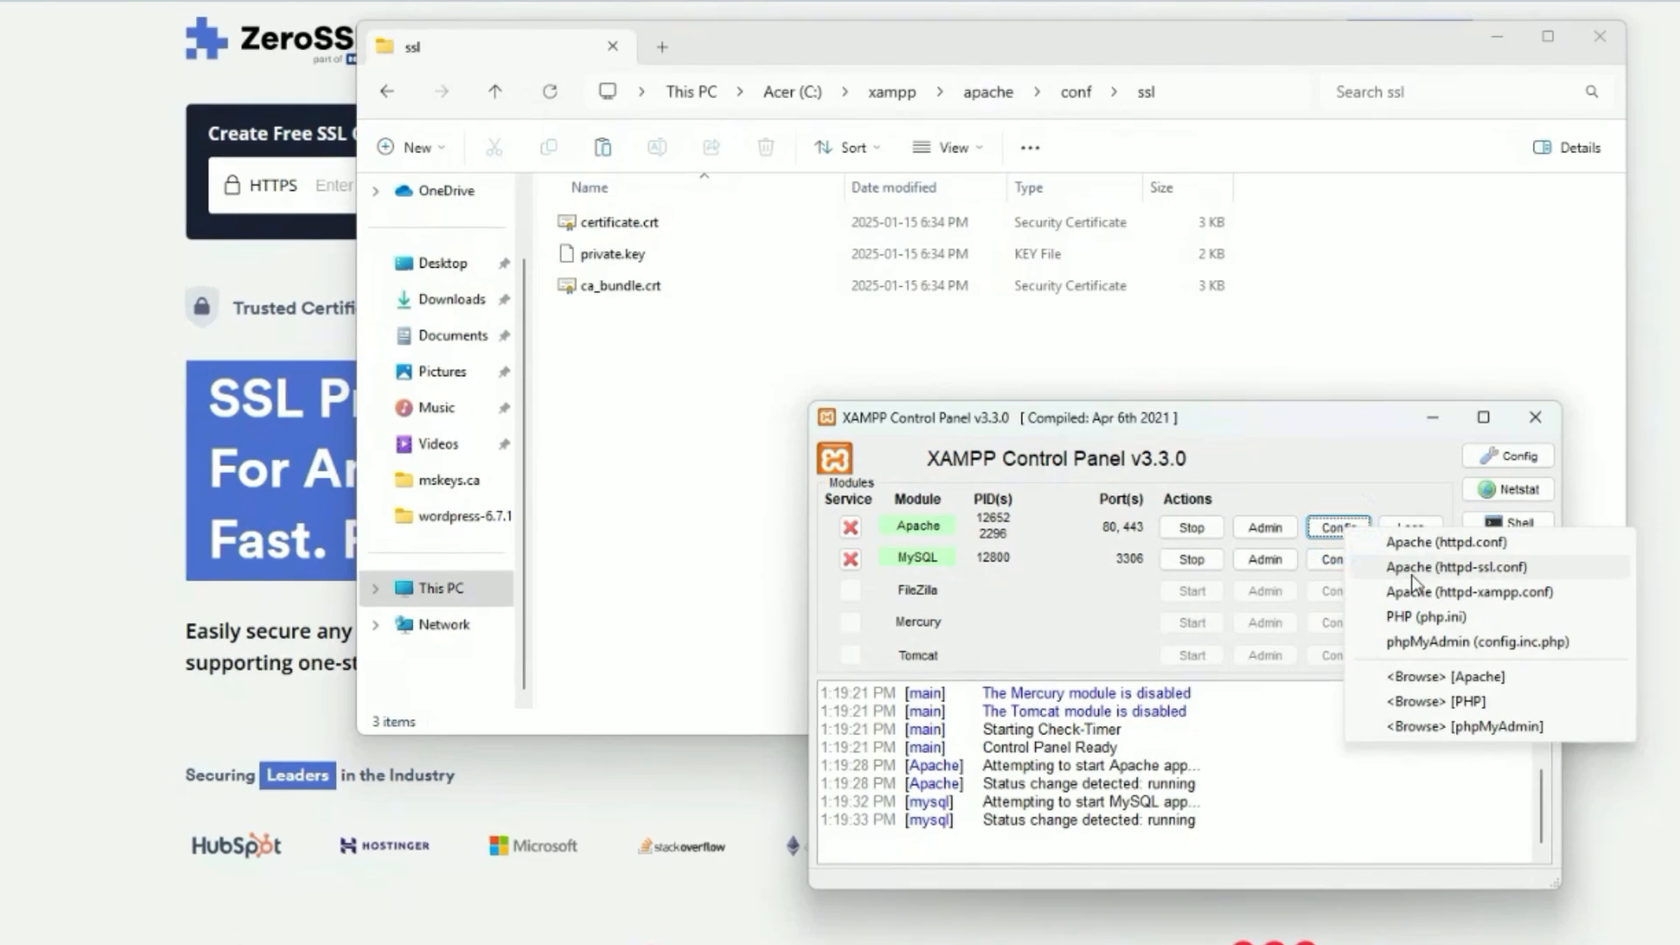
left_click(1408, 567)
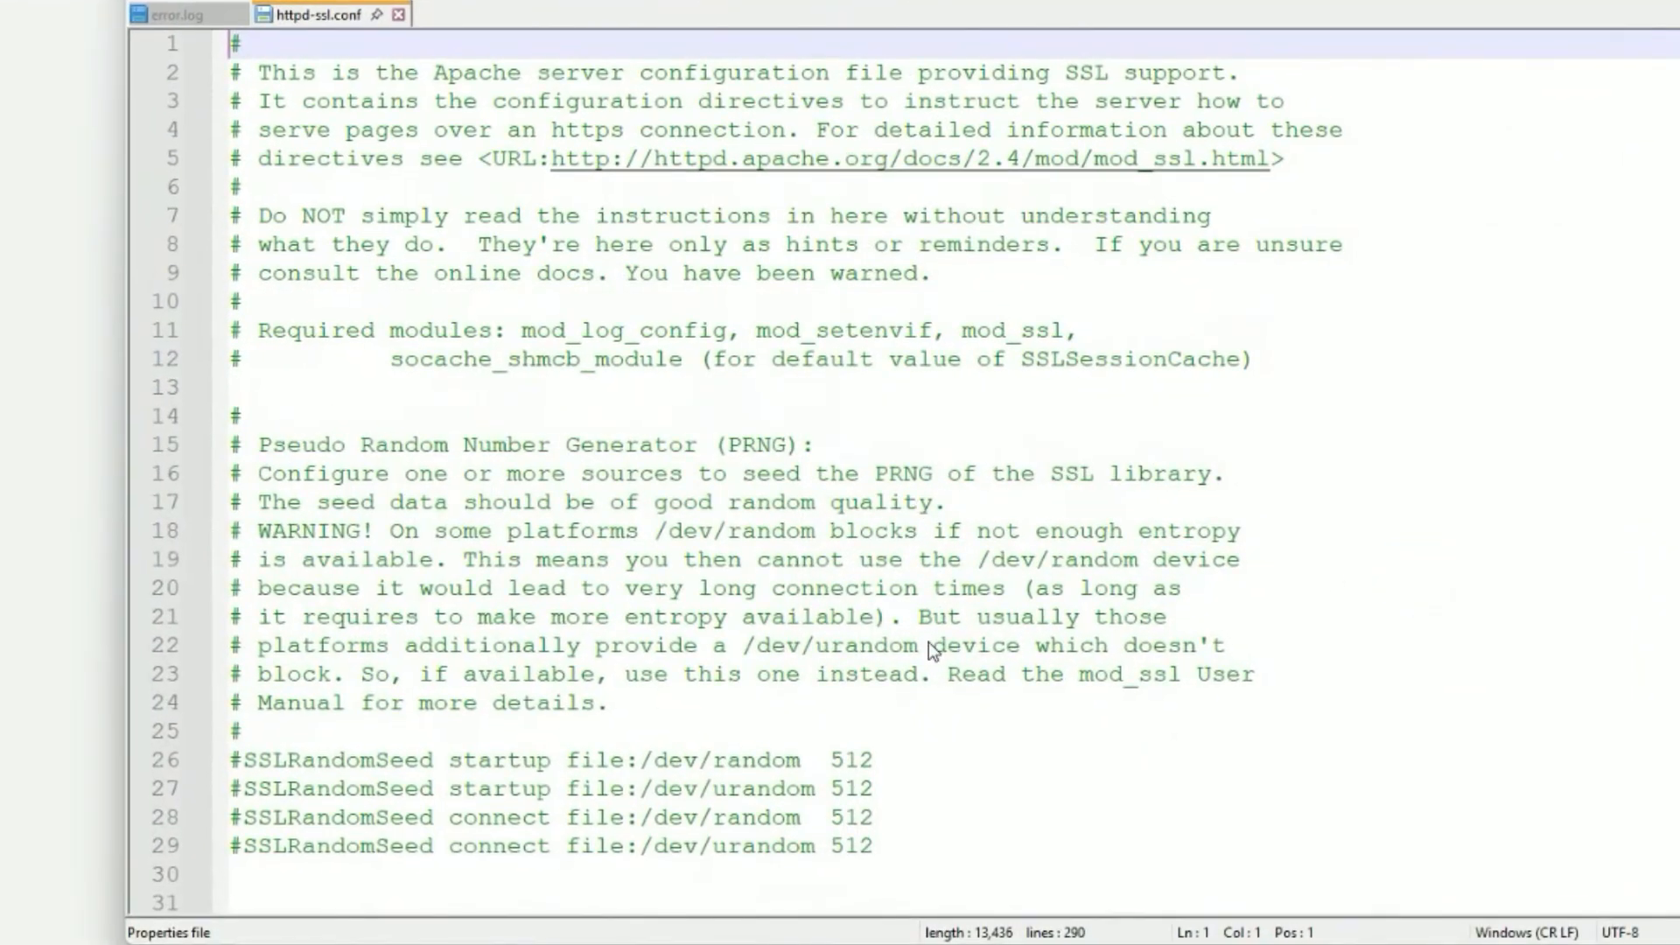
scroll(928, 642, "down", 2)
scroll(928, 642, "down", 9)
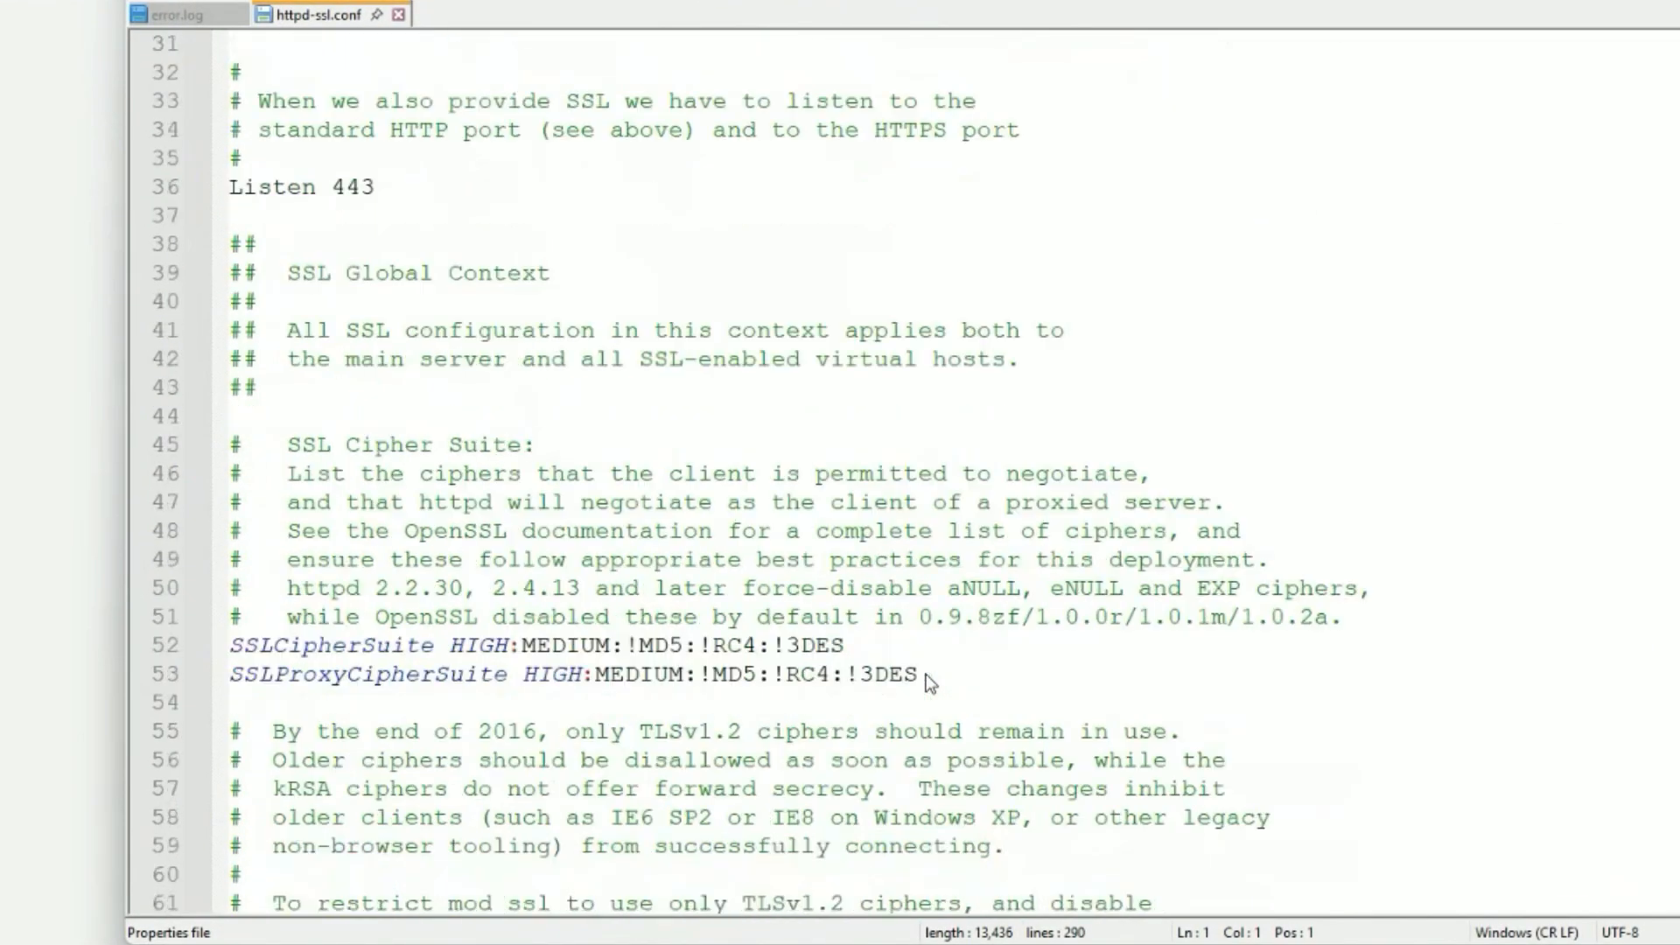
scroll(926, 673, "down", 12)
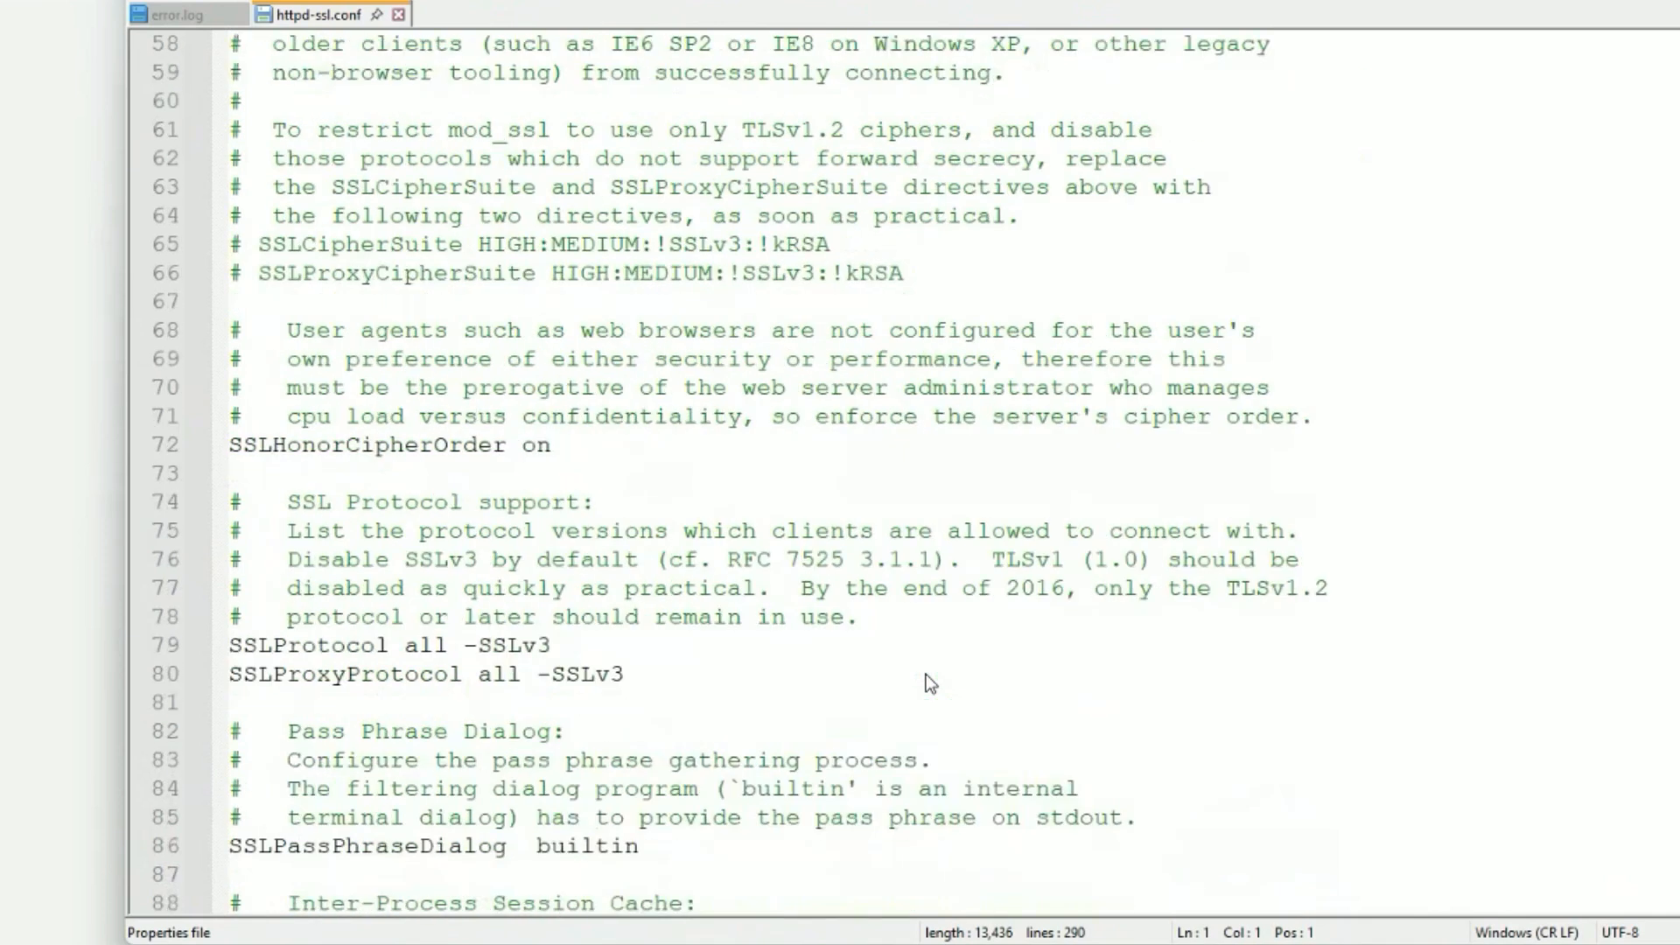
scroll(927, 681, "down", 9)
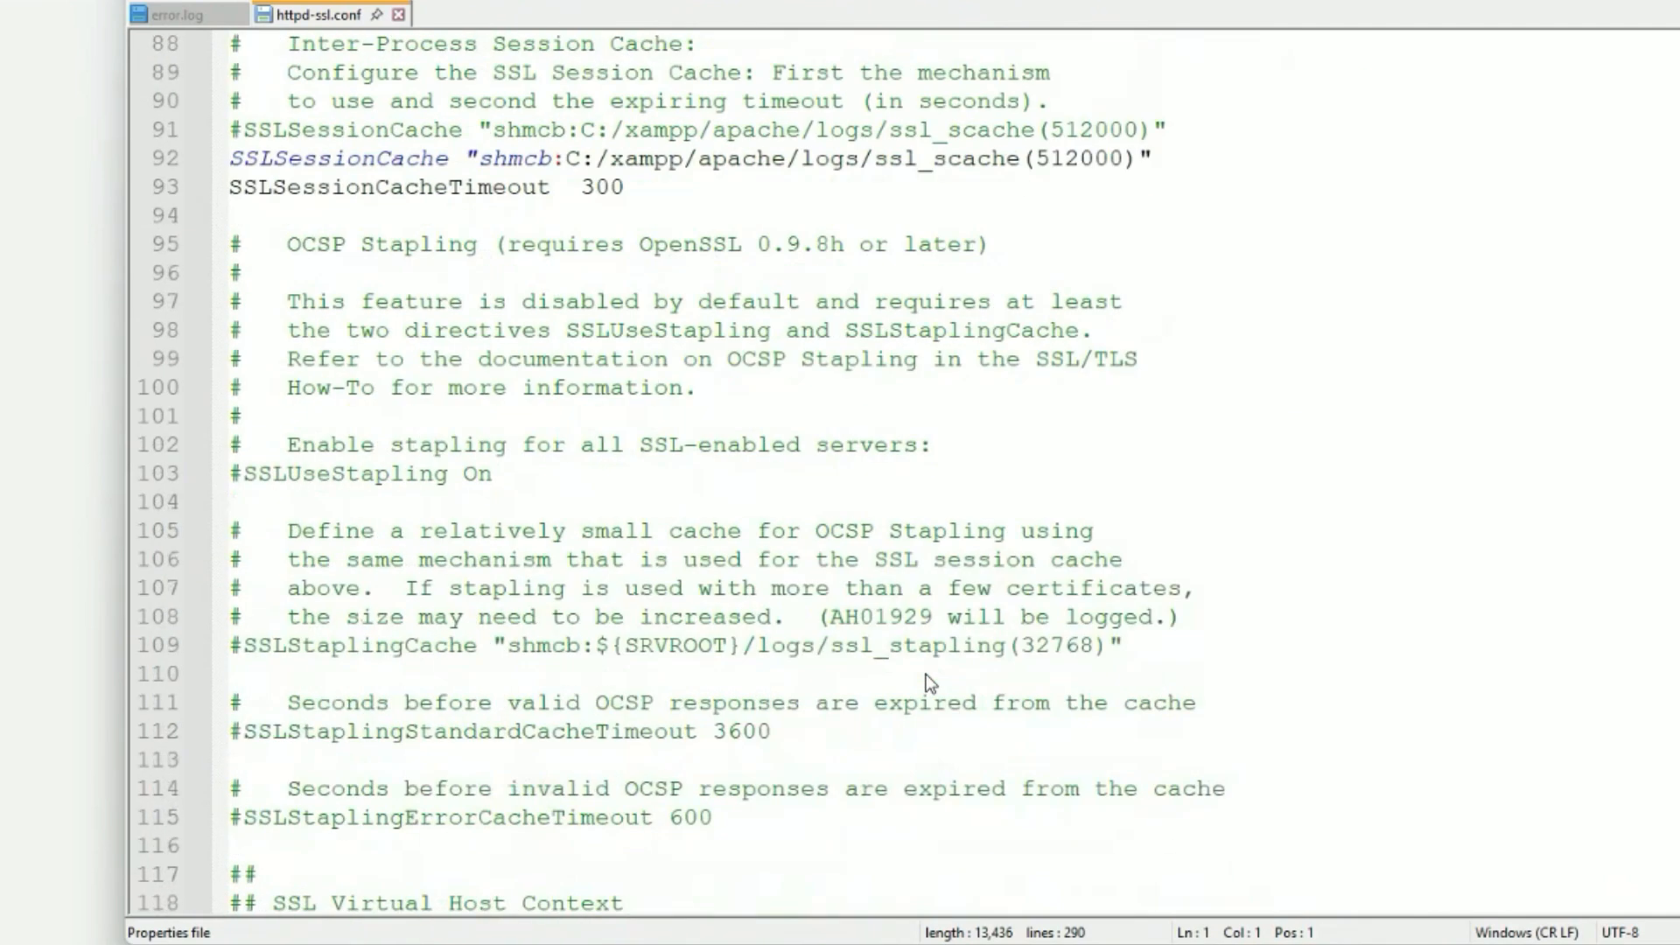
scroll(929, 682, "down", 3)
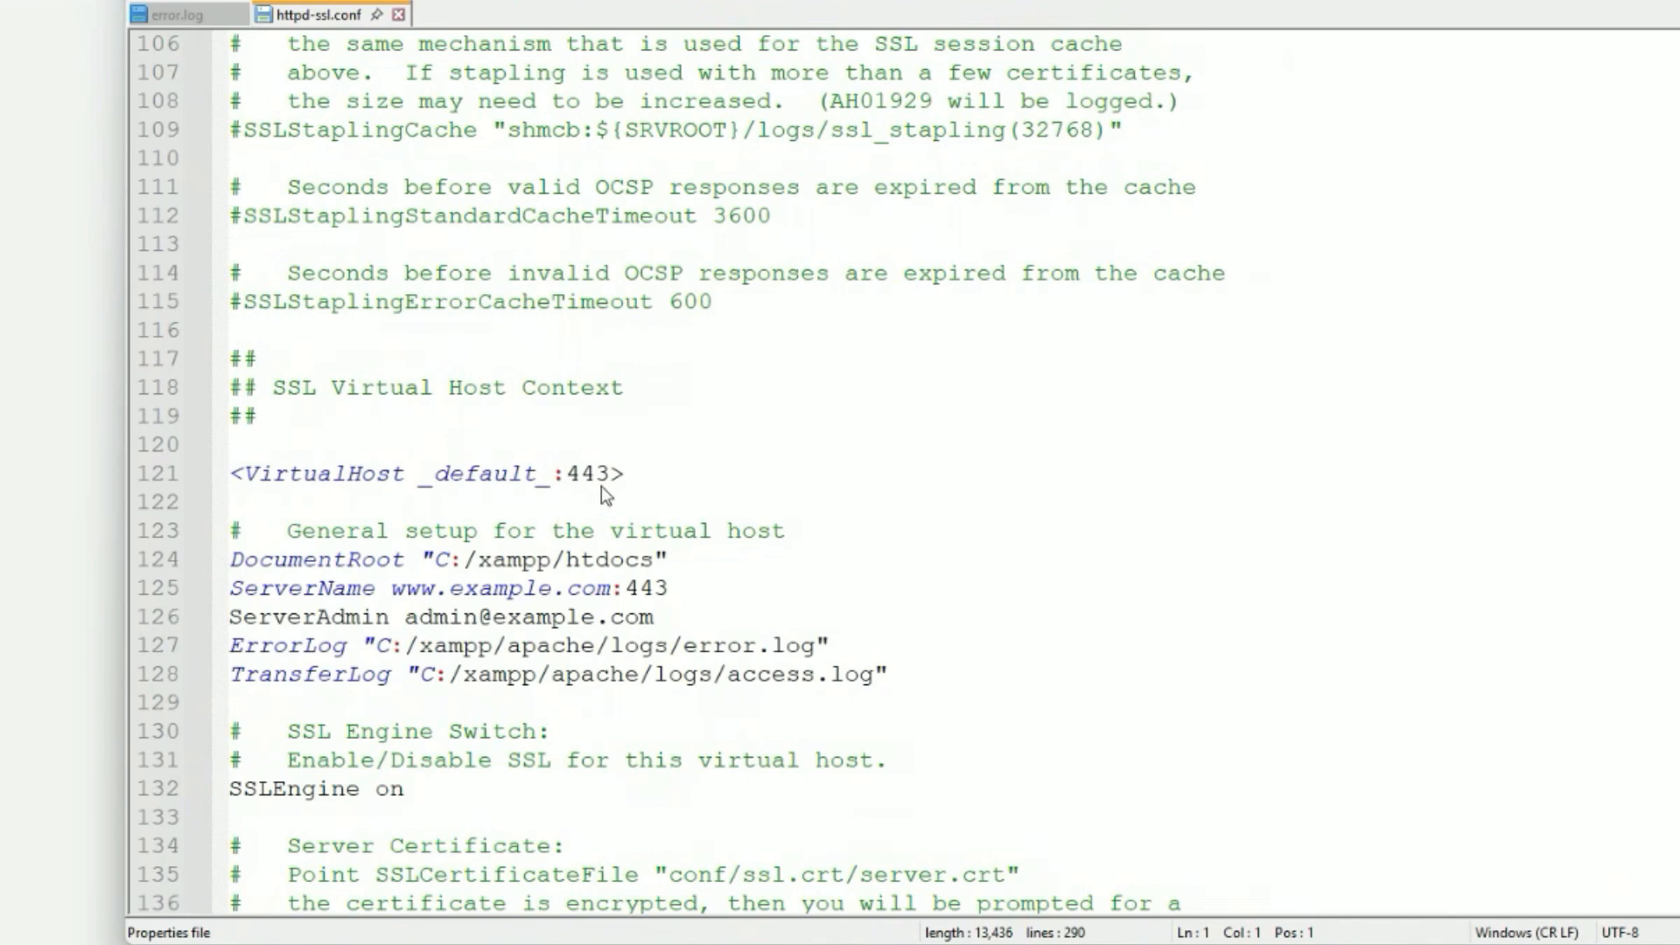
left_click(446, 590)
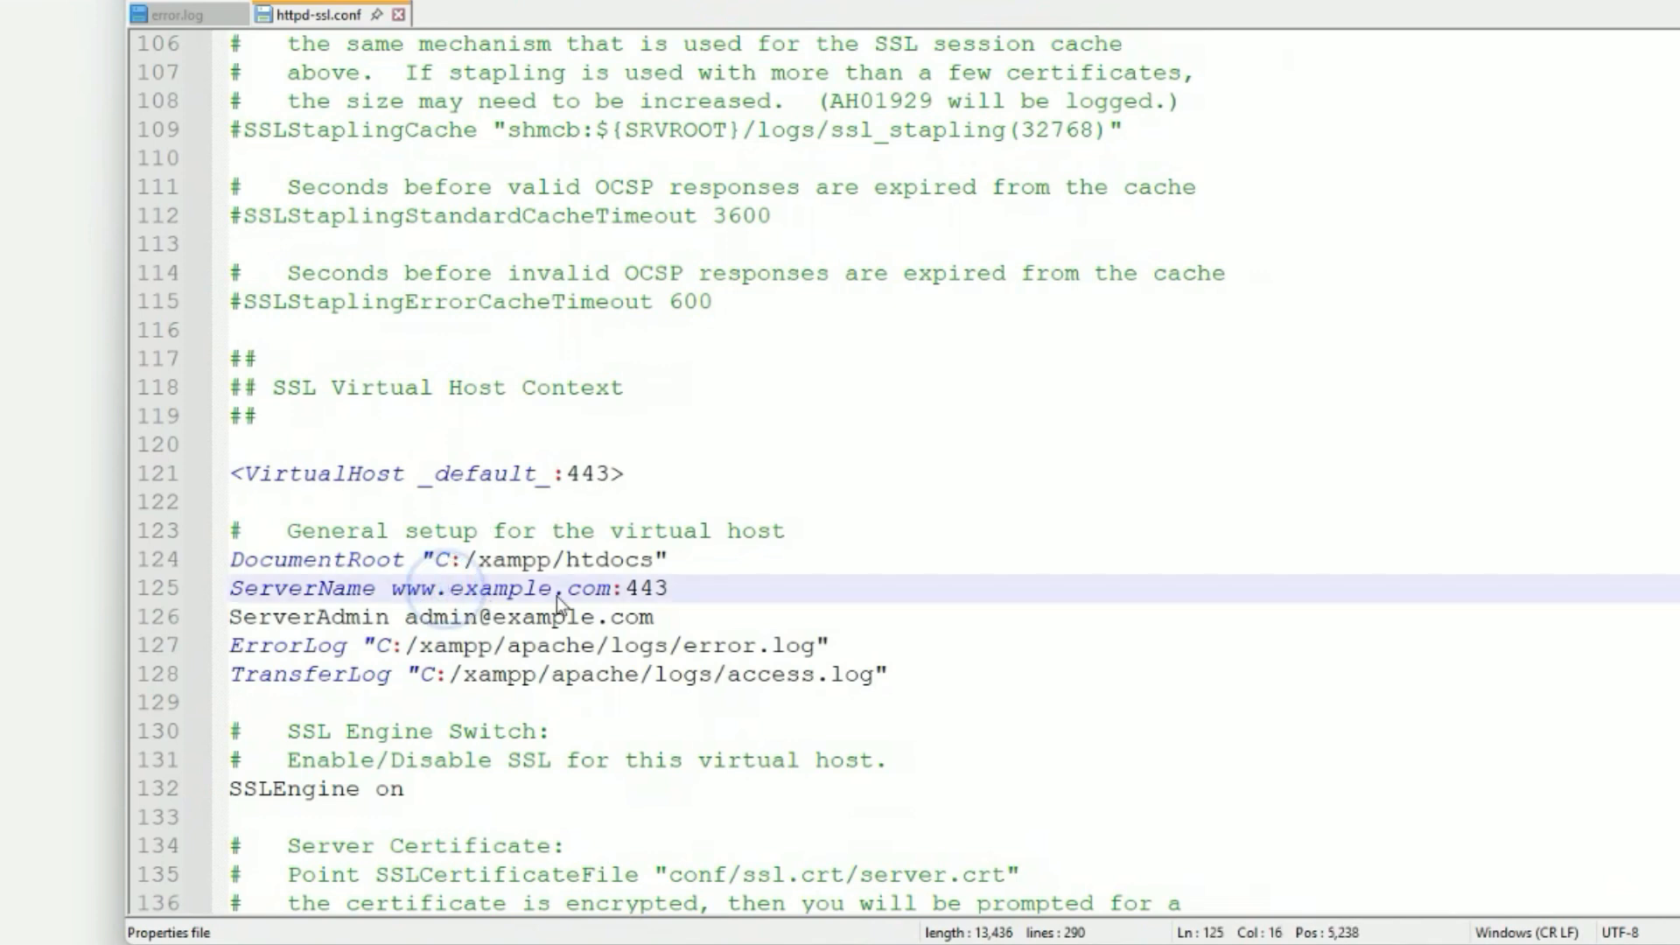
left_click_drag(554, 592, 446, 589)
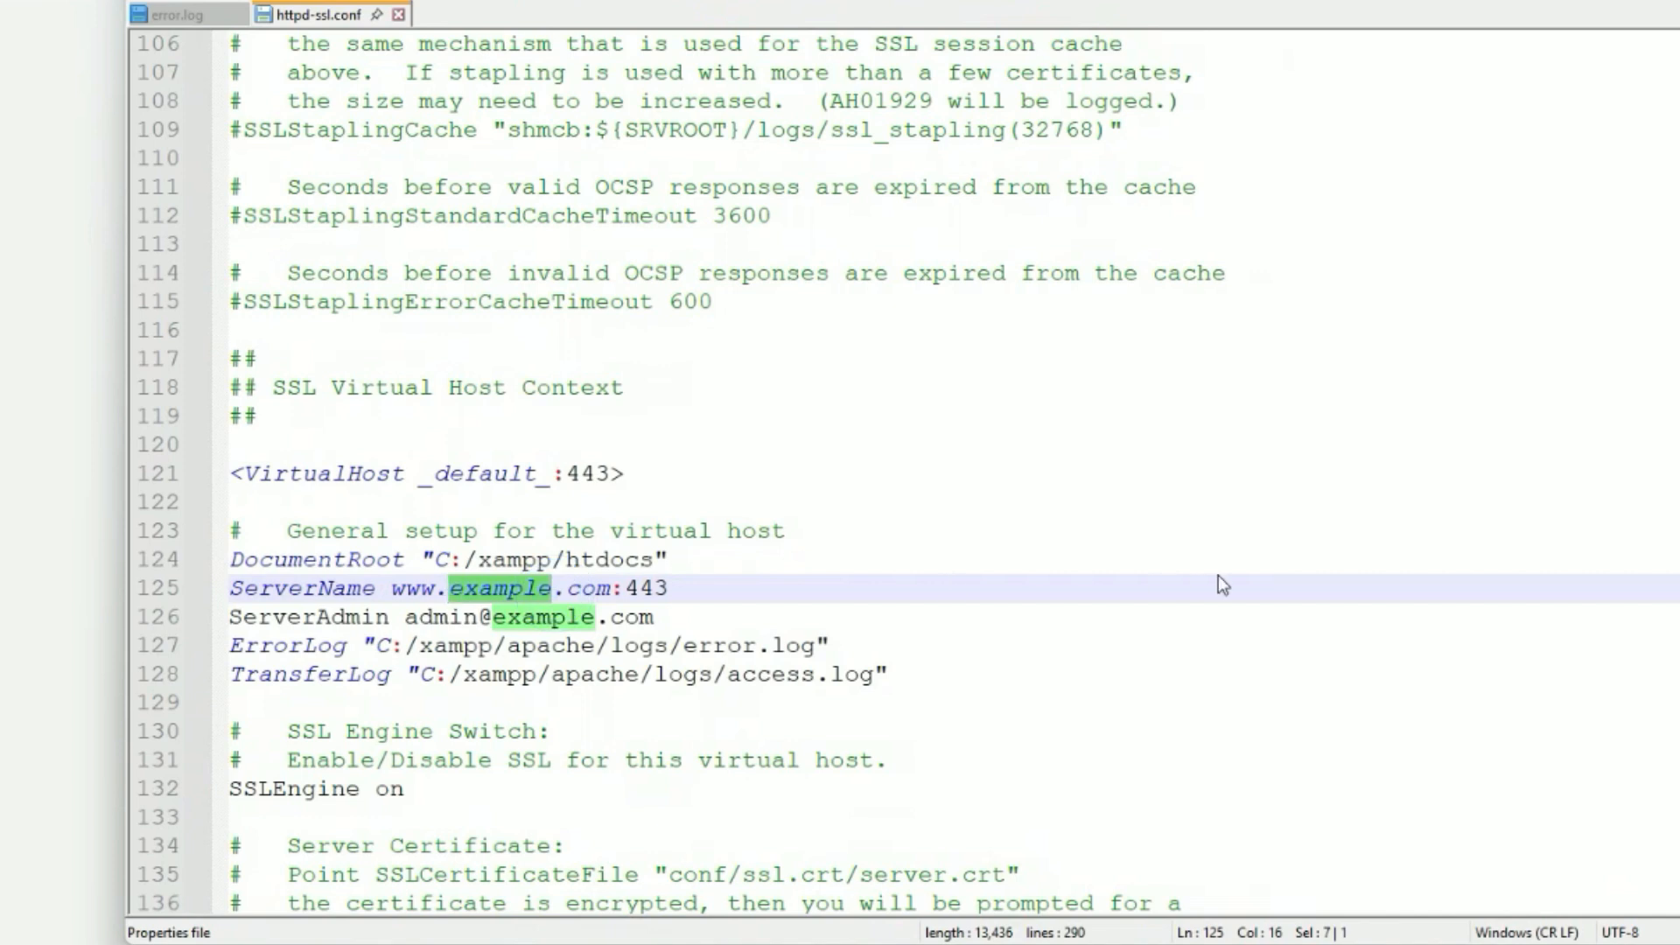
type("mske")
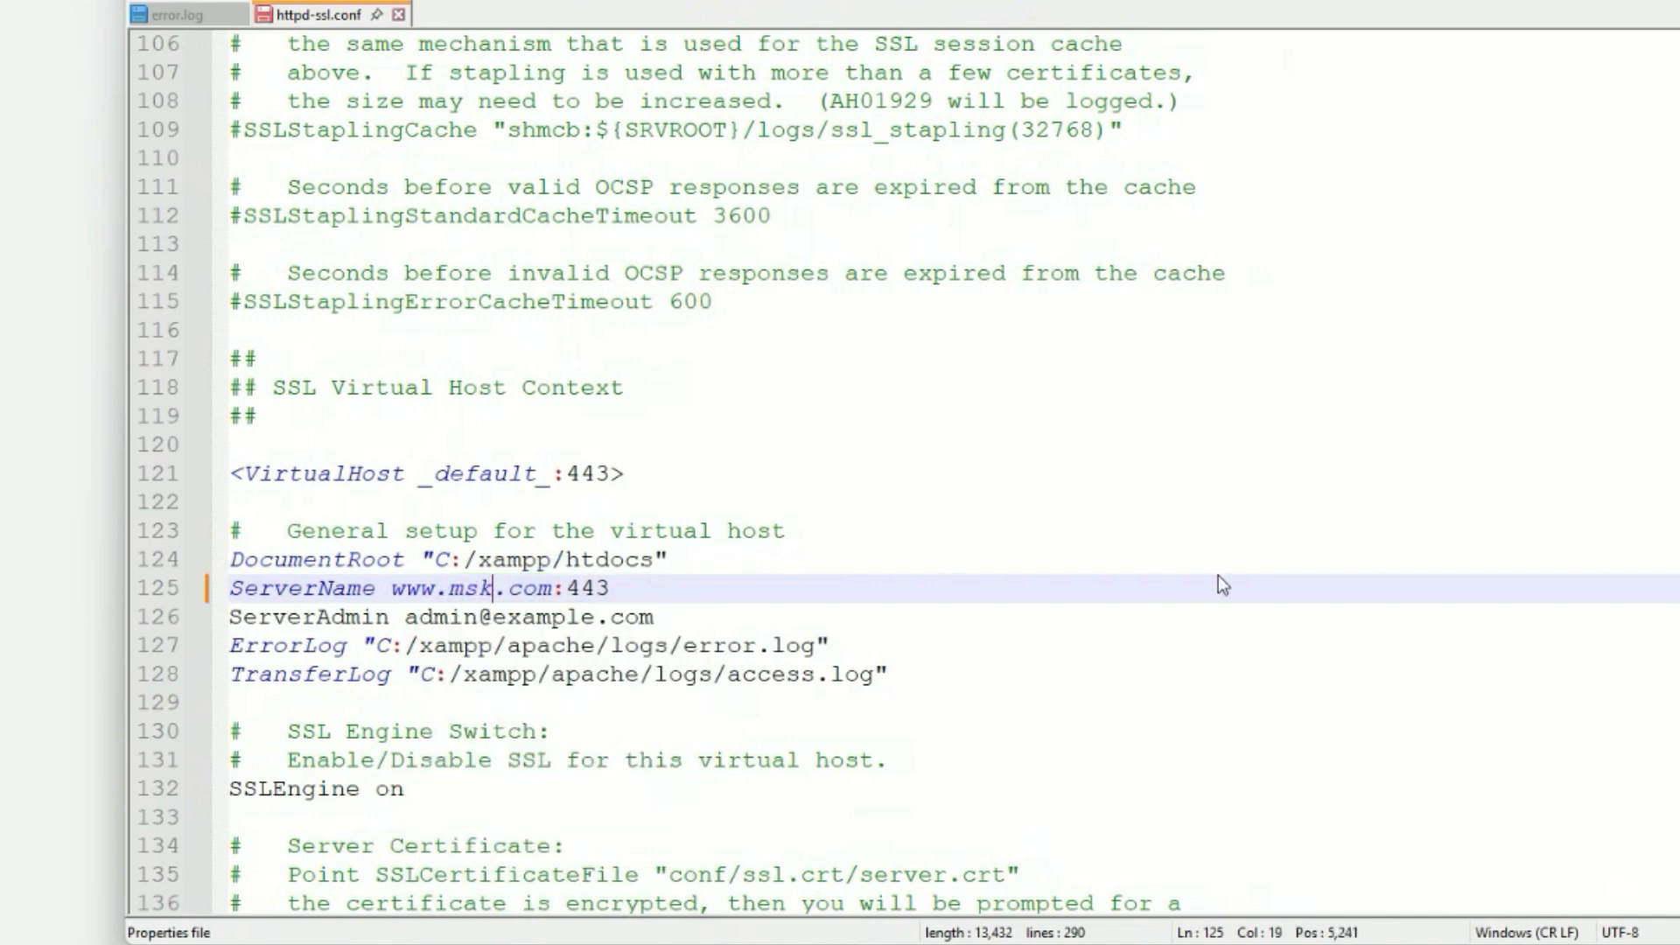
type("ys")
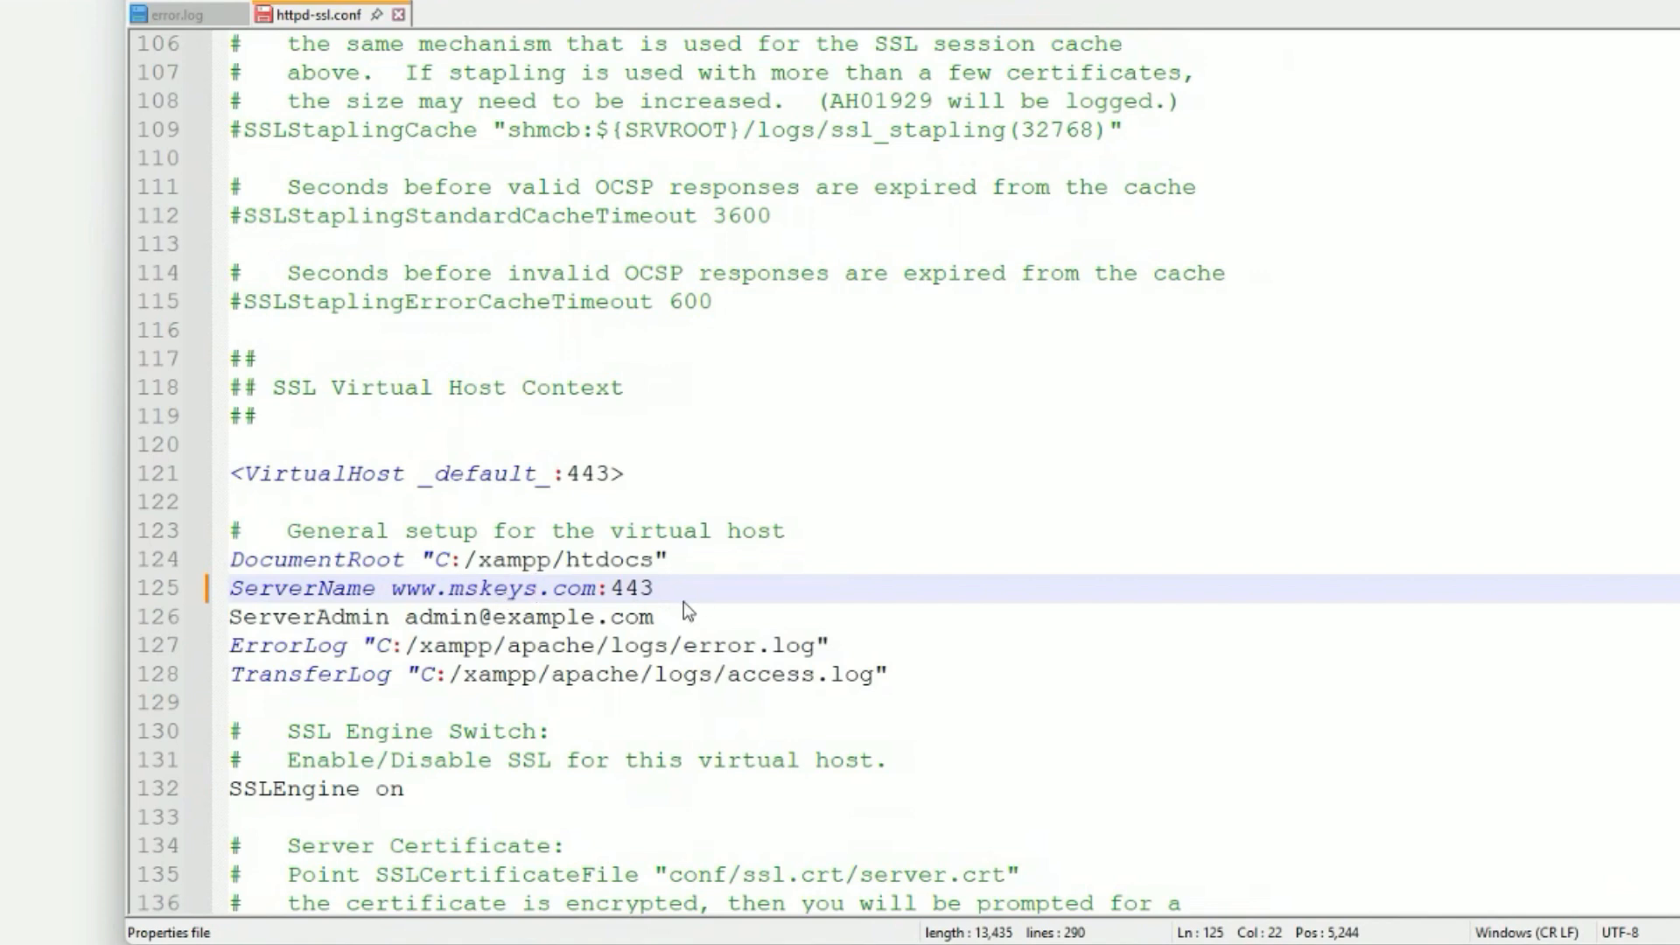
scroll(684, 604, "down", 1)
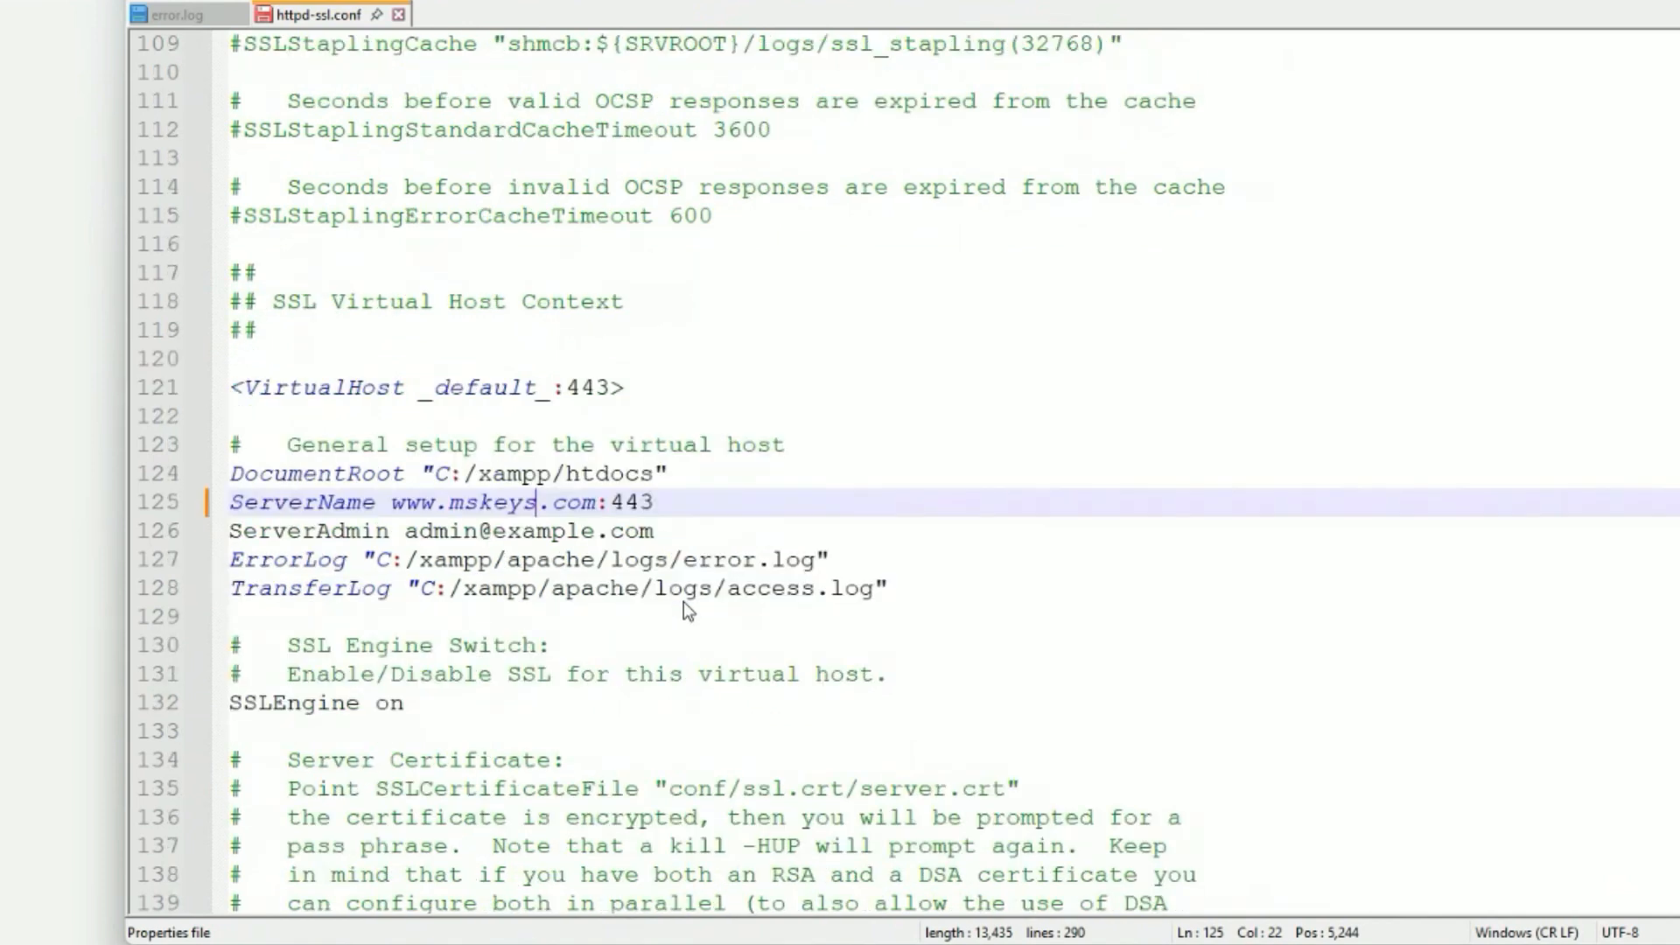
scroll(686, 610, "down", 2)
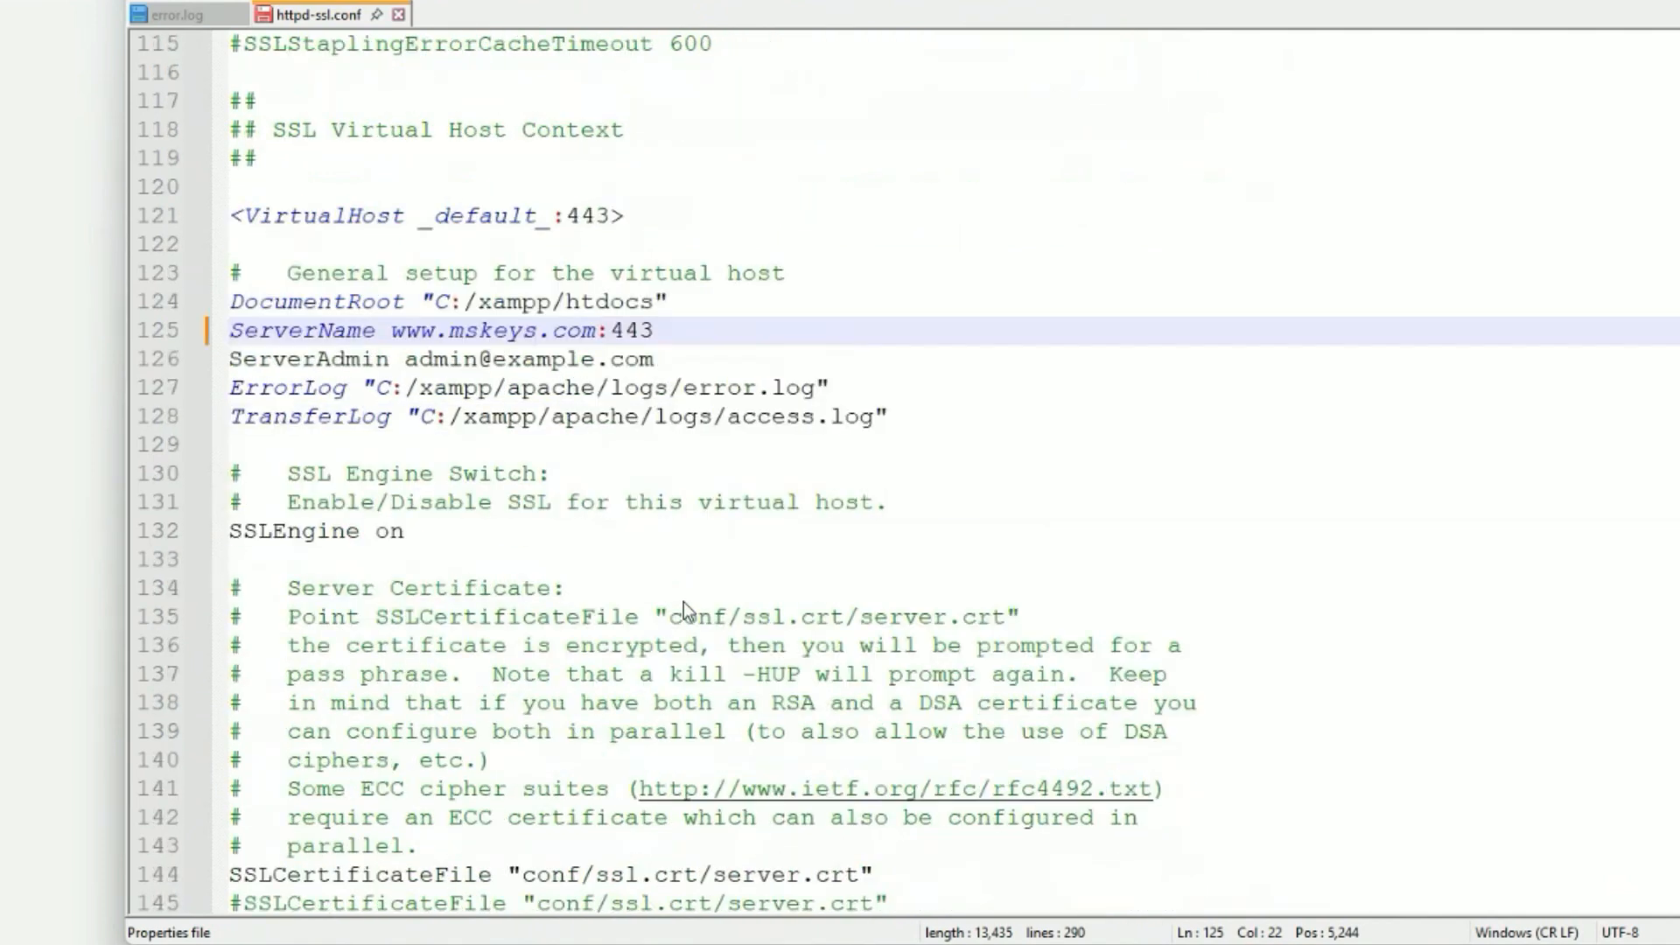
scroll(684, 601, "down", 2)
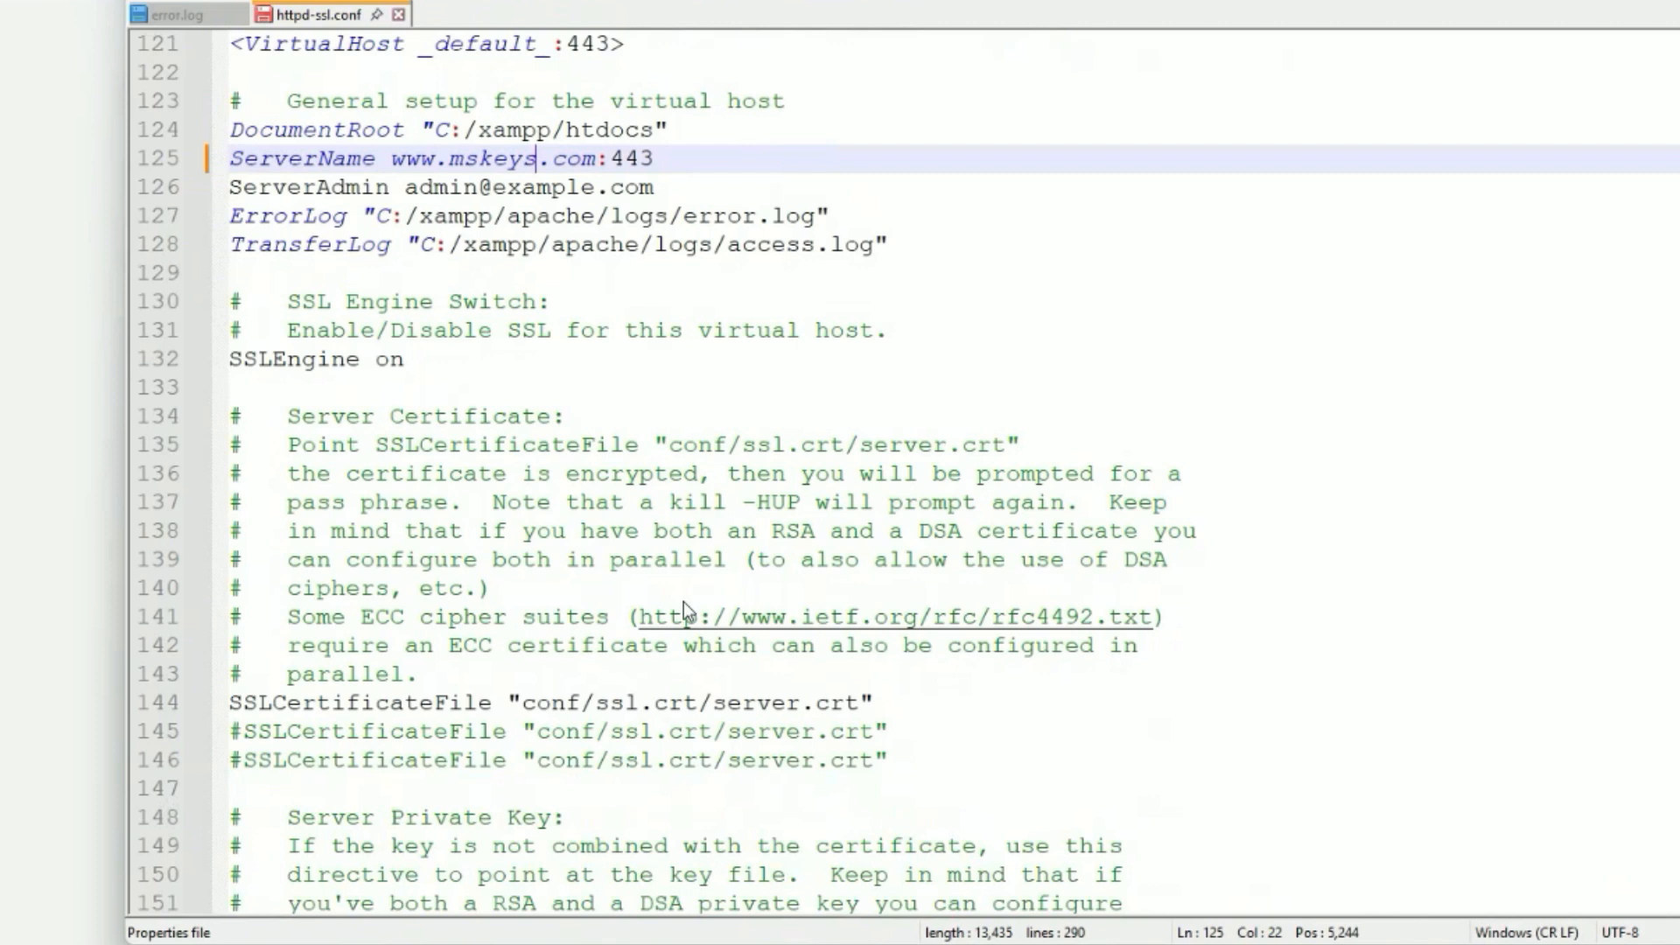
scroll(684, 602, "down", 4)
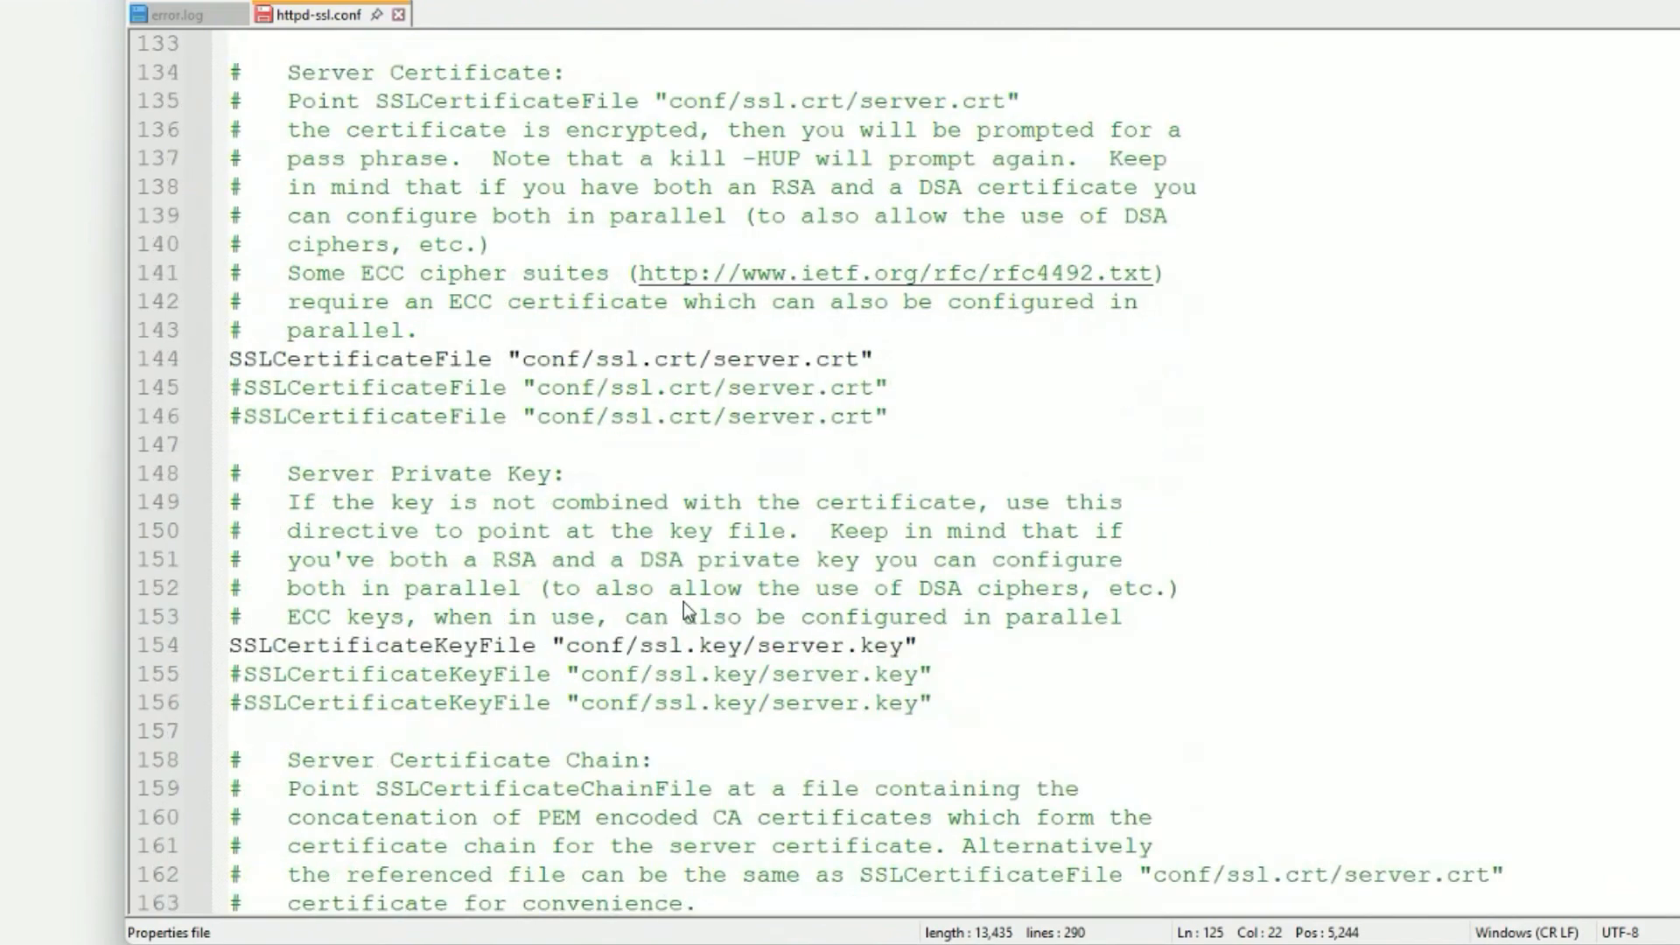
scroll(684, 602, "down", 2)
scroll(684, 601, "up", 1)
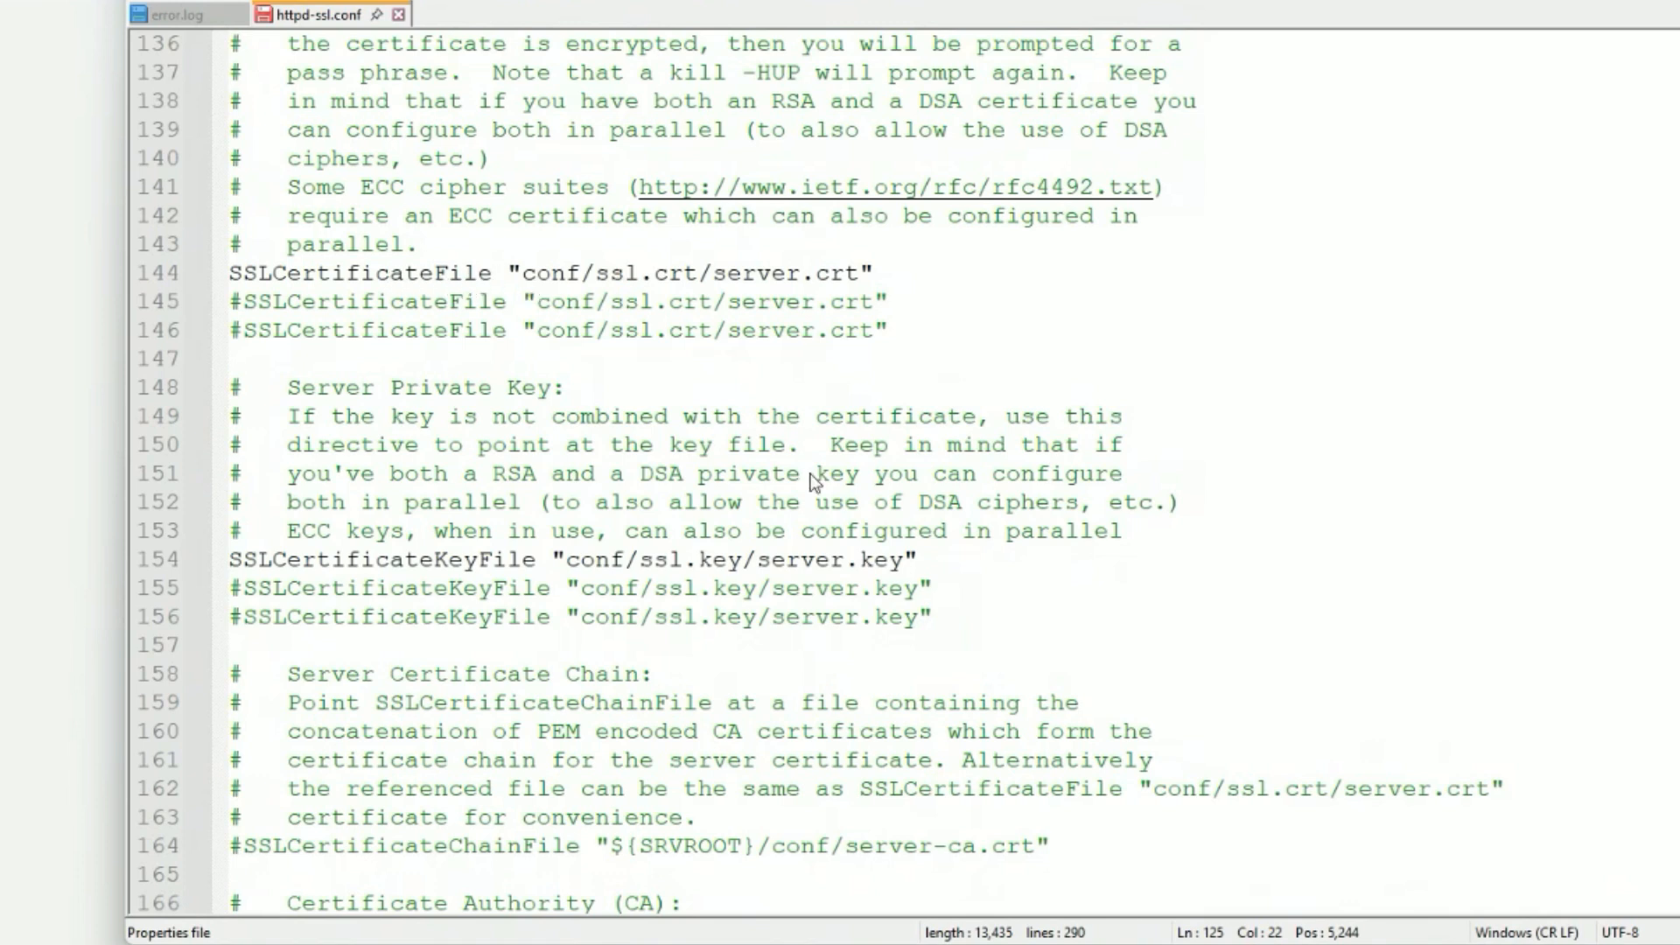
Copy the name 'certificate' from certificate.crt in the ssl folder.
key("alt+Tab")
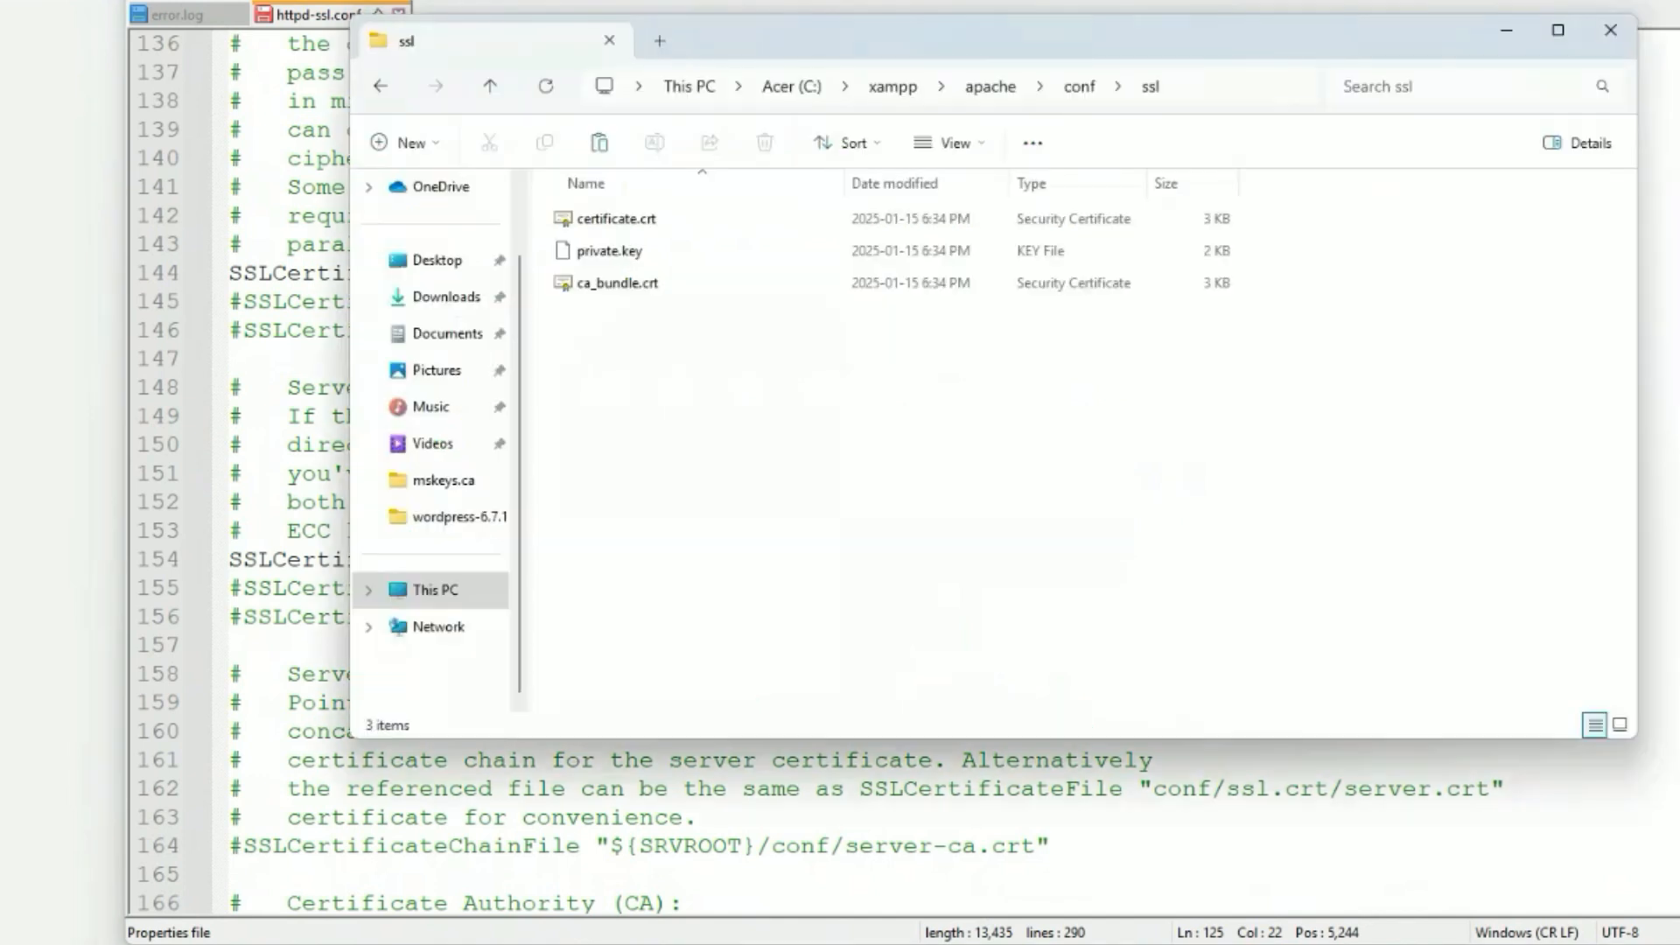
left_click_drag(889, 38, 1463, 228)
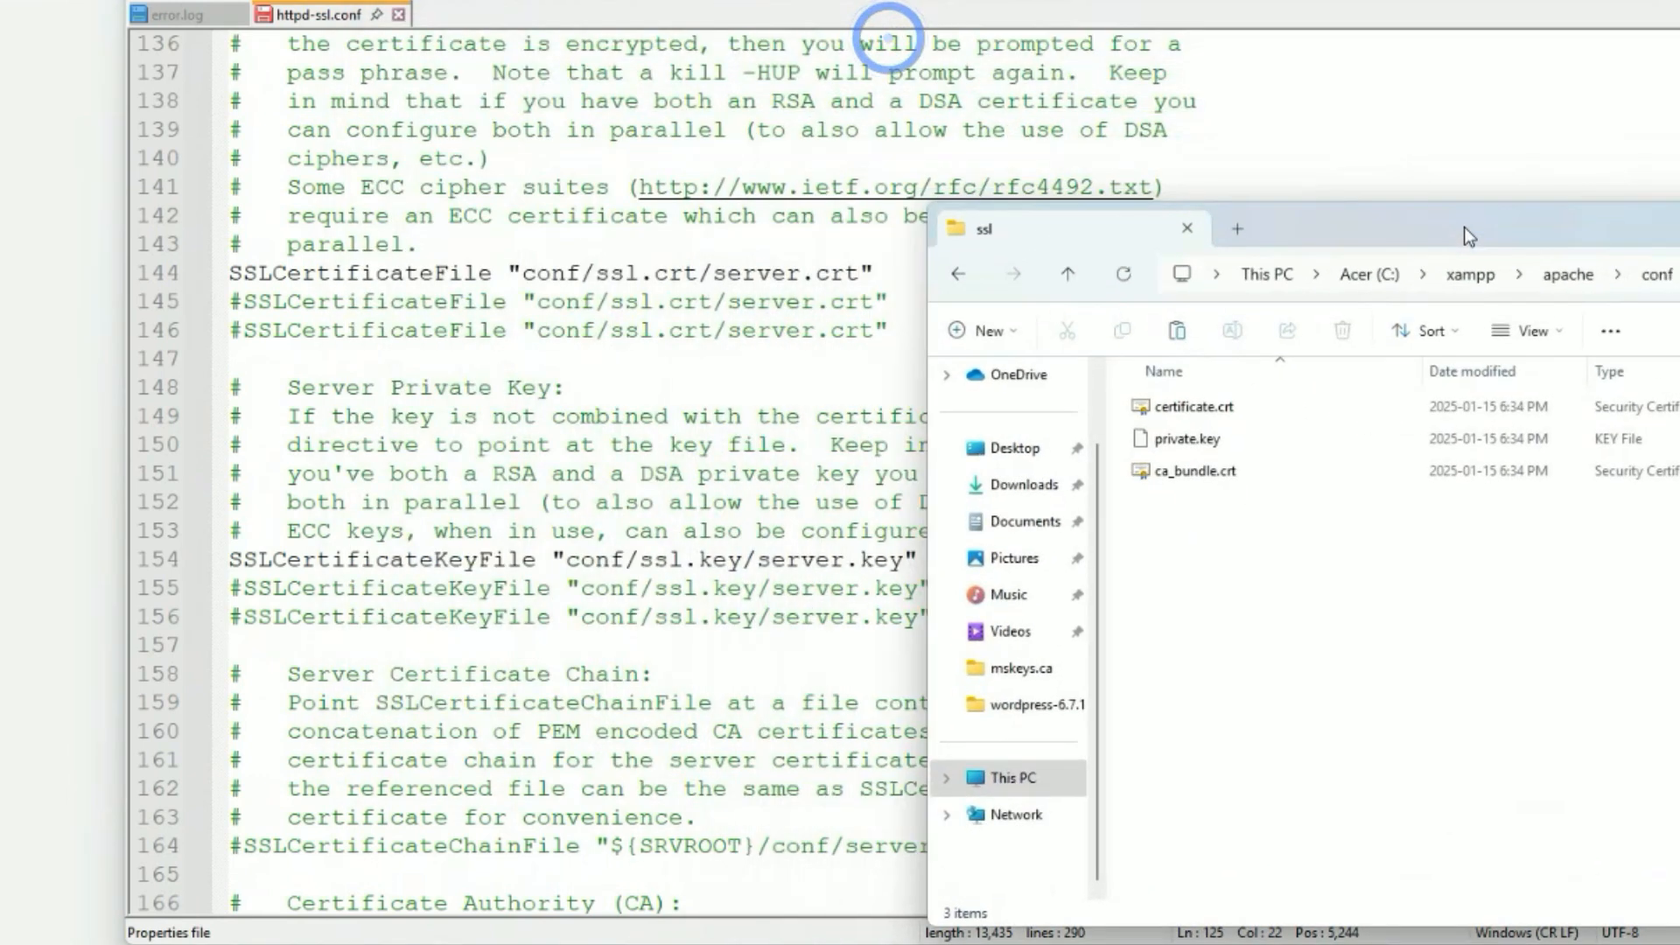
left_click(1194, 410)
key("F2")
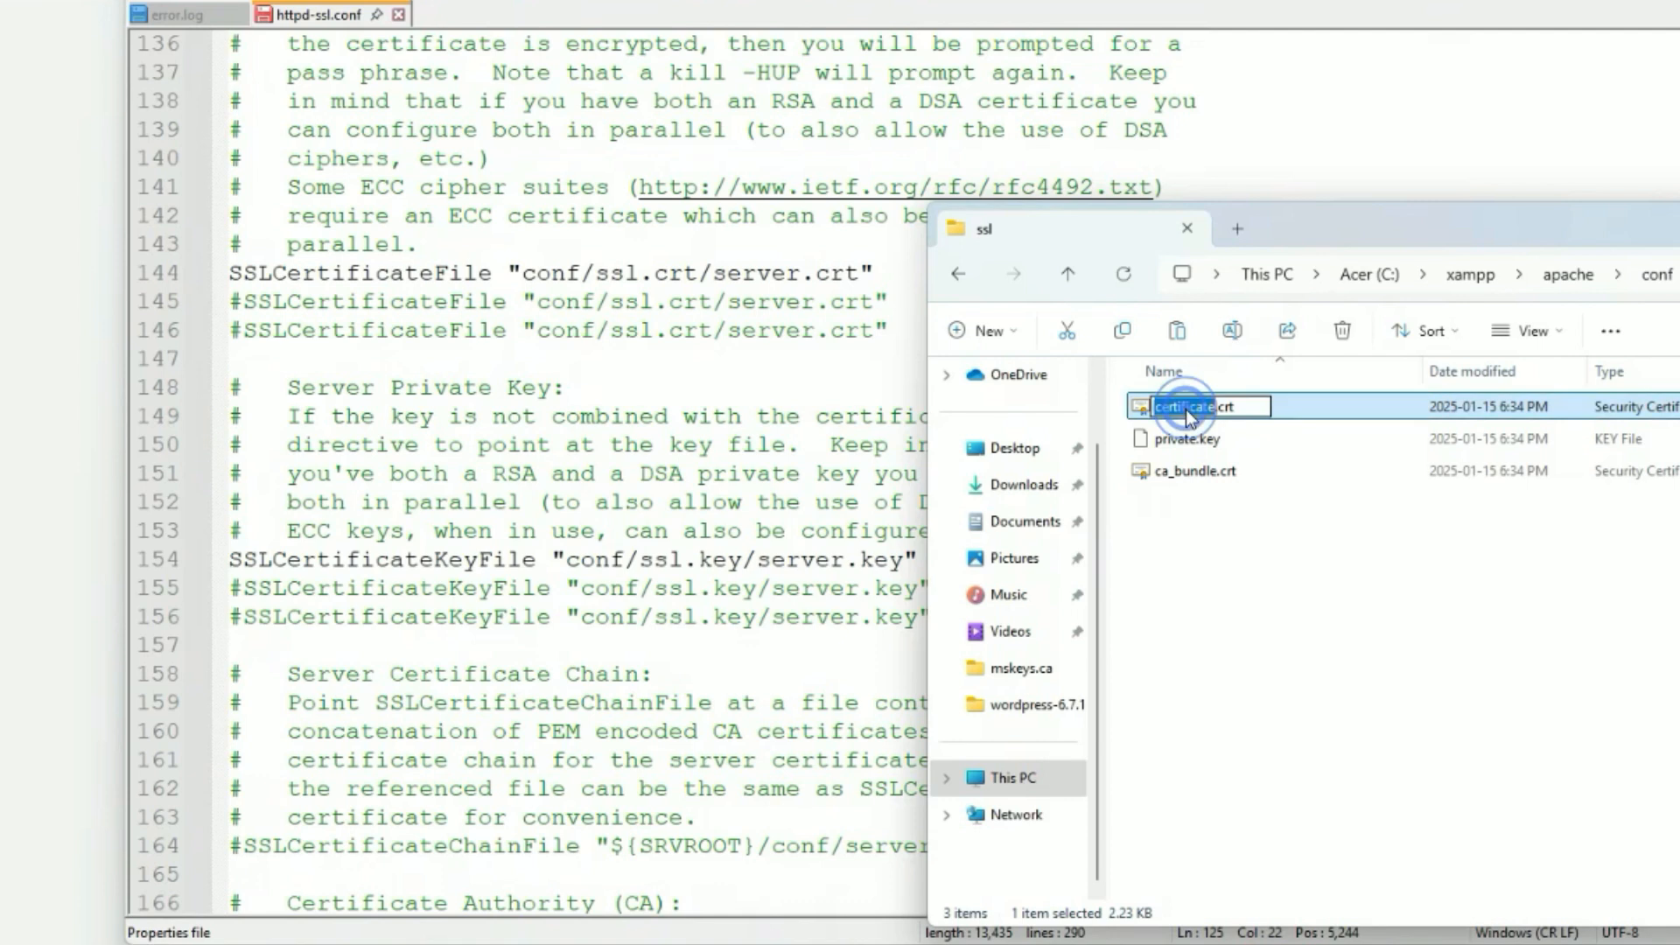
right_click(1184, 407)
left_click(1246, 486)
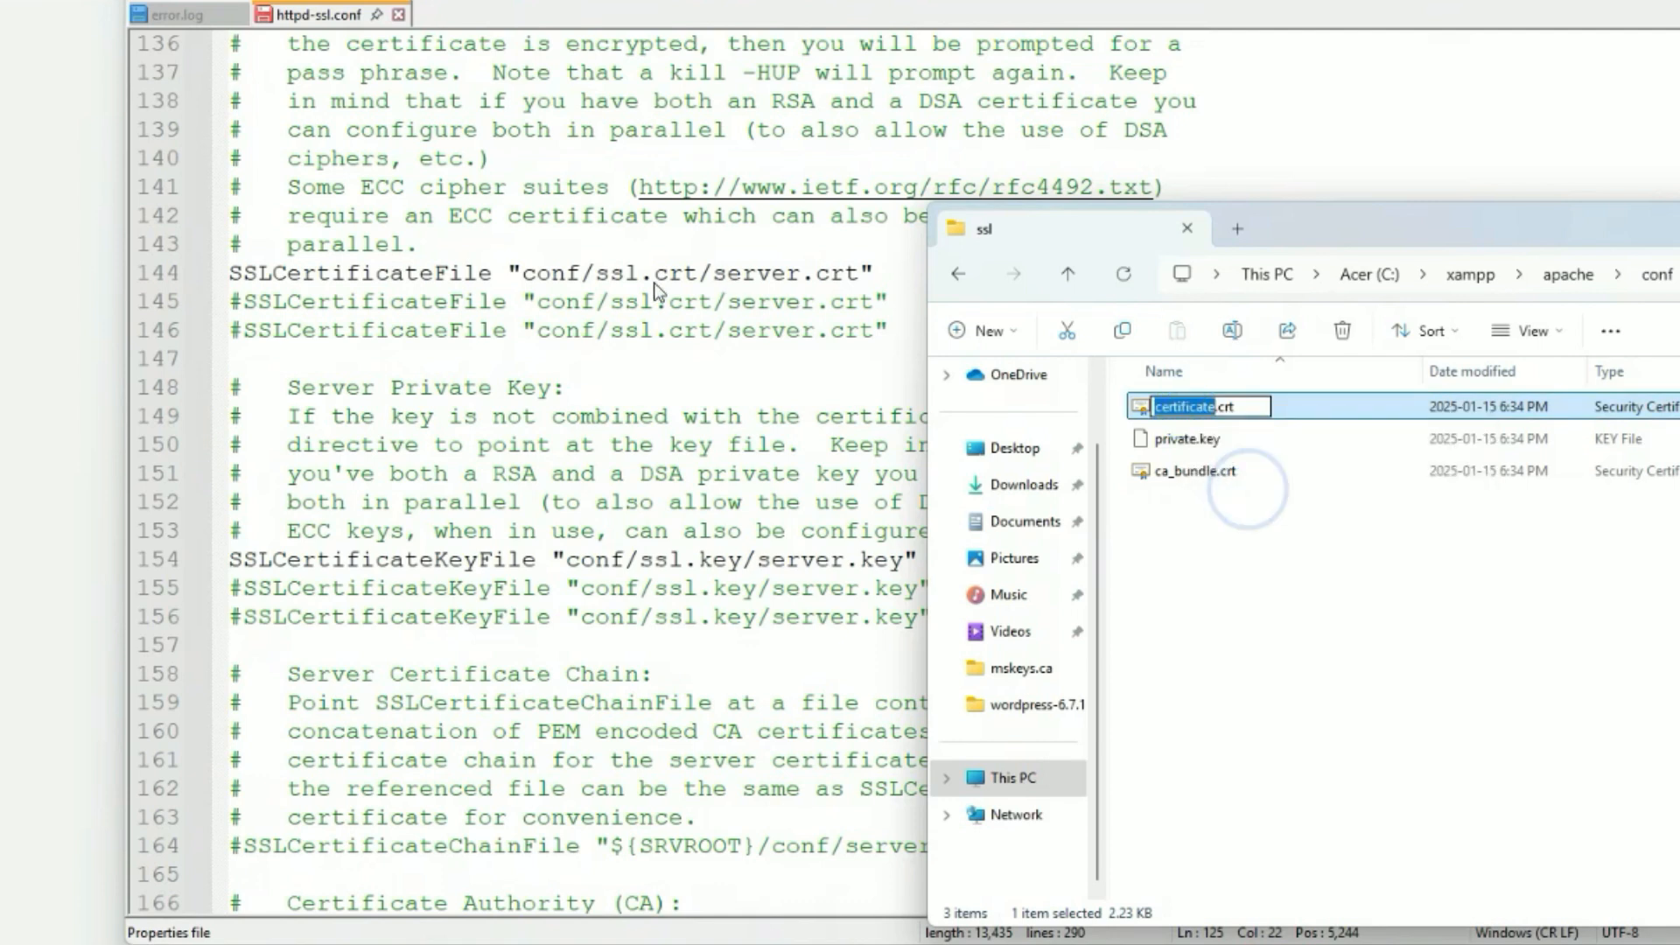
Point line 144's SSLCertificateFile to conf/ssl/certificate.crt instead of conf/ssl.crt/server.crt.
left_click(714, 279)
double_click(737, 277)
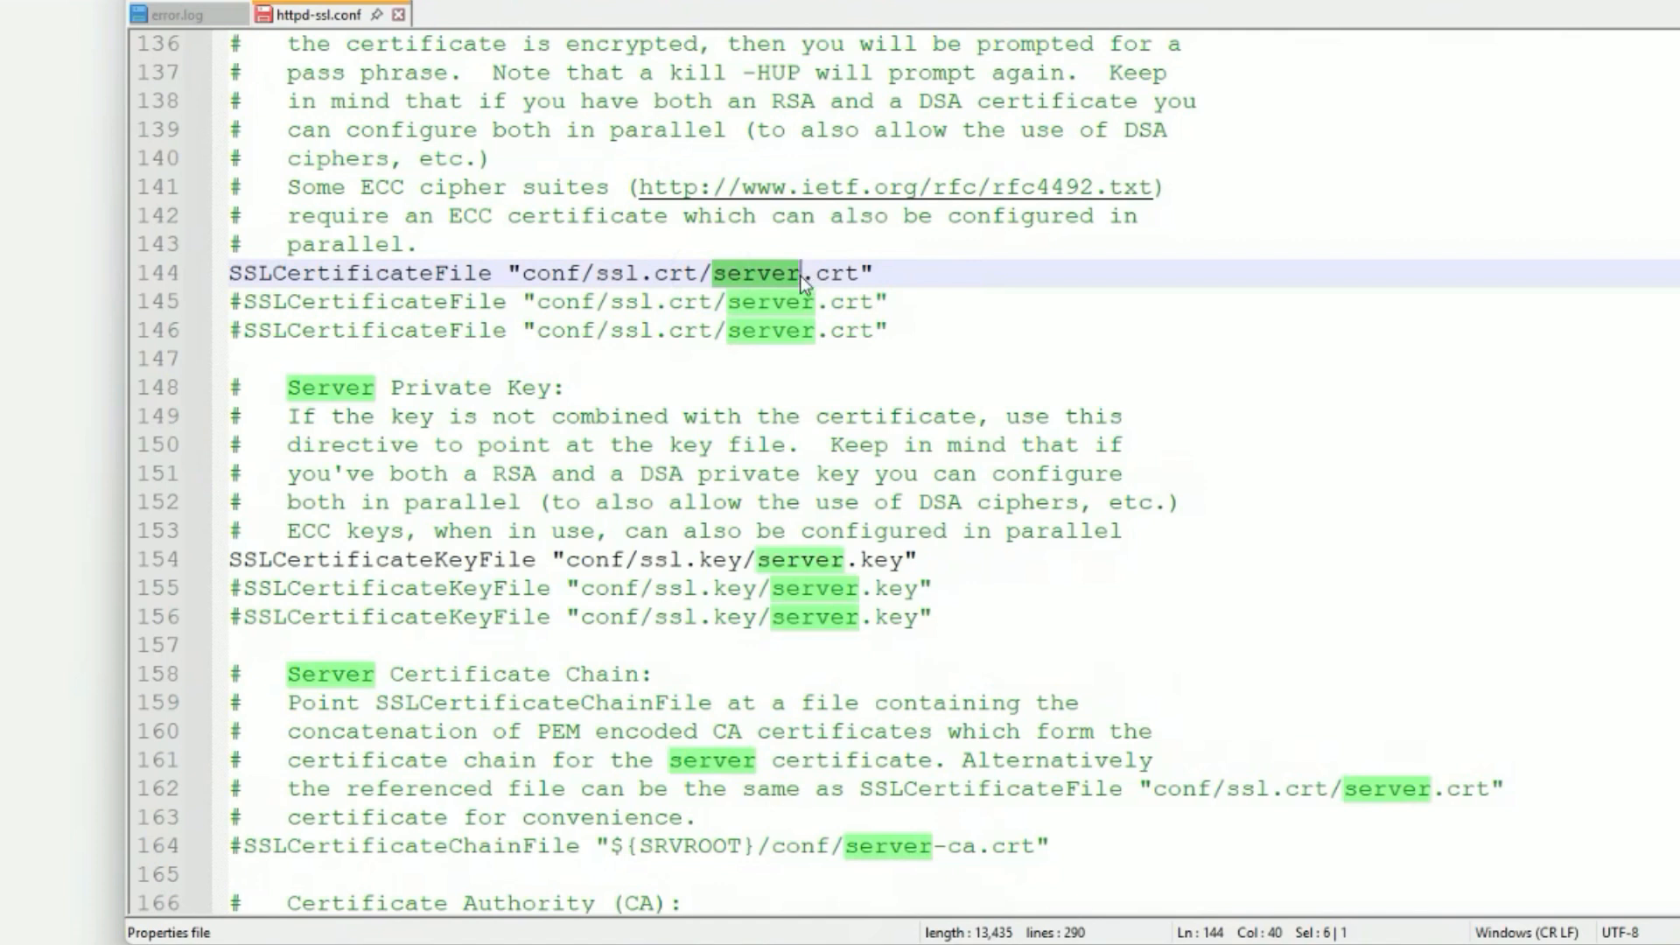
right_click(796, 275)
left_click(862, 342)
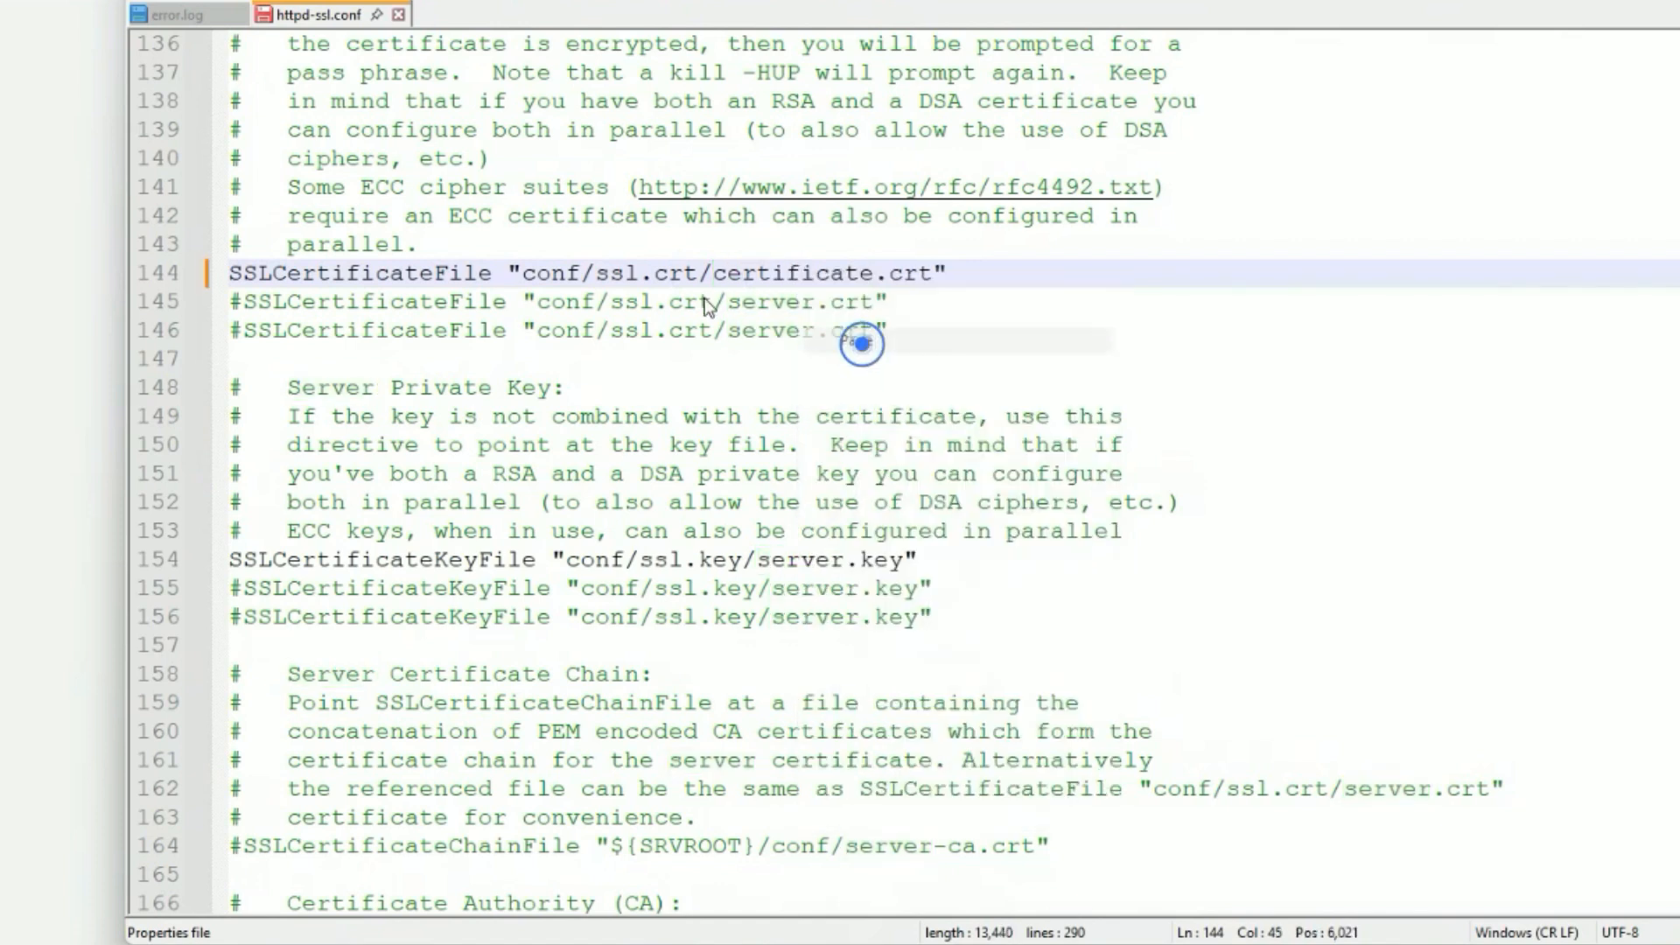
left_click(696, 275)
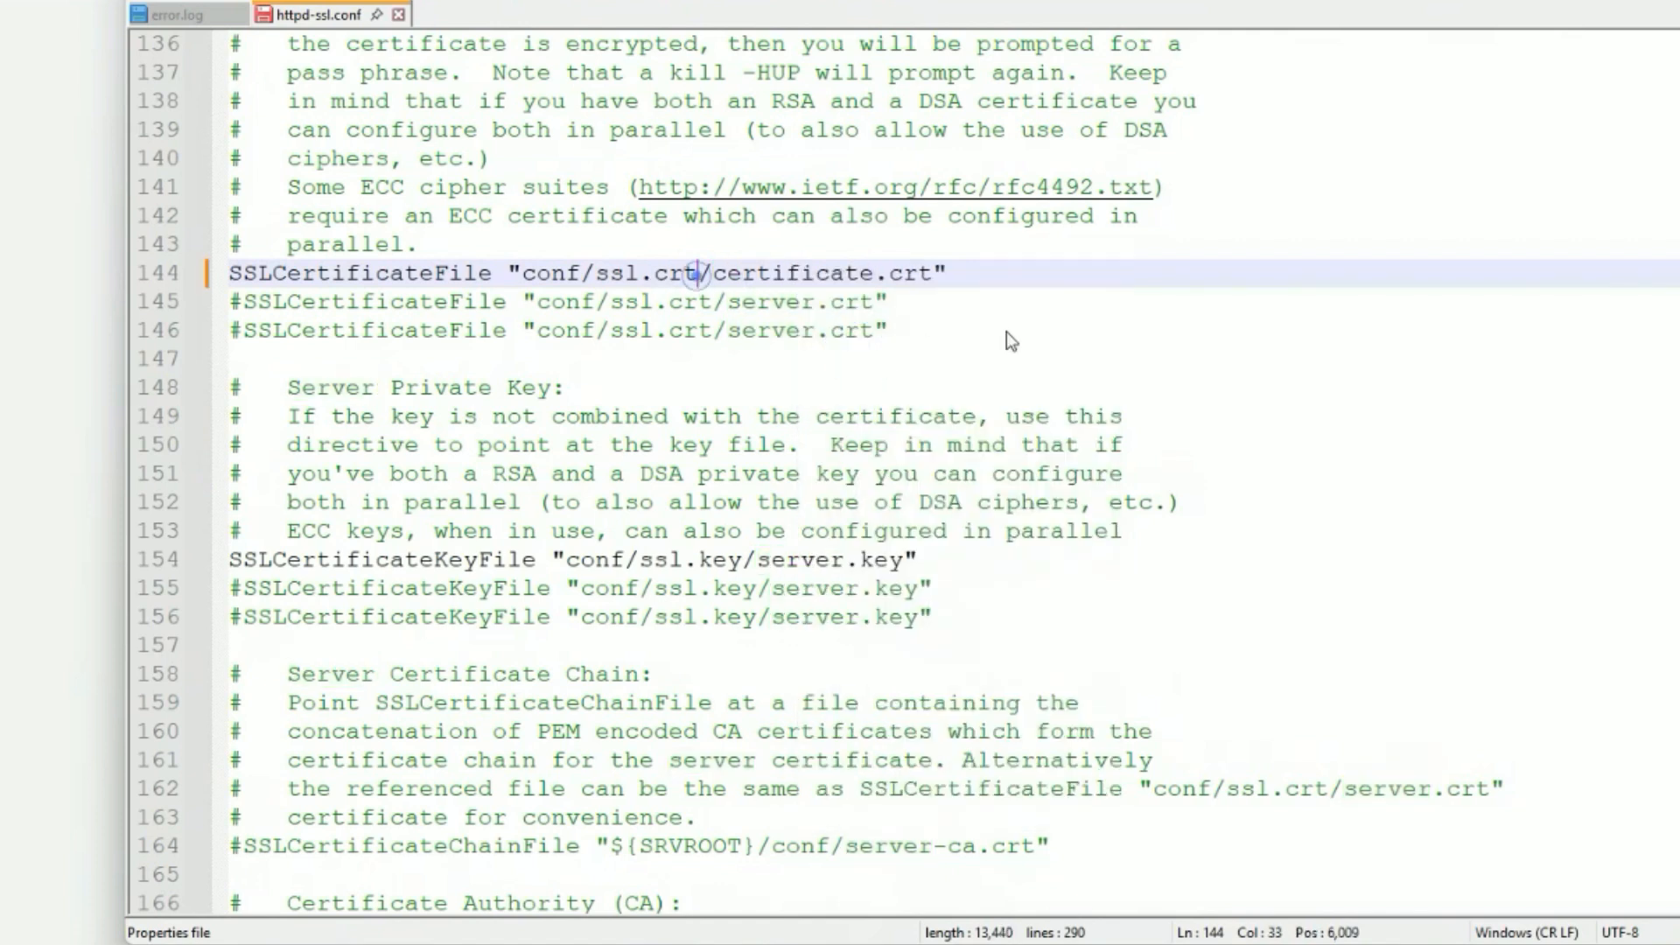
key("BackSpace")
key("BackSpace")
key("BackSpace")
key("BackSpace")
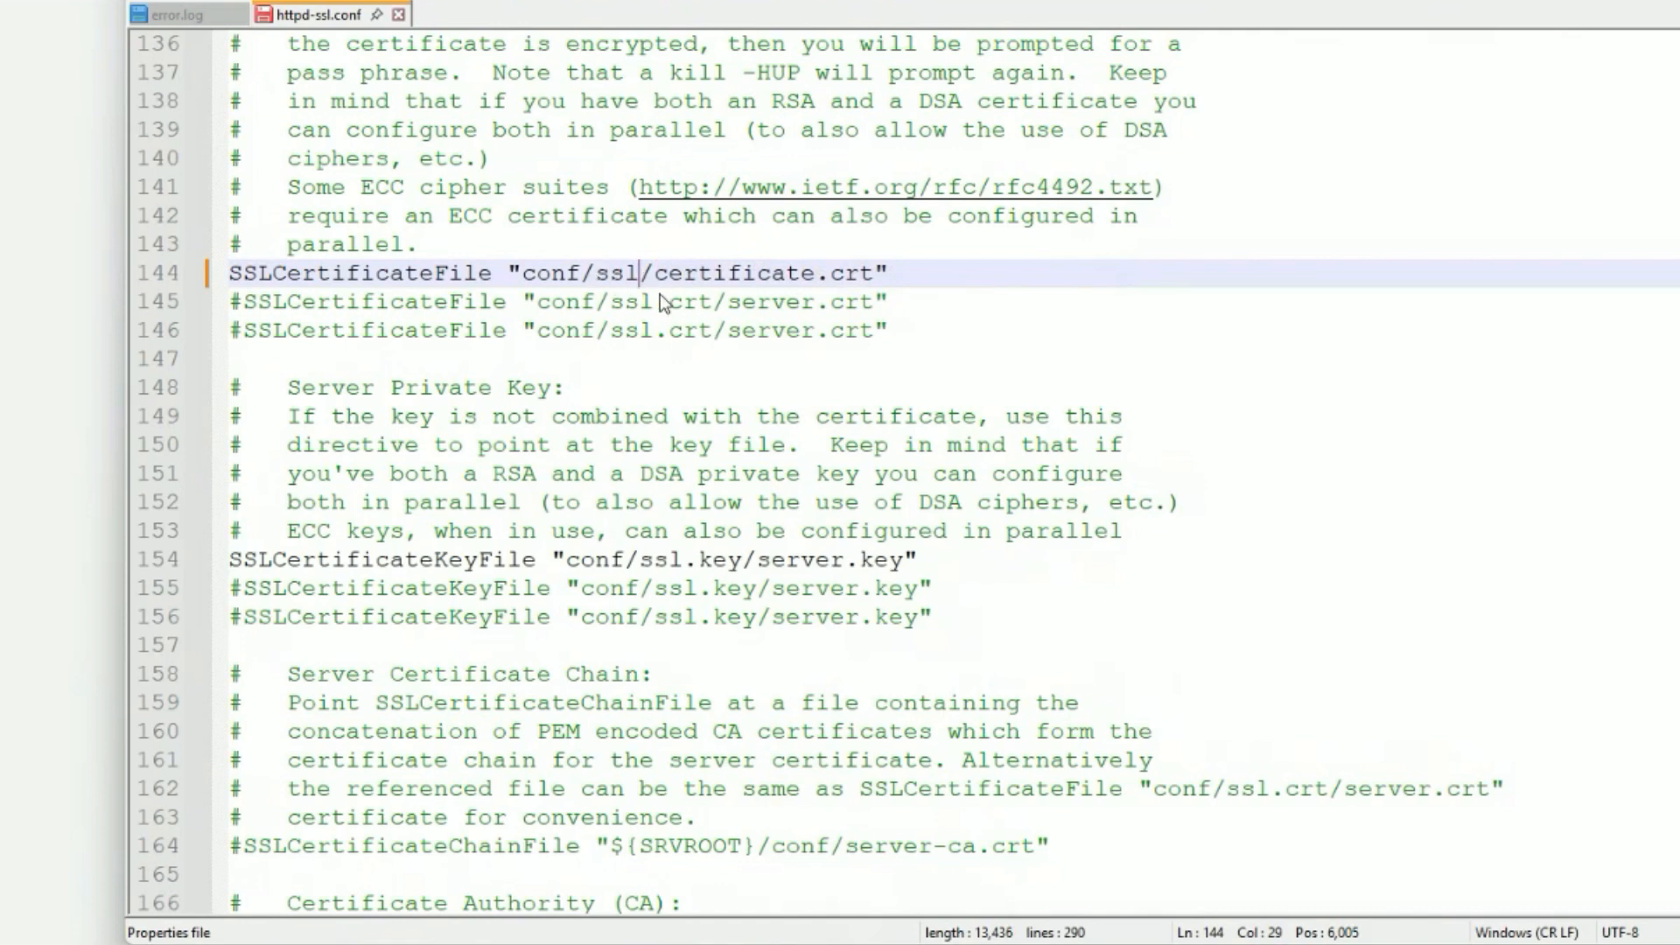
left_click(674, 571)
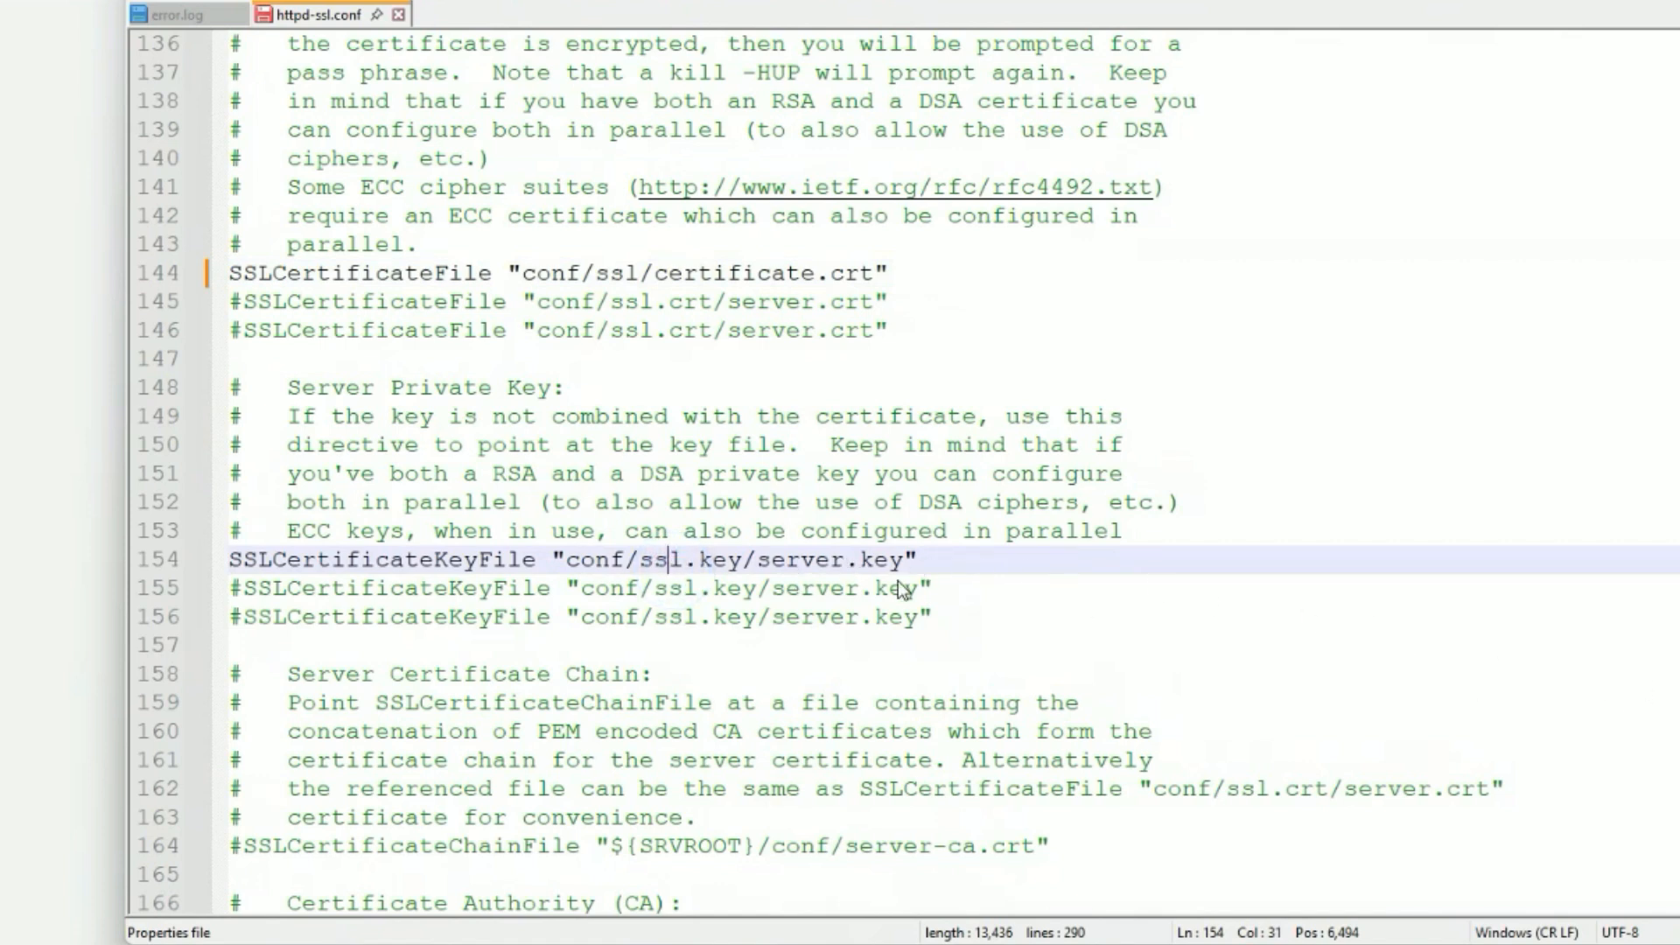
Copy the name 'private' from private.key in the ssl folder.
key("alt+Tab")
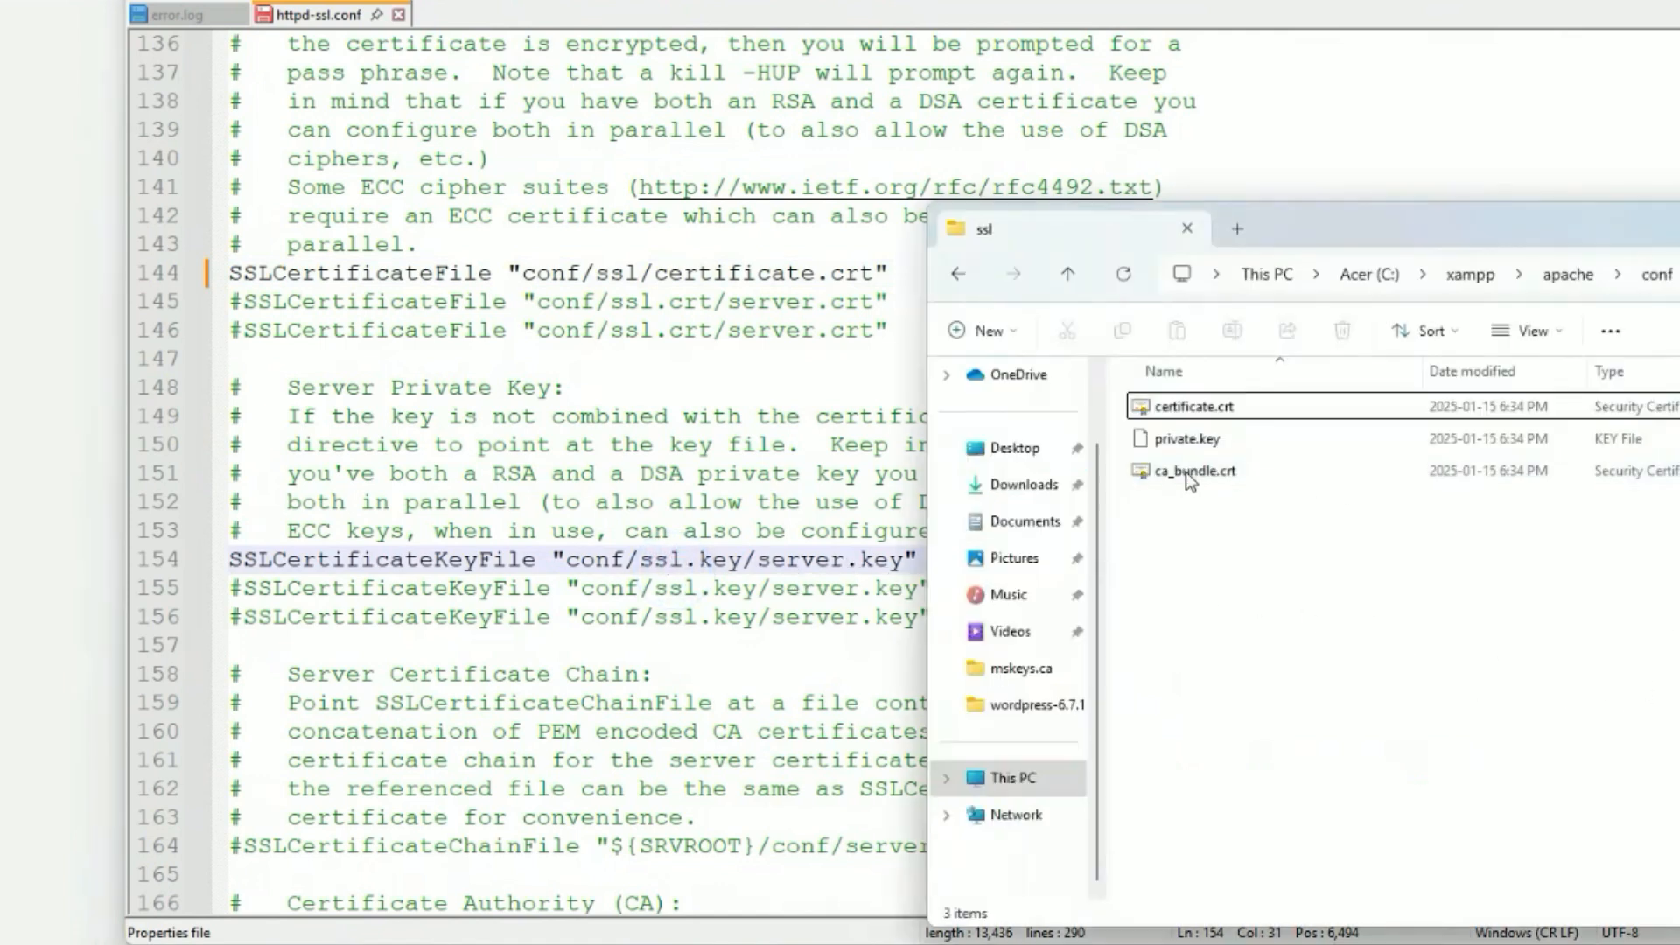
left_click(1179, 444)
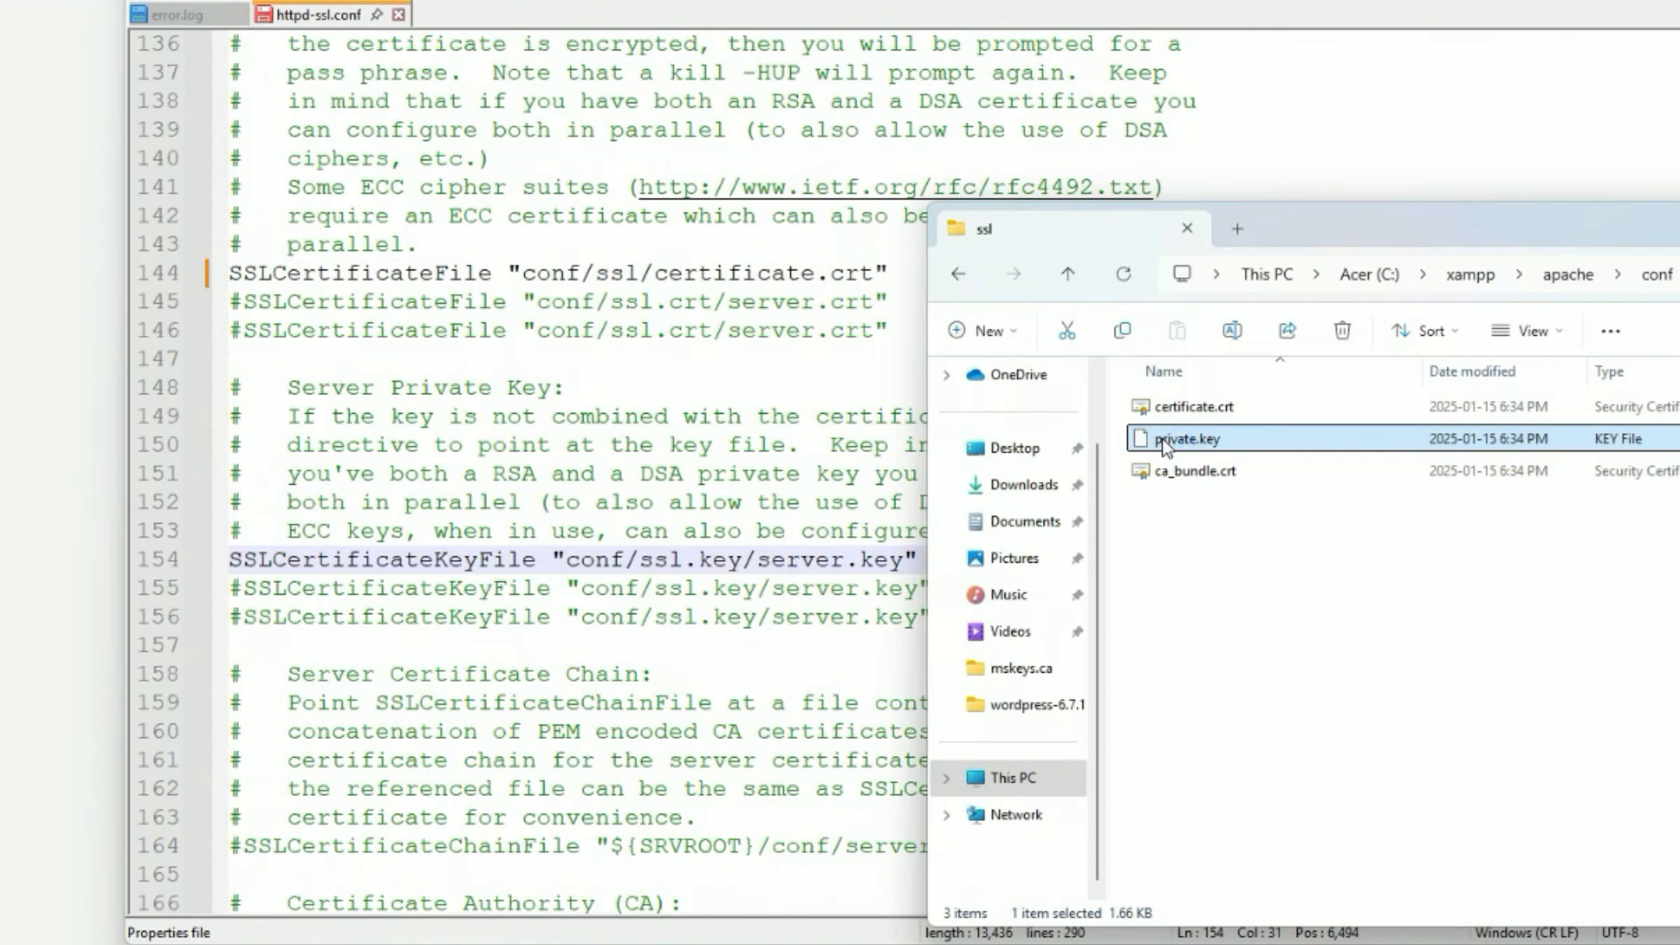
left_click(1162, 438)
right_click(1162, 438)
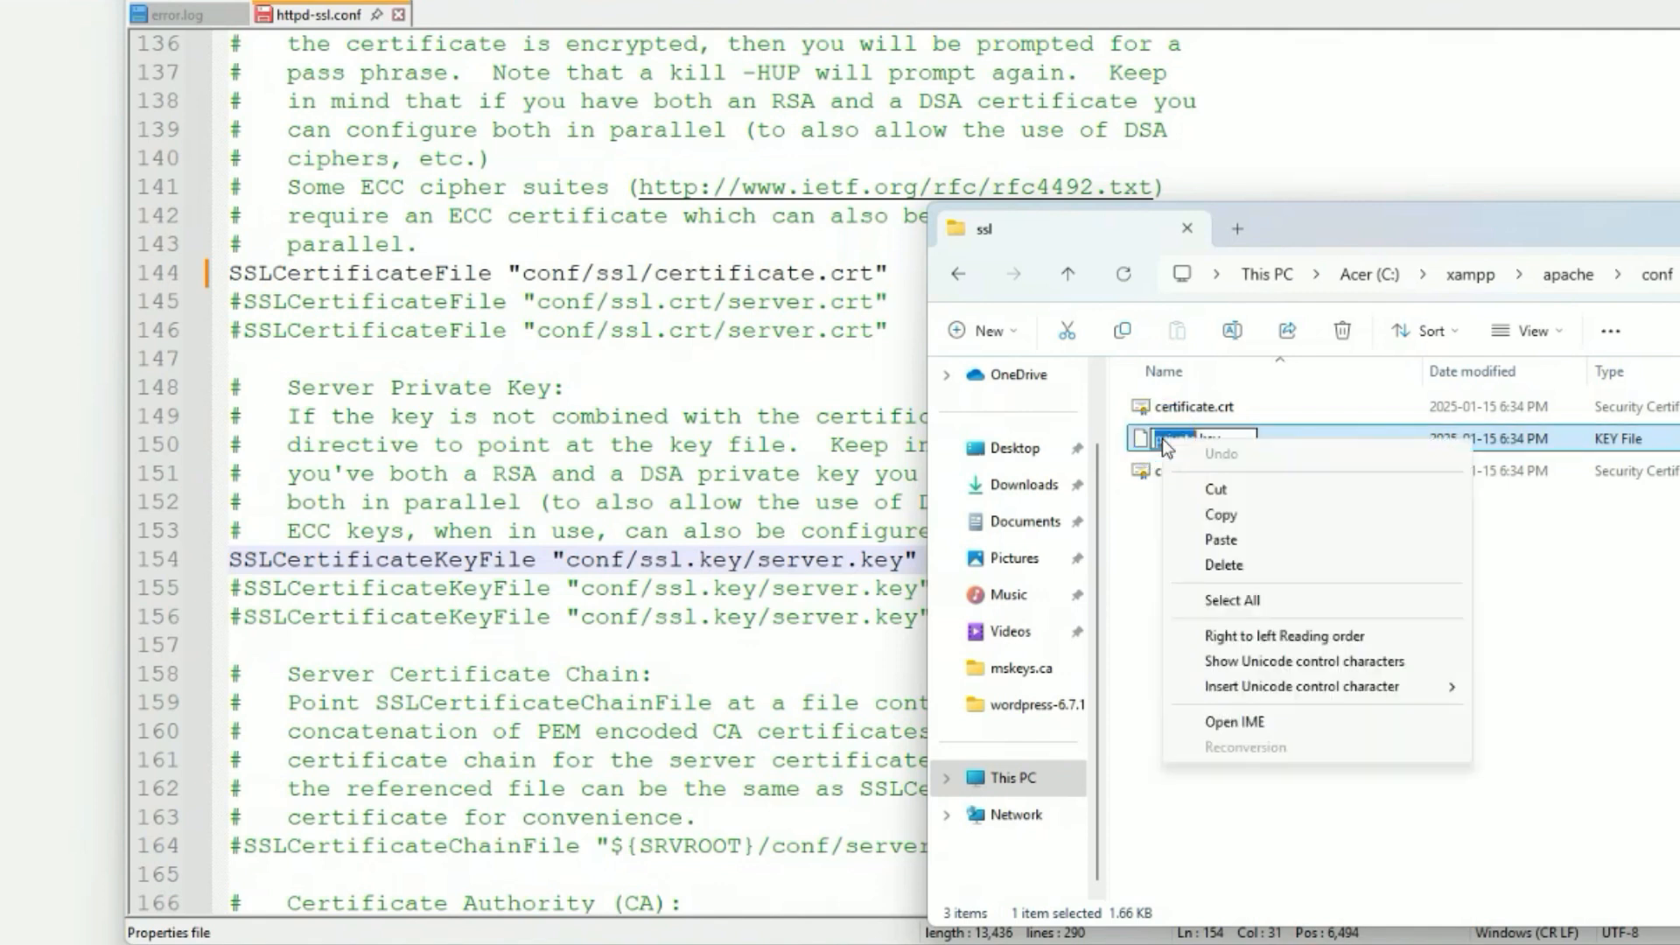
left_click(1229, 514)
Point line 154's SSLCertificateKeyFile to conf/ssl/private.key instead of conf/ssl.key/server.key.
left_click(796, 558)
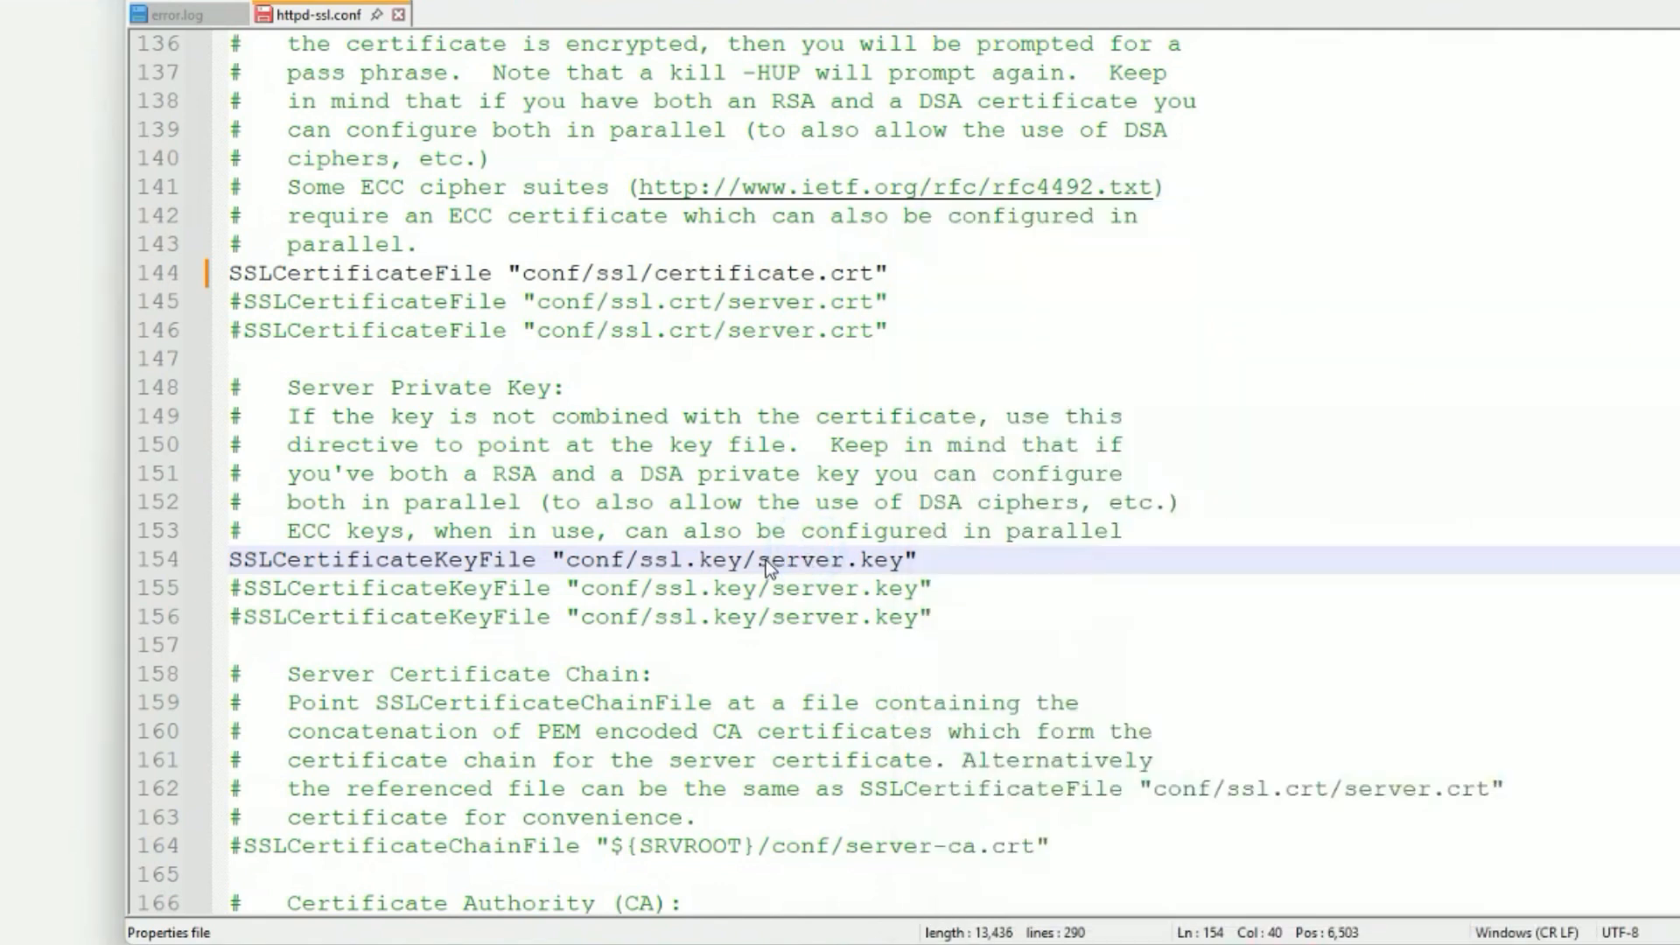
left_click_drag(764, 568, 841, 564)
right_click(851, 563)
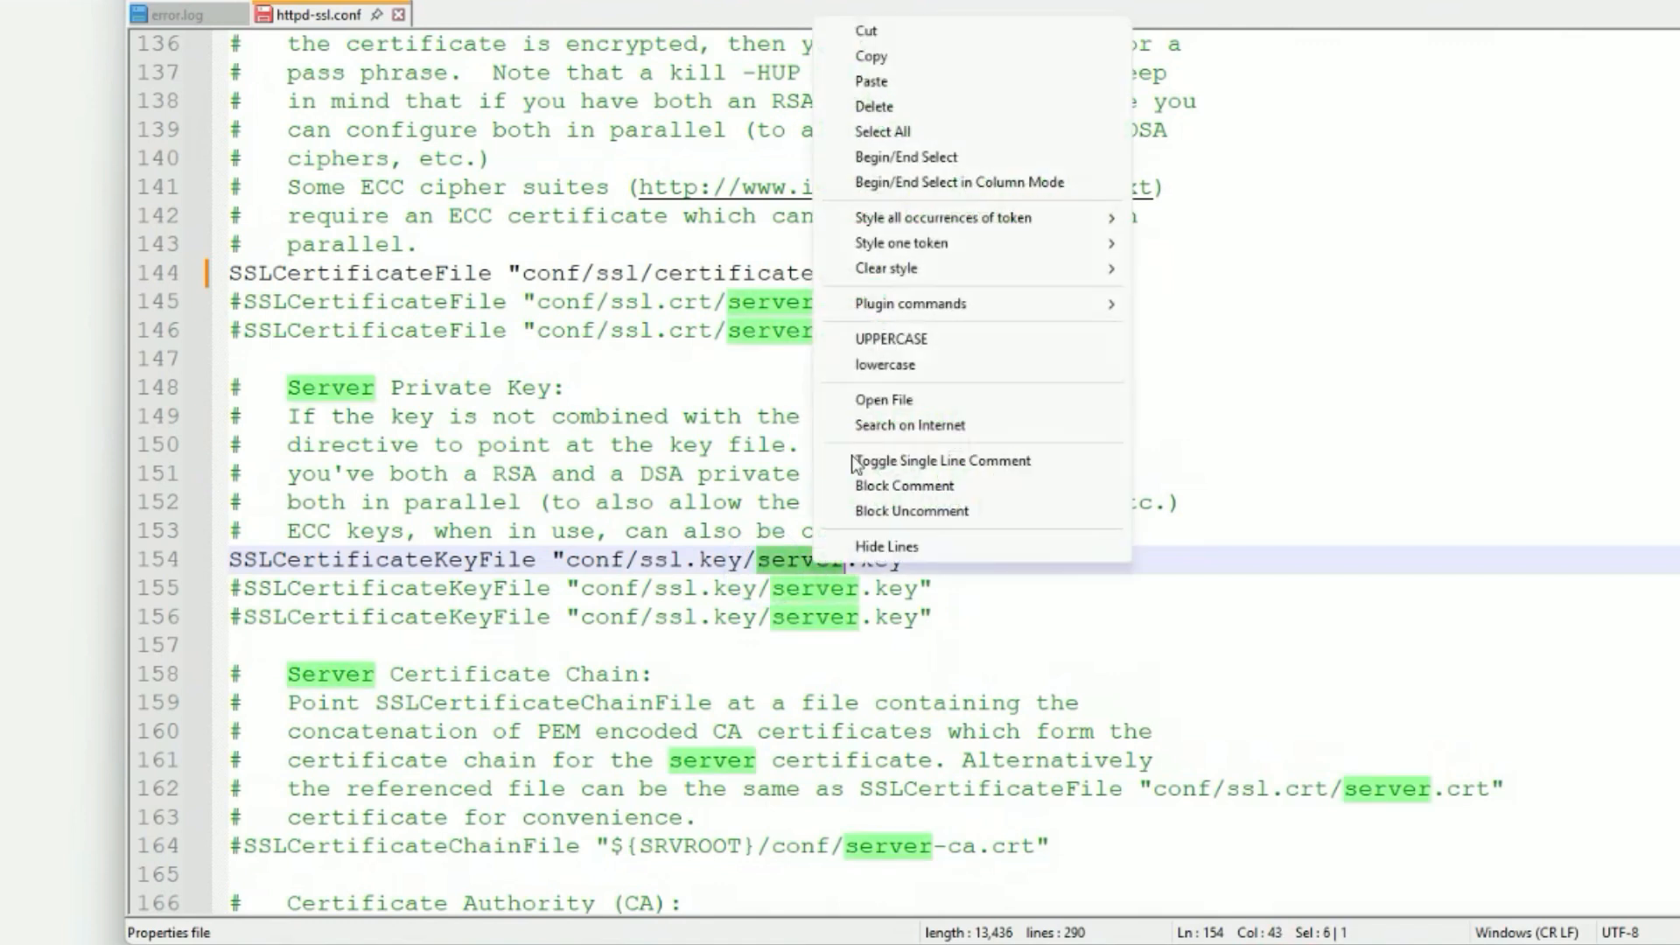
left_click(925, 86)
left_click(742, 561)
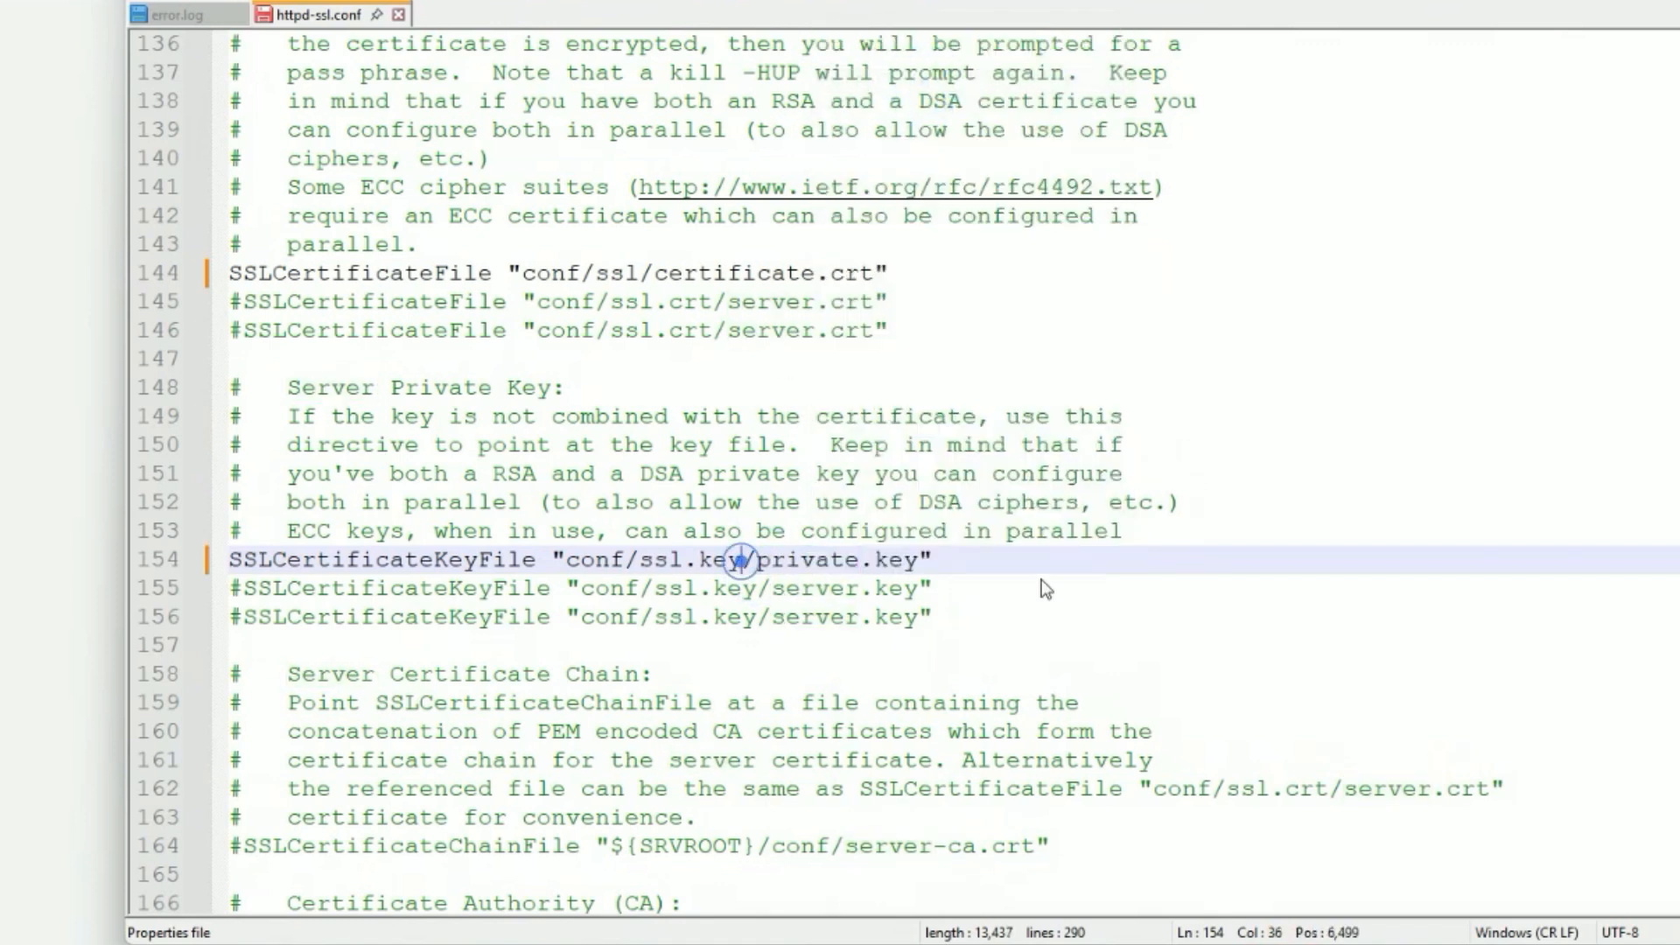
key("BackSpace")
key("BackSpace")
key("BackSpace")
key("BackSpace")
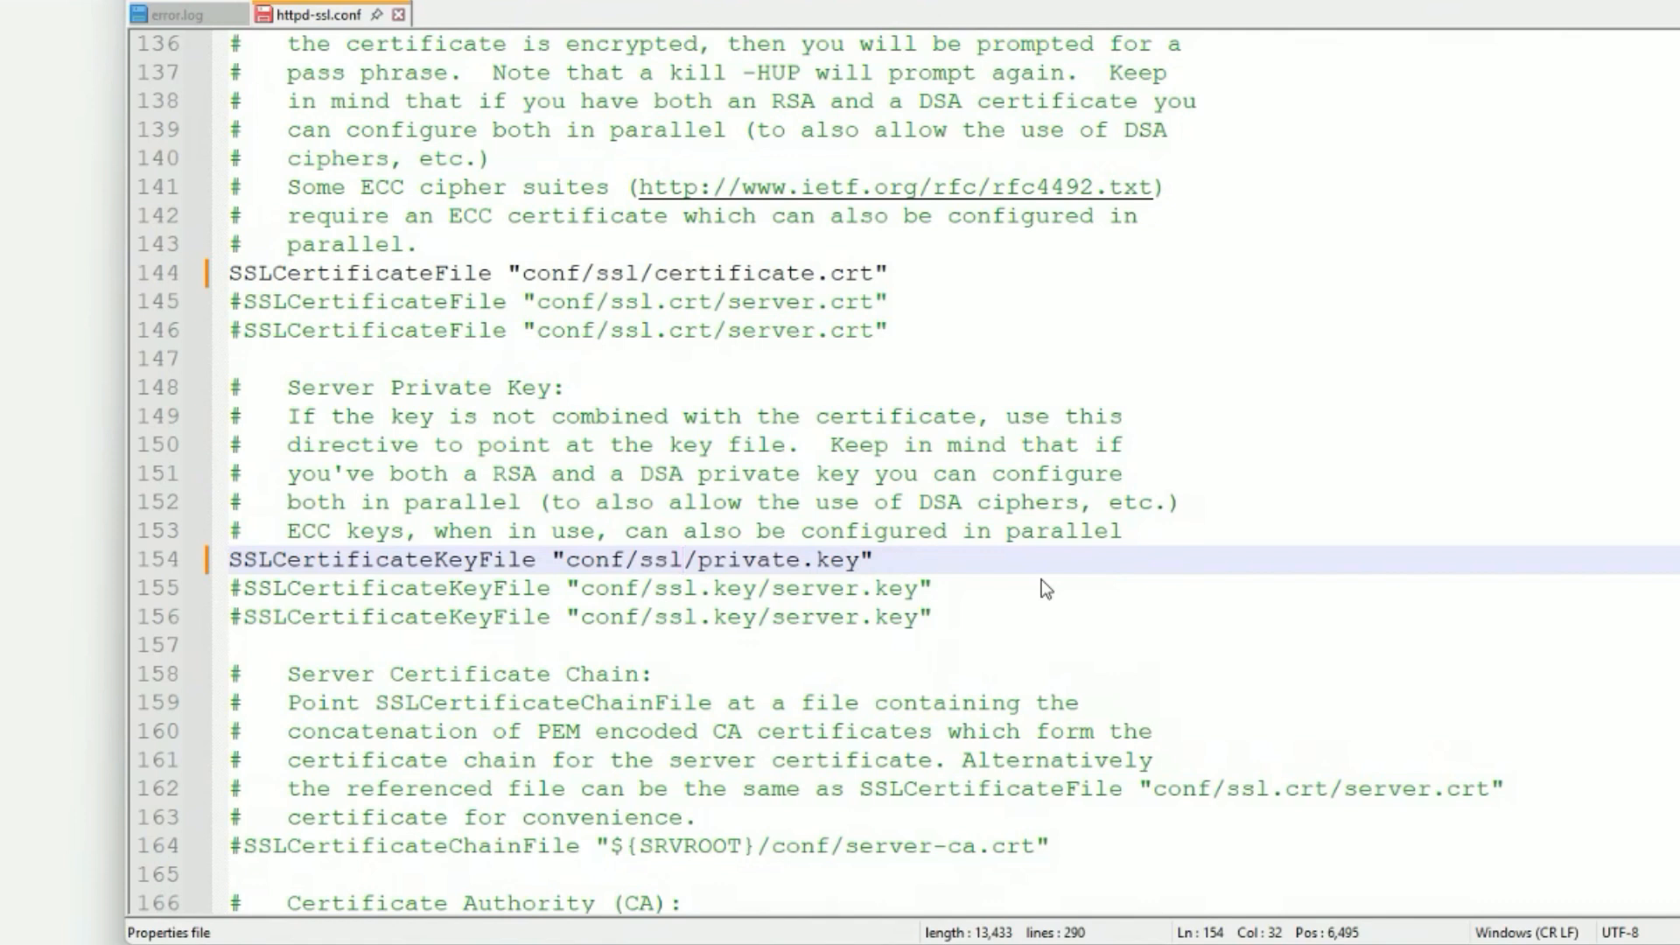
left_click(1027, 625)
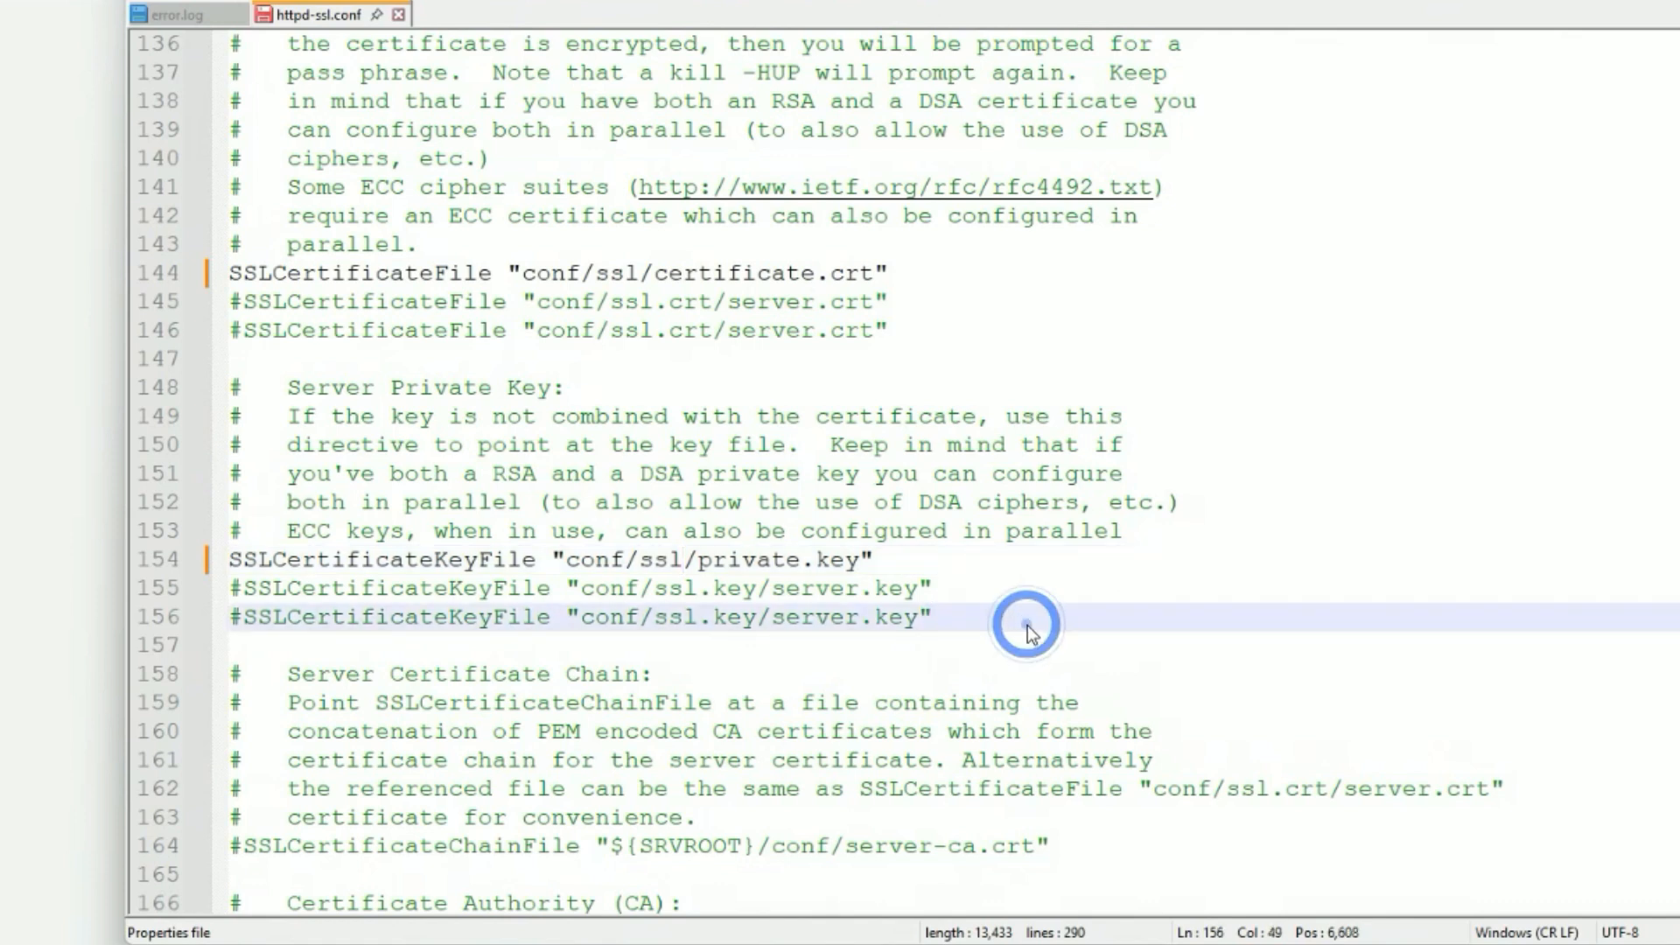
Uncomment SSLCertificateChainFile on line 164 and replace its path with conf/ssl/private.key from line 154.
scroll(951, 792, "down", 2)
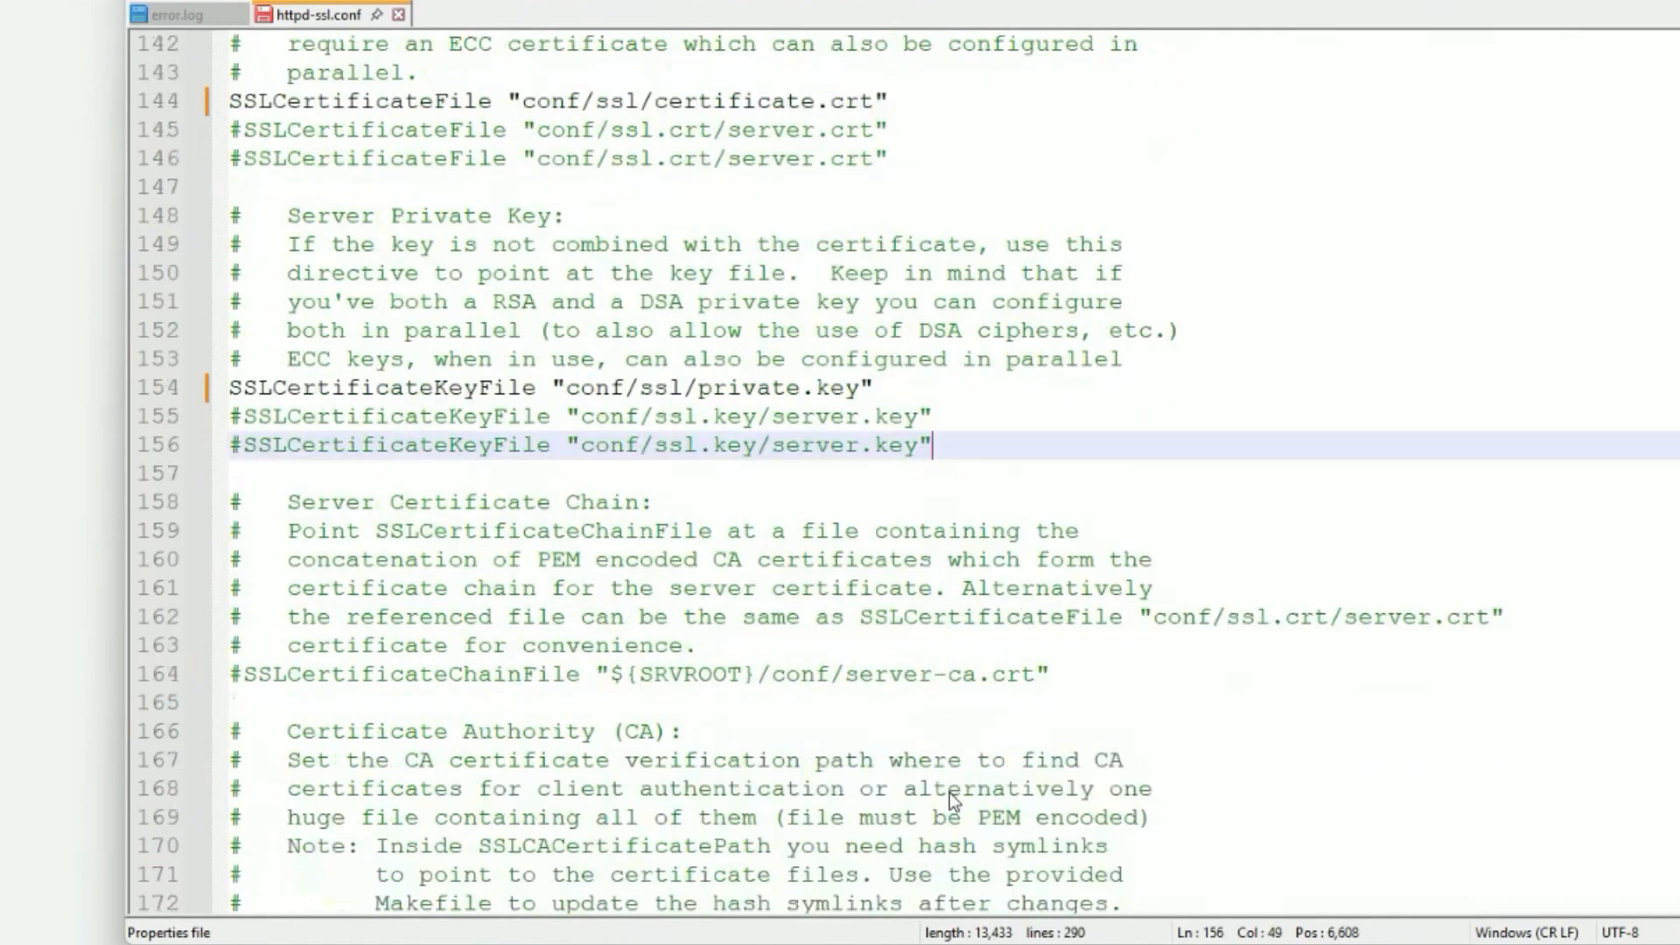
left_click(239, 681)
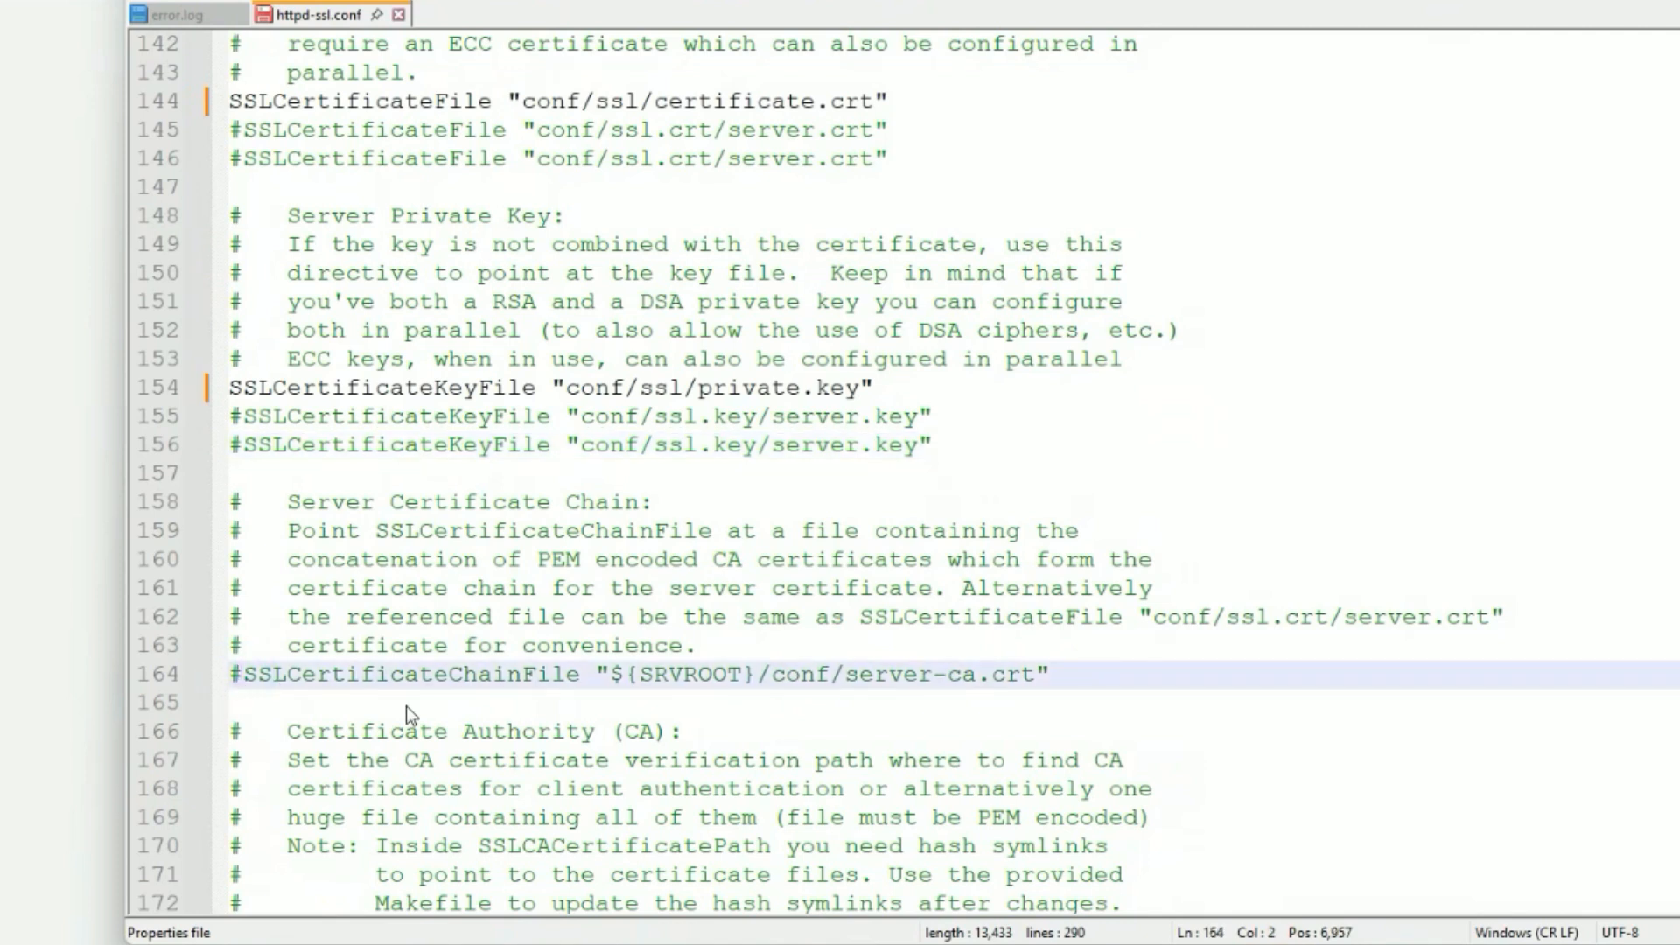
key("BackSpace")
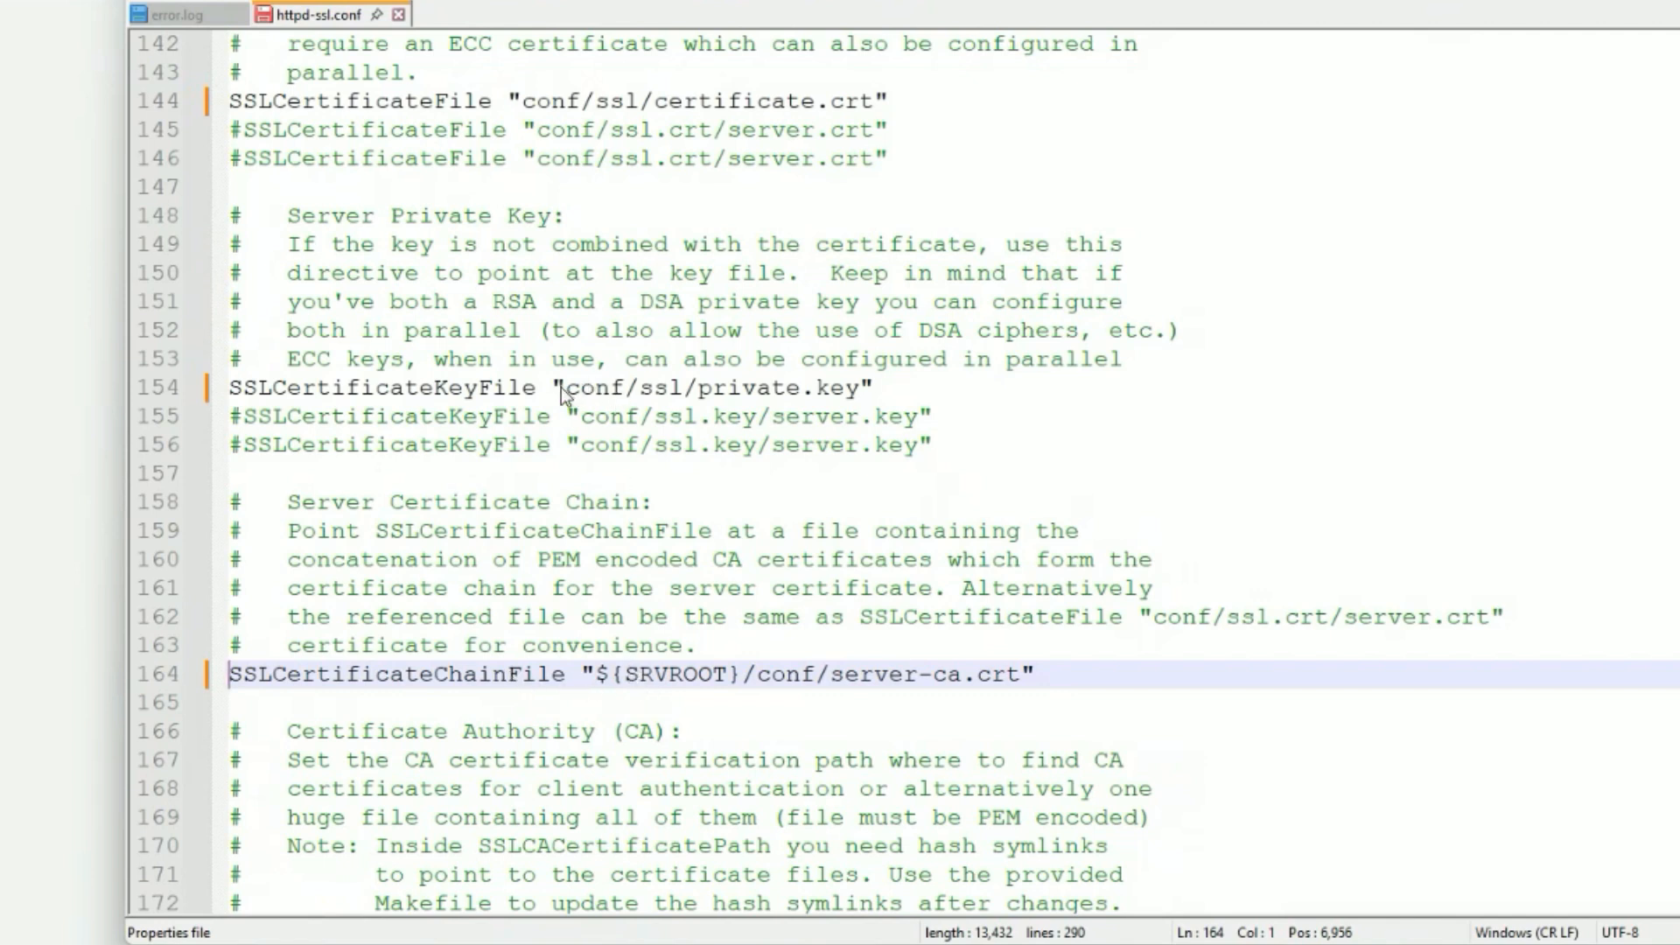
left_click_drag(554, 387, 881, 387)
right_click(816, 402)
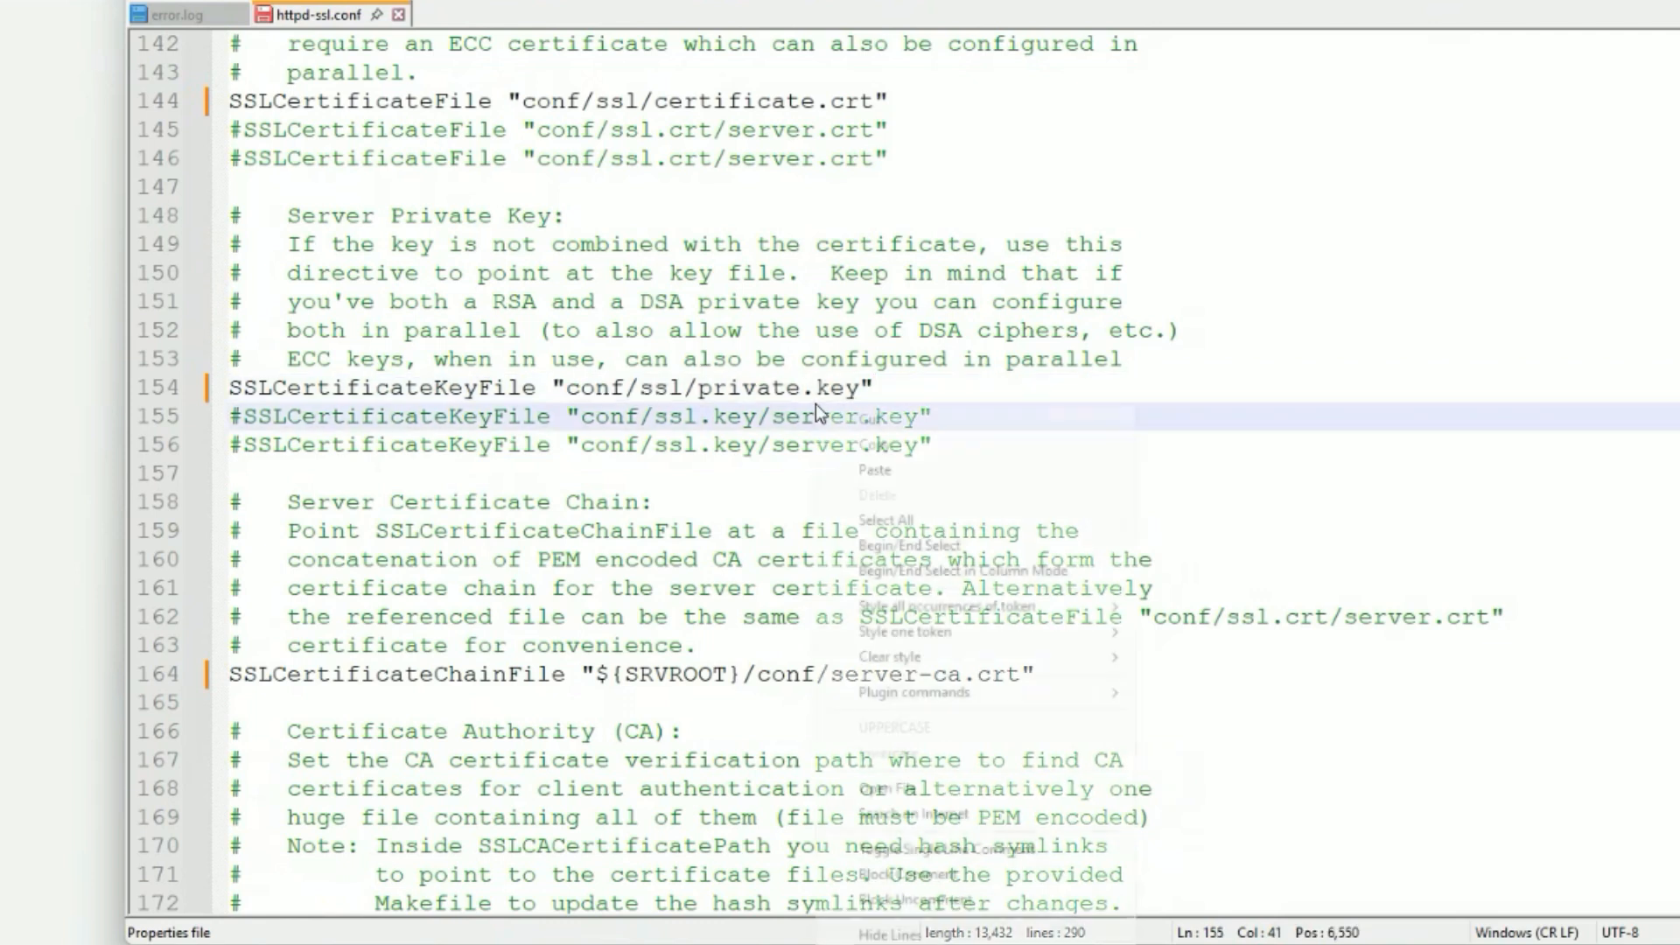
left_click(695, 388)
left_click(553, 393)
left_click_drag(554, 396, 874, 382)
right_click(827, 393)
left_click(875, 426)
left_click_drag(582, 678, 1080, 691)
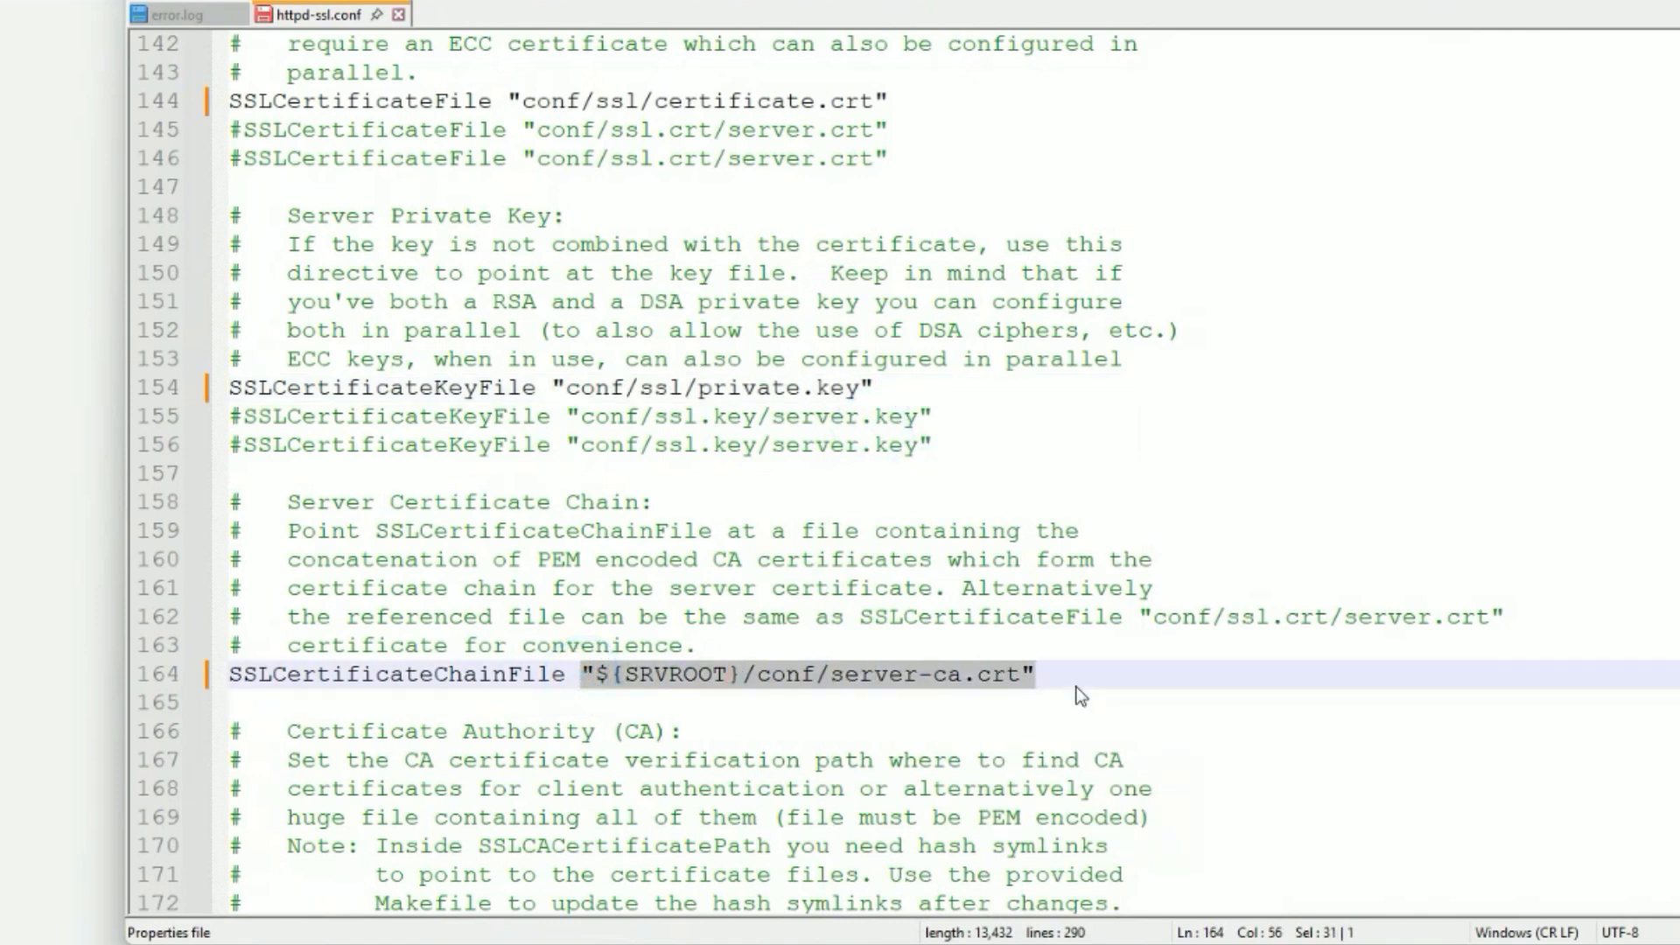
right_click(987, 680)
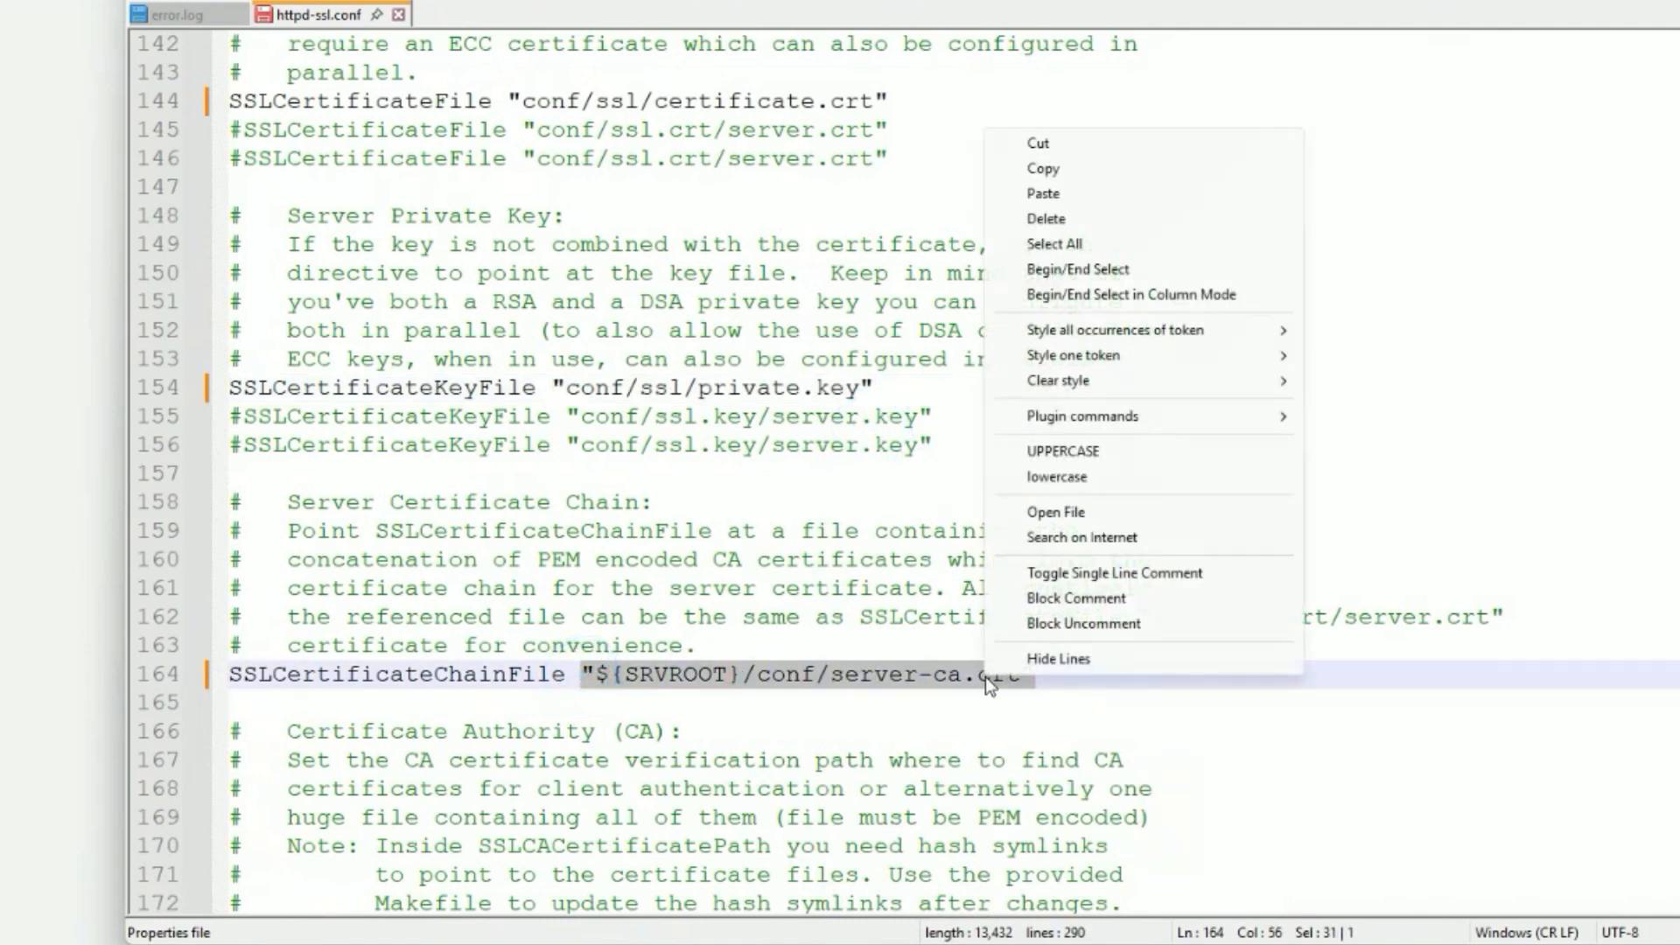
left_click(1041, 194)
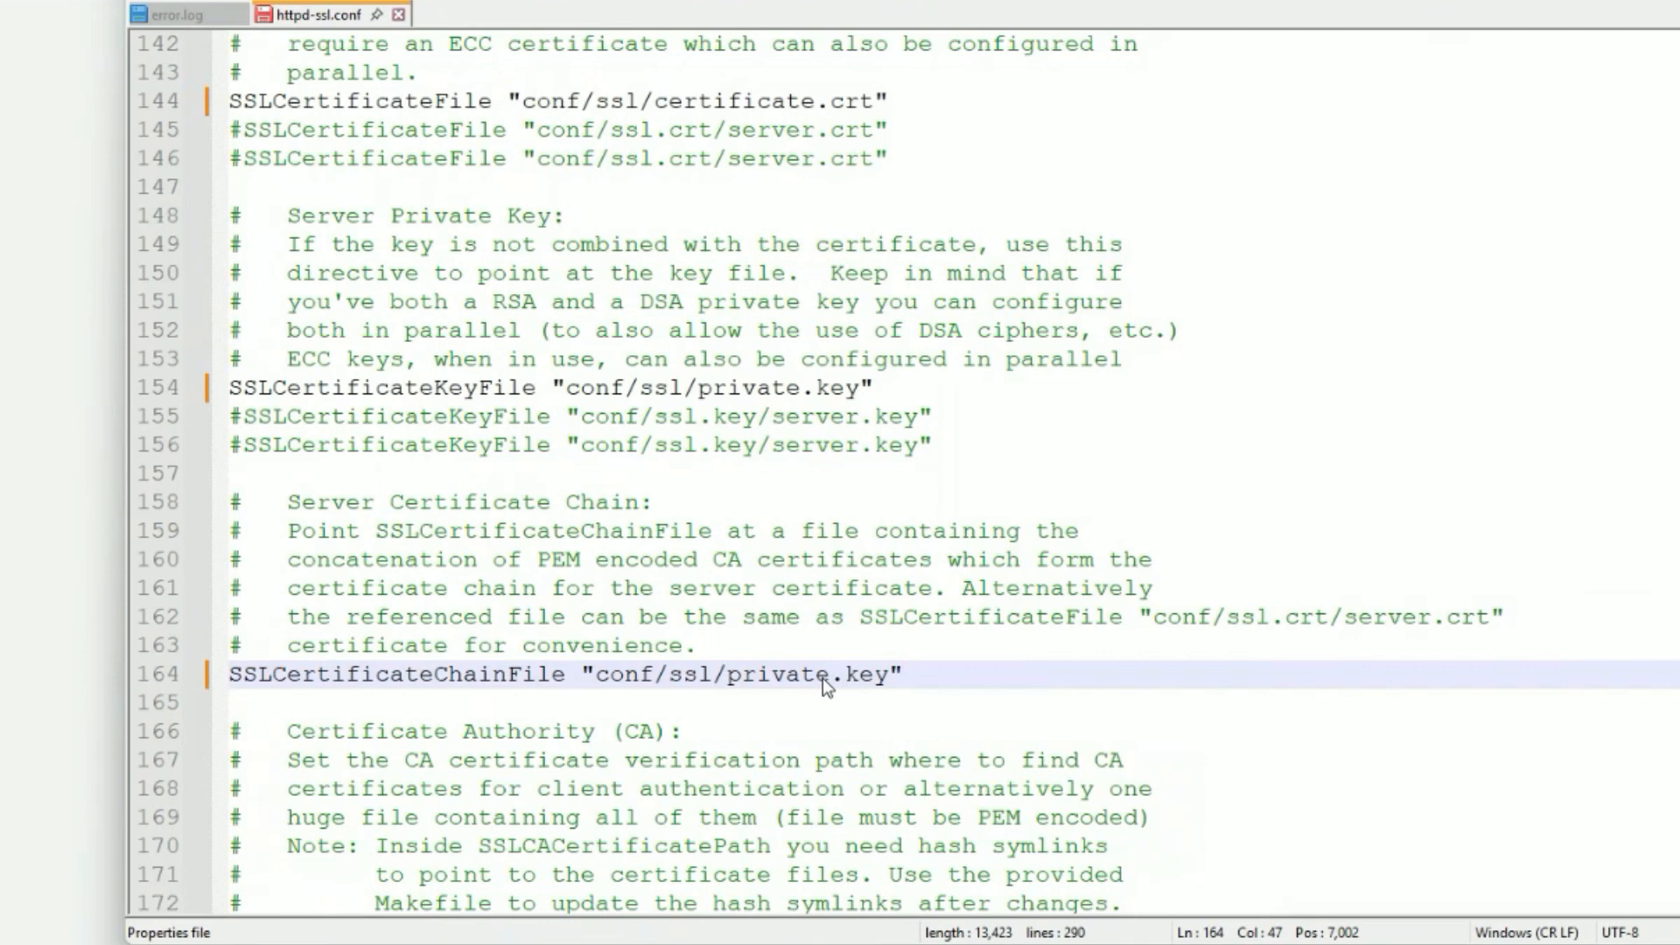
Replace 'private' with 'ca_bundle' on line 164, giving conf/ssl/ca_bundle.key, and save httpd-ssl.conf.
left_click(1675, 754)
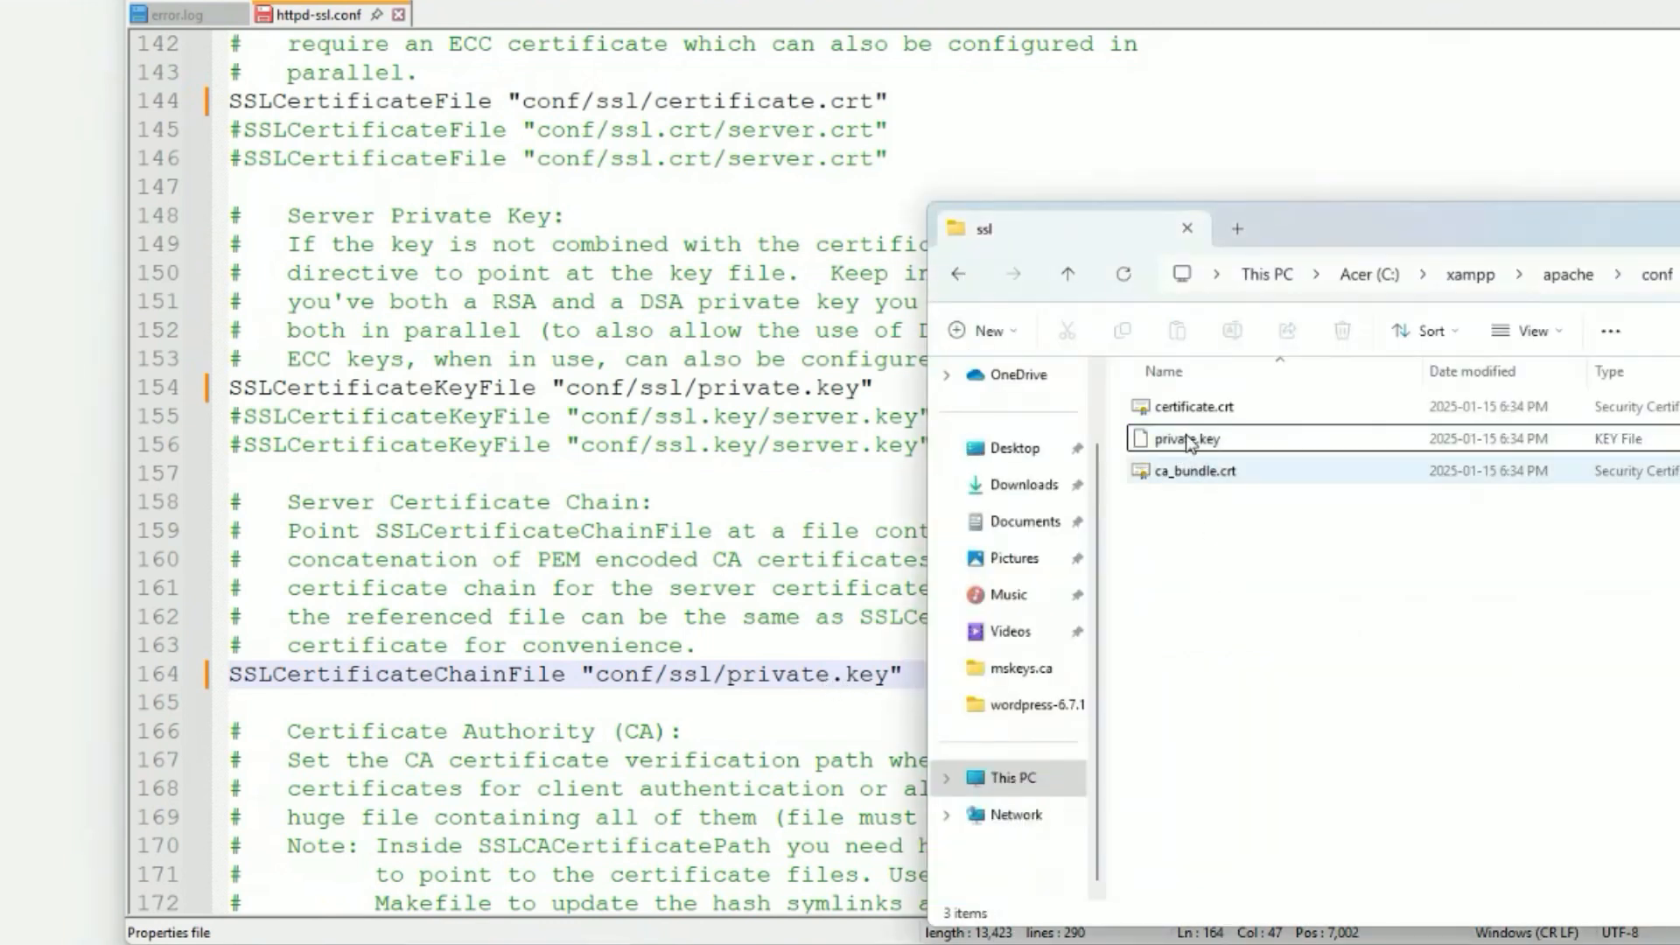
left_click(1168, 481)
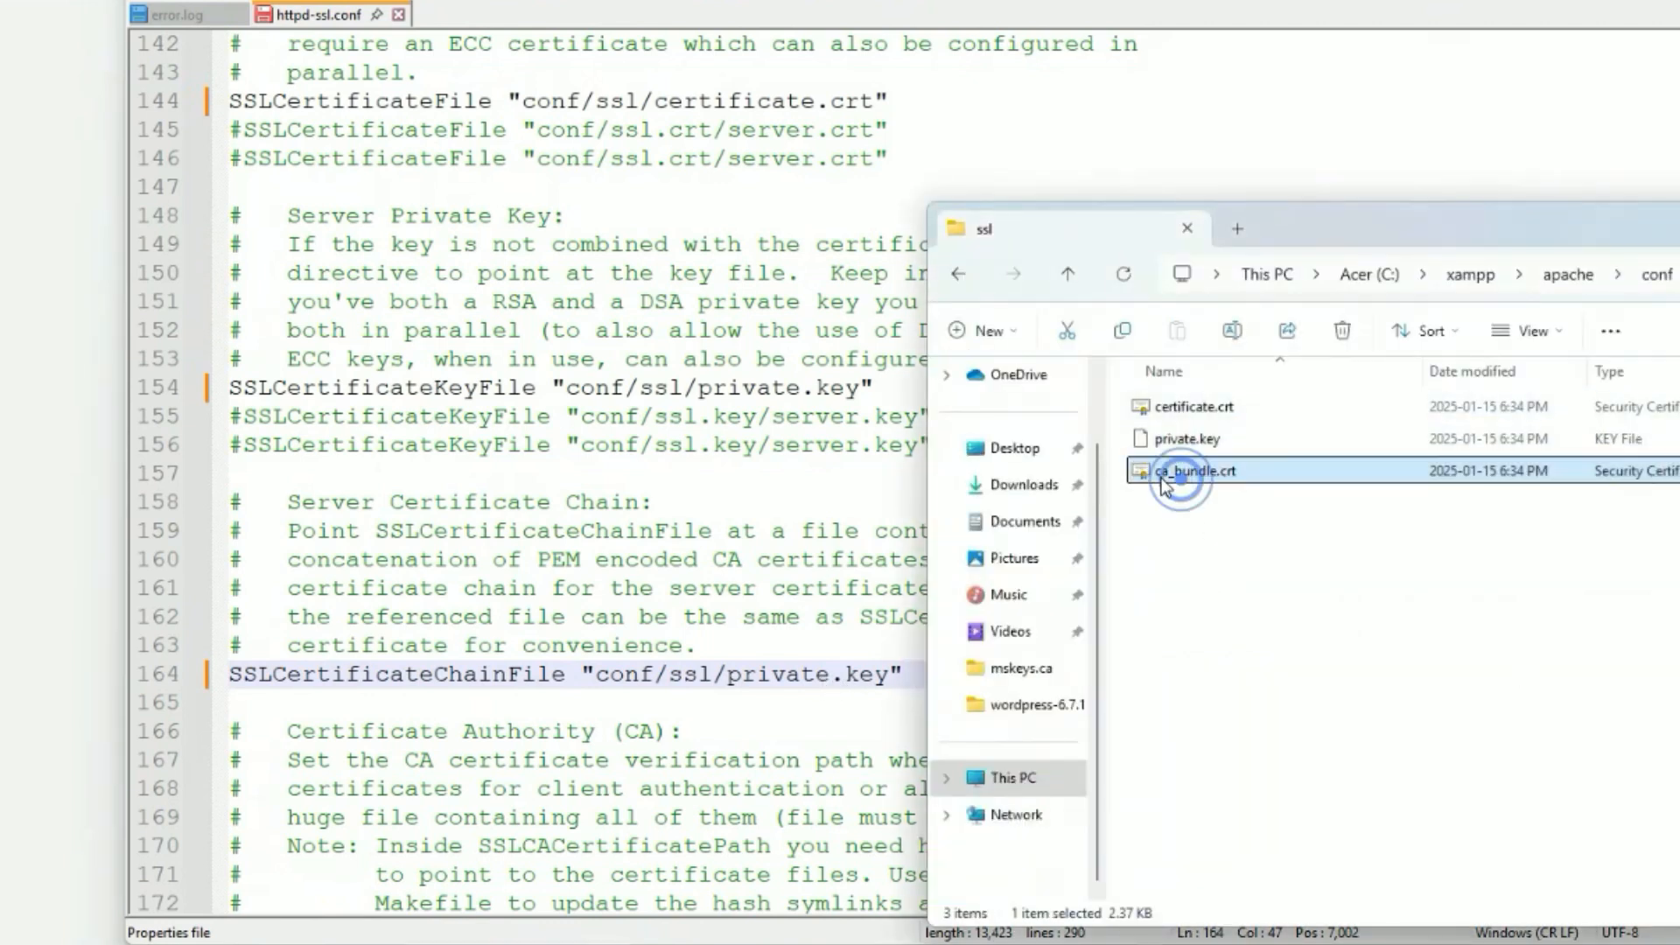
left_click(1164, 481)
right_click(1165, 481)
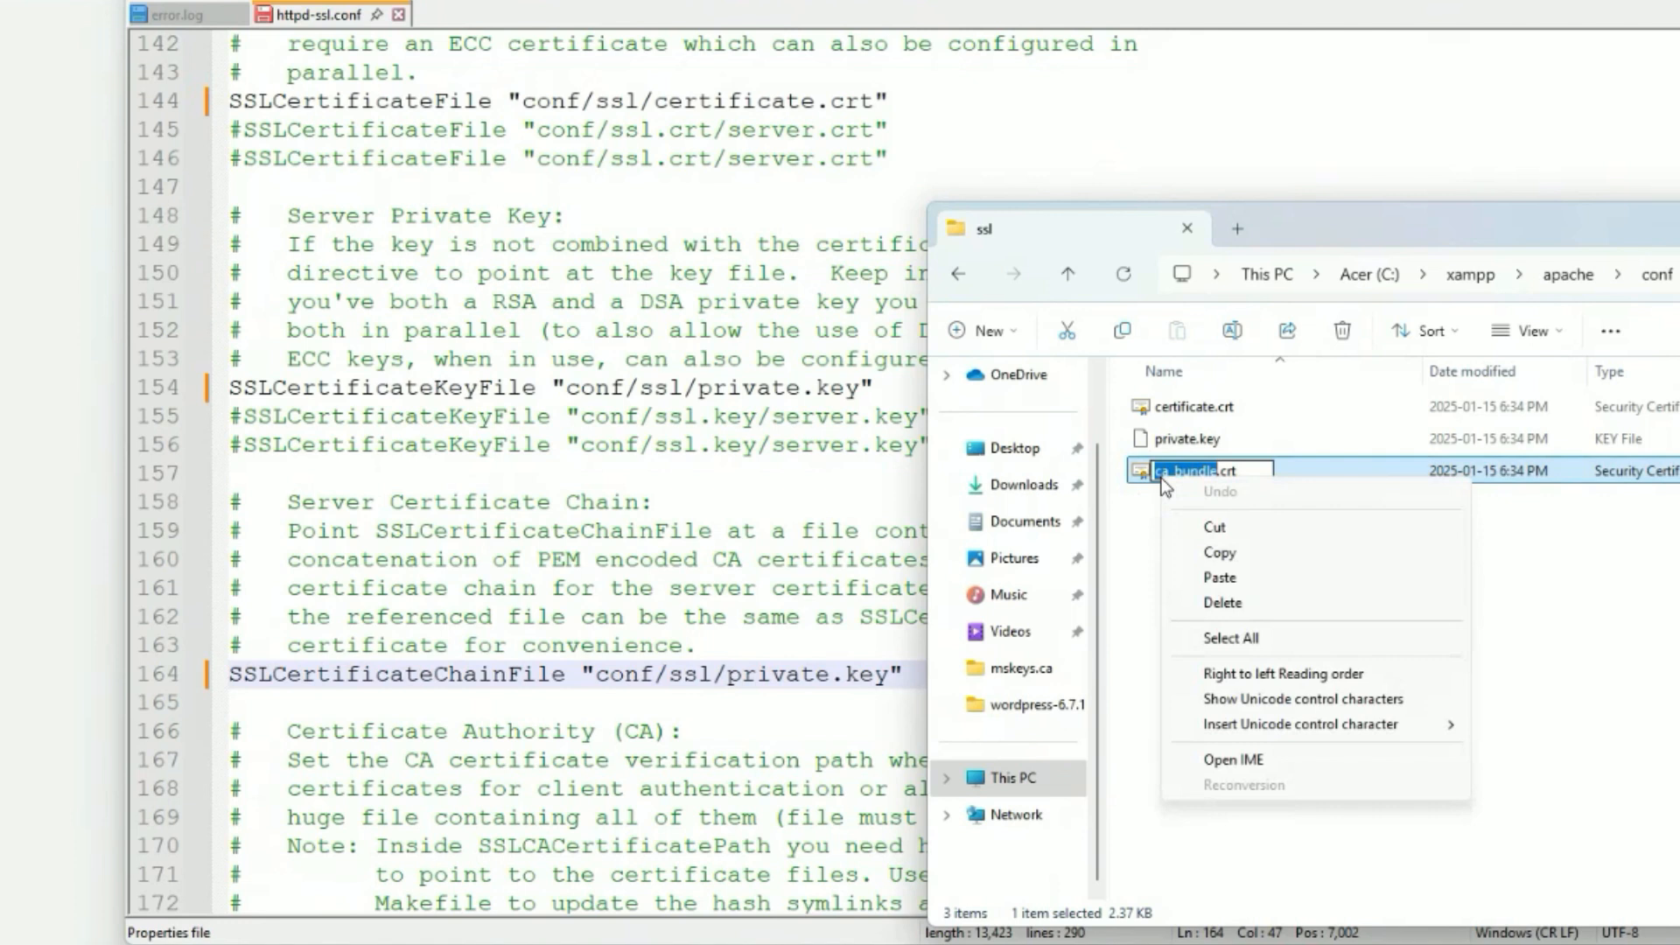
left_click(1244, 564)
left_click(829, 671)
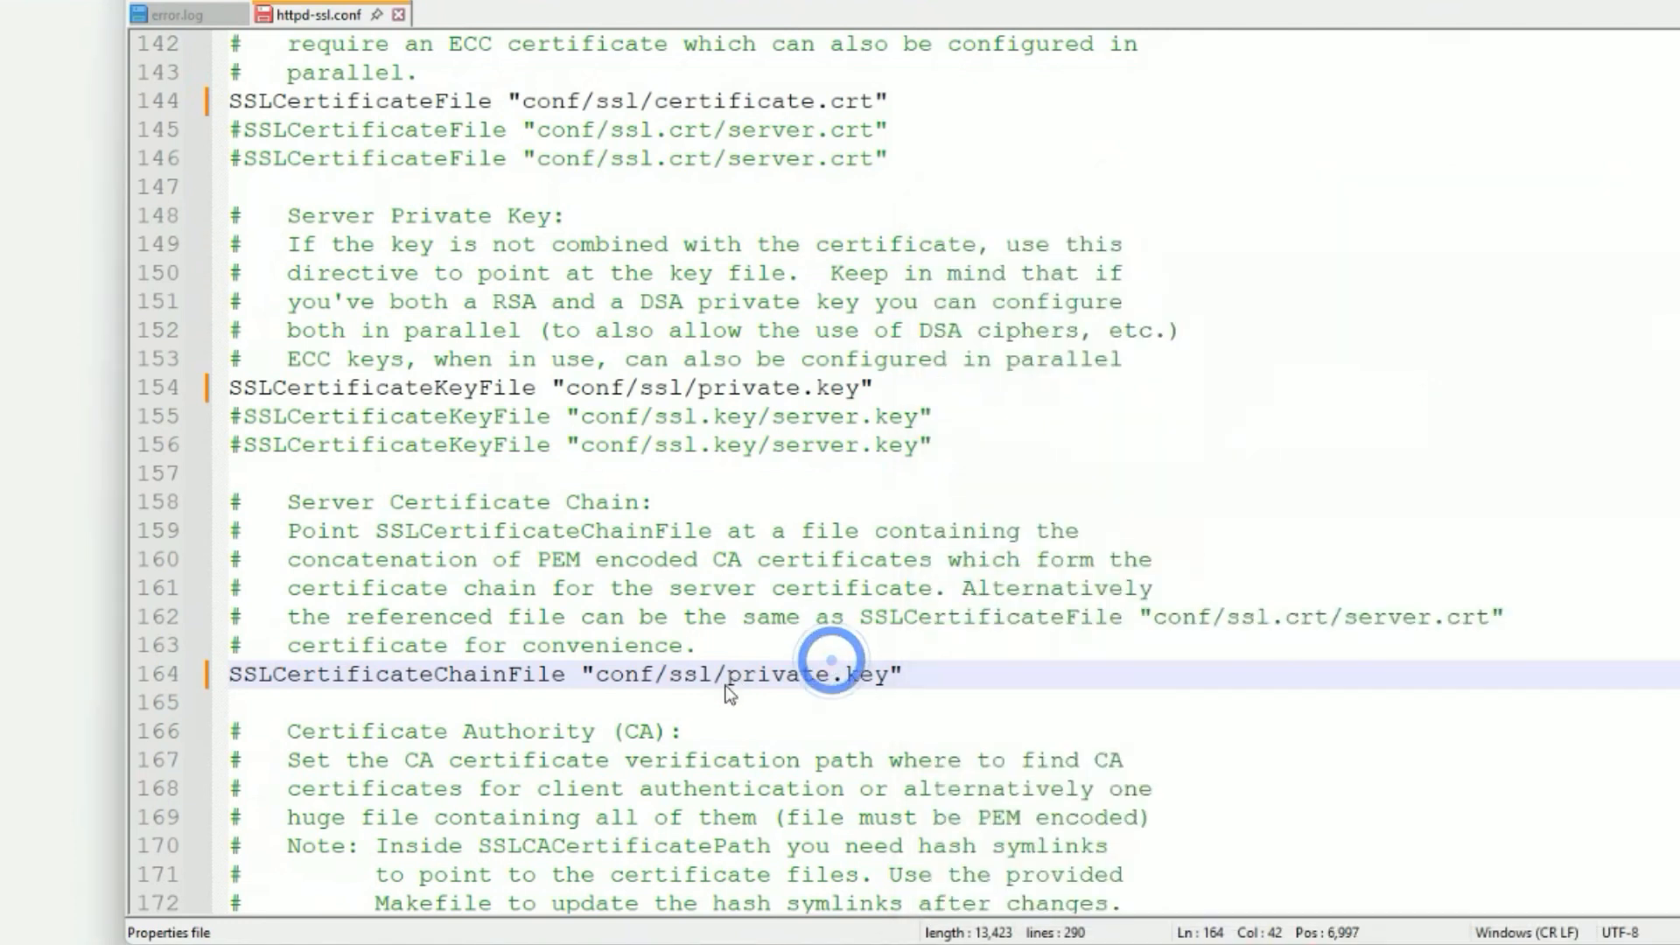
left_click_drag(728, 674, 830, 674)
right_click(803, 678)
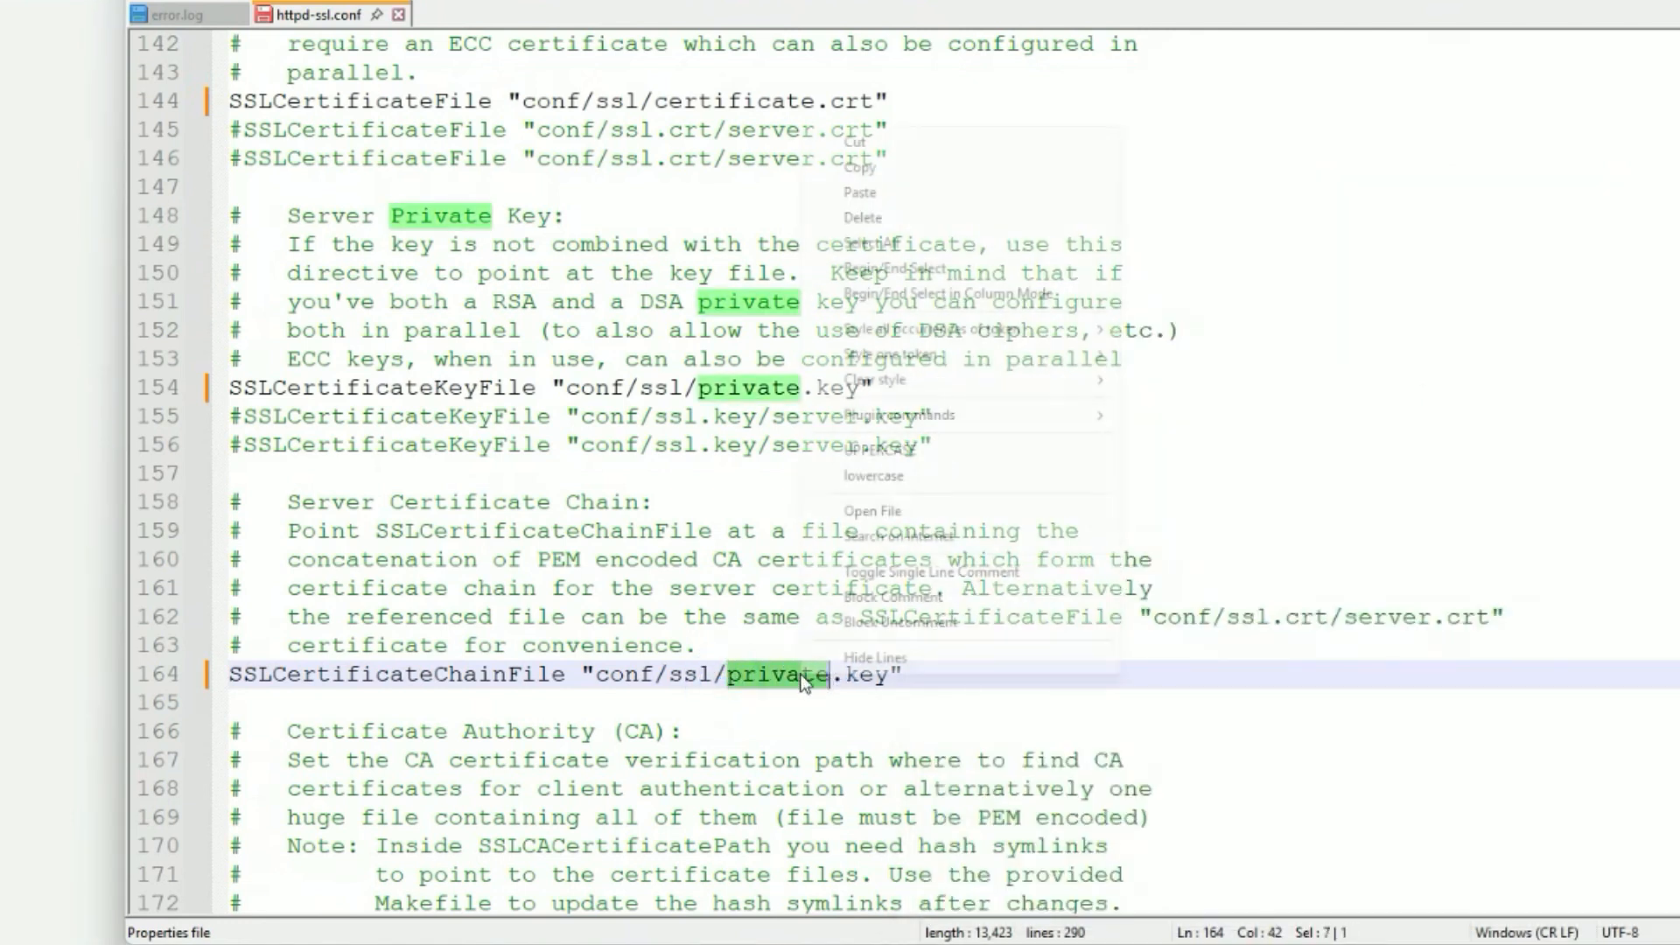
left_click(863, 195)
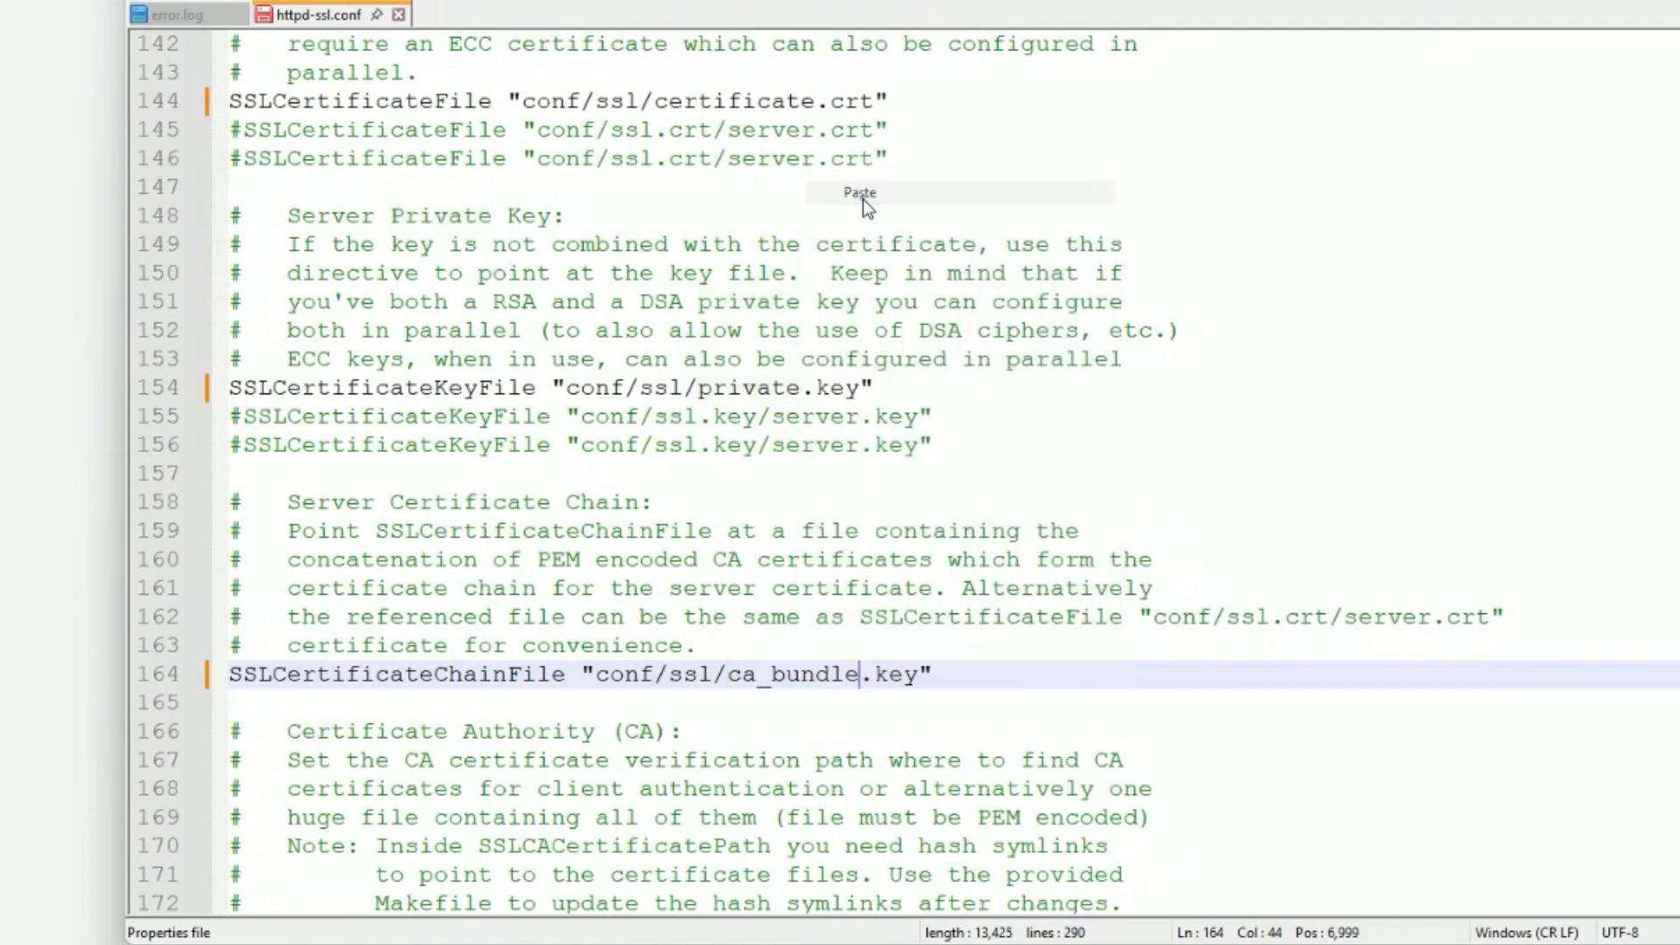
key("ctrl+s")
key("alt+Tab")
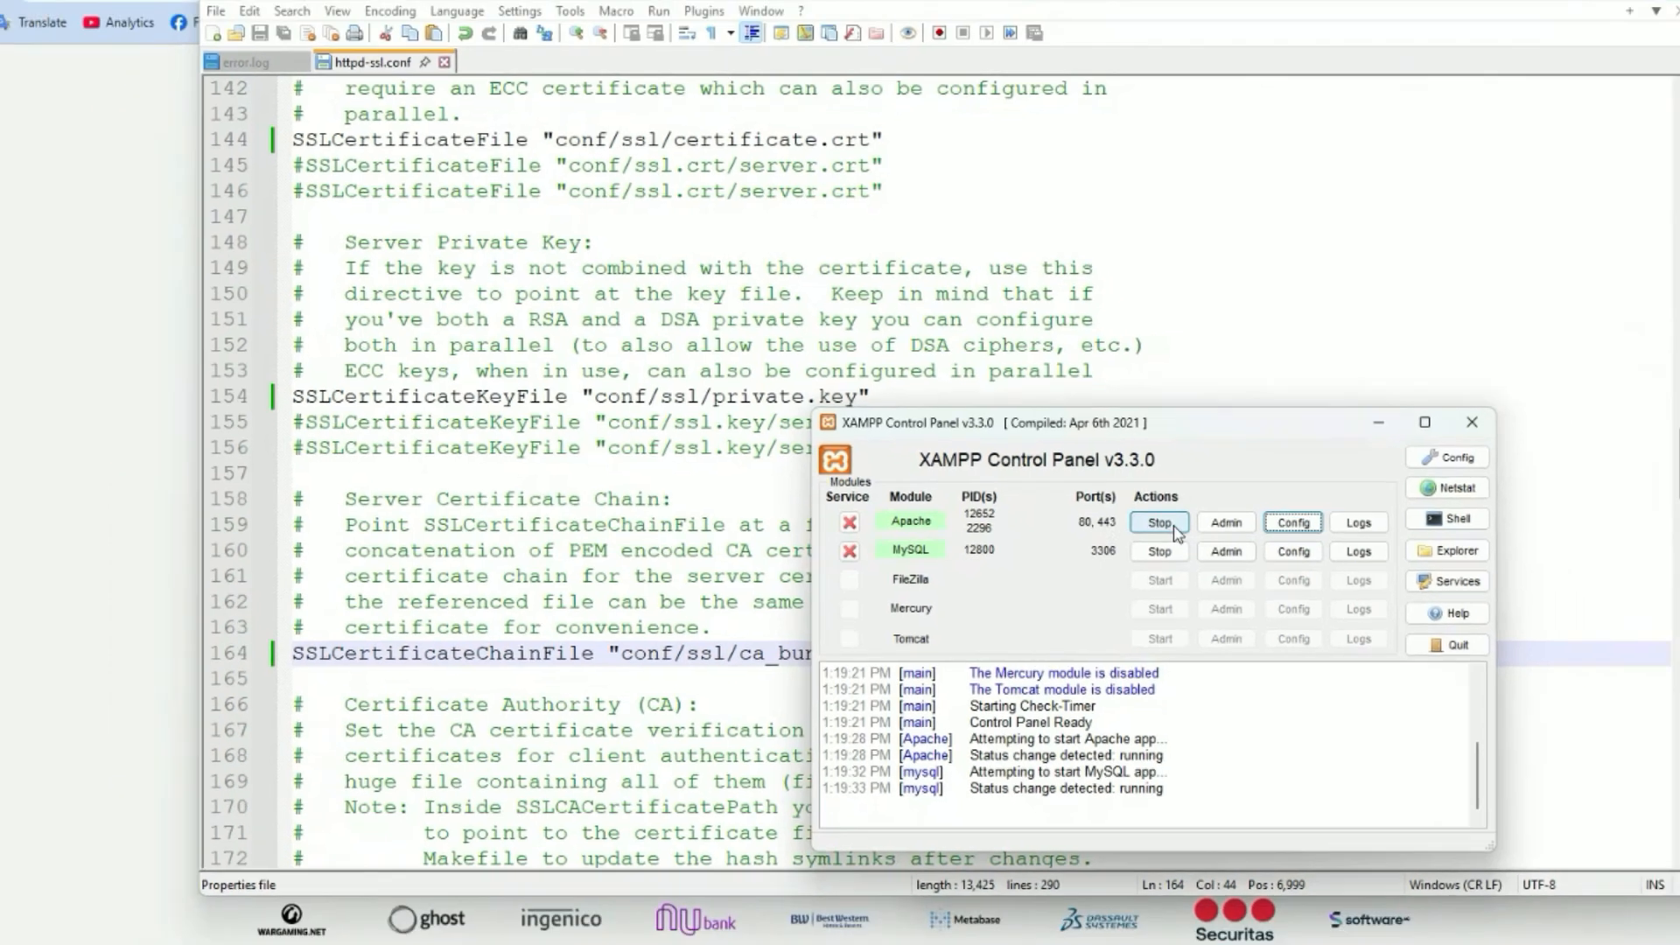
Stop and restart Apache in the XAMPP Control Panel to load the new SSL settings.
left_click(1169, 528)
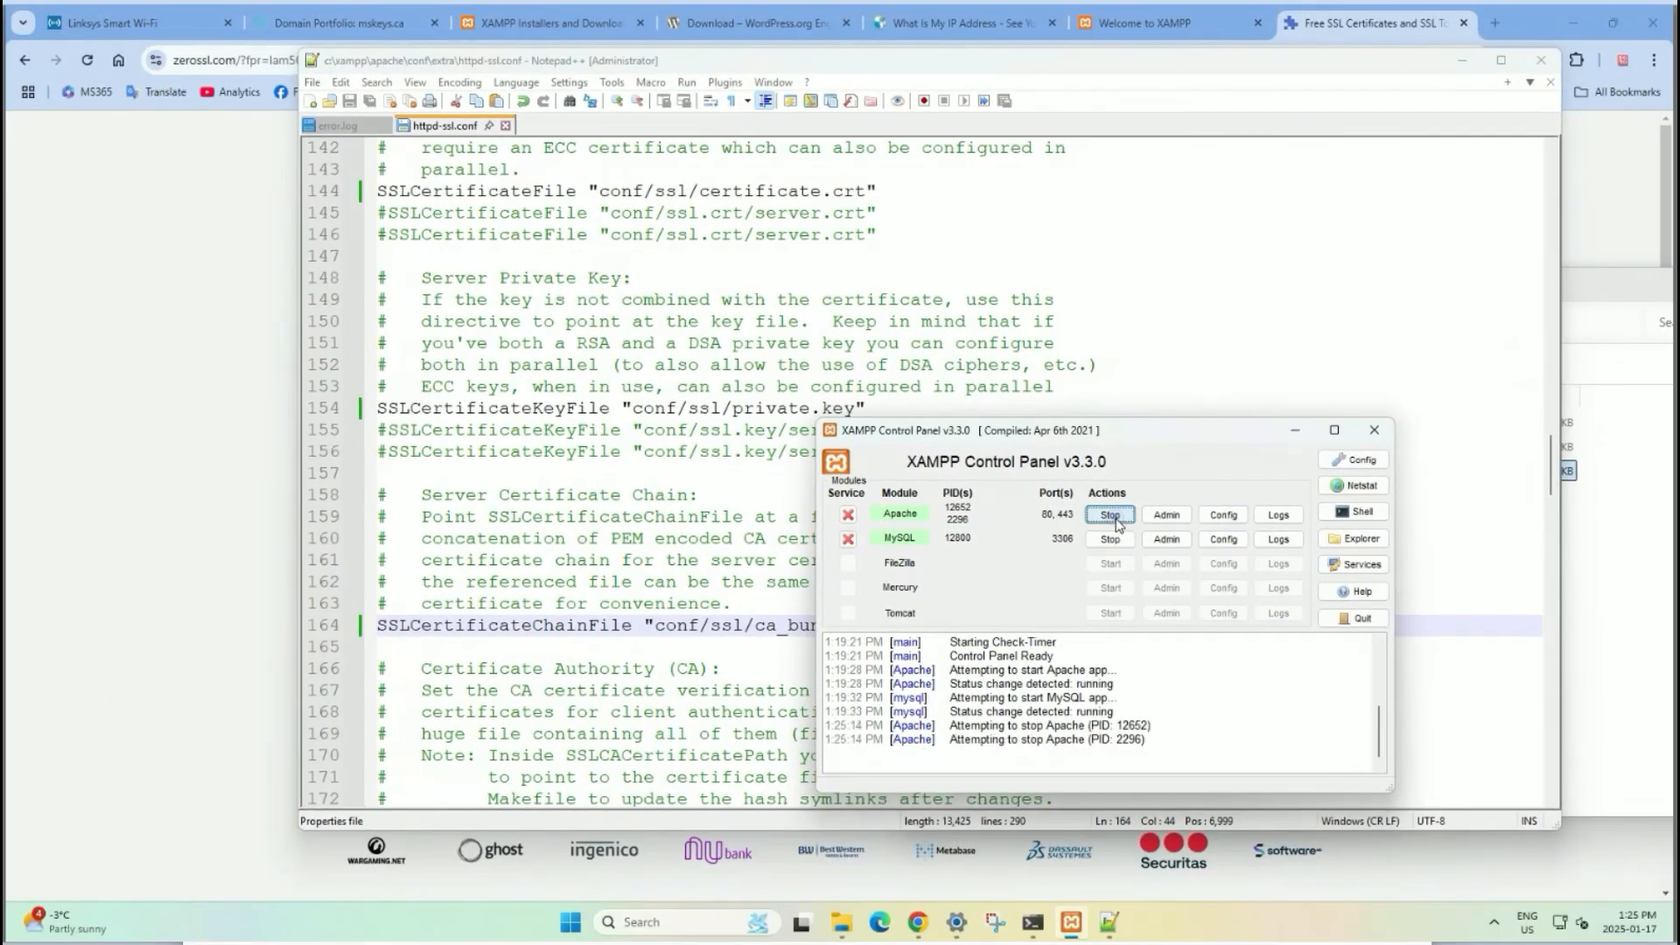
left_click(1110, 516)
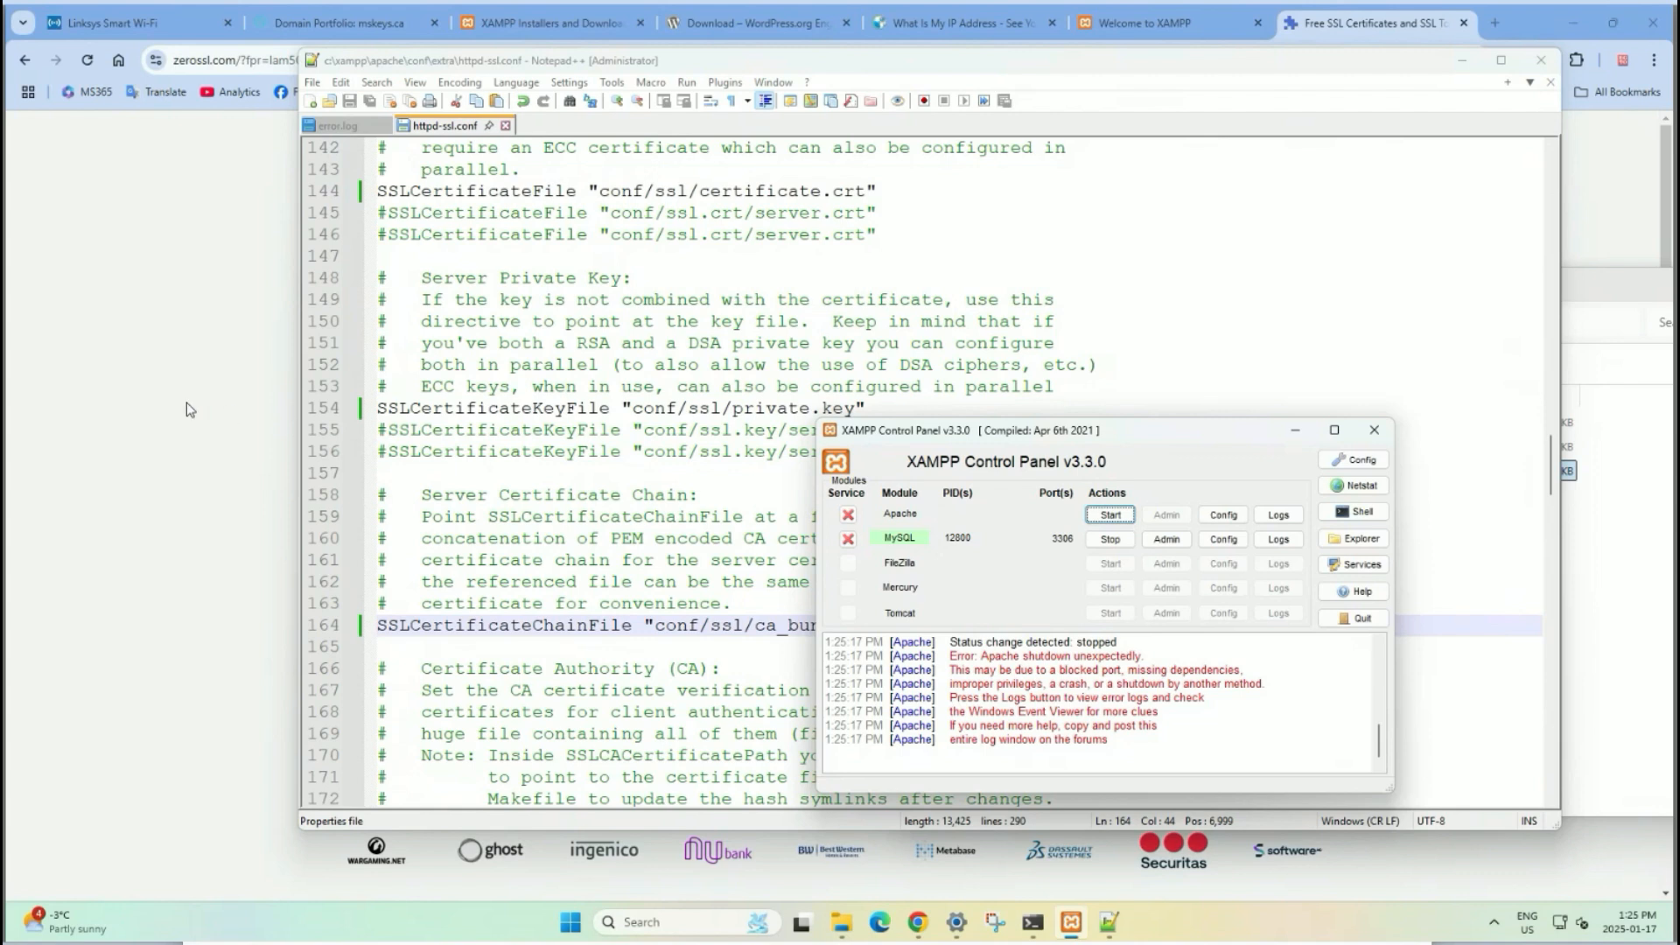
left_click(187, 409)
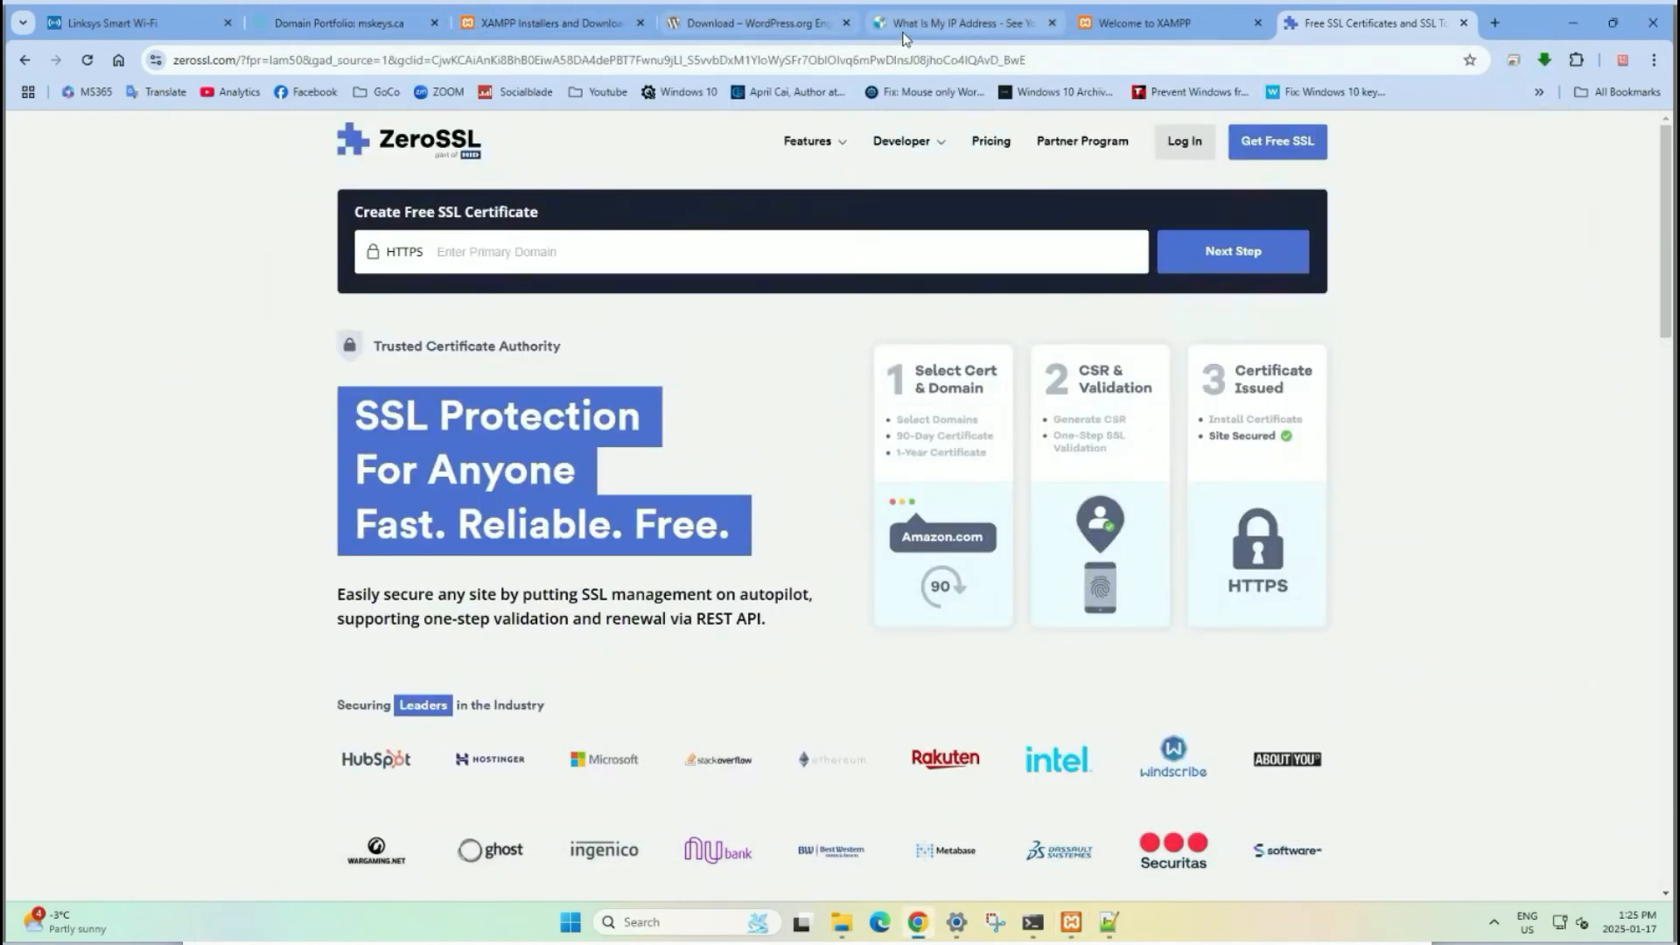
Reload the mskeys.ca dashboard in Chrome, then check the Apache error messages in the XAMPP log.
left_click(1149, 24)
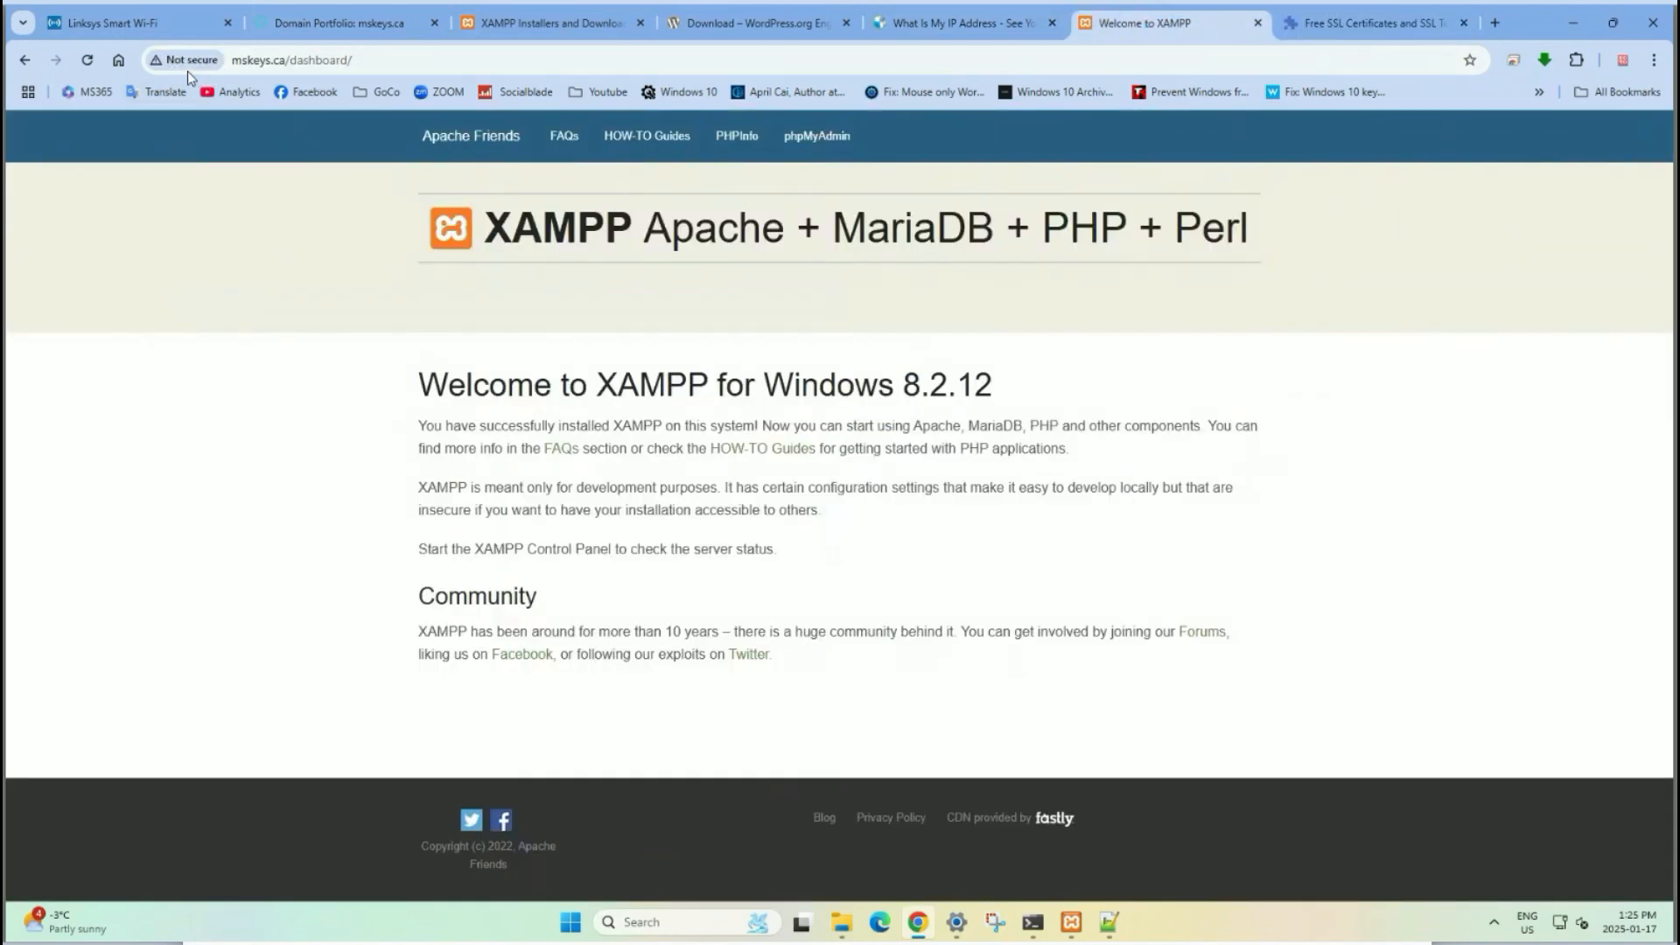
left_click(87, 61)
left_click(1072, 919)
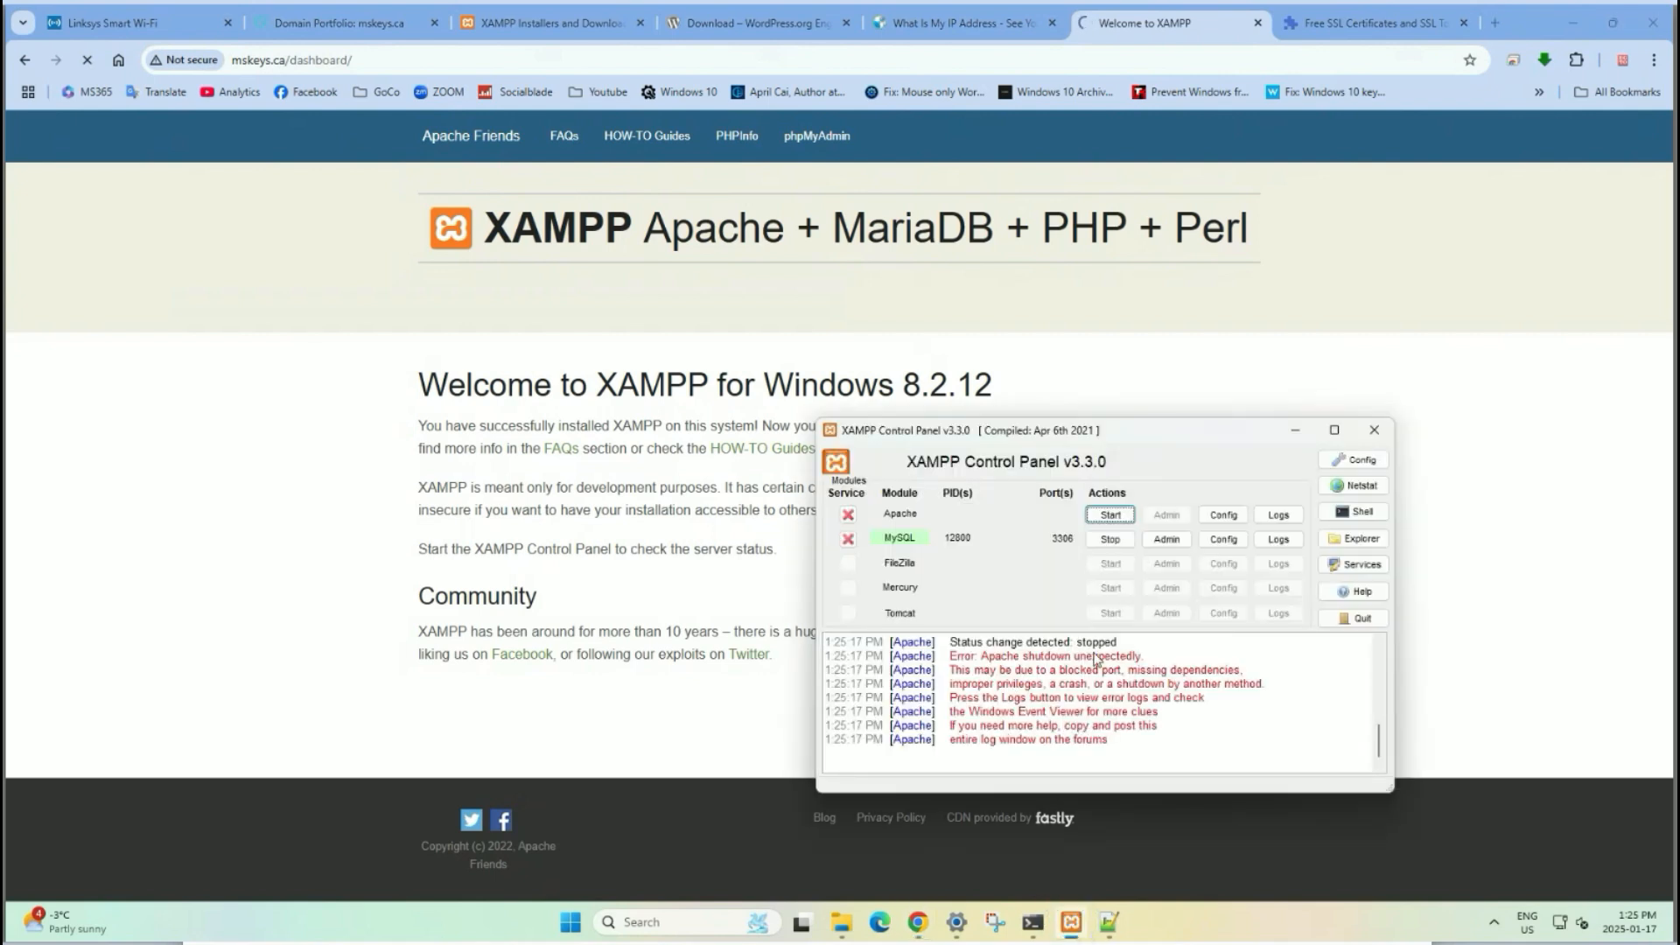
scroll(1102, 687, "up", 1)
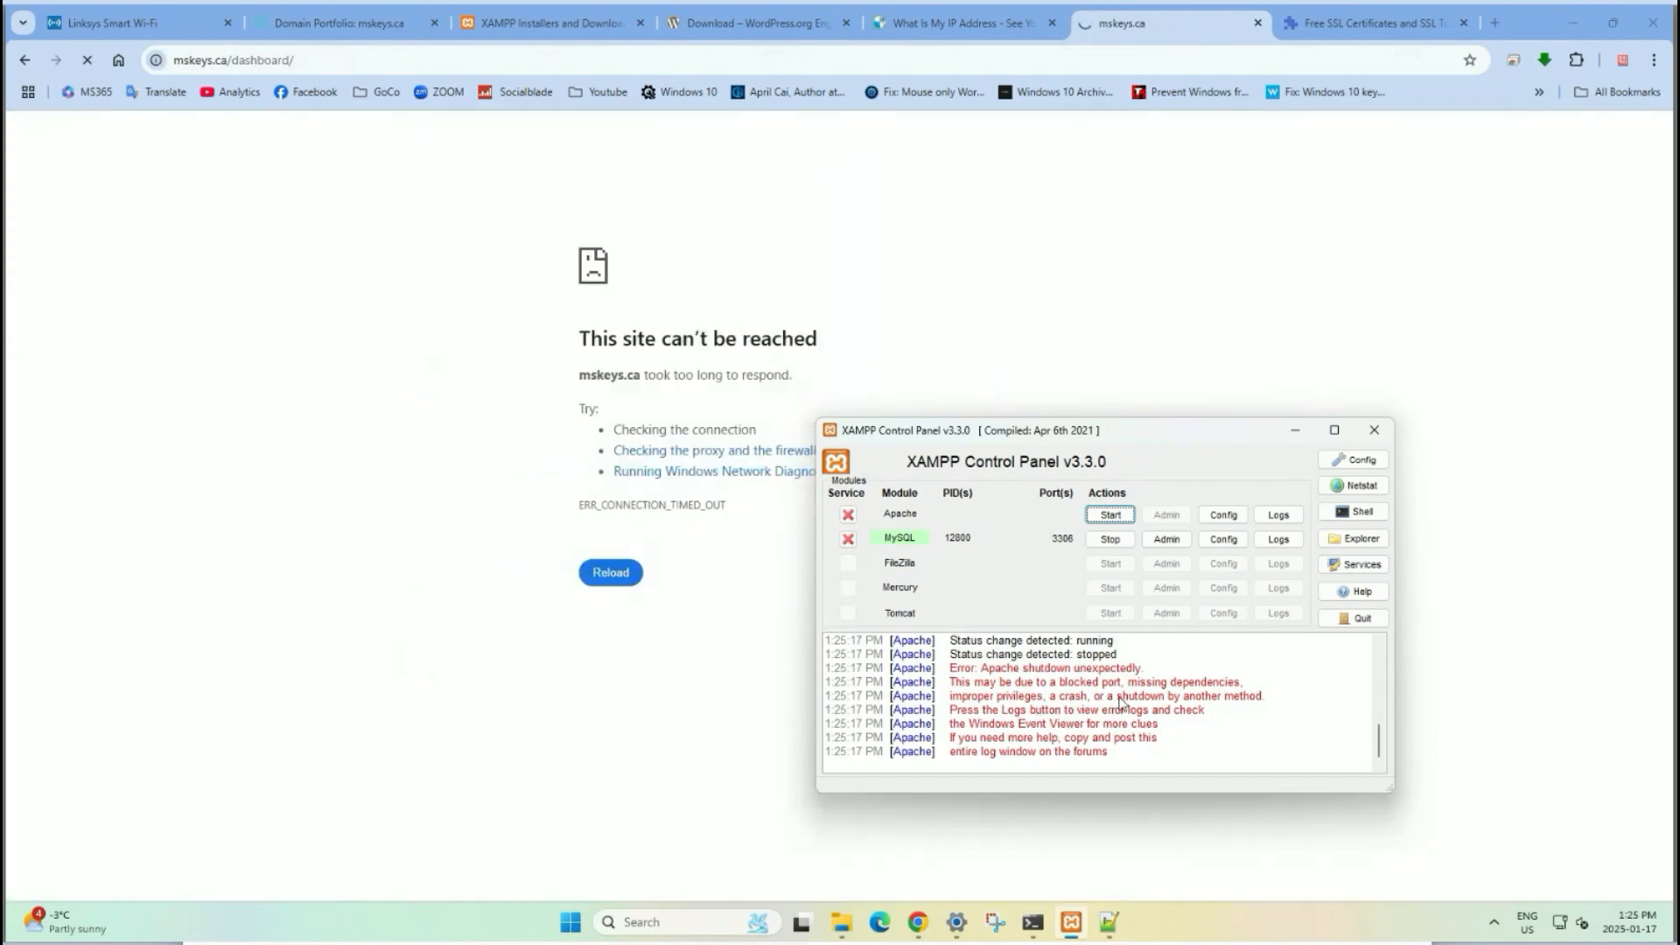
left_click(1066, 726)
left_click(1113, 927)
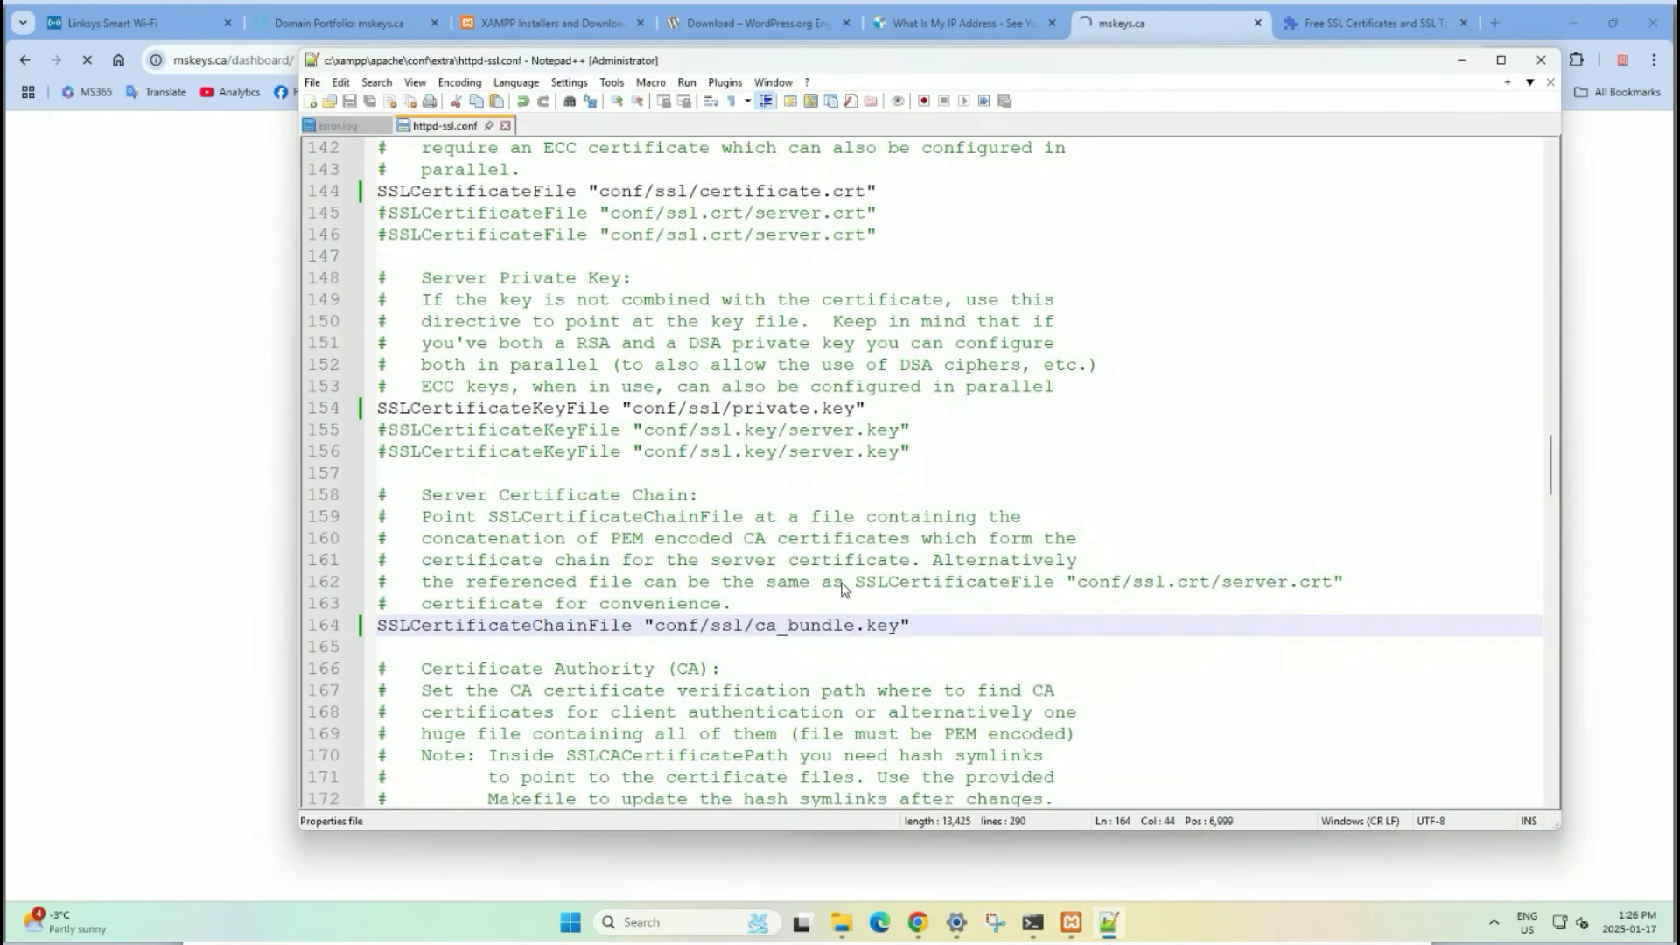
scroll(797, 540, "up", 3)
scroll(798, 540, "up", 5)
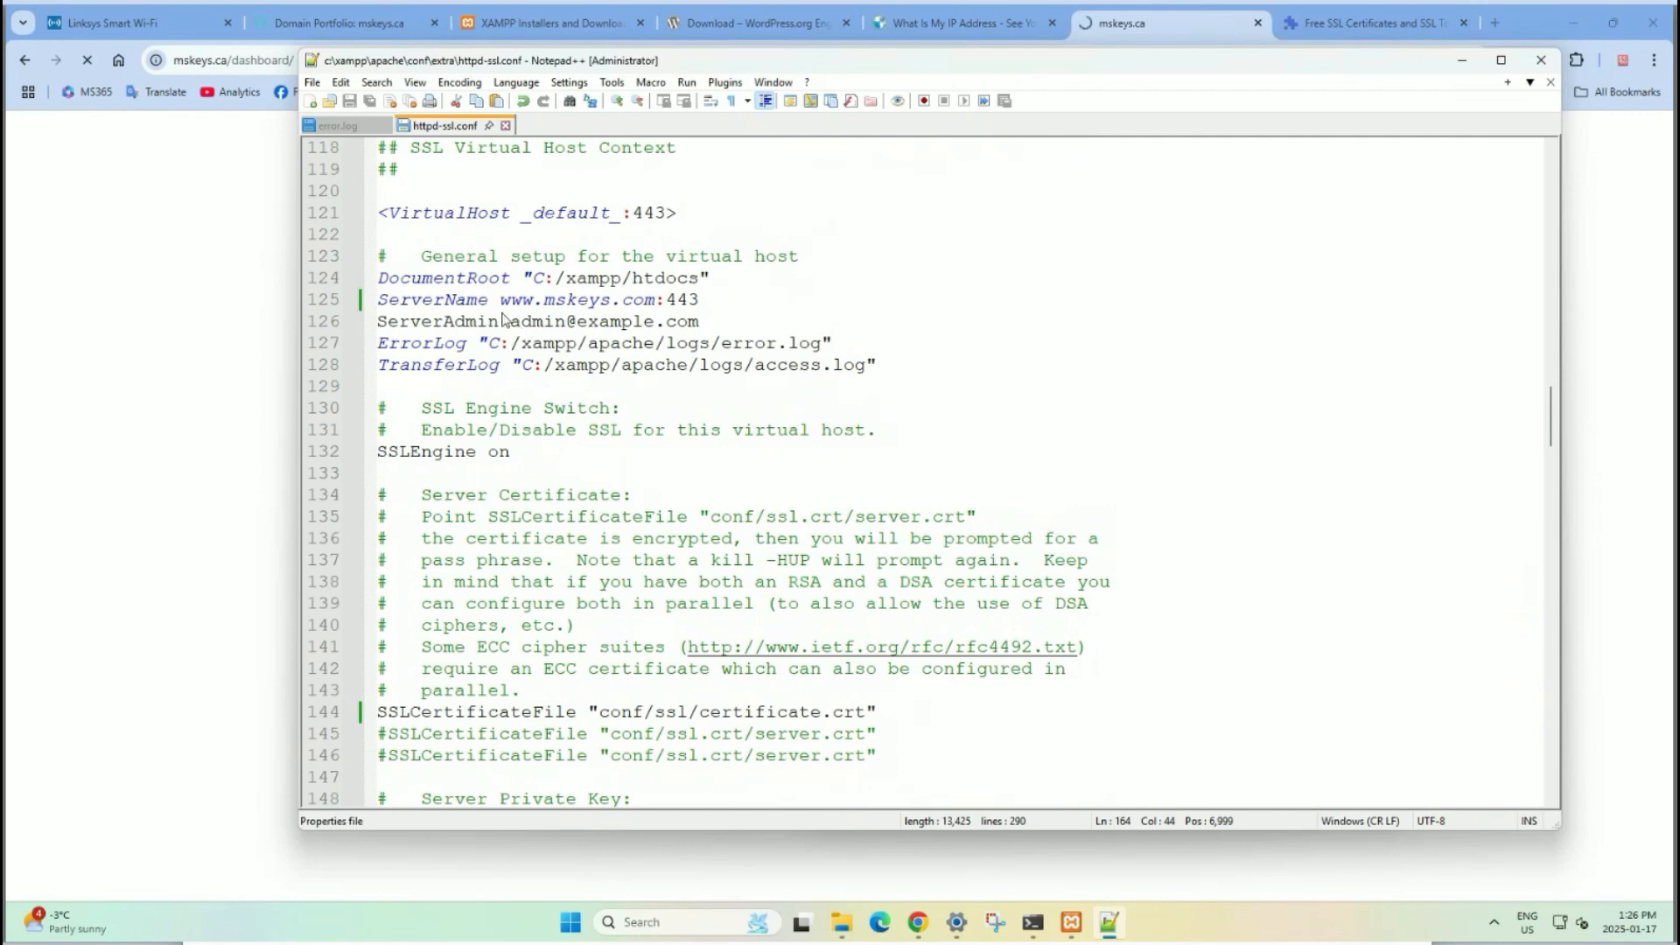
left_click(656, 300)
key("BackSpace")
key("BackSpace")
type("a")
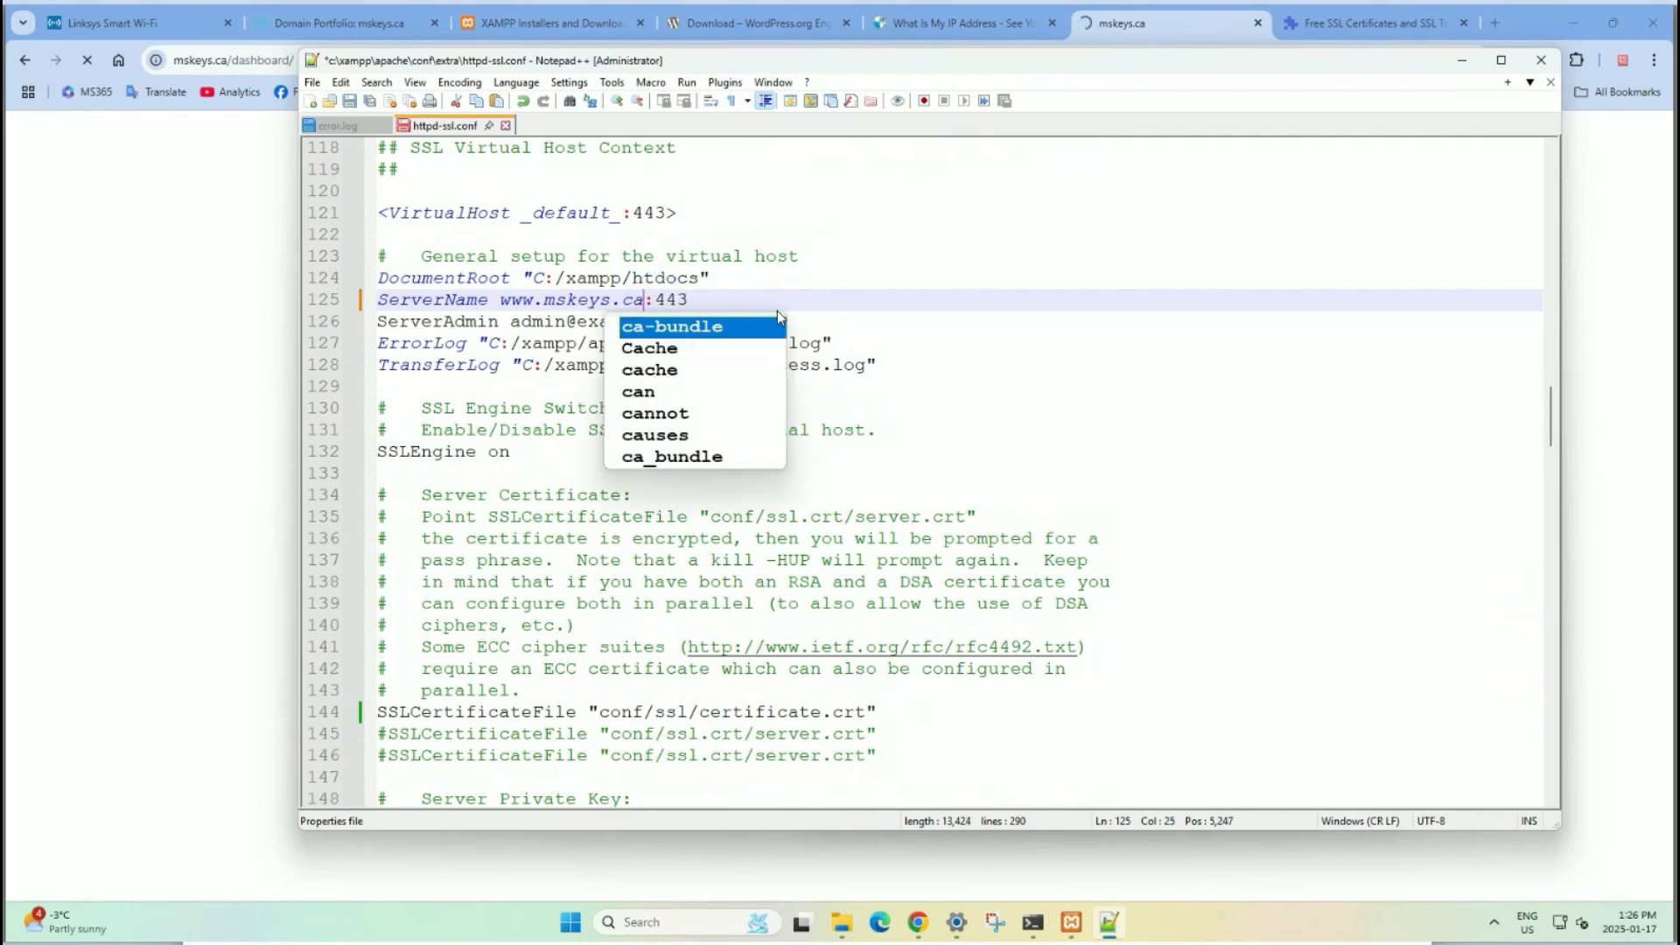
left_click(885, 308)
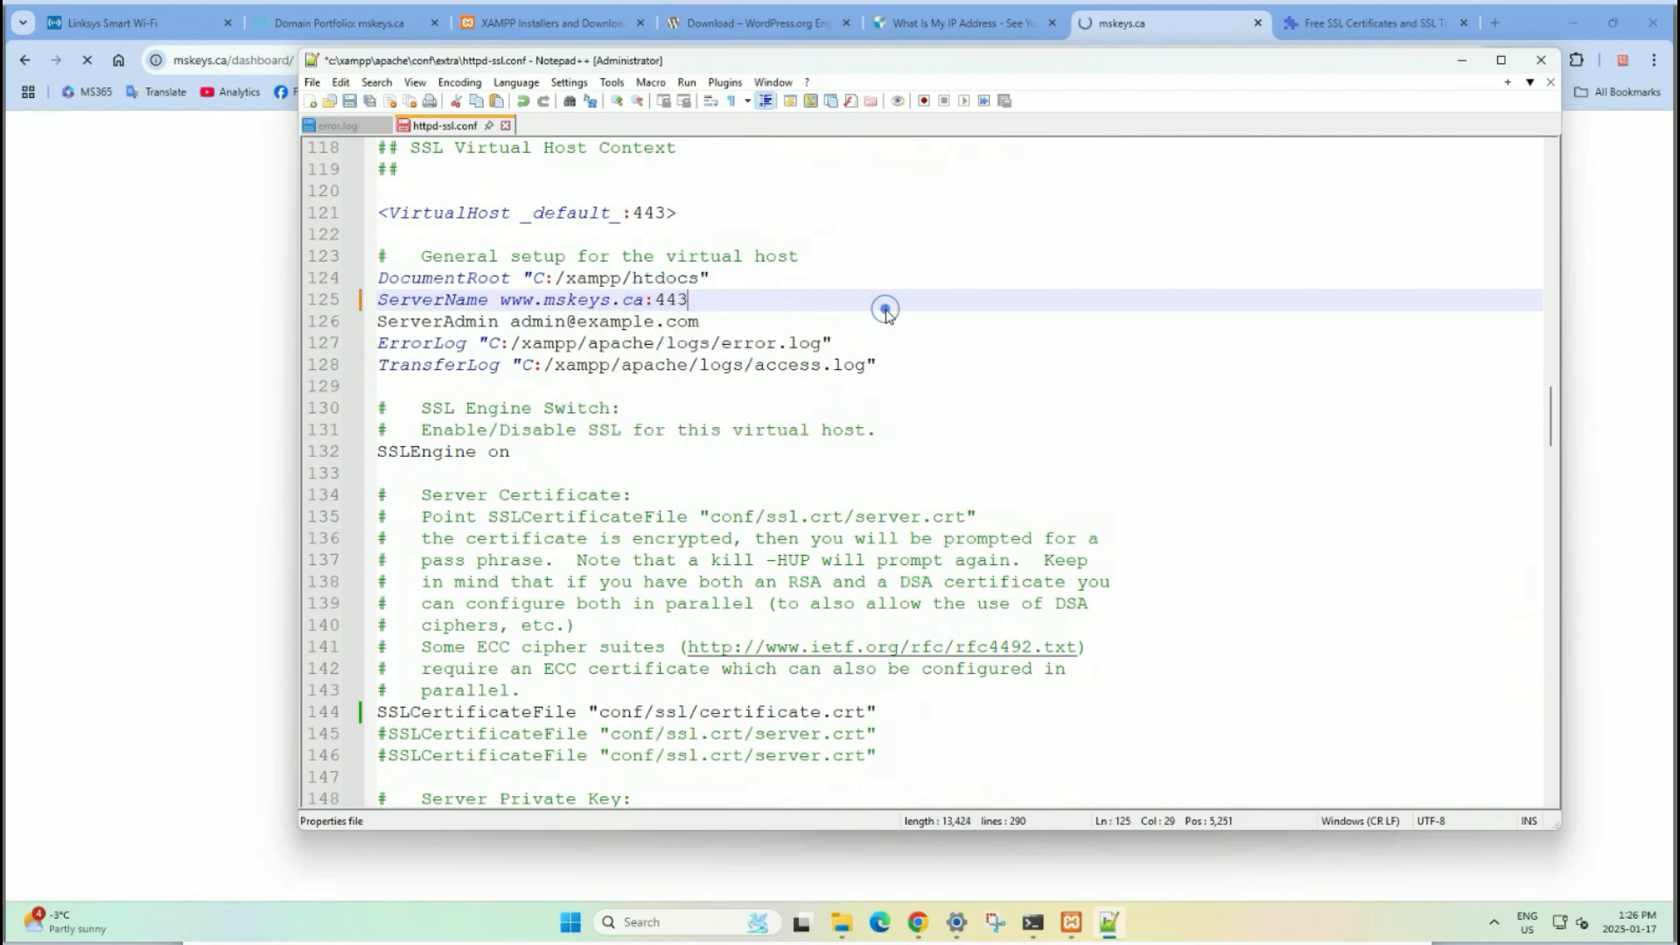
left_click(350, 103)
left_click(167, 229)
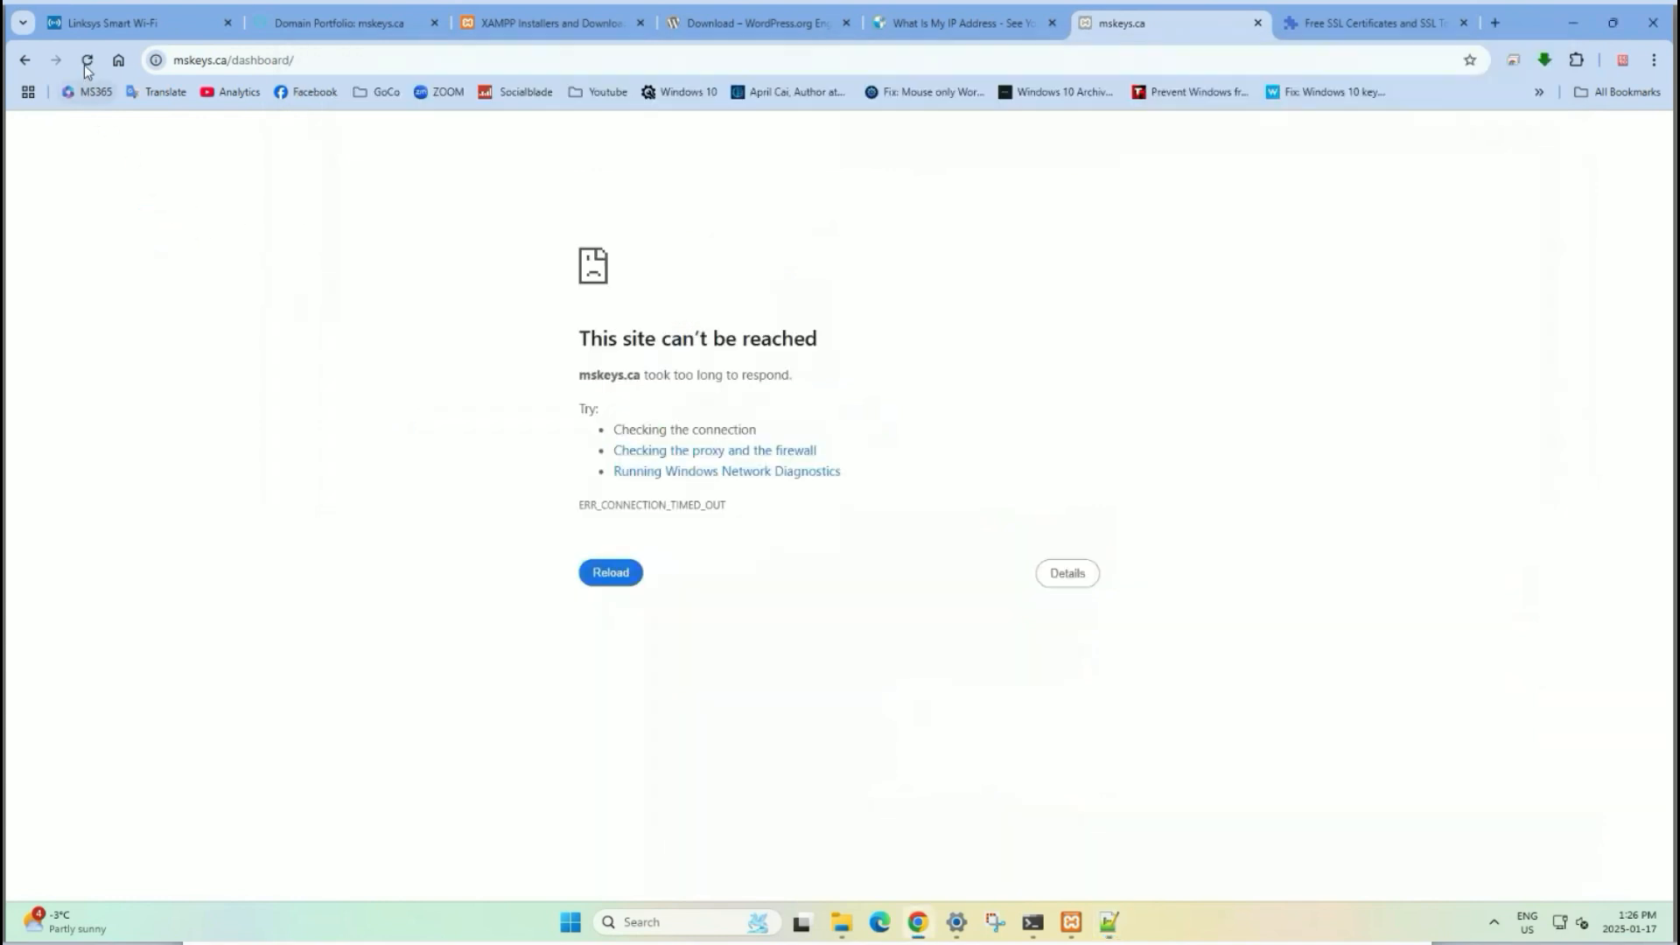
Try starting Apache again in the XAMPP Control Panel and glance at its config file list.
left_click(1069, 924)
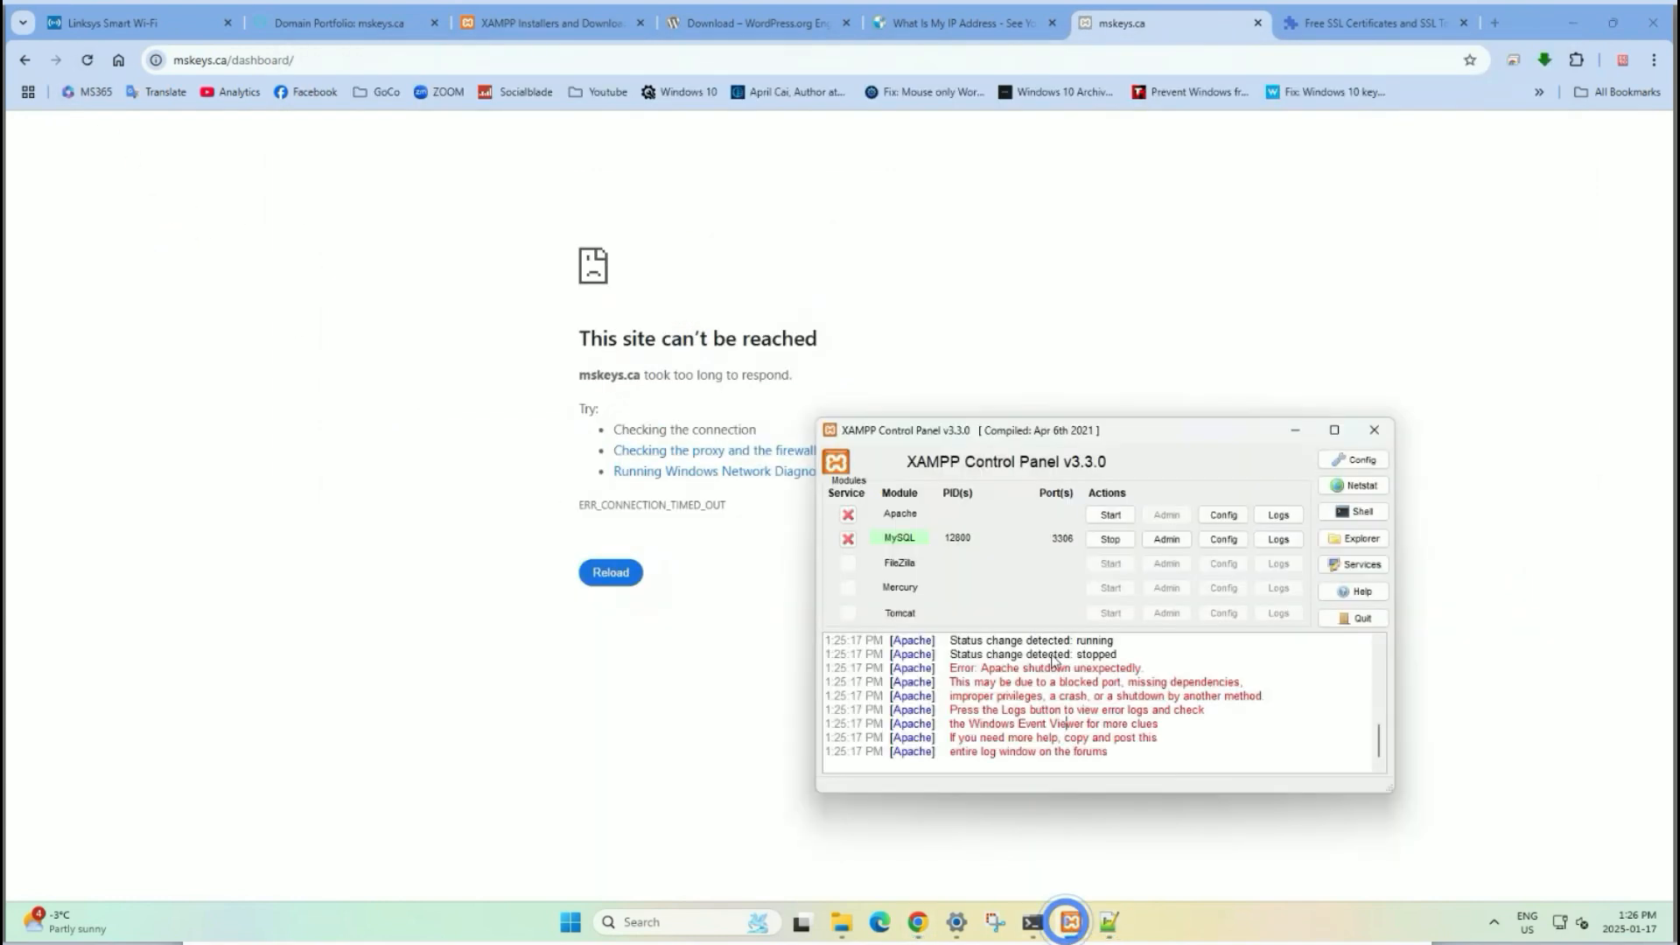
left_click(1115, 522)
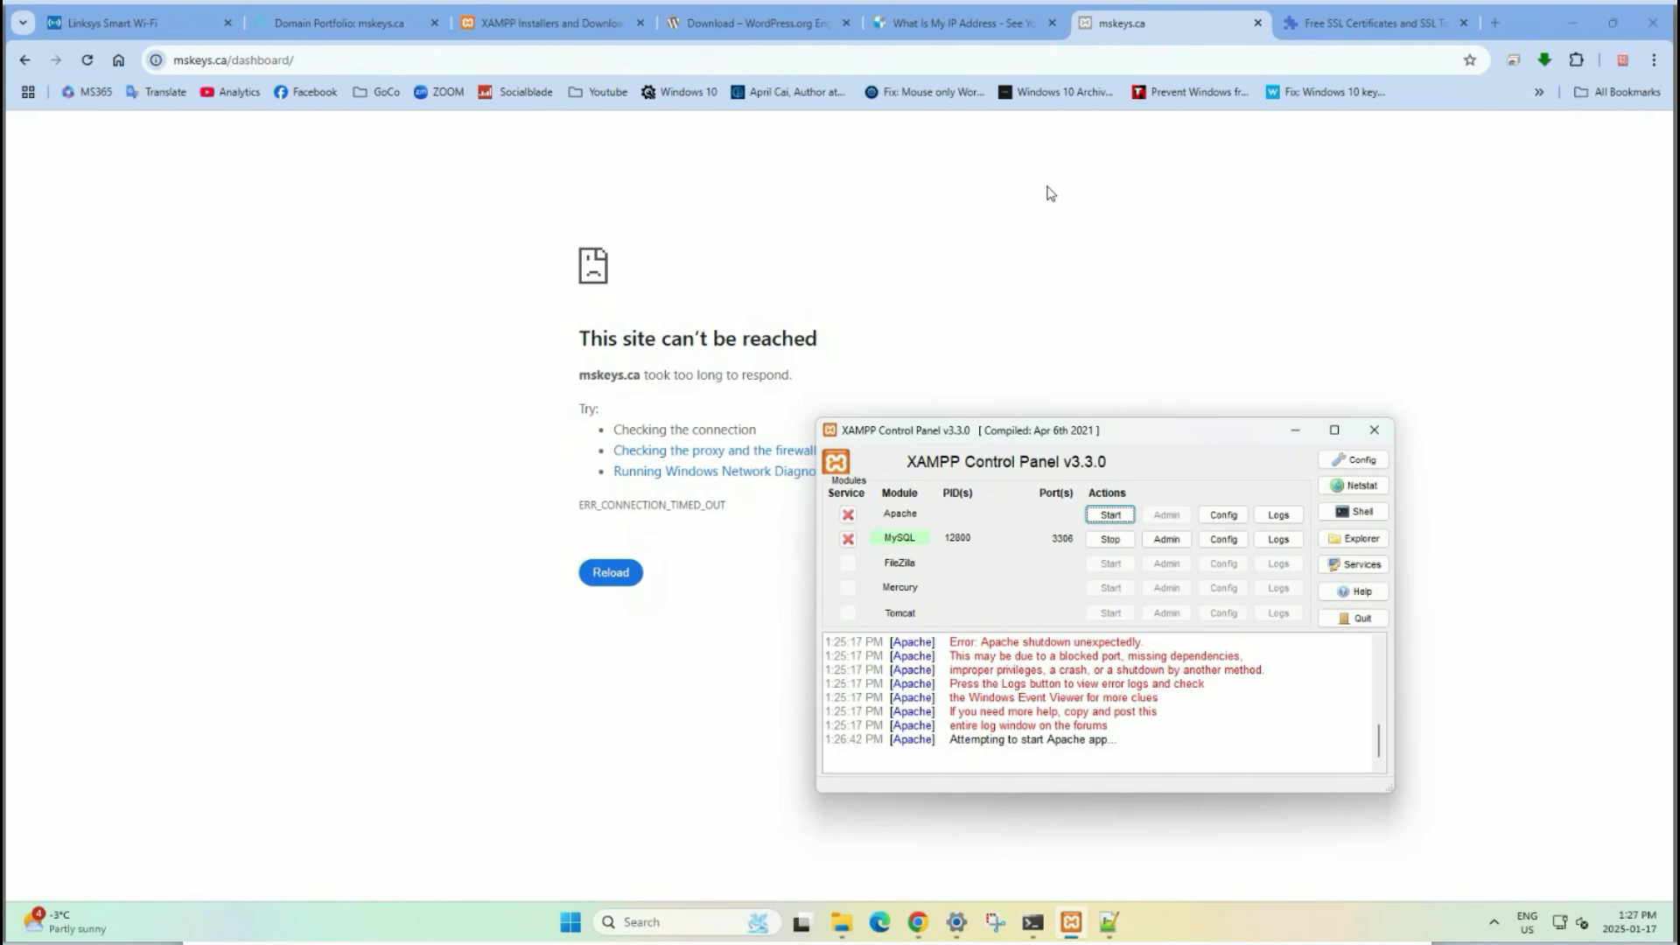
left_click(1223, 515)
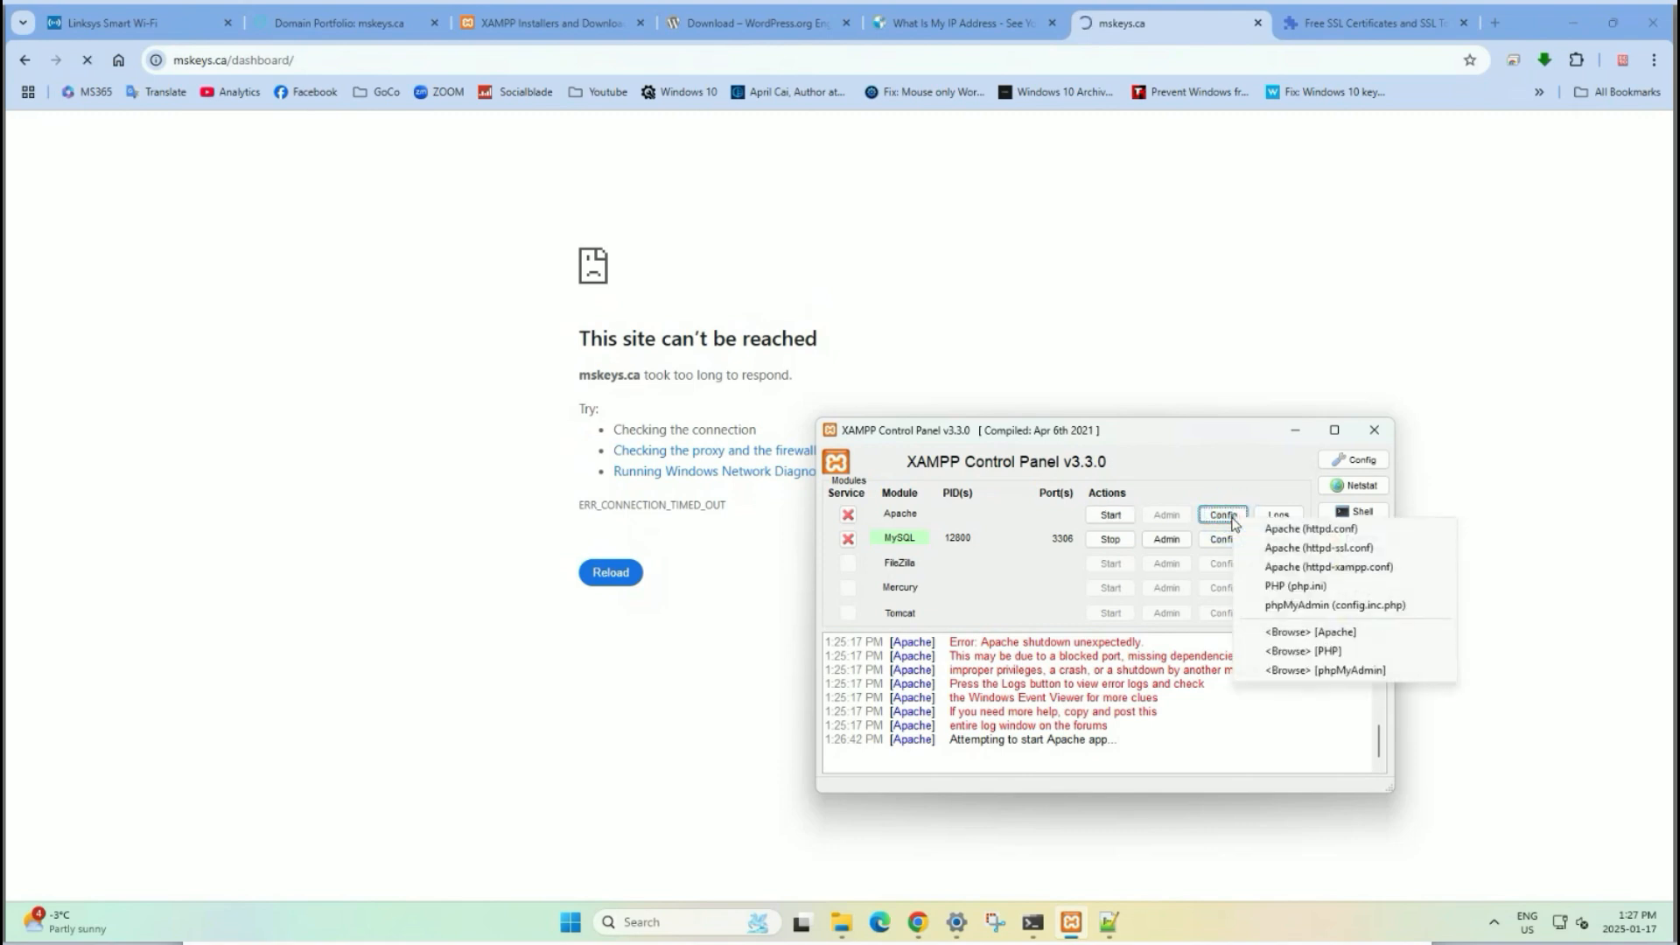
left_click(1226, 477)
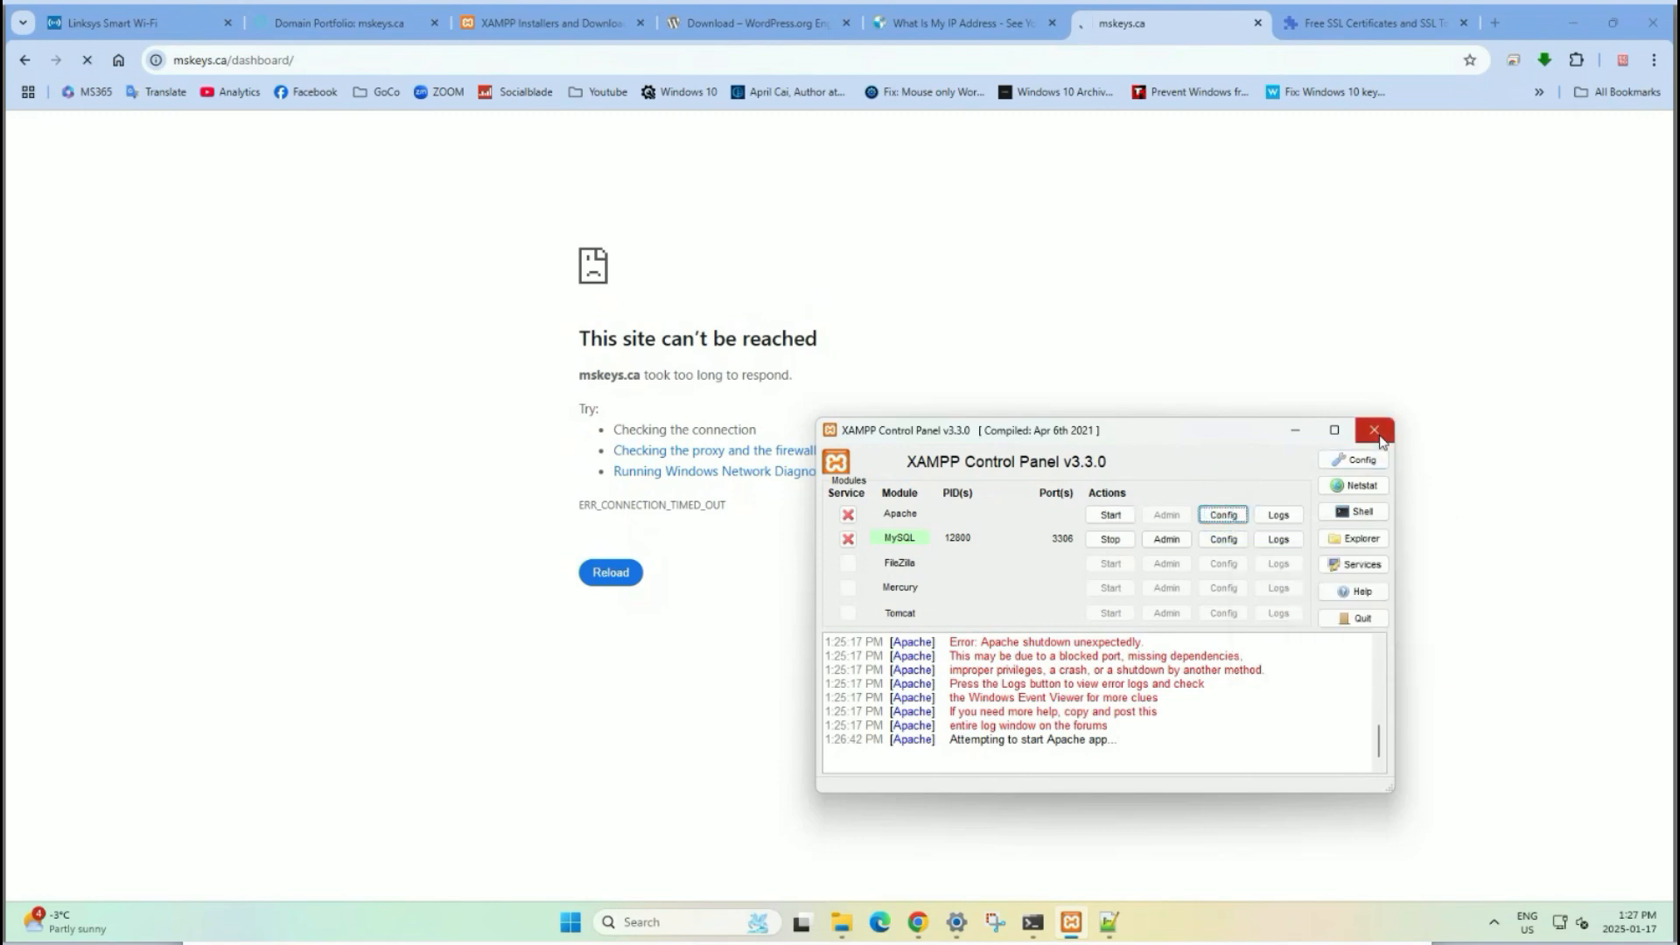
Relaunch the XAMPP Control Panel as administrator and start Apache again.
left_click(1379, 435)
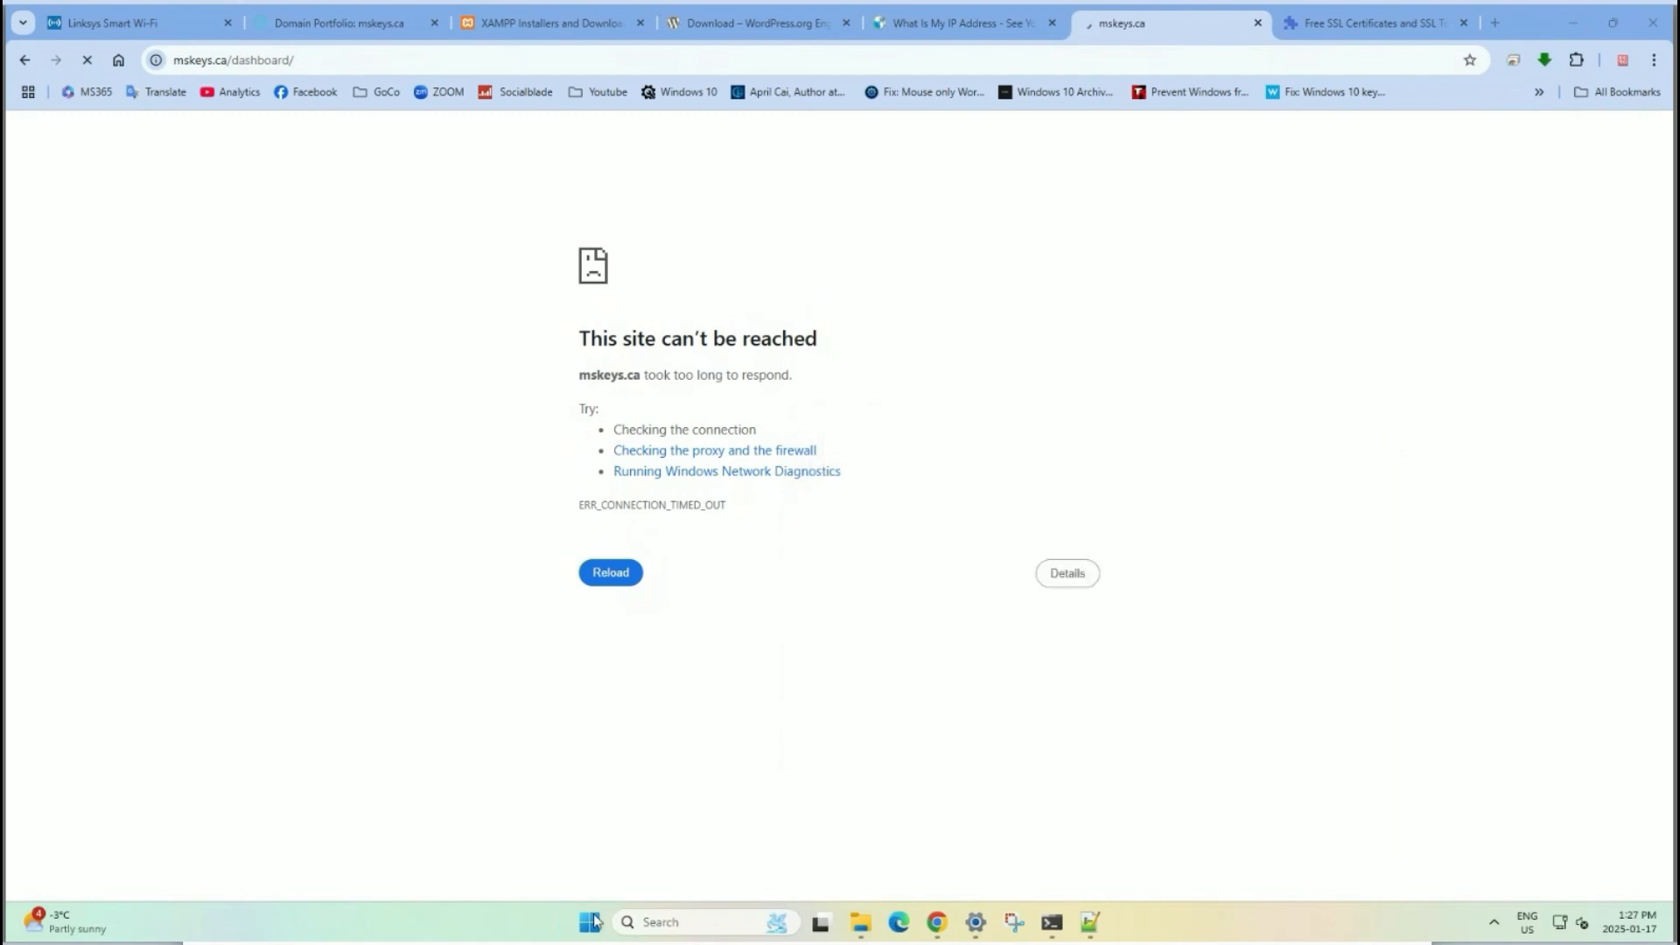
left_click(591, 922)
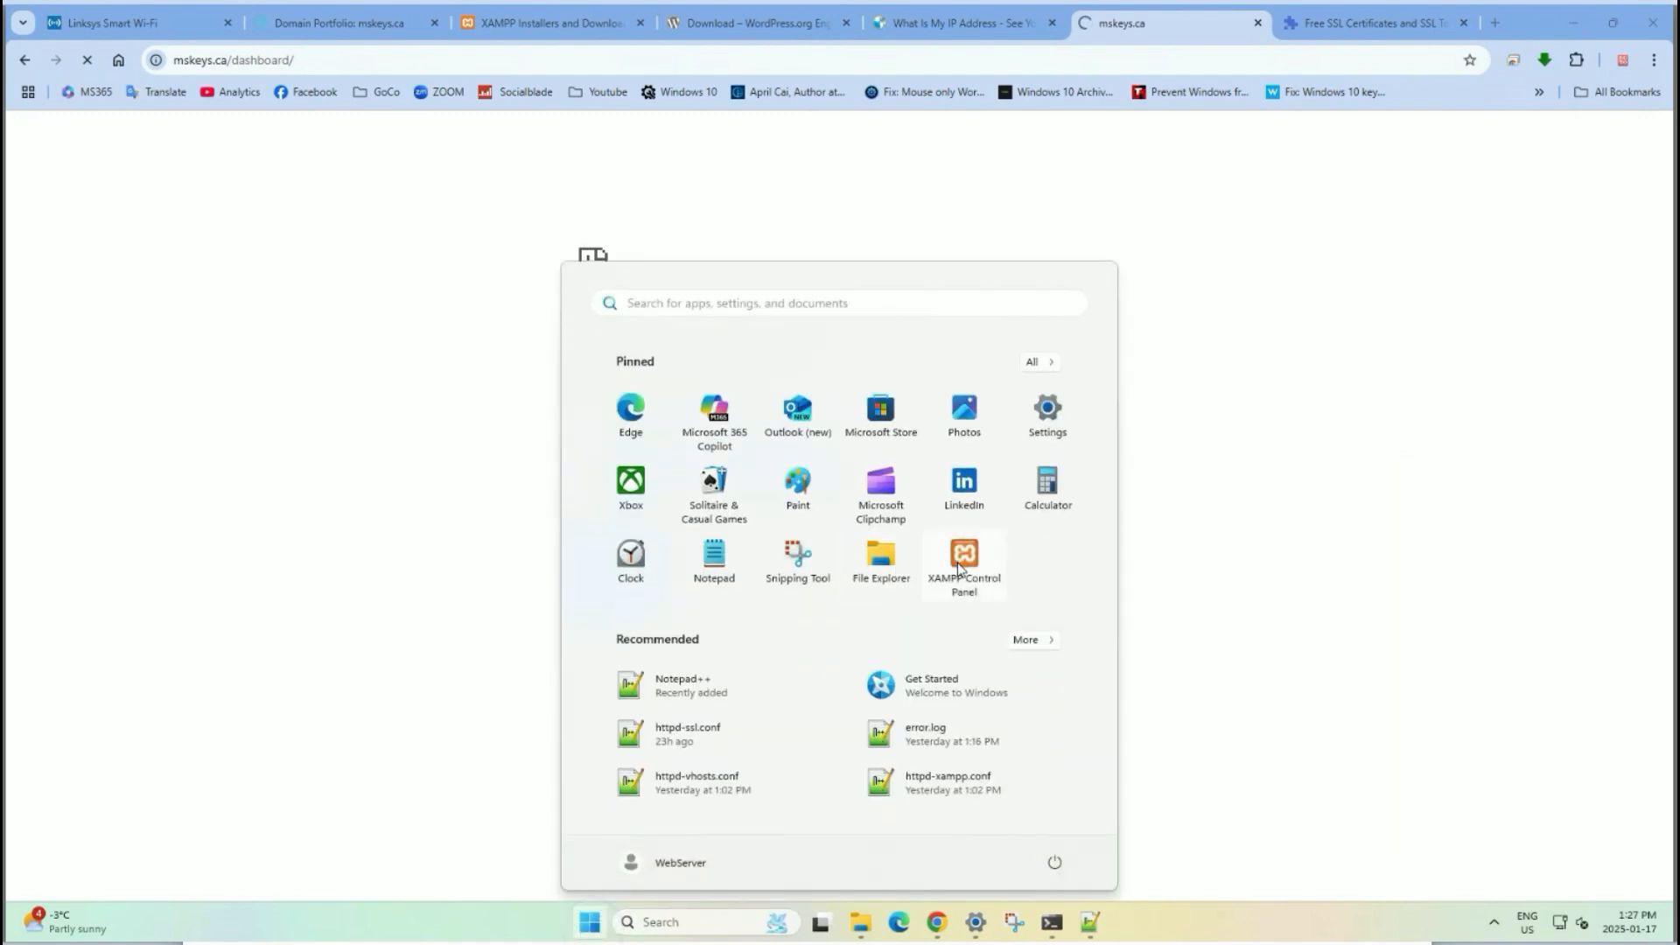
left_click(959, 567)
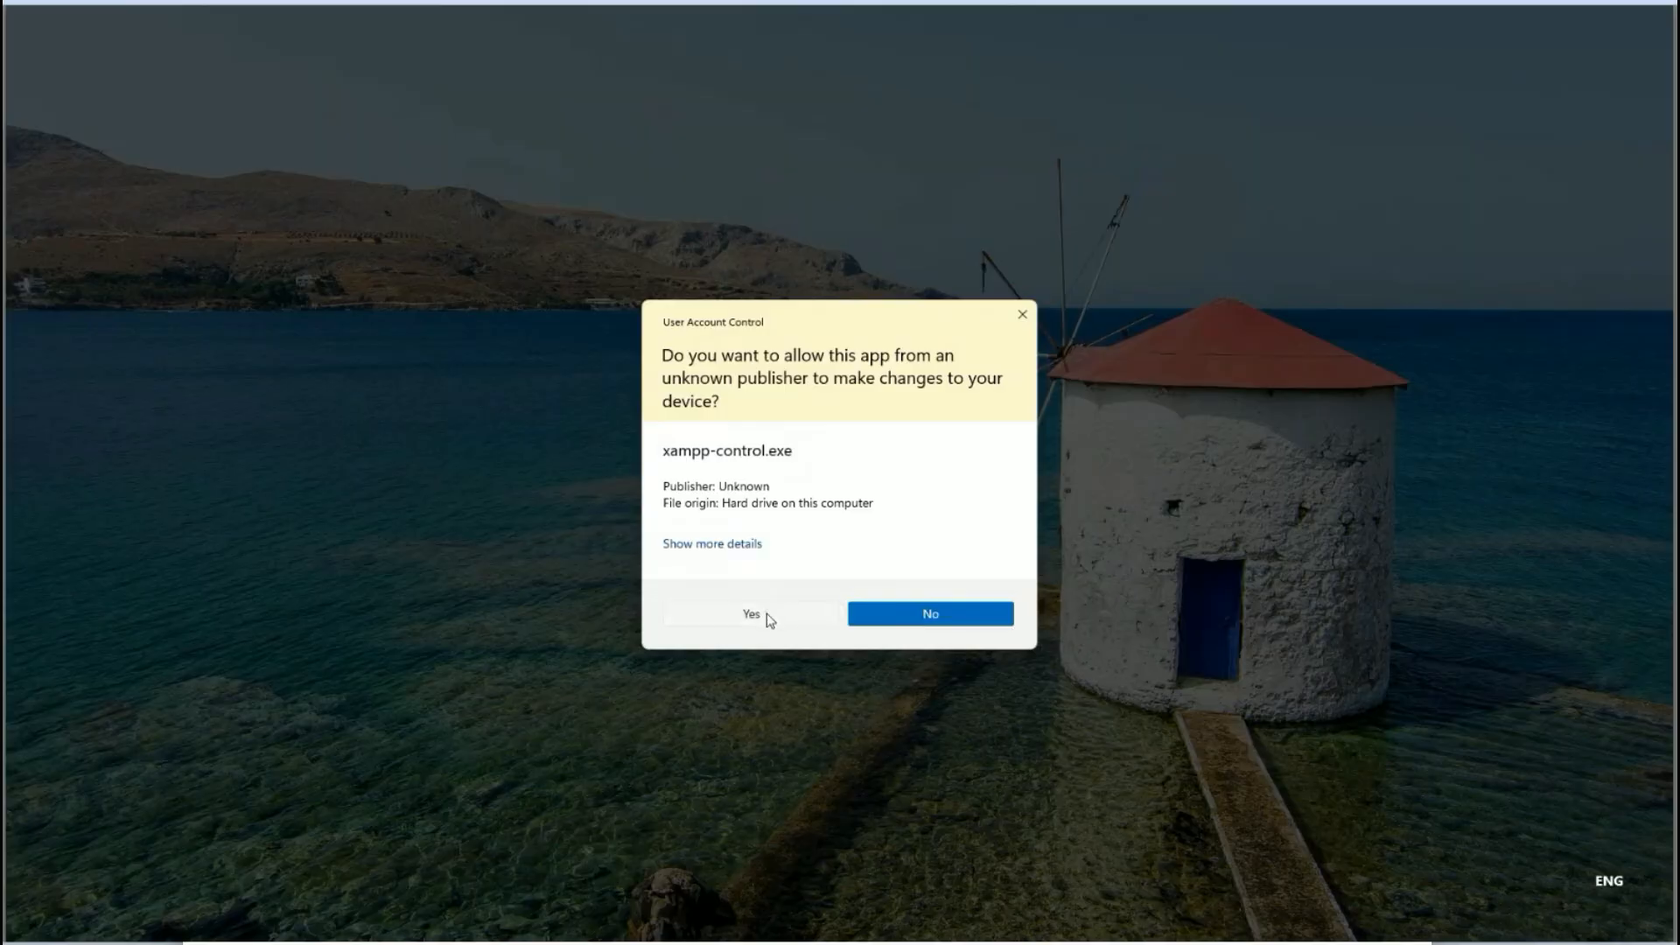
left_click(767, 613)
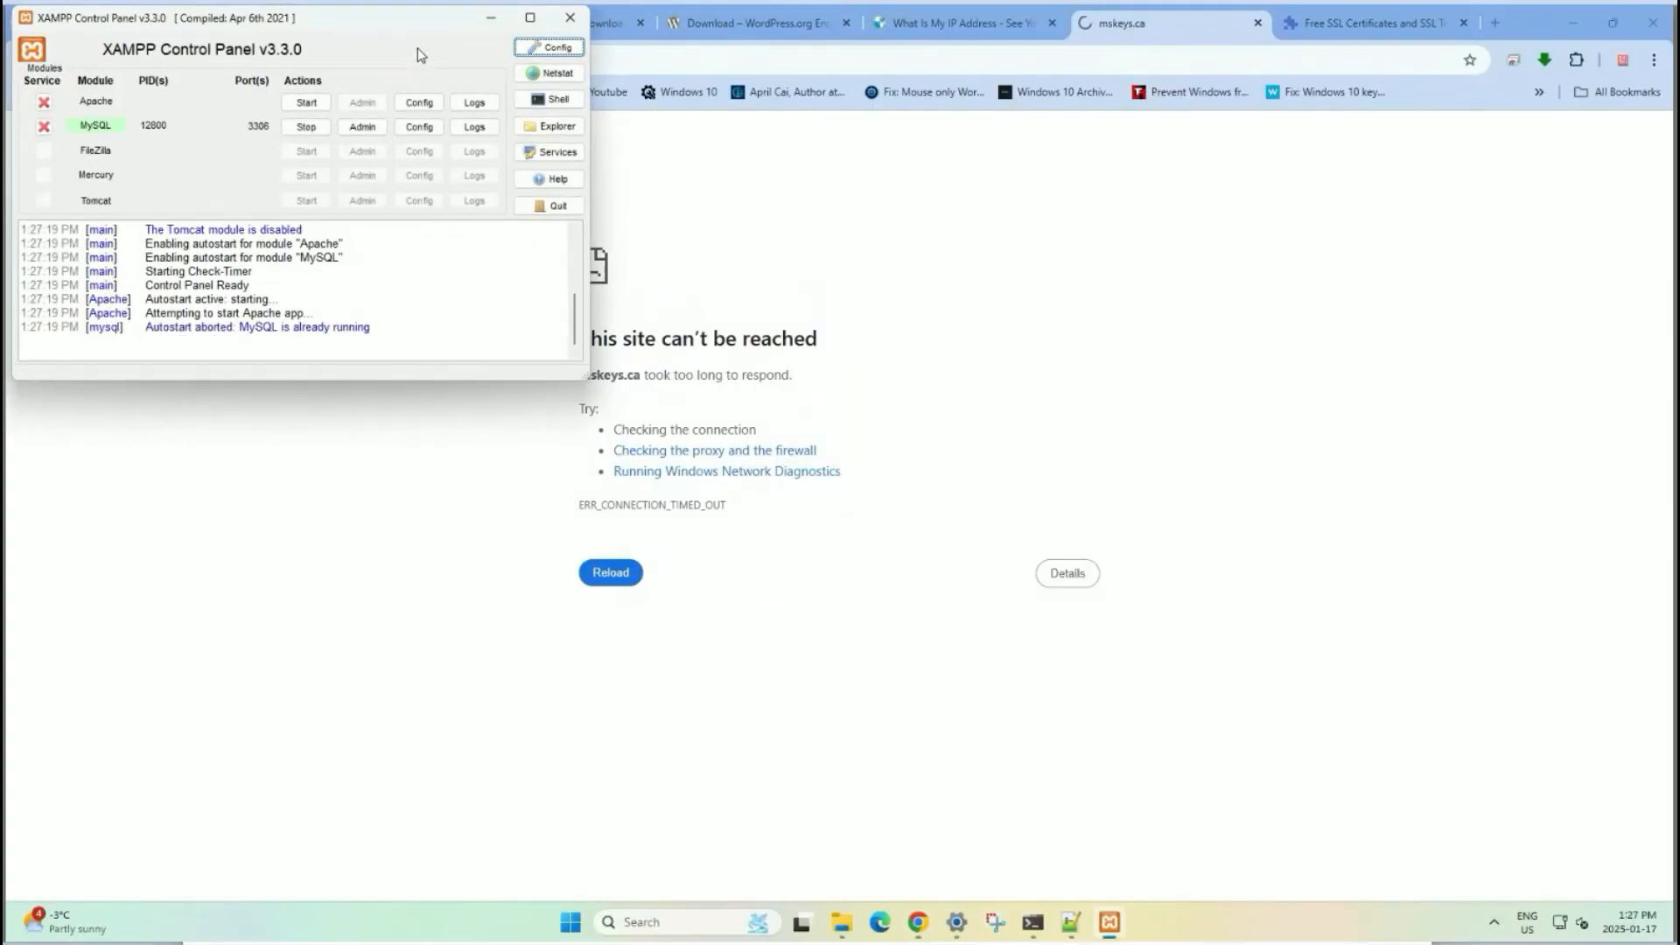
left_click_drag(393, 18, 976, 220)
left_click(887, 305)
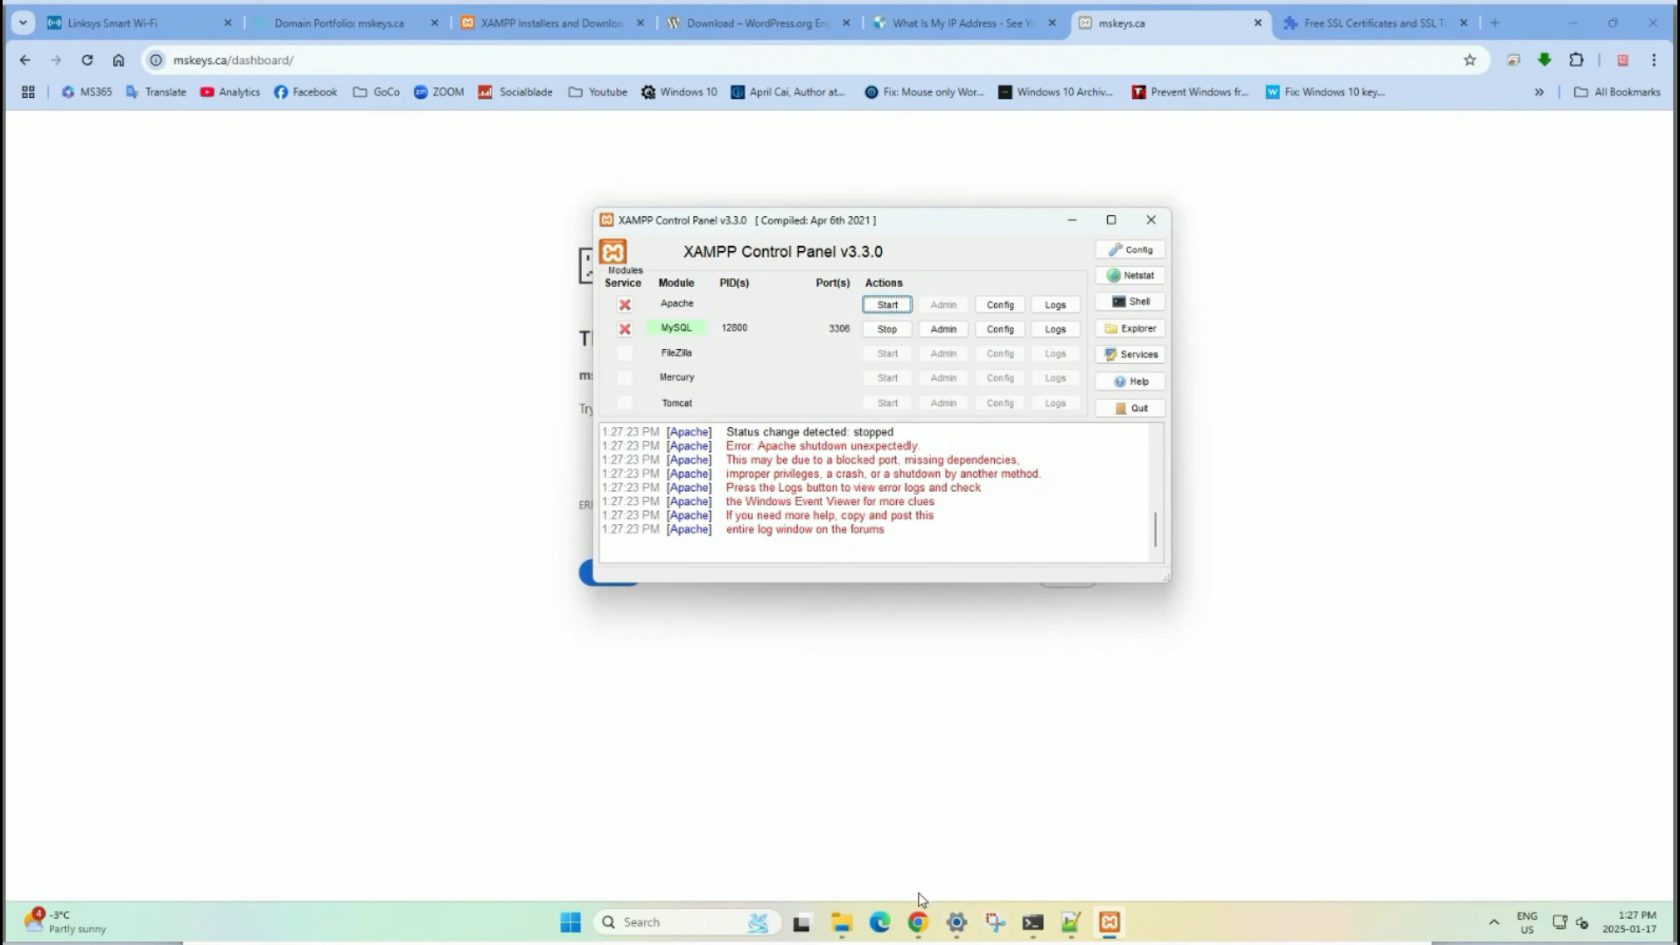
After checking the bundle's real file name, change line 164 to conf/ssl/ca_bundle.crt and save.
left_click(1062, 922)
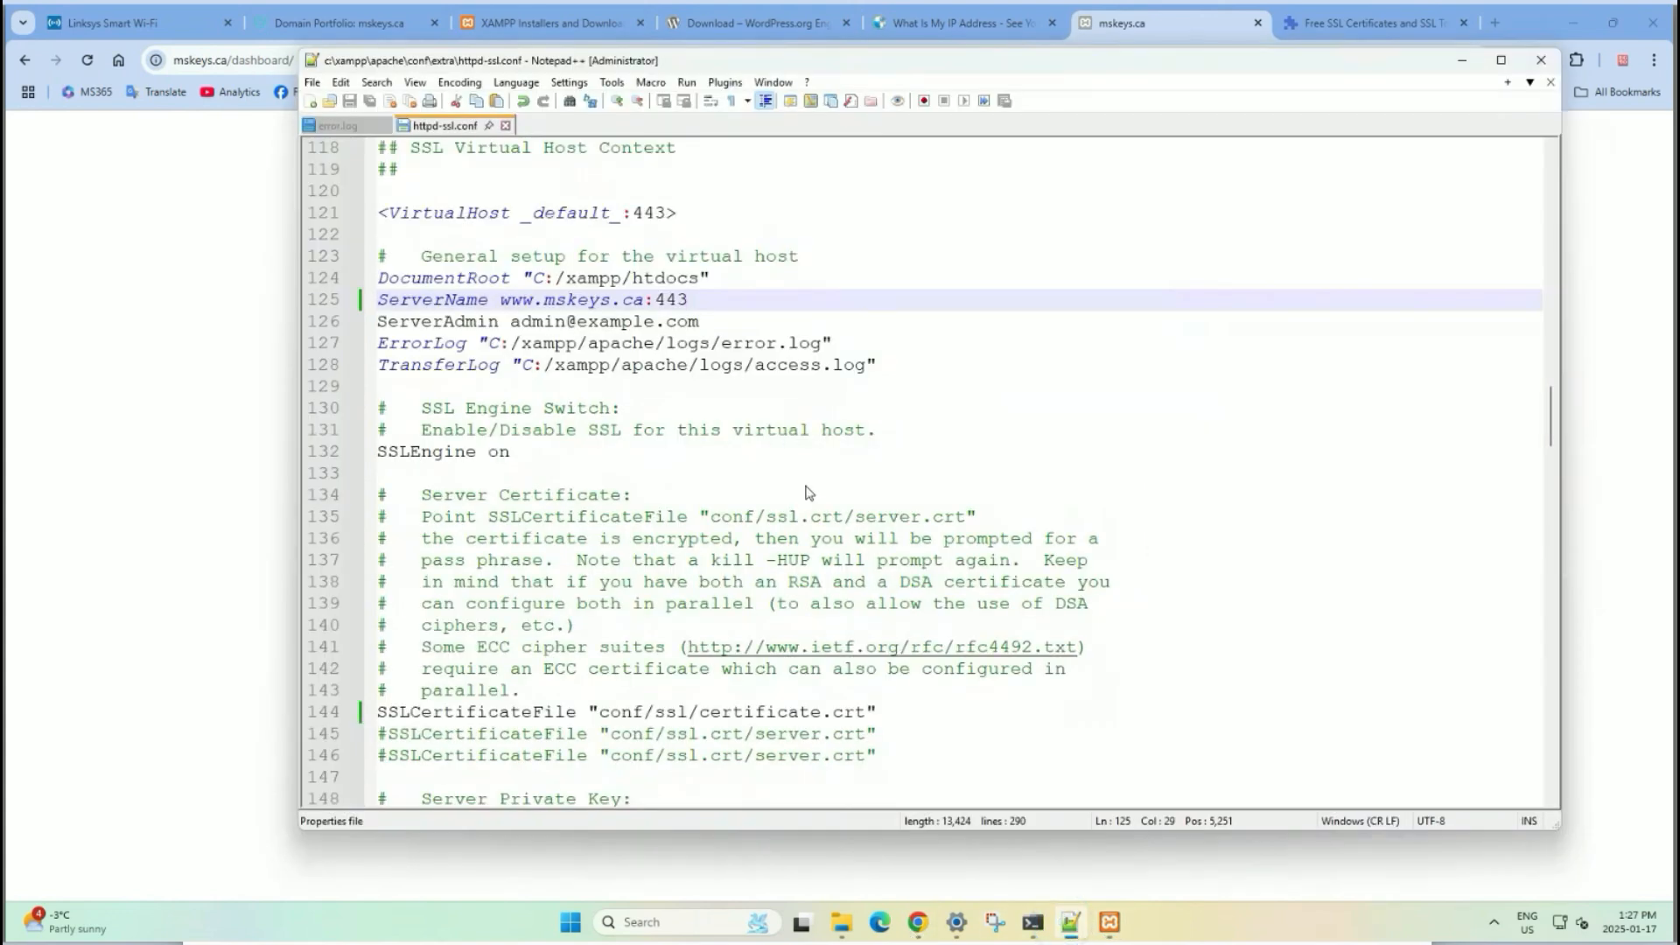
scroll(807, 492, "up", 2)
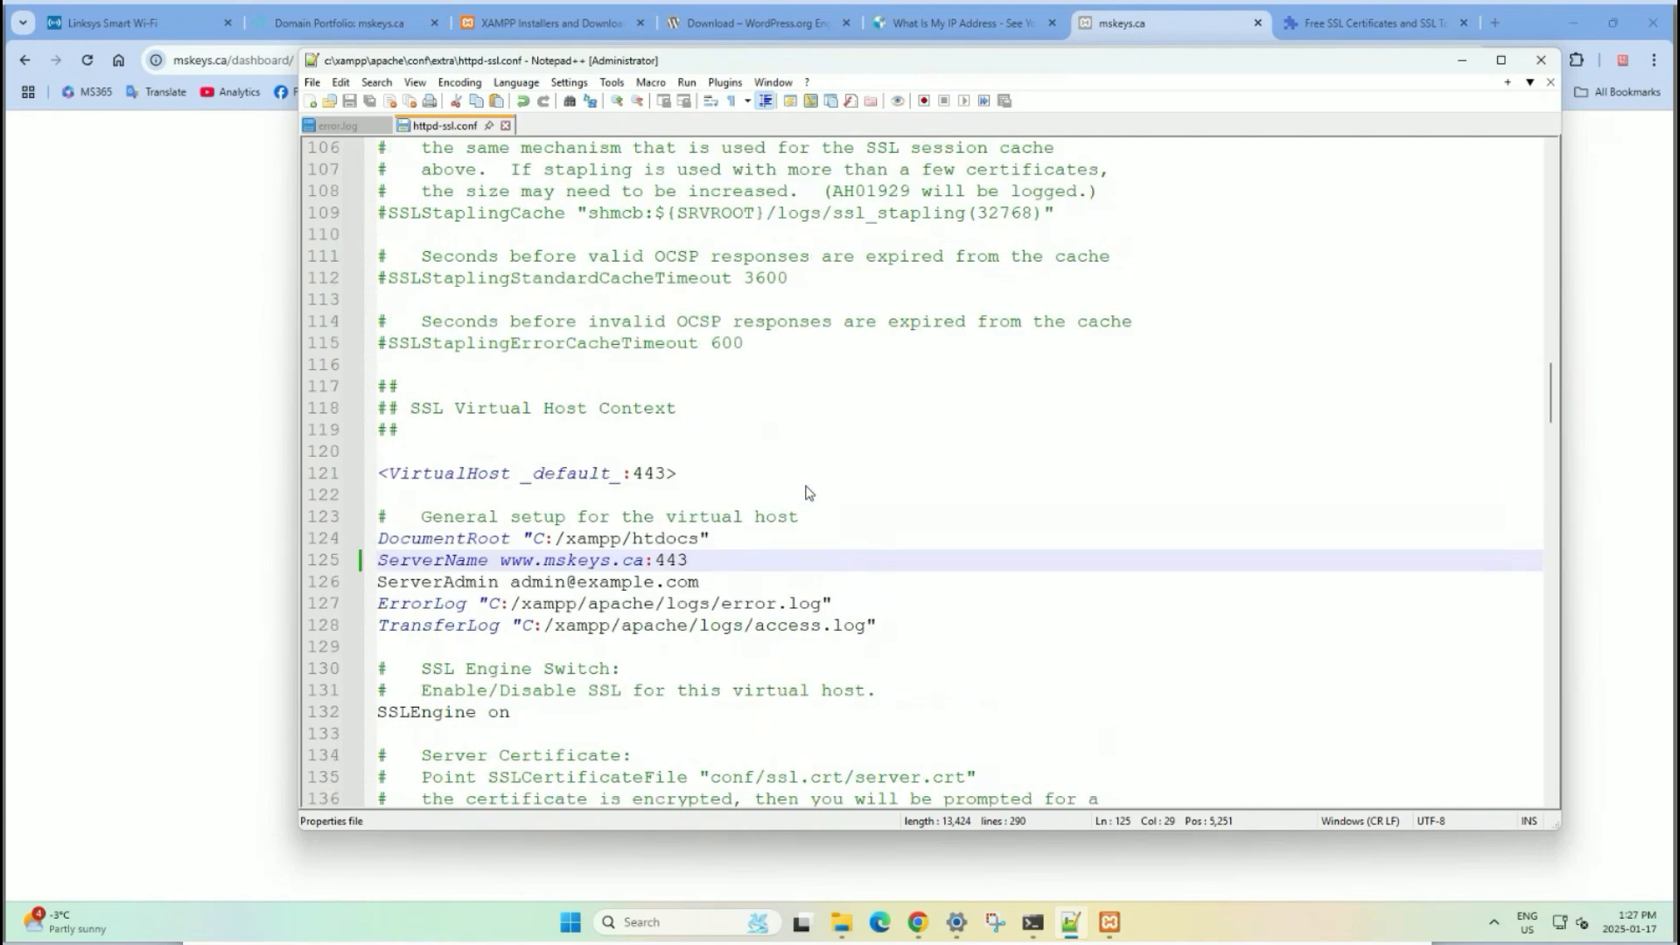
scroll(807, 492, "down", 10)
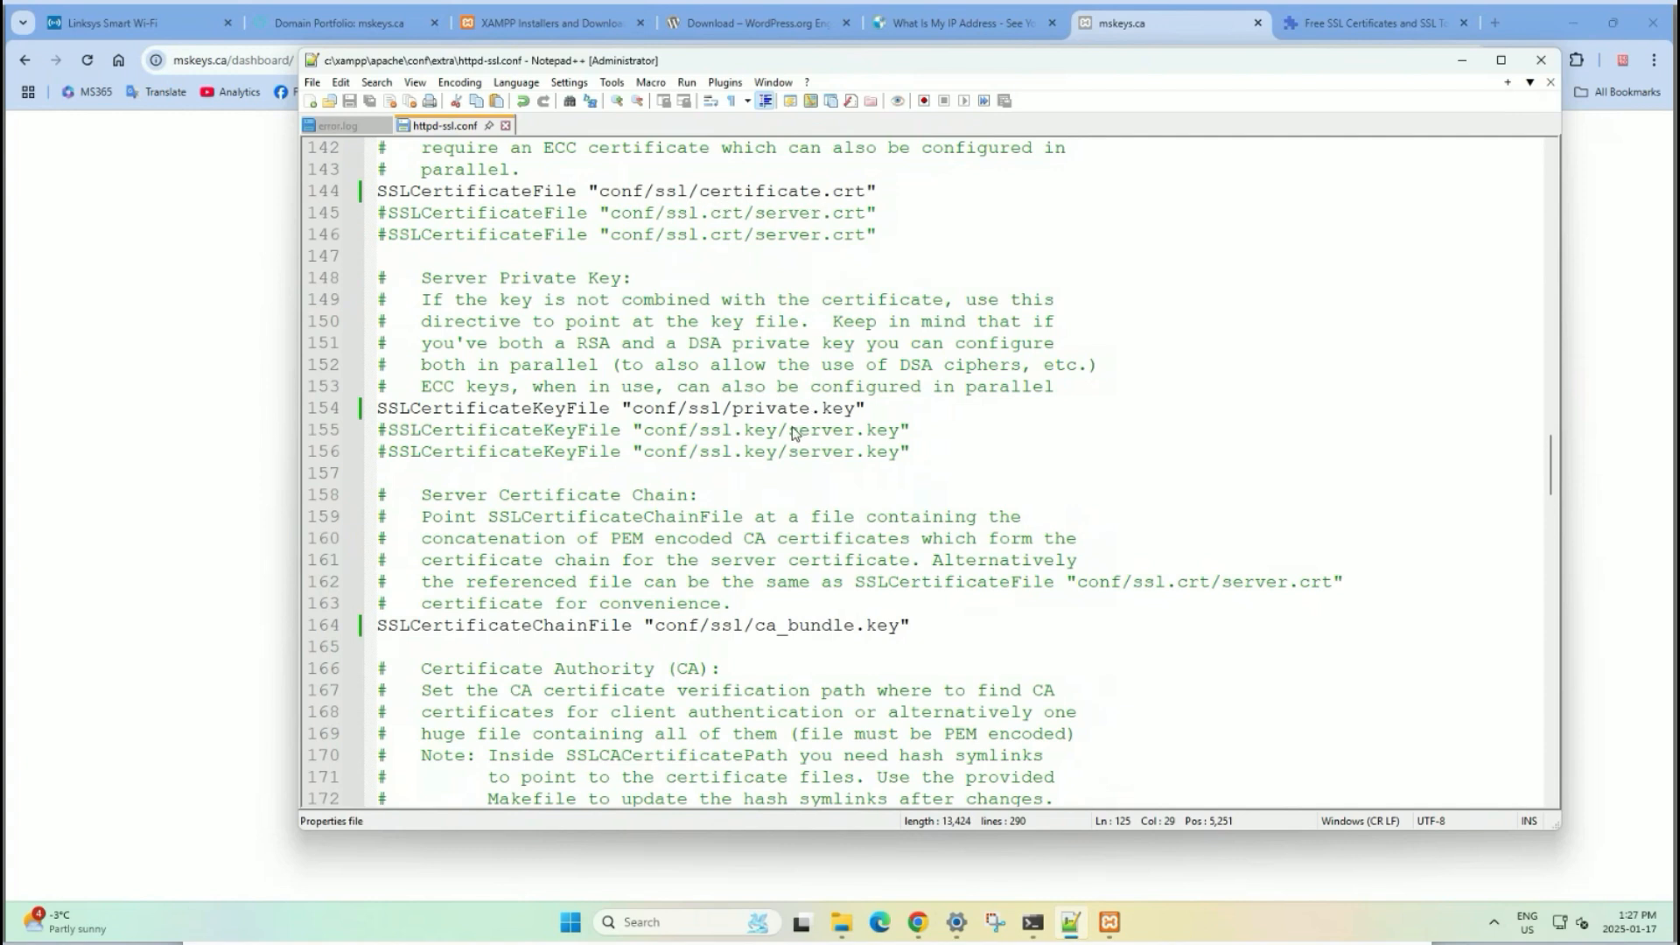
left_click(844, 641)
left_click(875, 625)
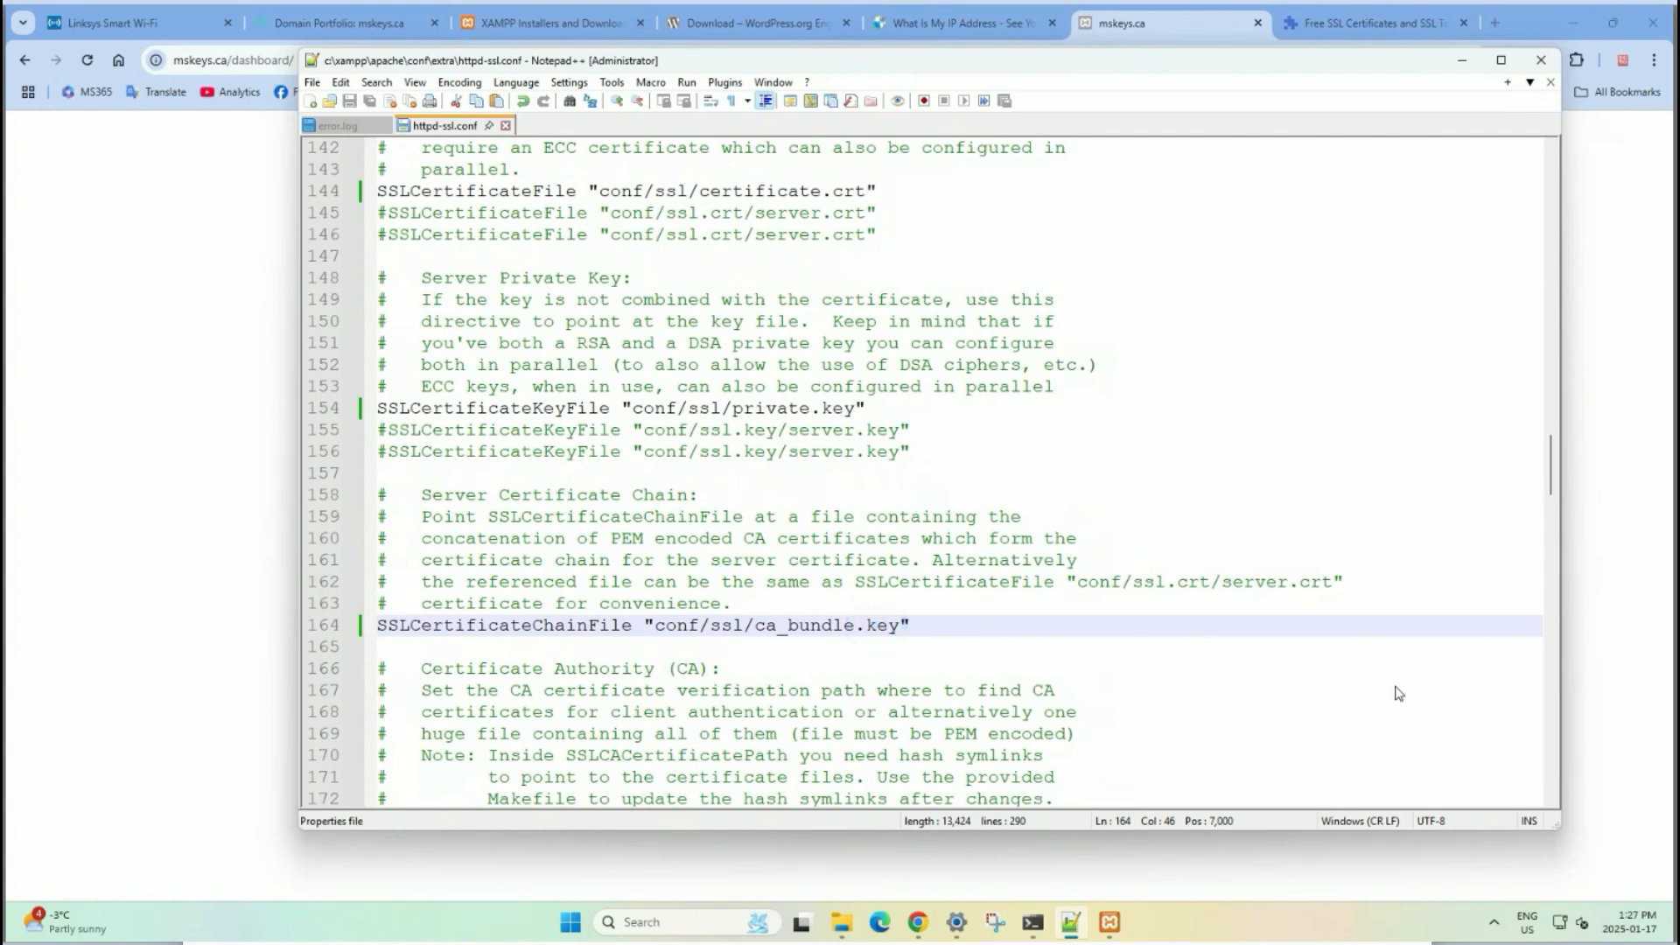
left_click(841, 923)
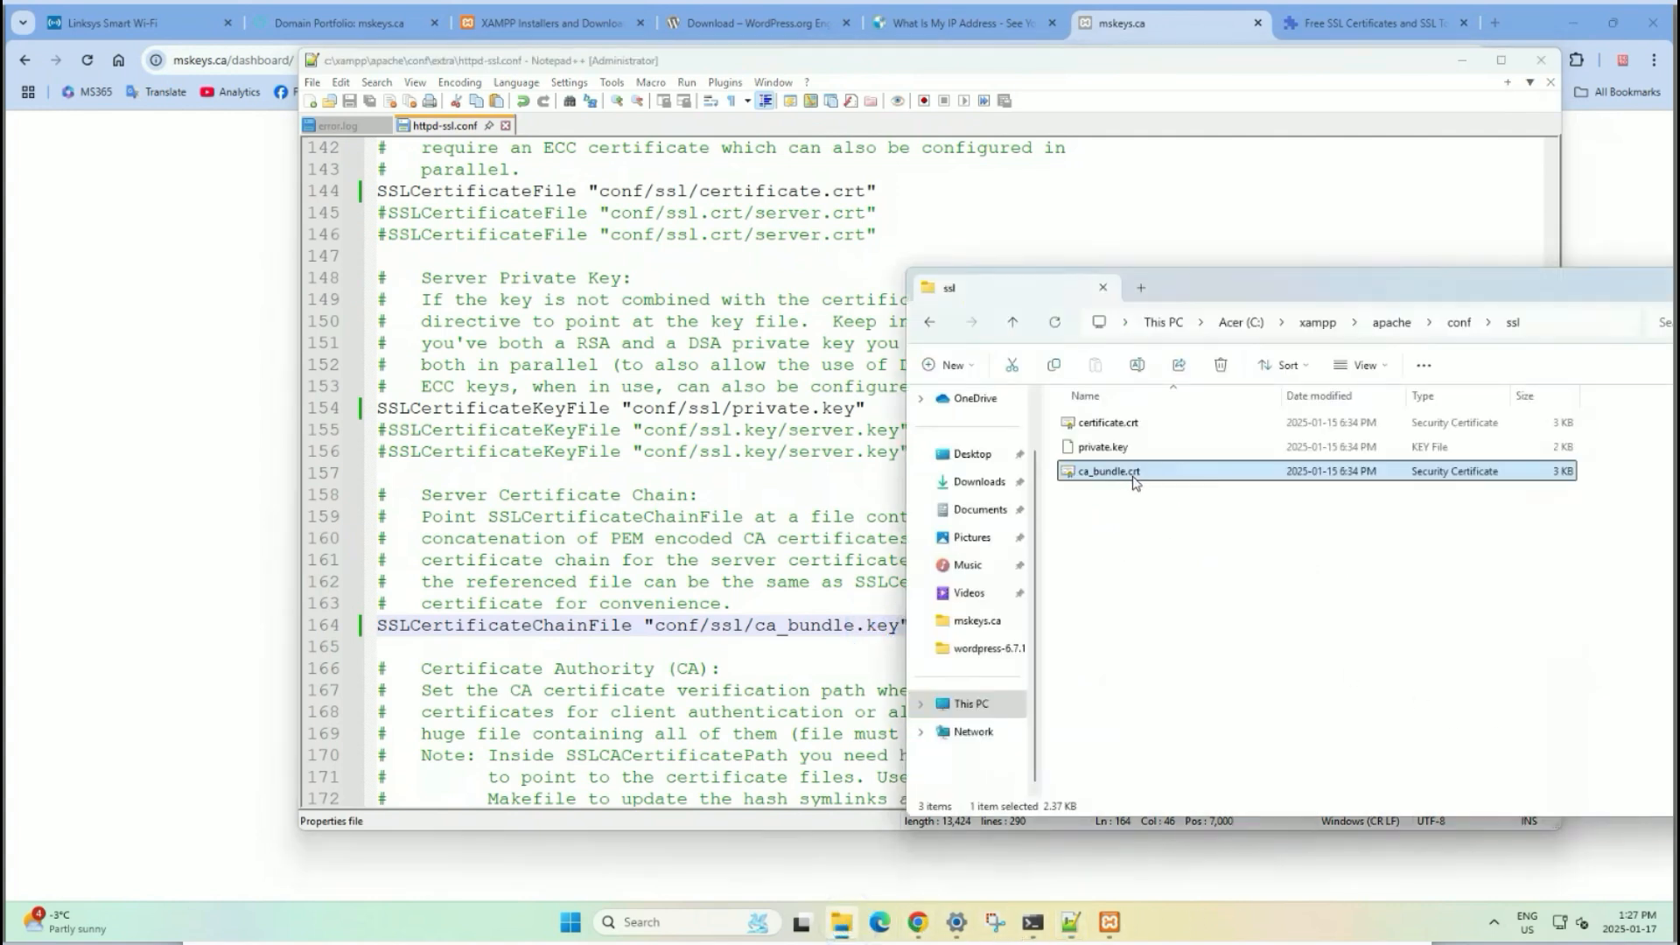
left_click(851, 637)
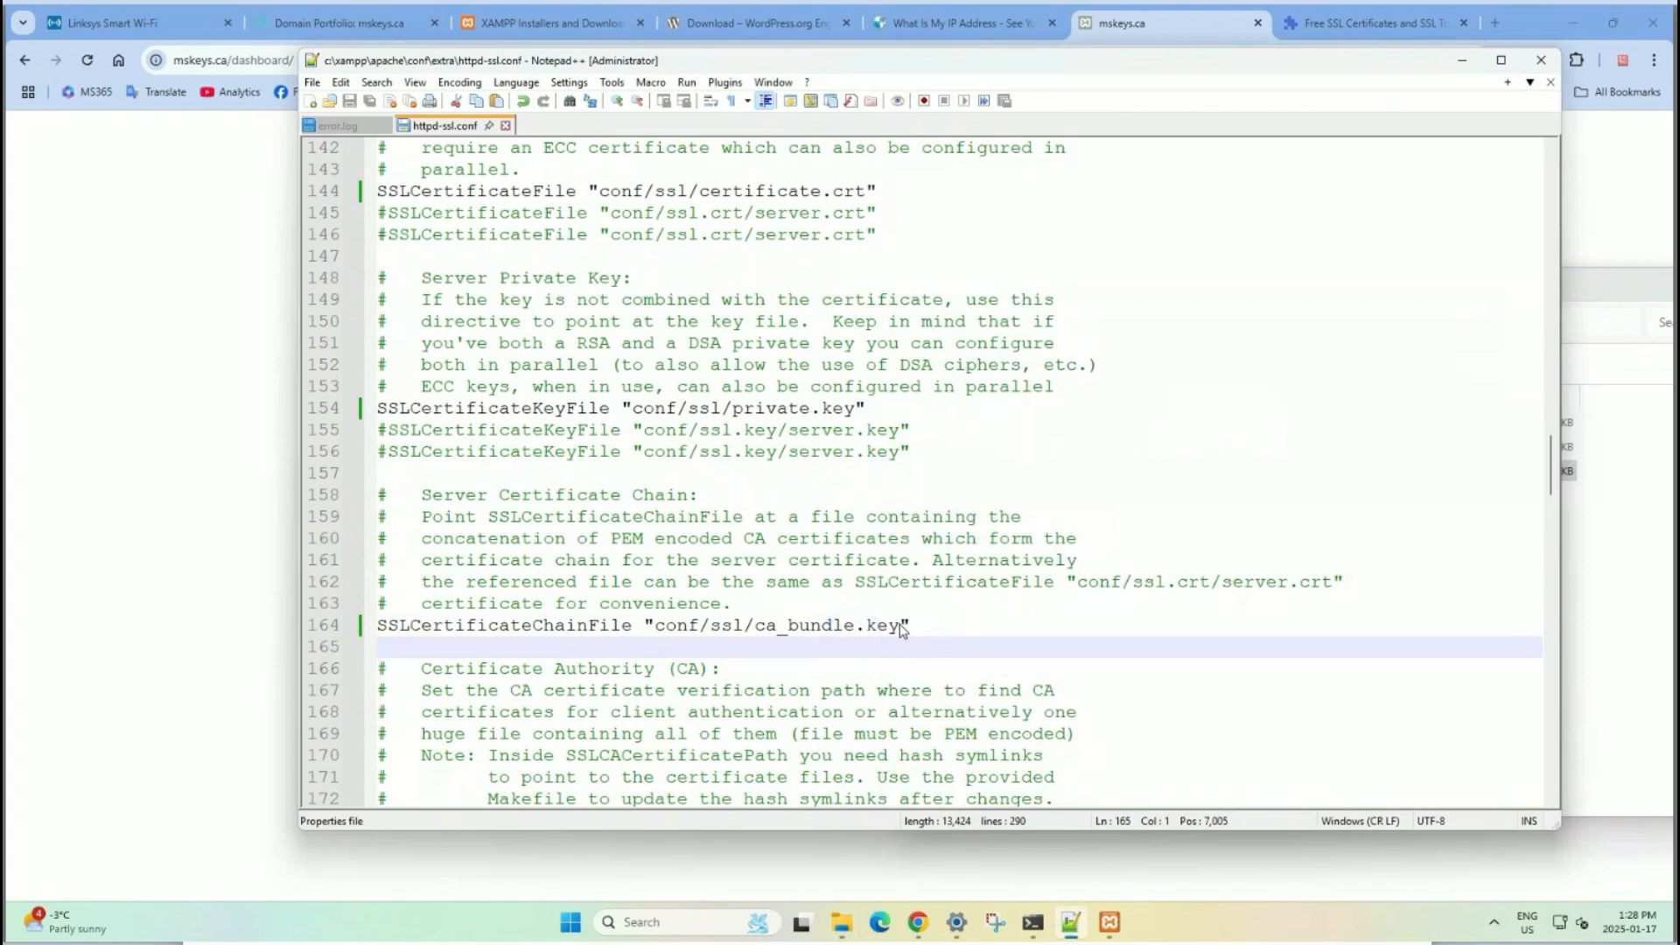
left_click(900, 626)
key("BackSpace")
key("BackSpace")
key("BackSpace")
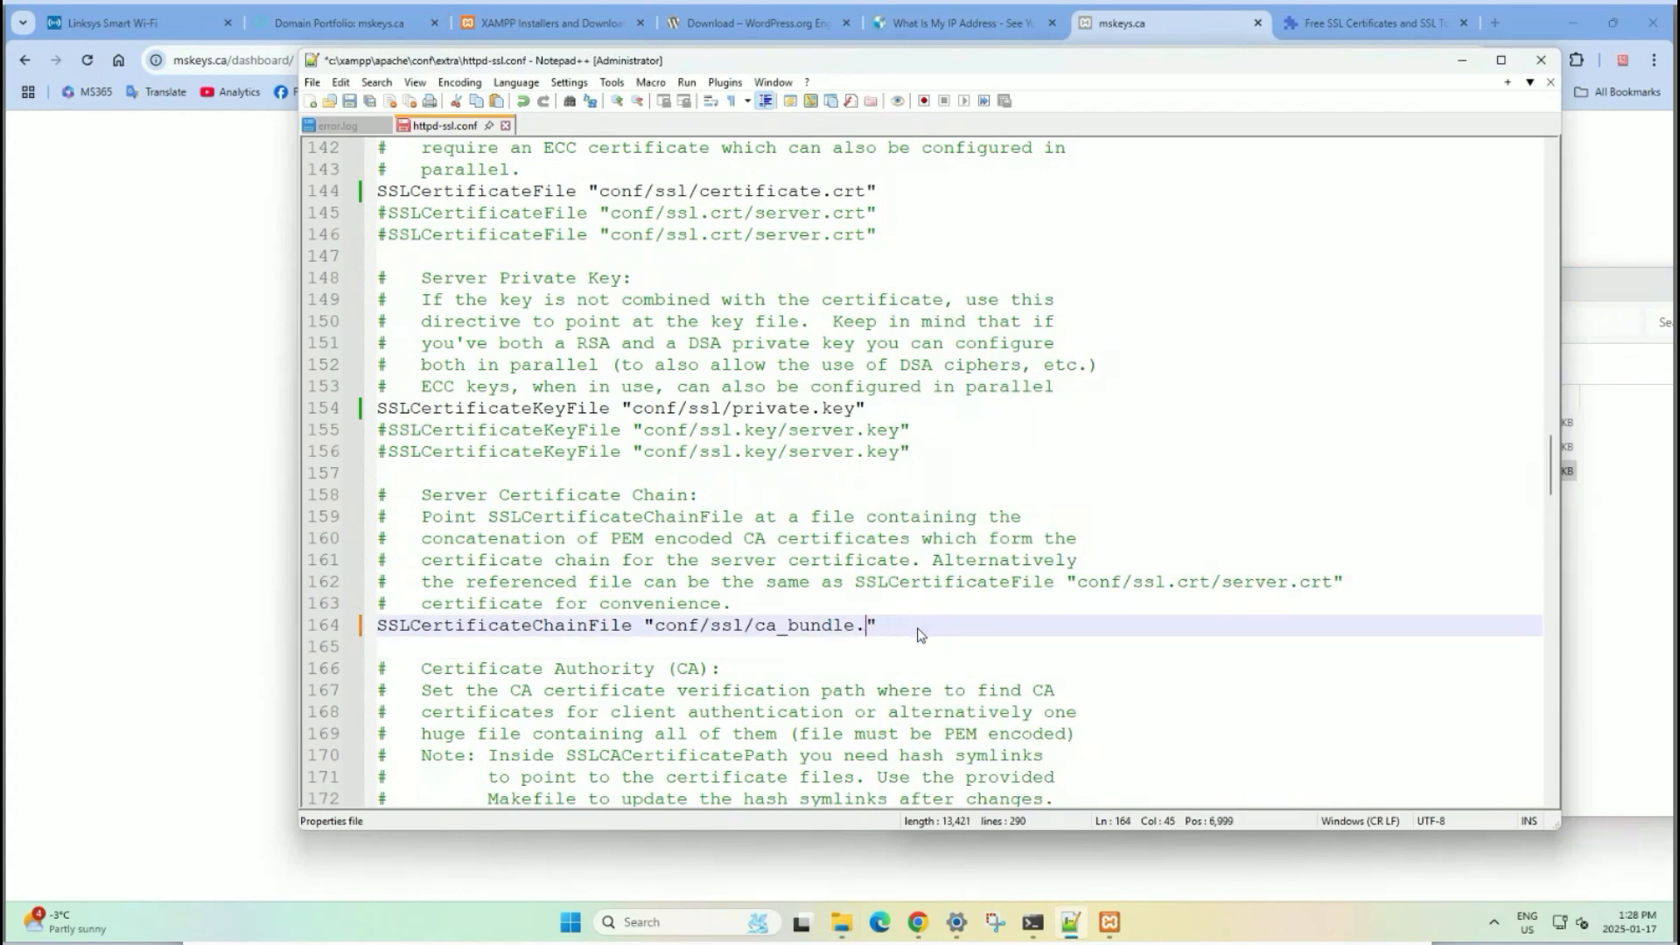
type("crt")
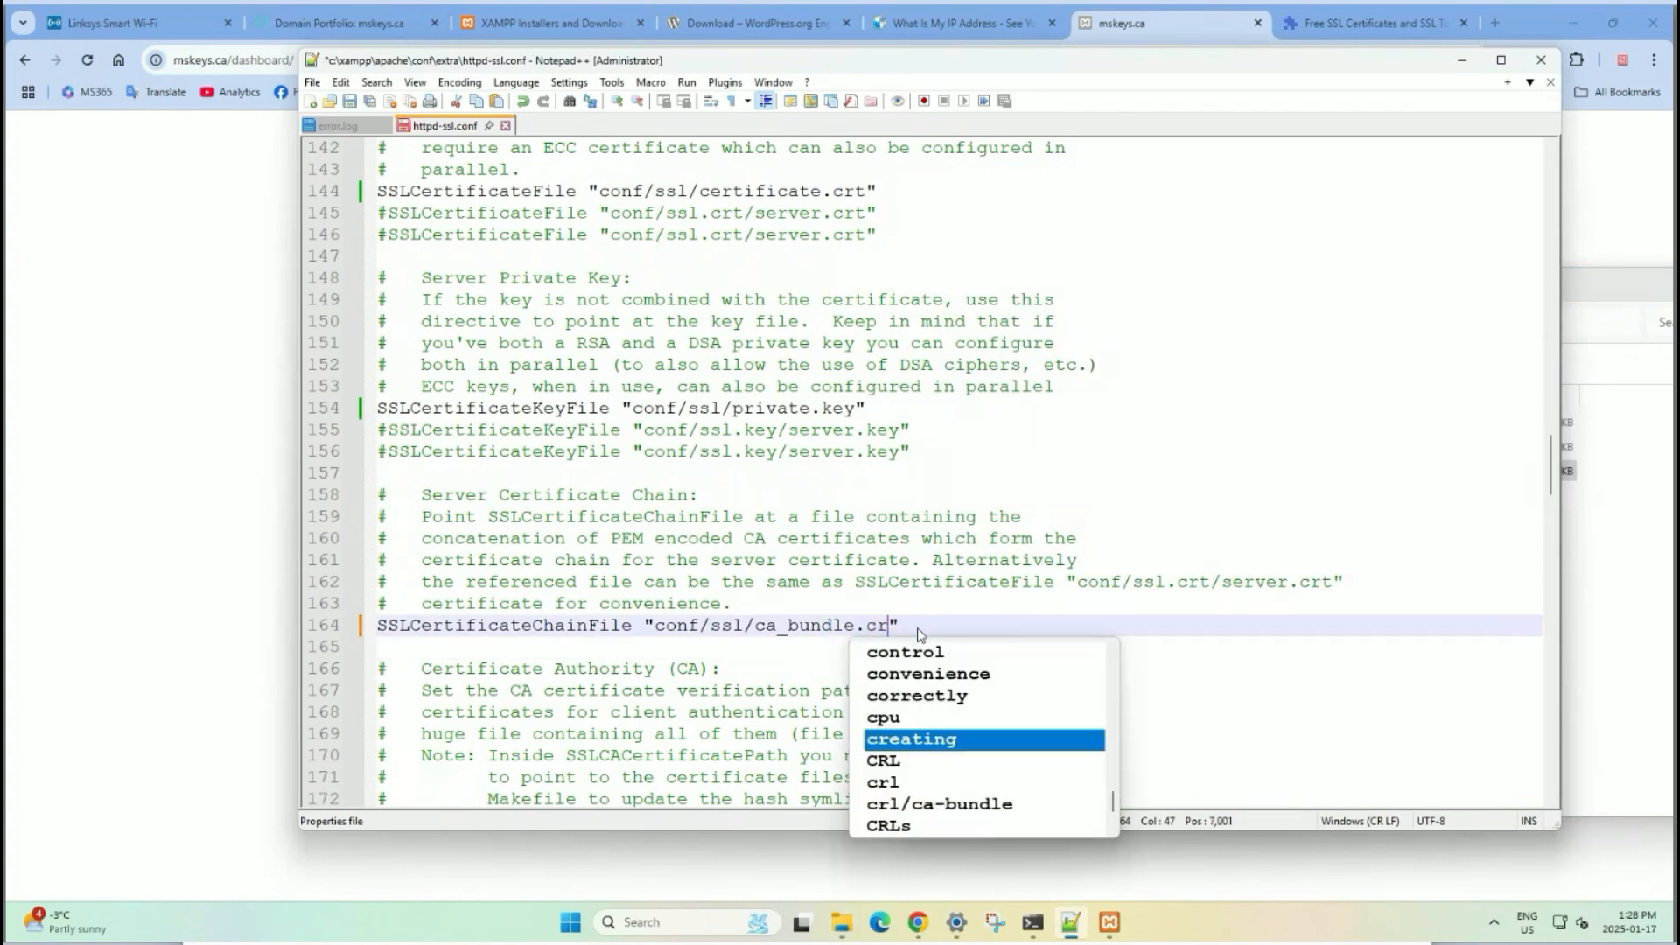
left_click(1074, 613)
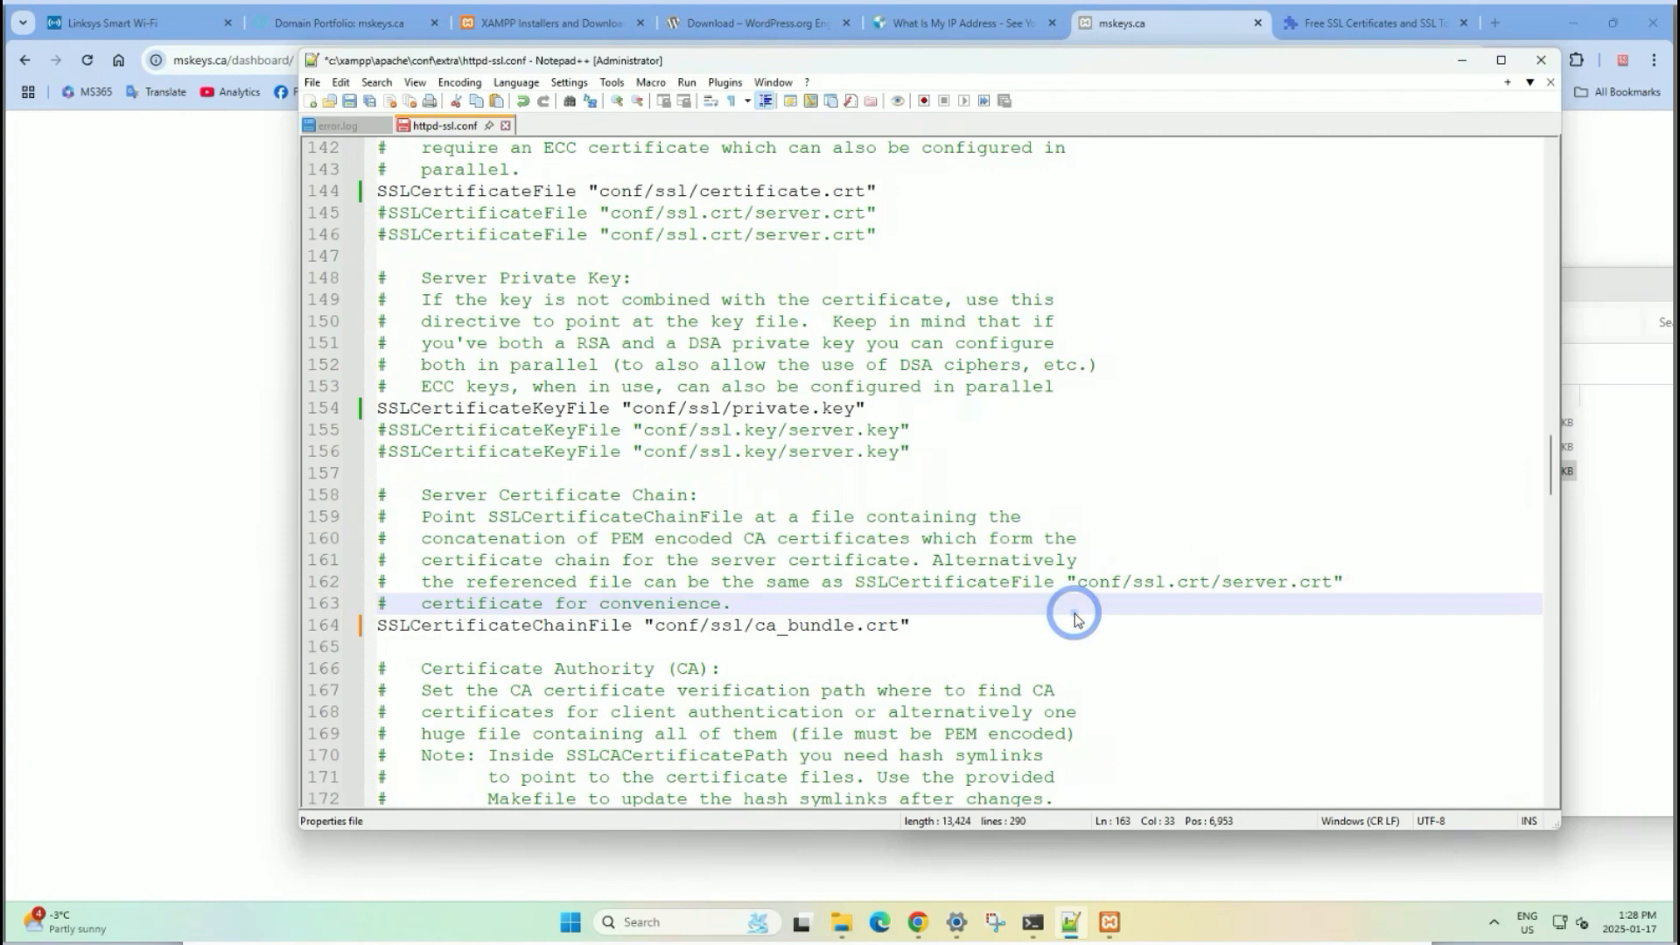
left_click(349, 101)
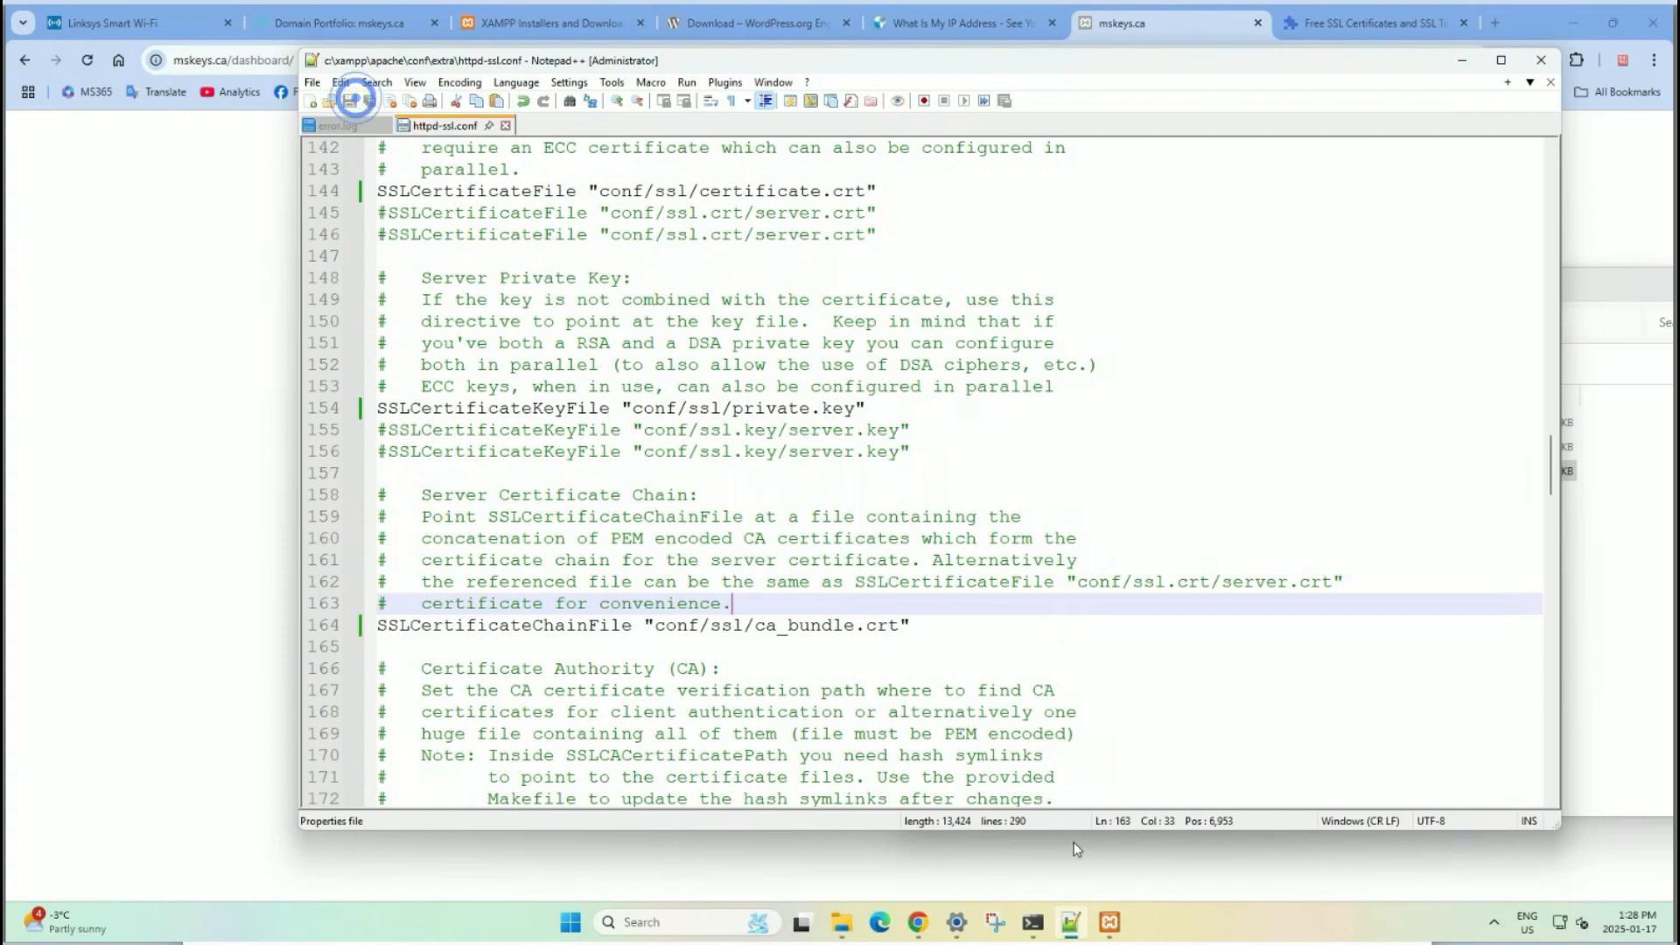
left_click(1109, 921)
Start Apache and reload mskeys.ca/dashboard/ in Chrome to confirm the XAMPP welcome page loads.
left_click(883, 308)
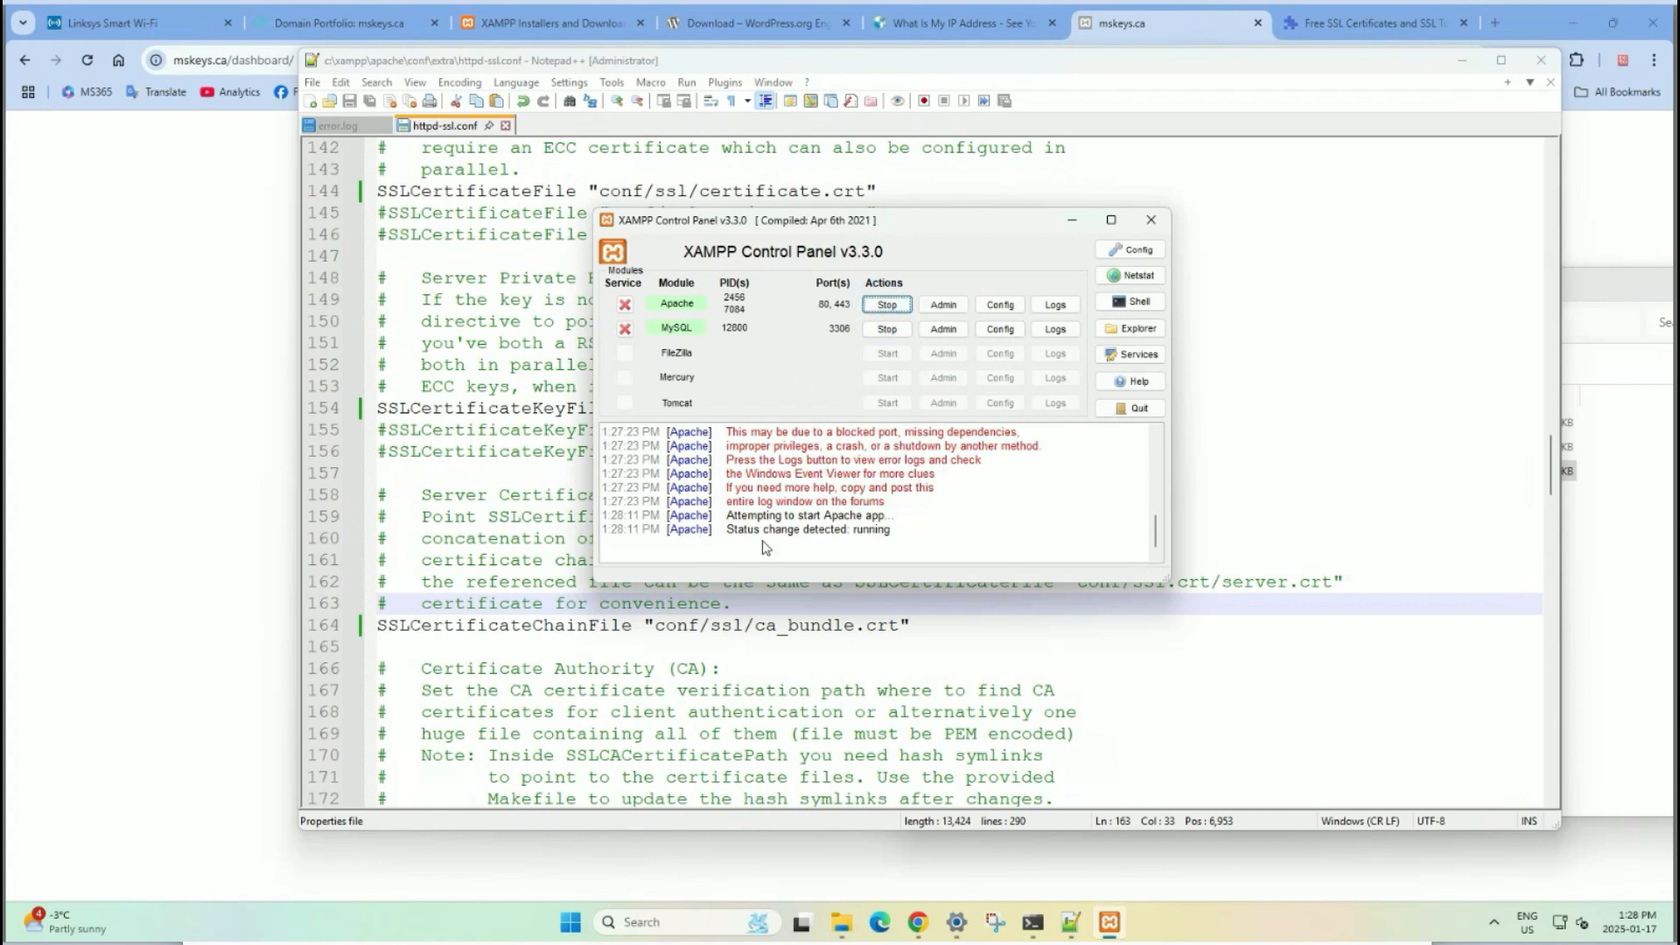
left_click(868, 623)
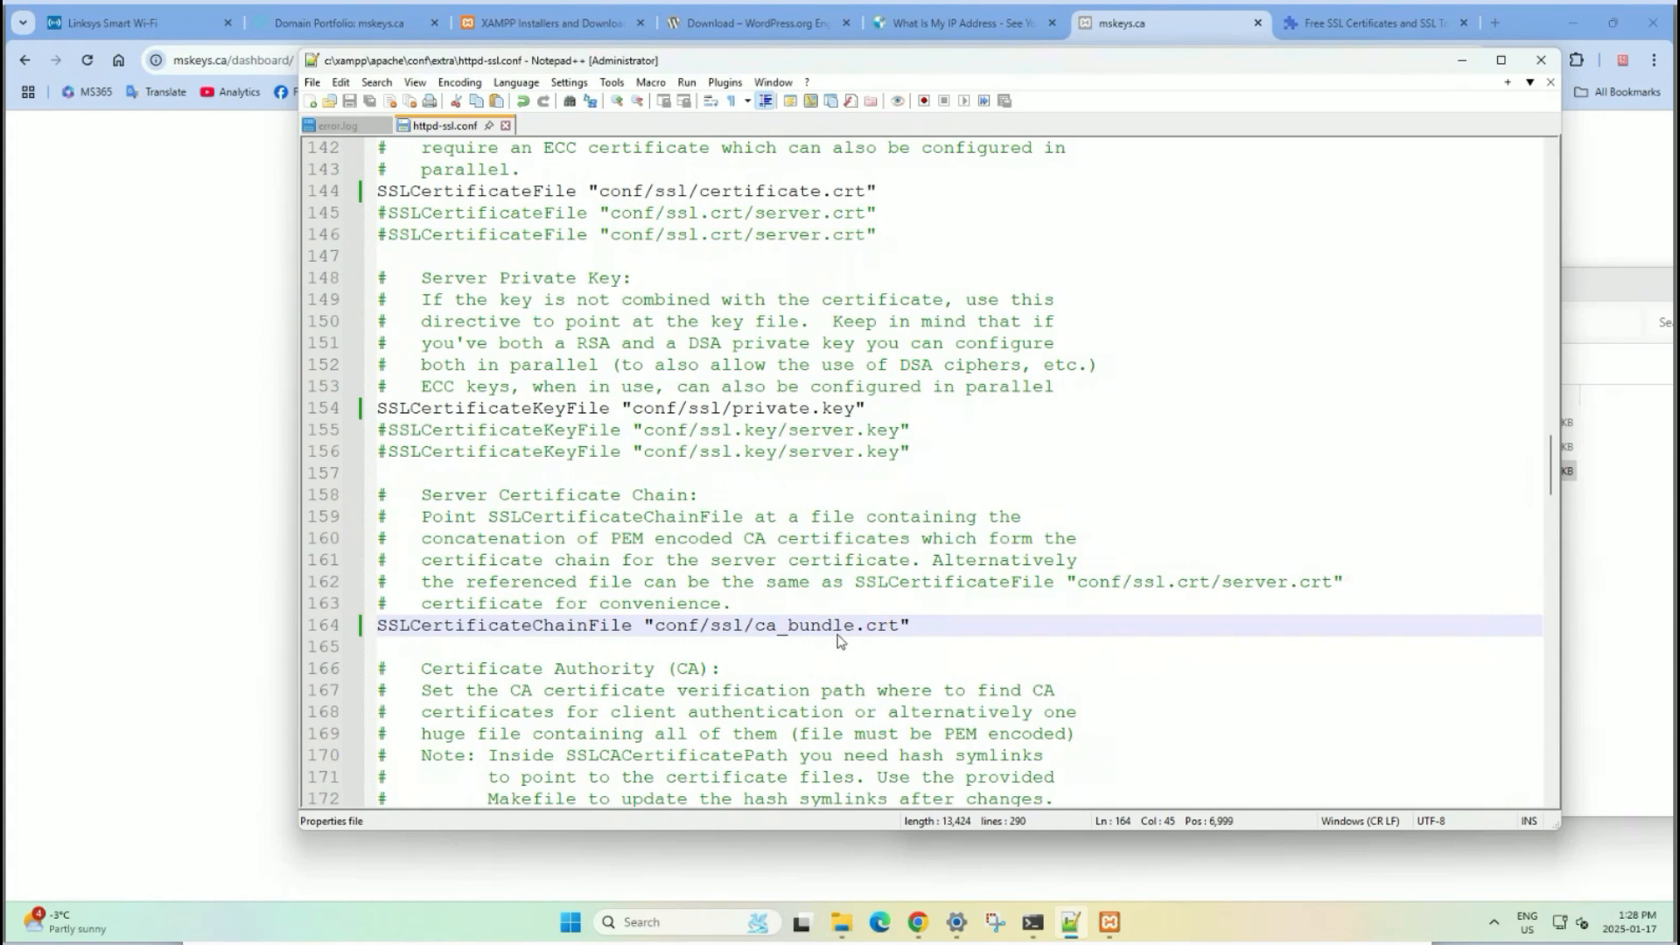
left_click(196, 566)
left_click(85, 59)
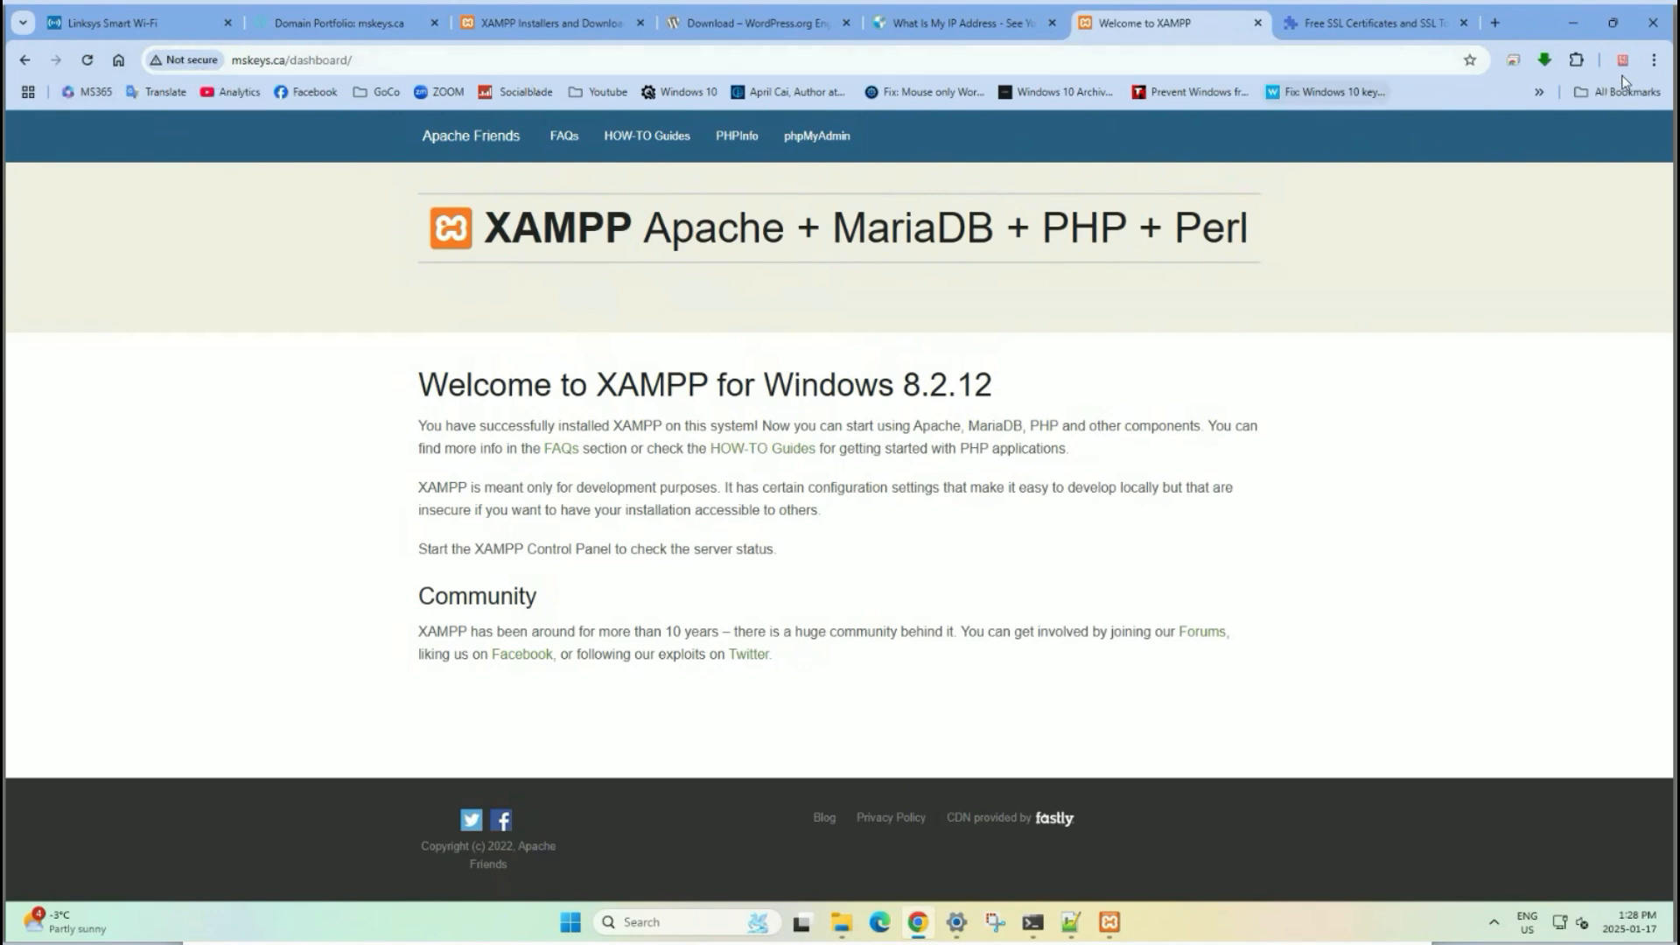
Load mskeys.ca in a new Chrome Incognito window and confirm its connection reports as secure.
left_click(1653, 60)
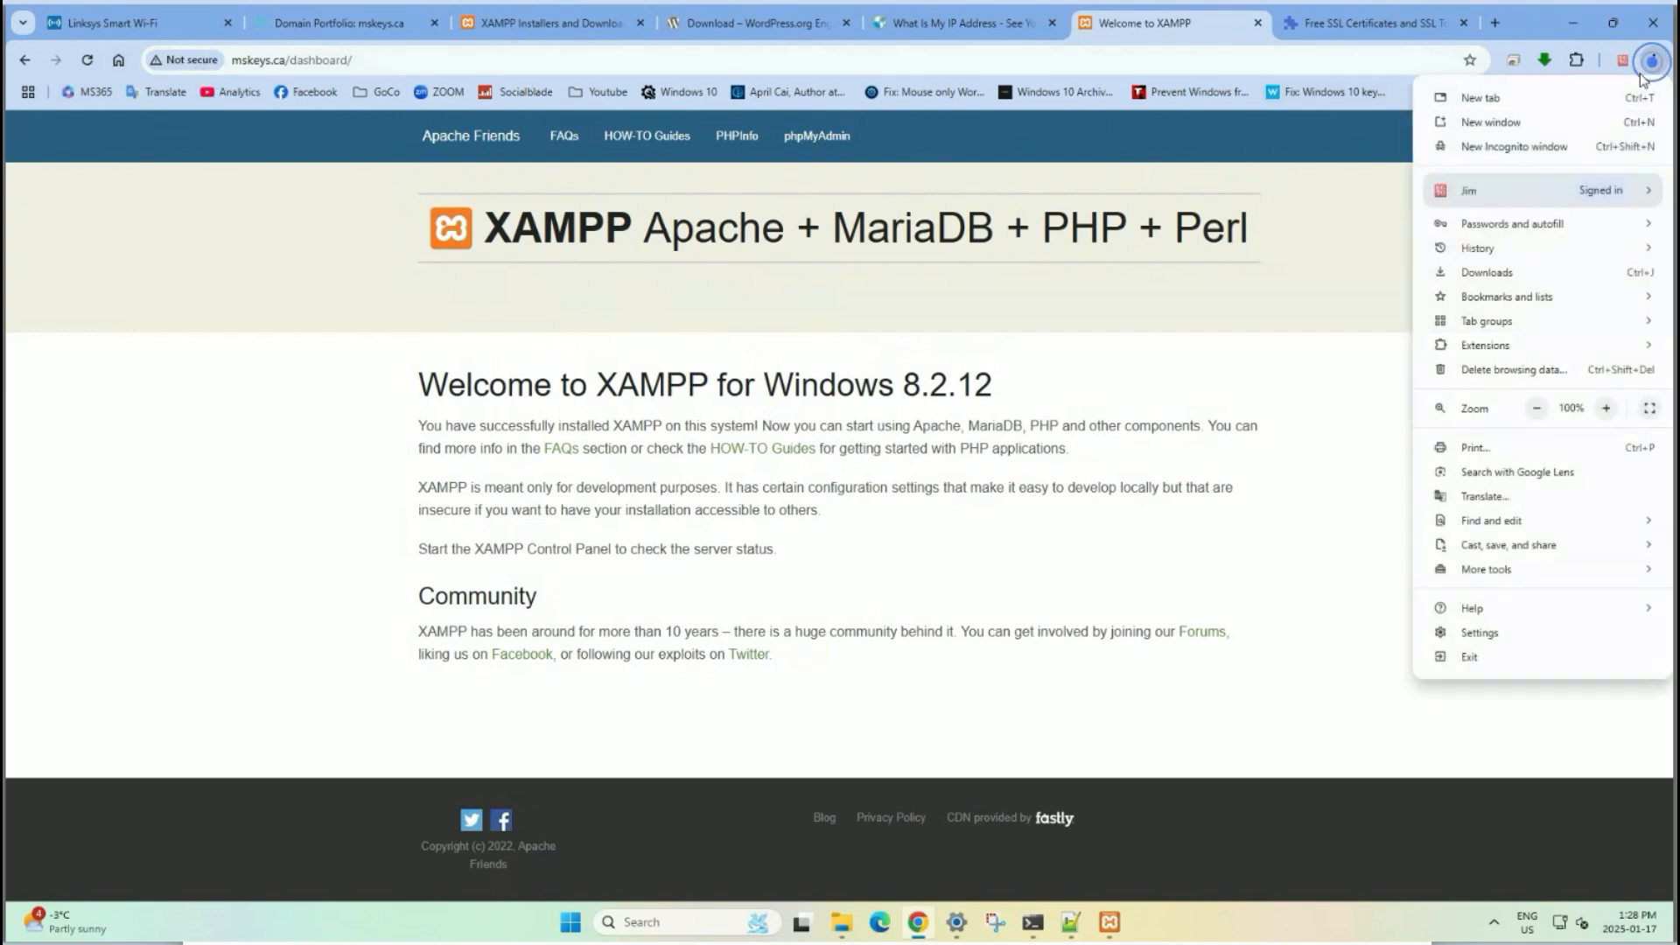
left_click(1527, 148)
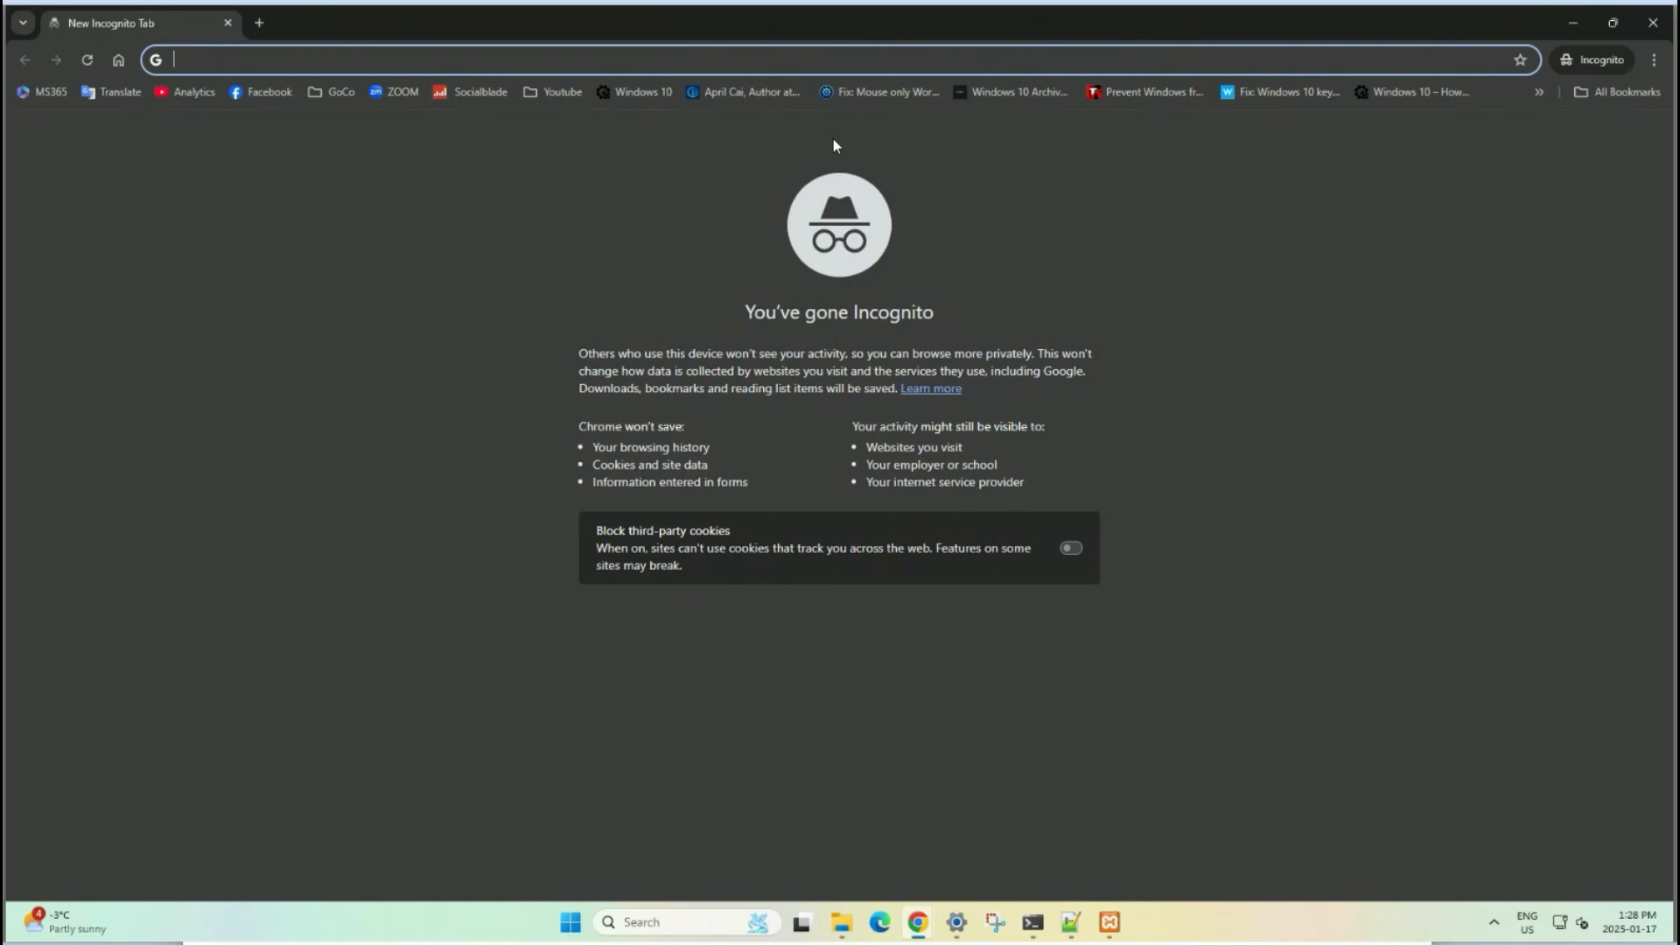
type("ms")
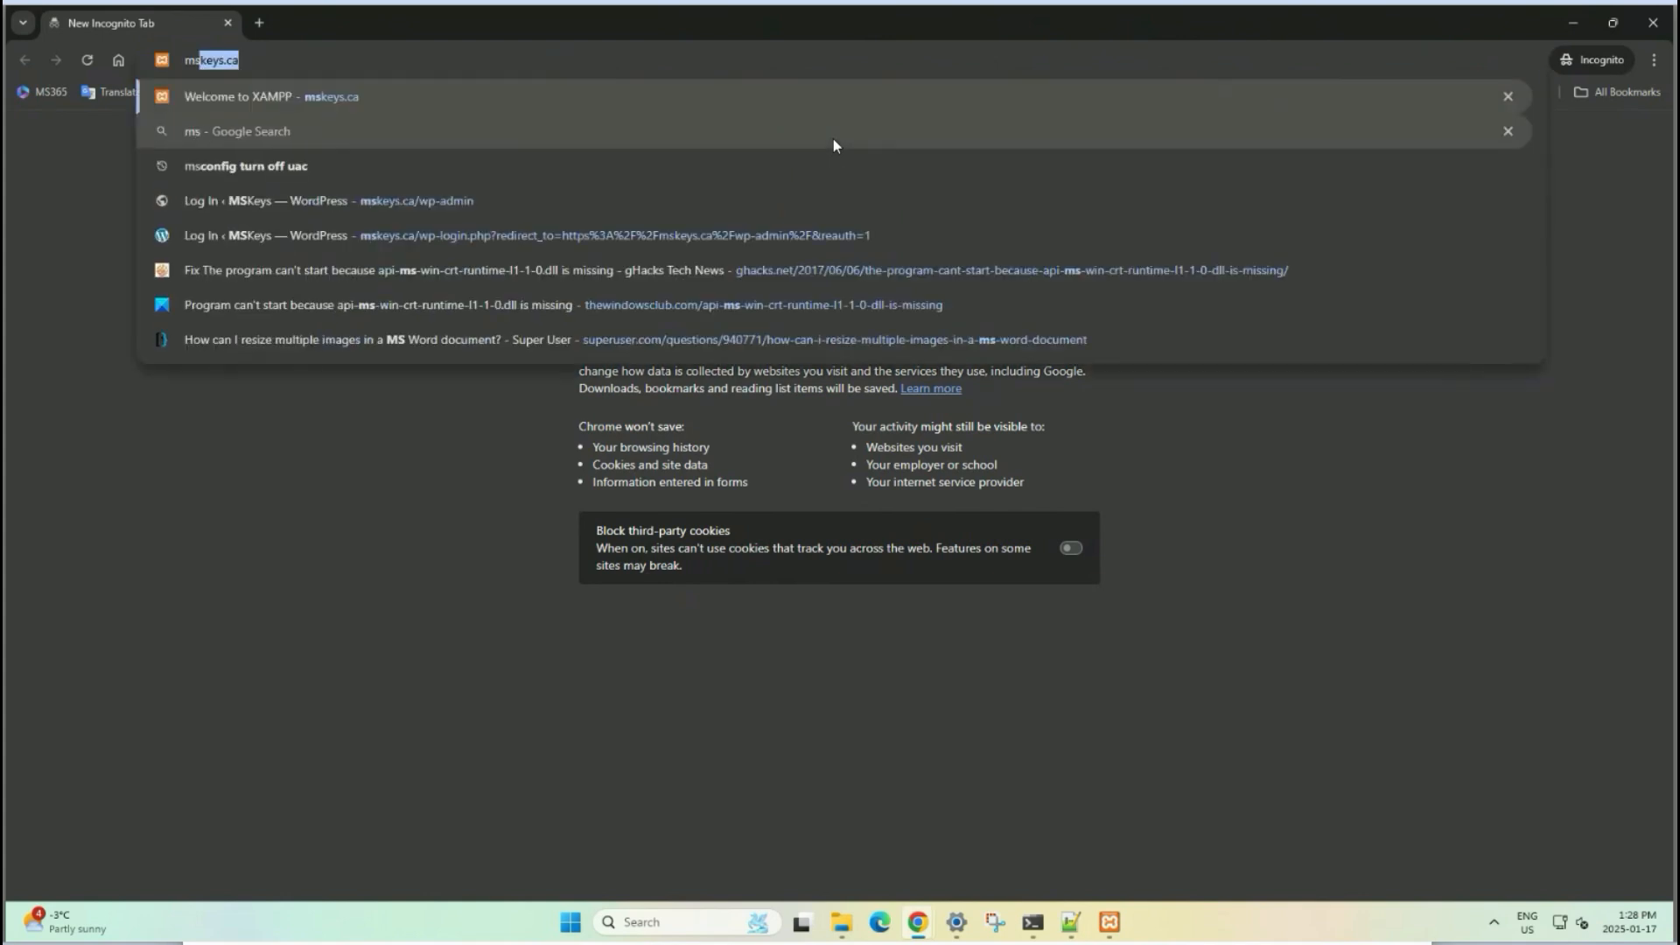
type("keys.ca")
key("Return")
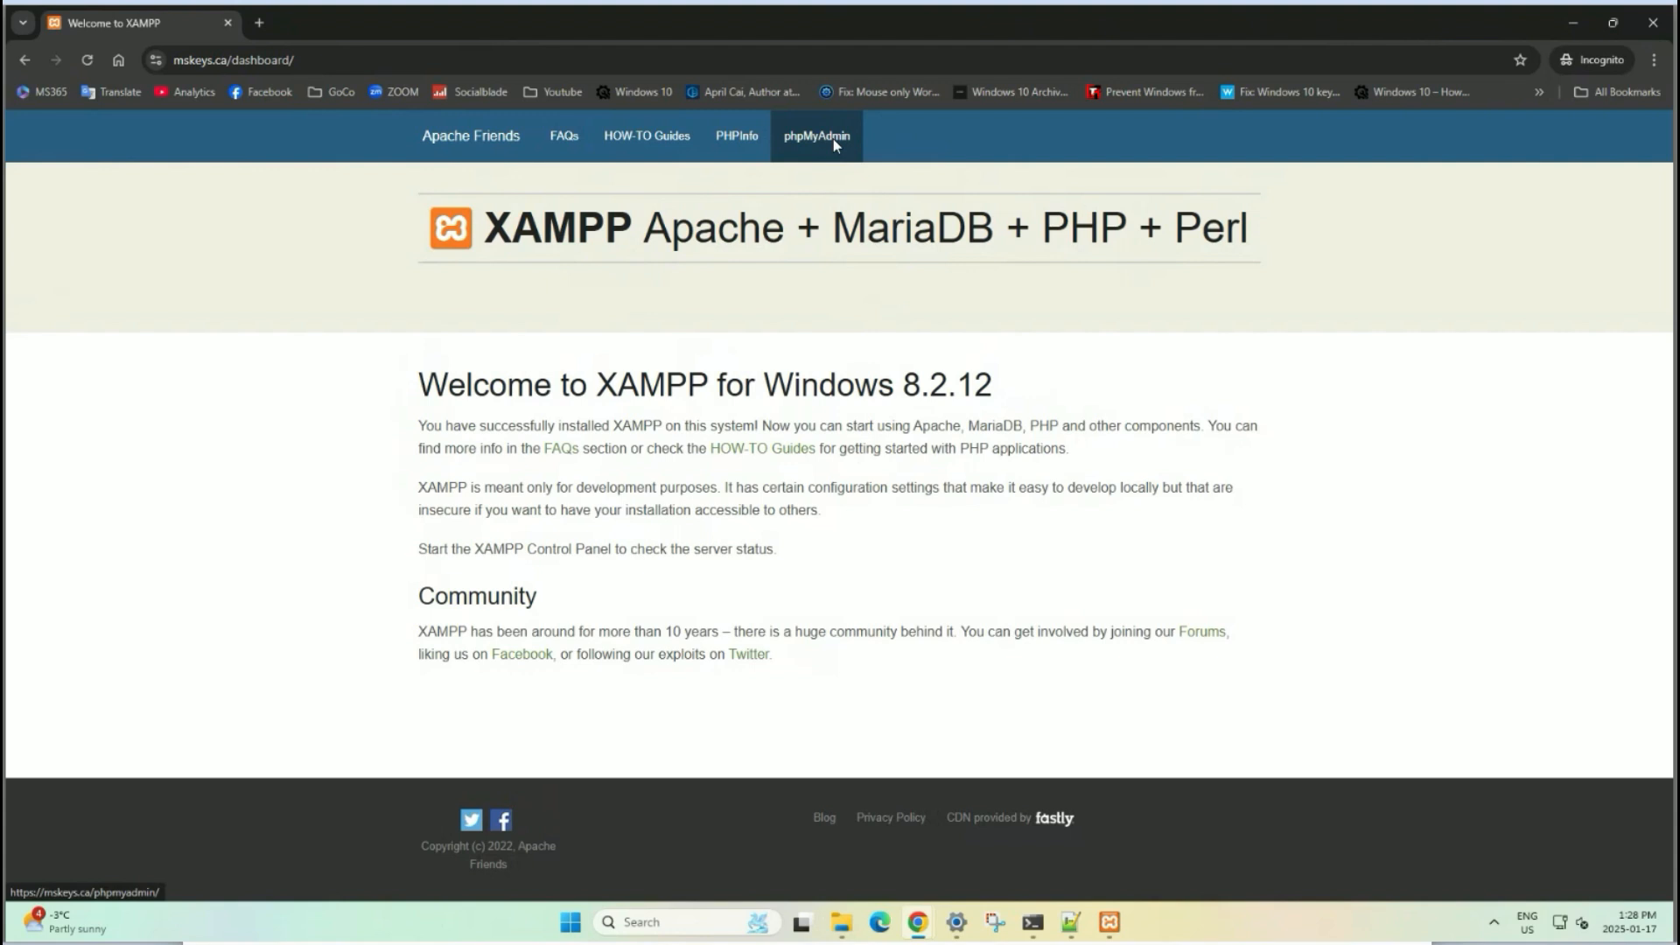
left_click(157, 63)
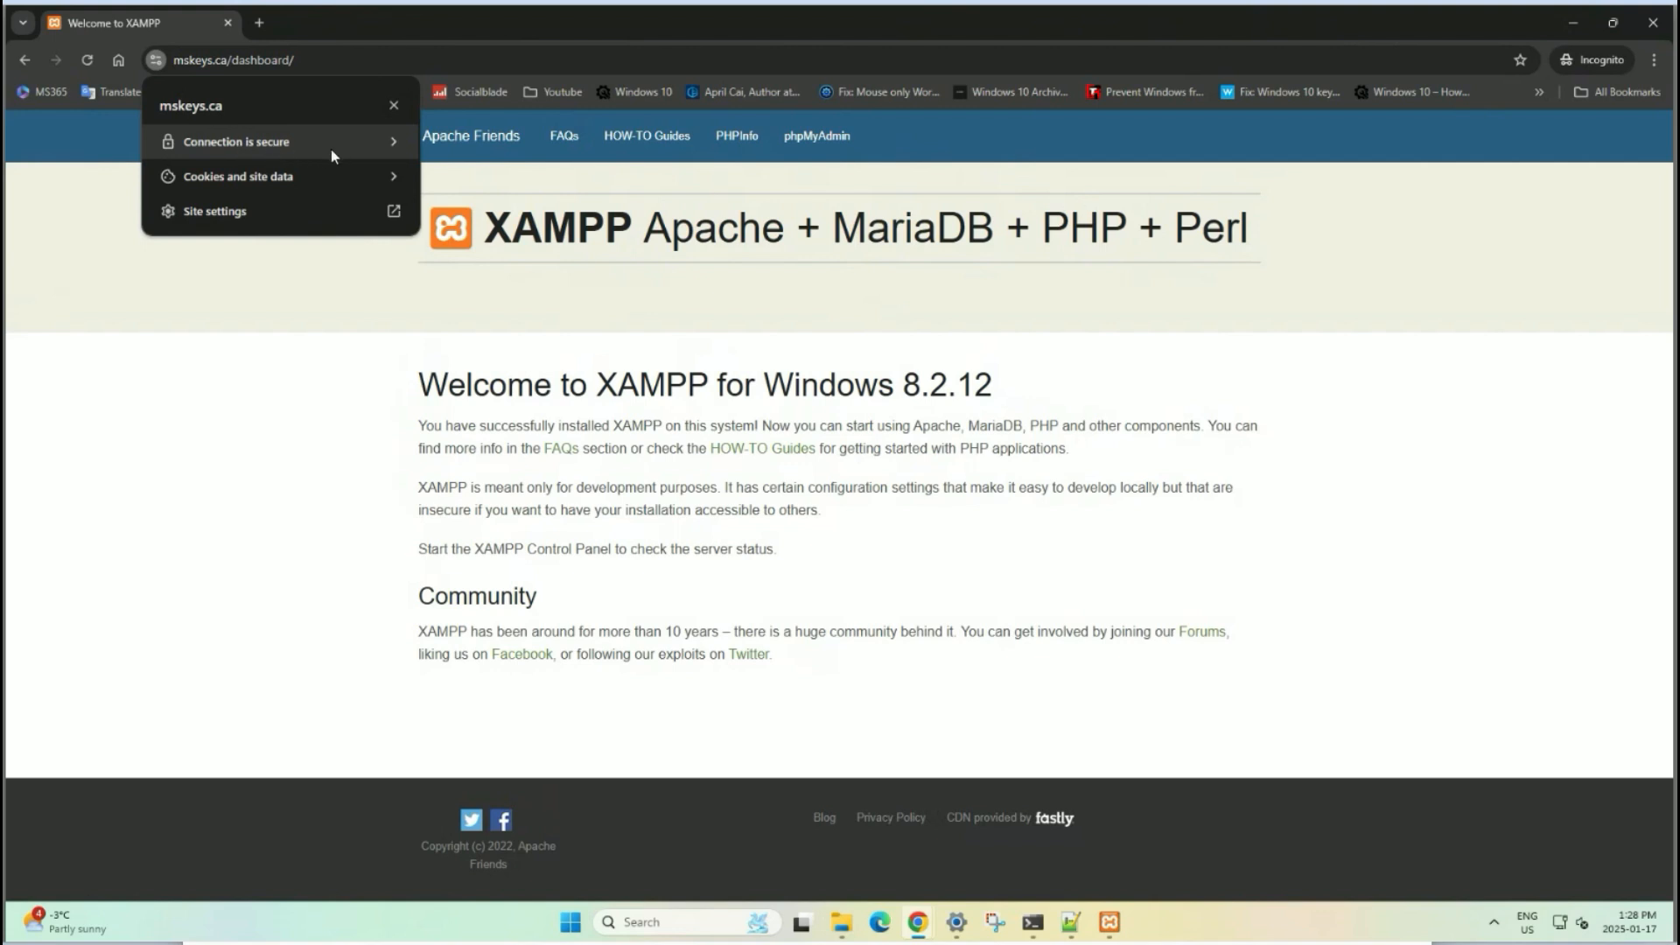
left_click(300, 291)
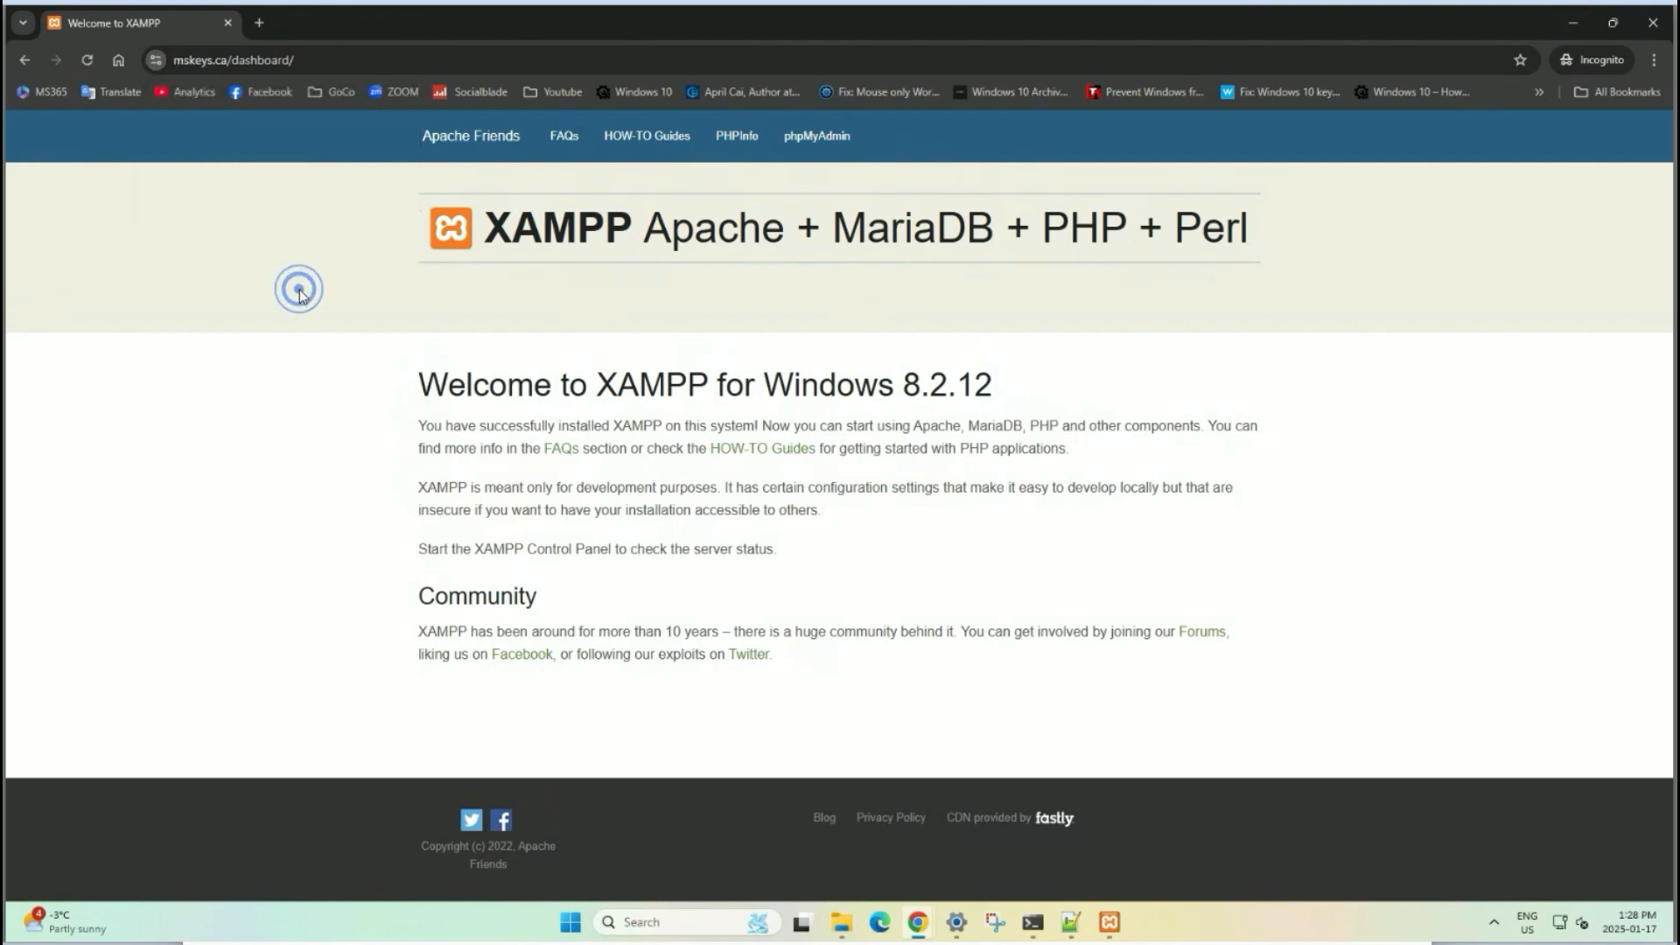